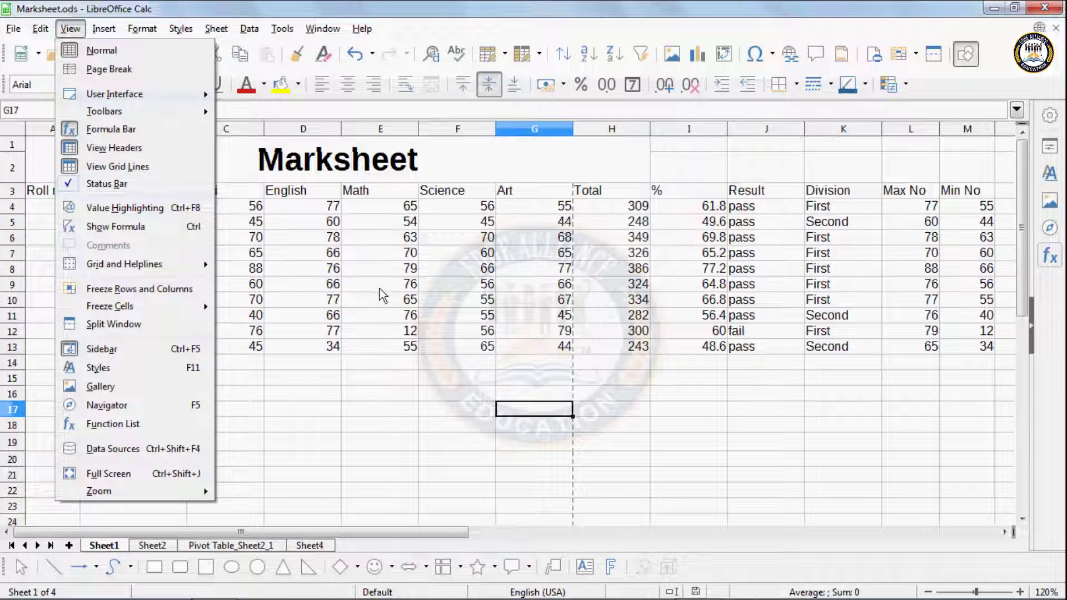
# Switch the marksheet on Sheet1 to Page Break view.
pyautogui.click(475, 316)
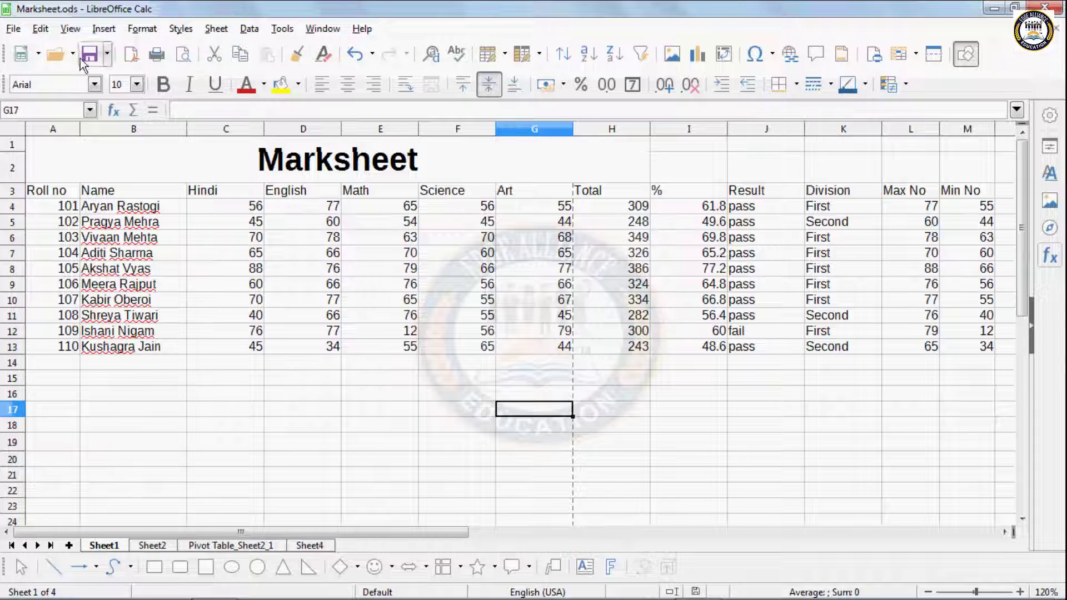
pyautogui.click(78, 26)
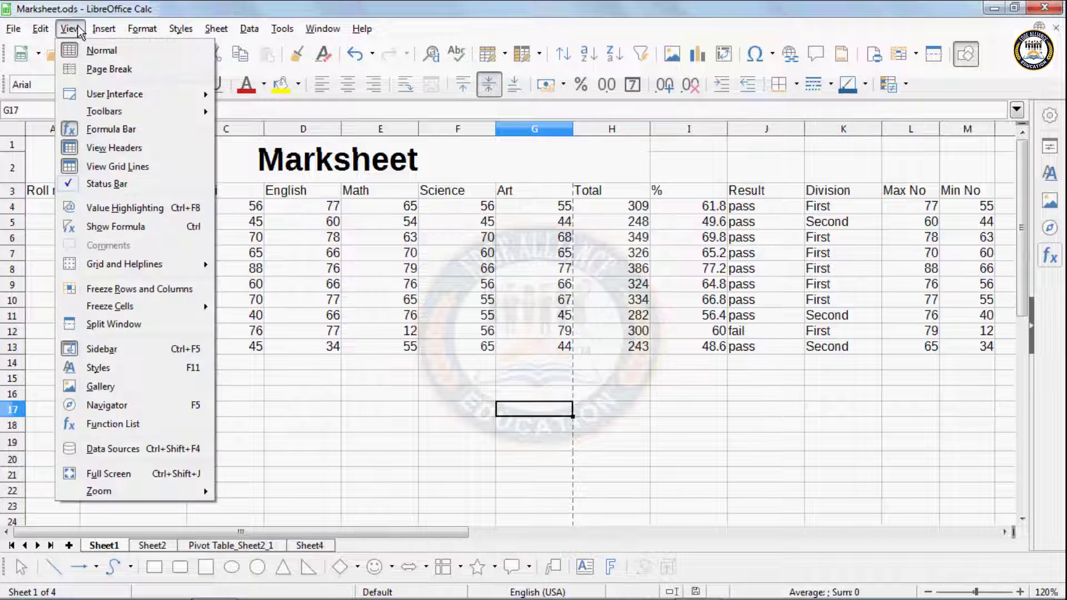
pyautogui.click(94, 70)
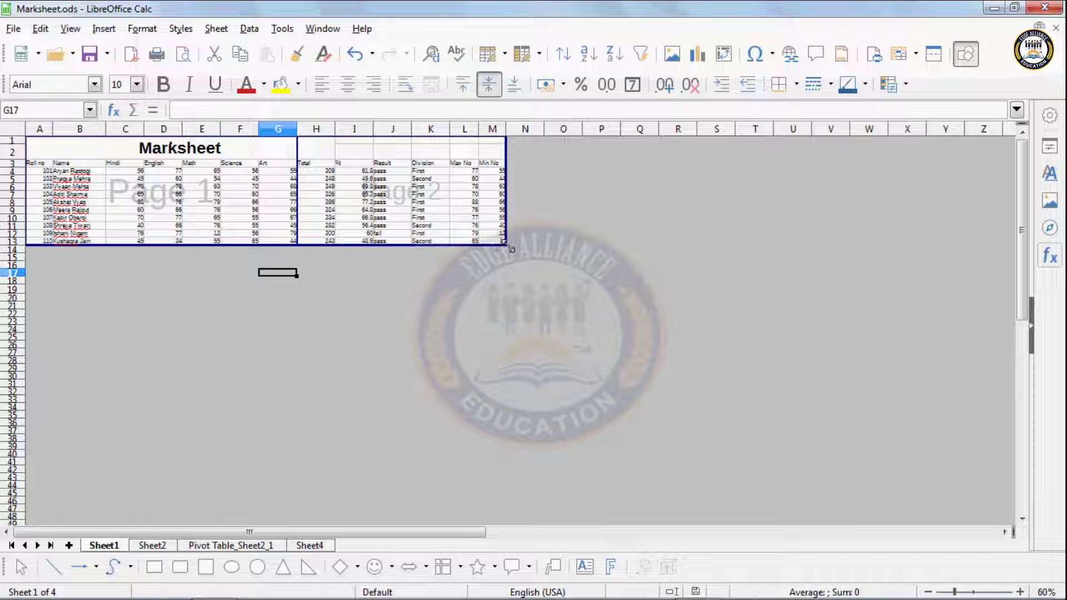
# Move the break between pages 1 and 2 to before the Art column, and return it to after the Art column.
pyautogui.moveTo(511, 250); pyautogui.dragTo(702, 429)
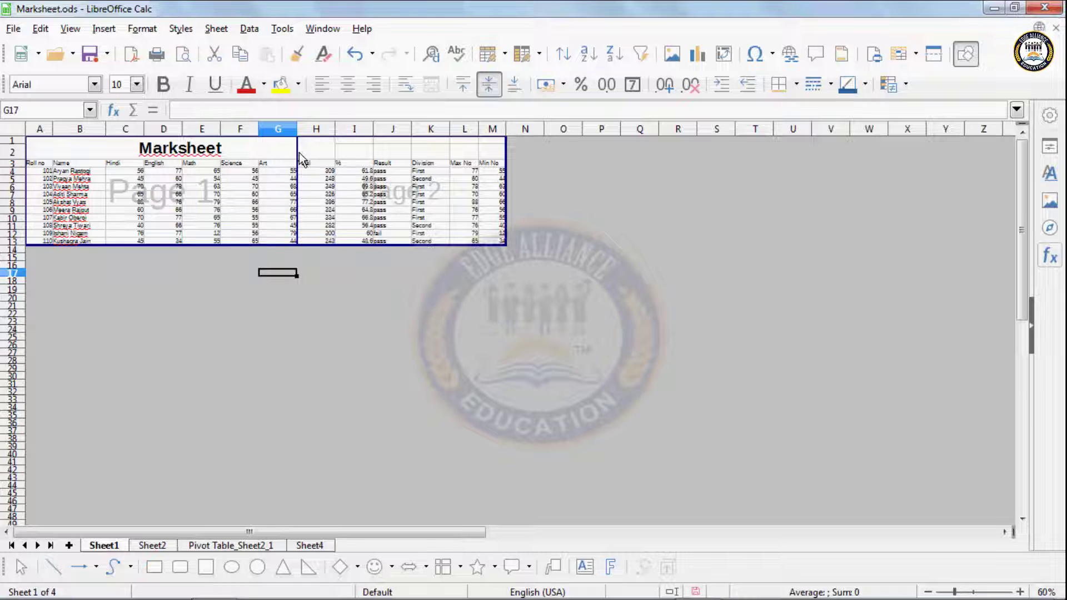
pyautogui.moveTo(299, 147); pyautogui.dragTo(298, 164)
pyautogui.moveTo(297, 201); pyautogui.dragTo(268, 209)
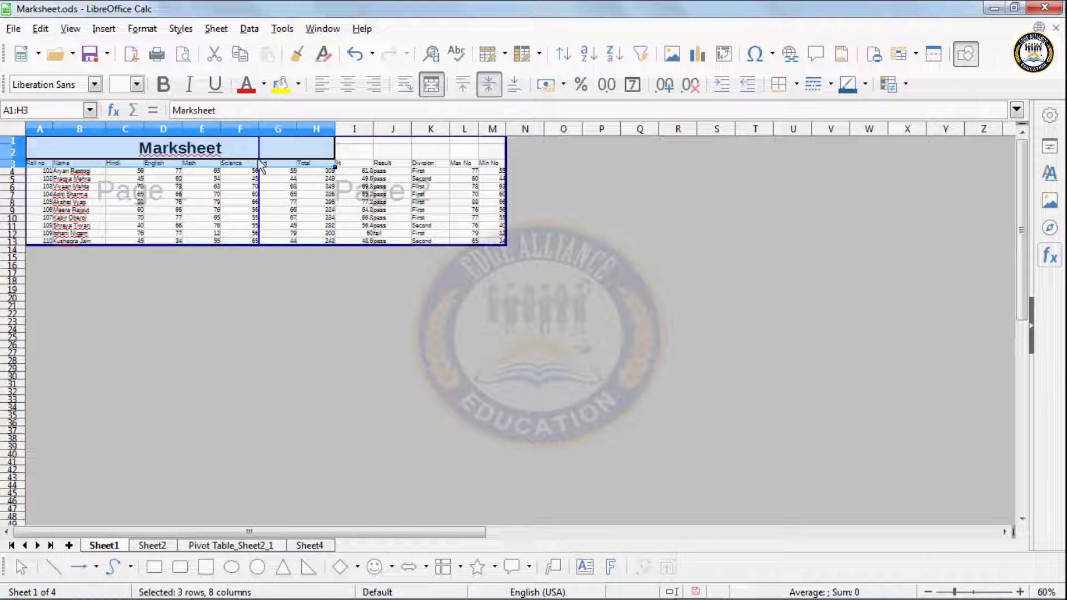
pyautogui.click(294, 195)
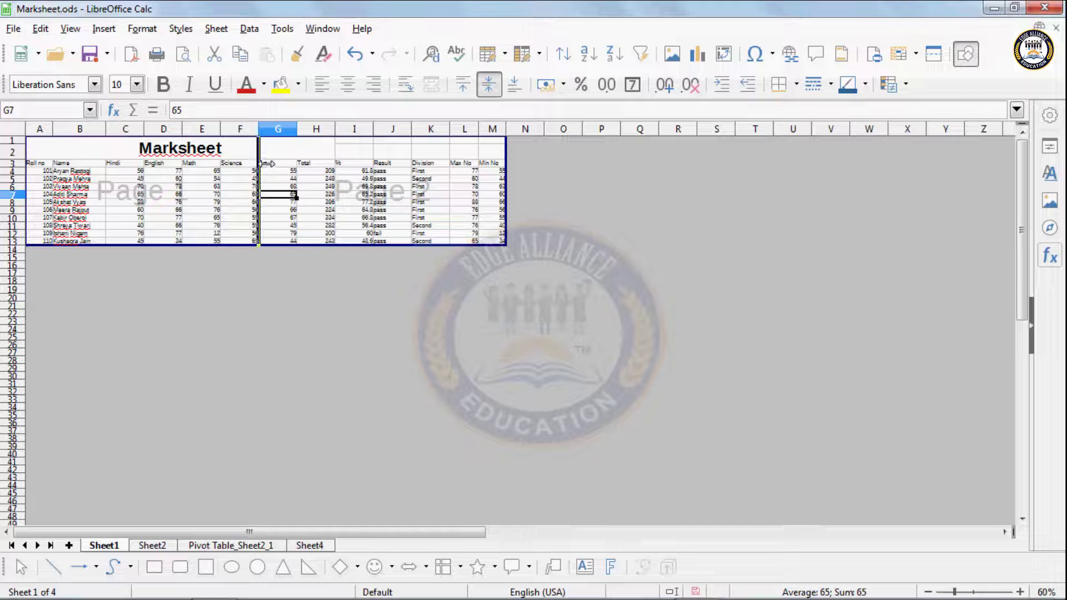
pyautogui.moveTo(267, 163); pyautogui.dragTo(295, 174)
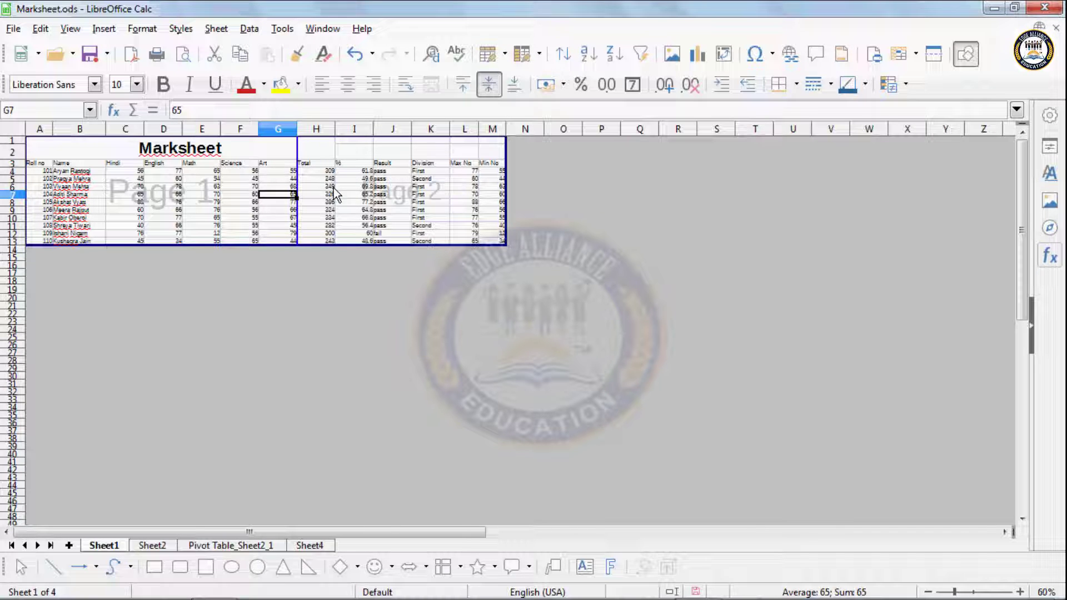
# Check both pages of the marksheet in print preview, and close the preview.
pyautogui.click(70, 28)
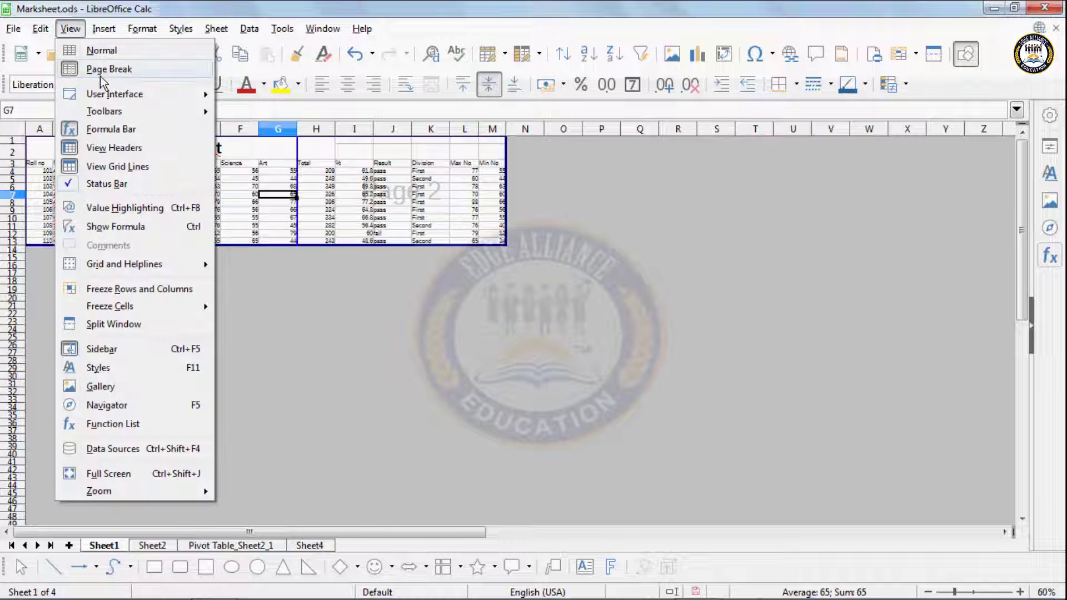
pyautogui.click(266, 174)
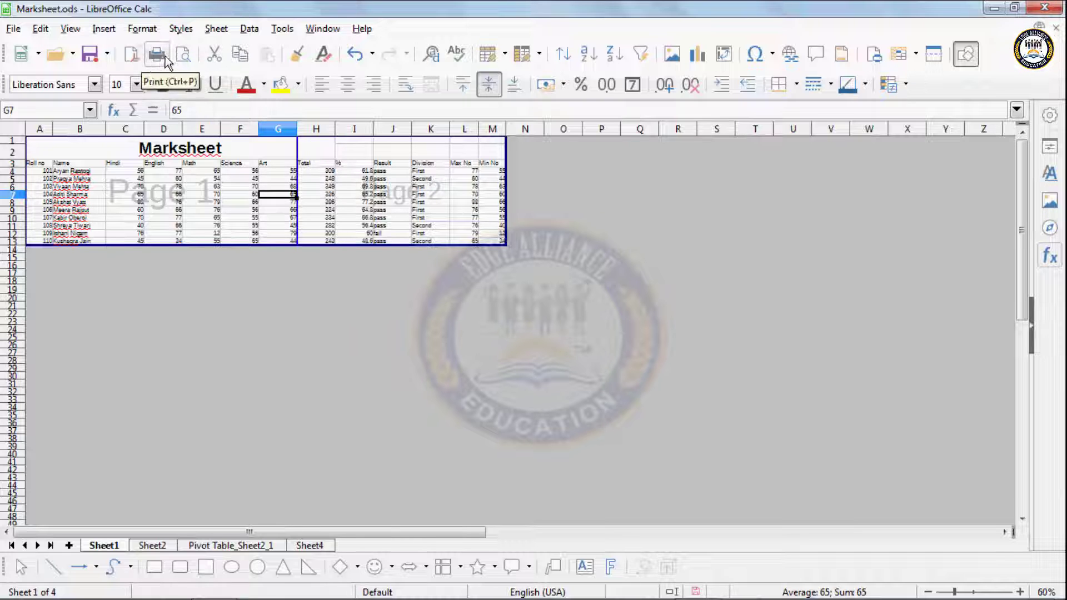
pyautogui.click(184, 57)
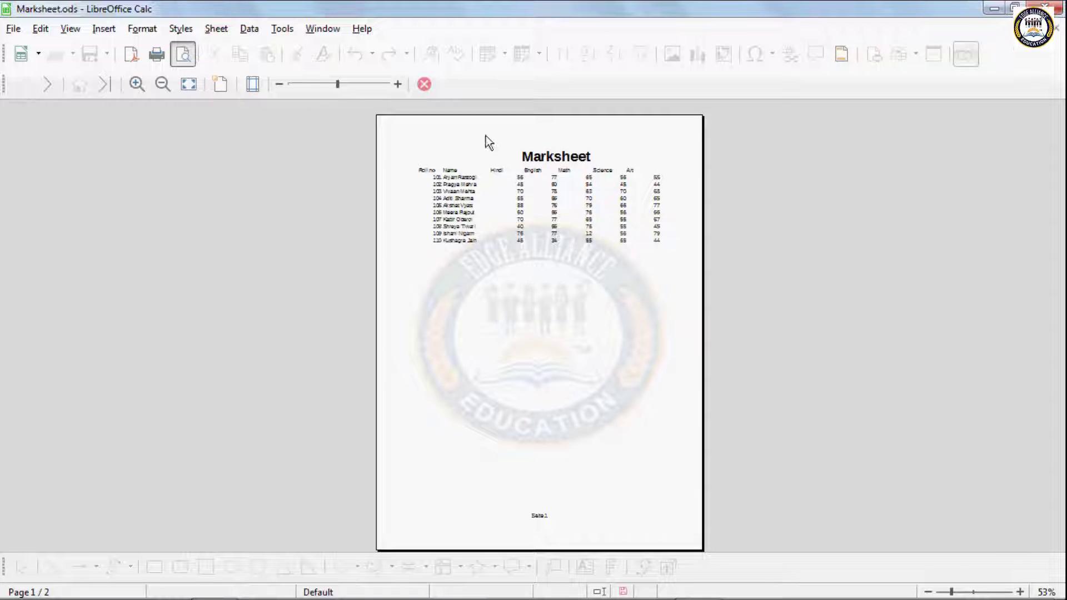
pyautogui.click(105, 85)
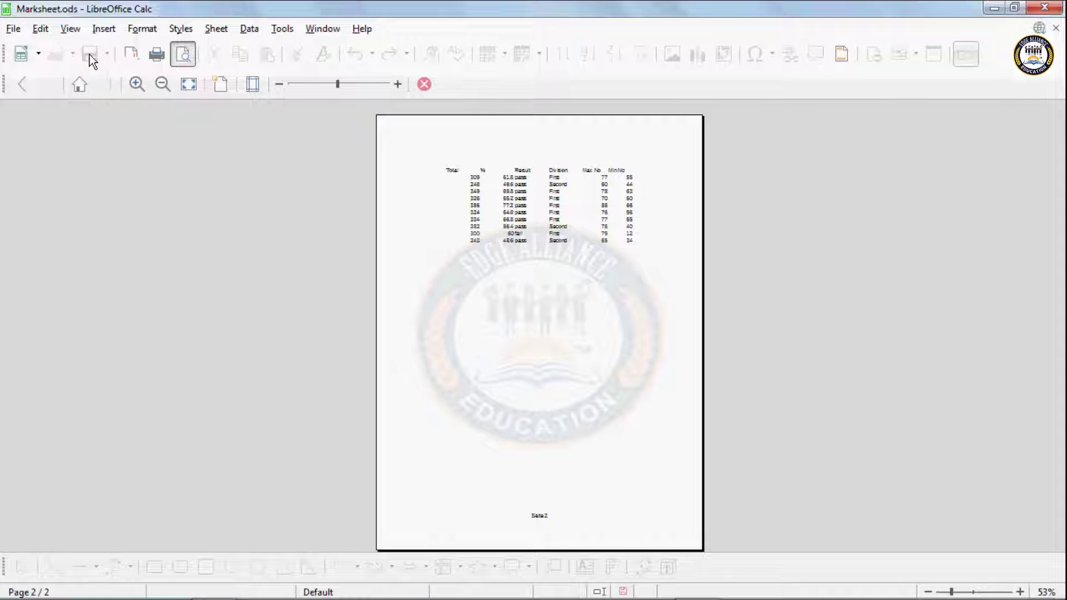
pyautogui.click(424, 84)
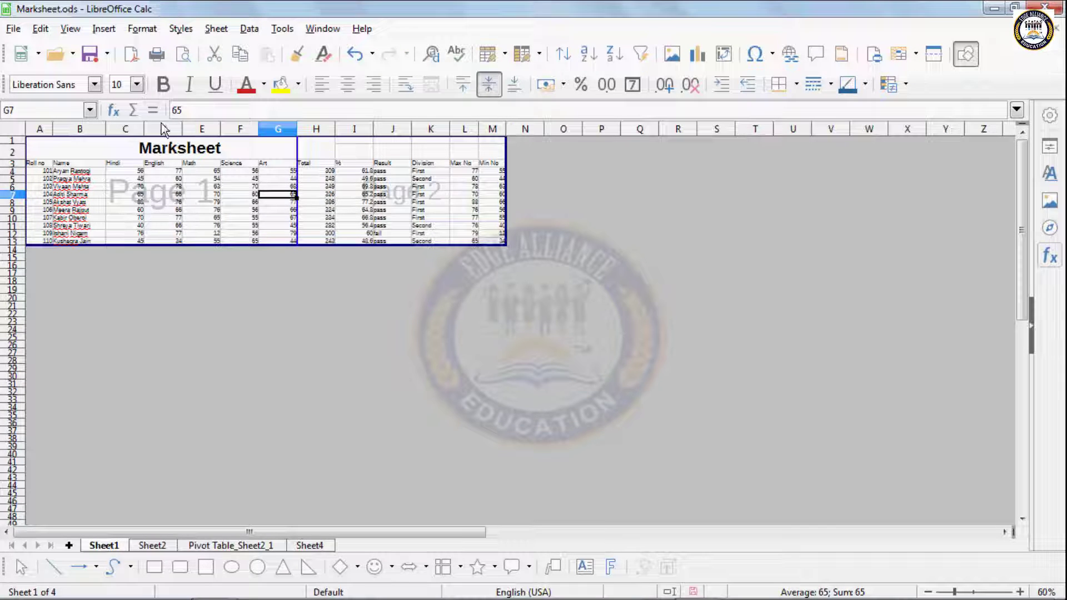
# Return the marksheet to Normal view.
pyautogui.click(71, 28)
pyautogui.click(93, 51)
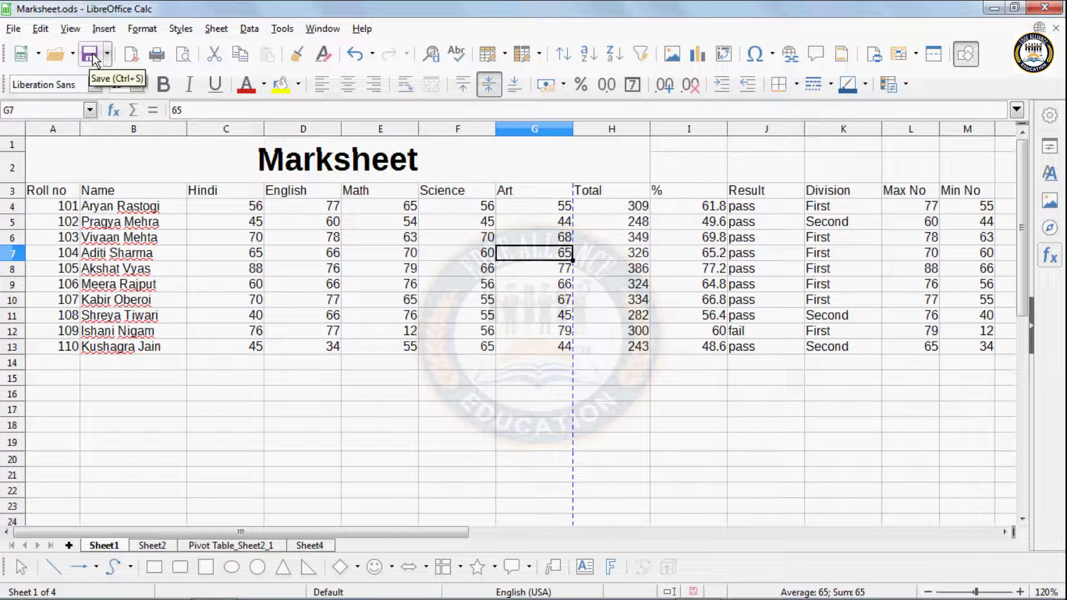
pyautogui.click(76, 31)
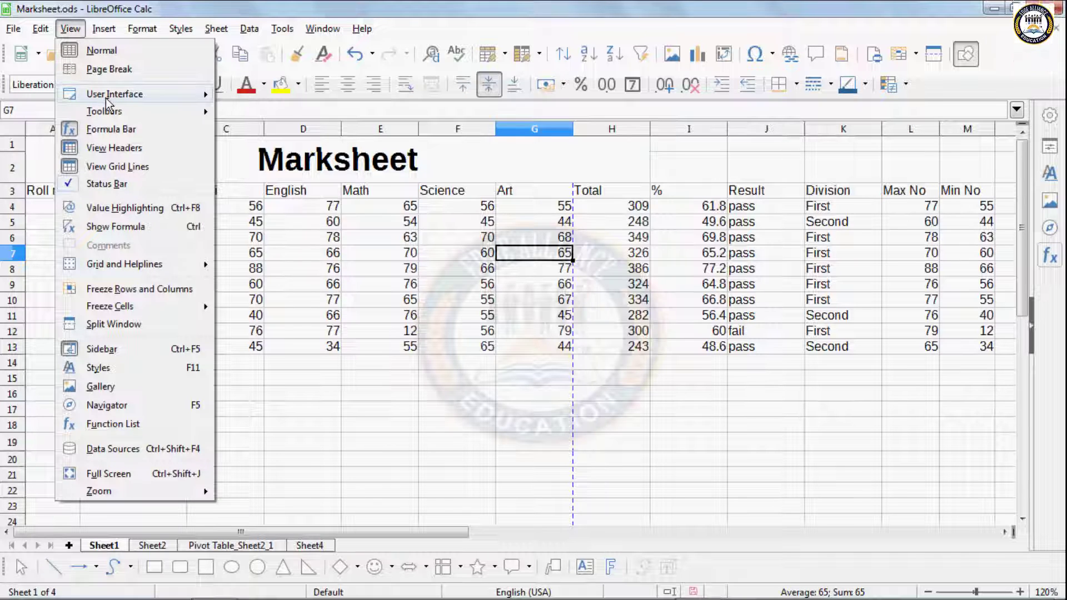
pyautogui.moveTo(105, 98)
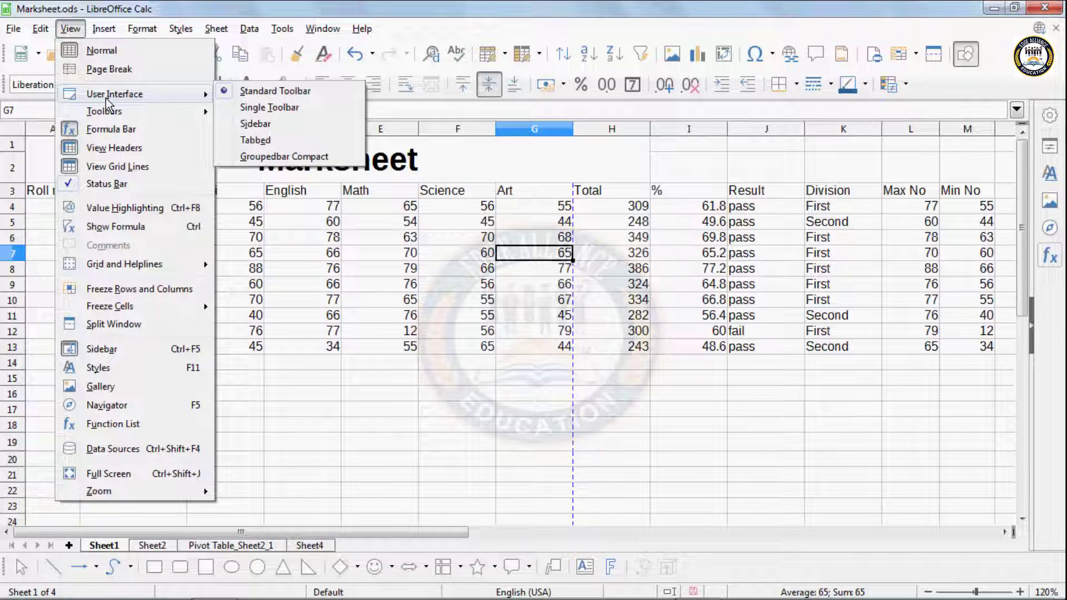
pyautogui.click(356, 265)
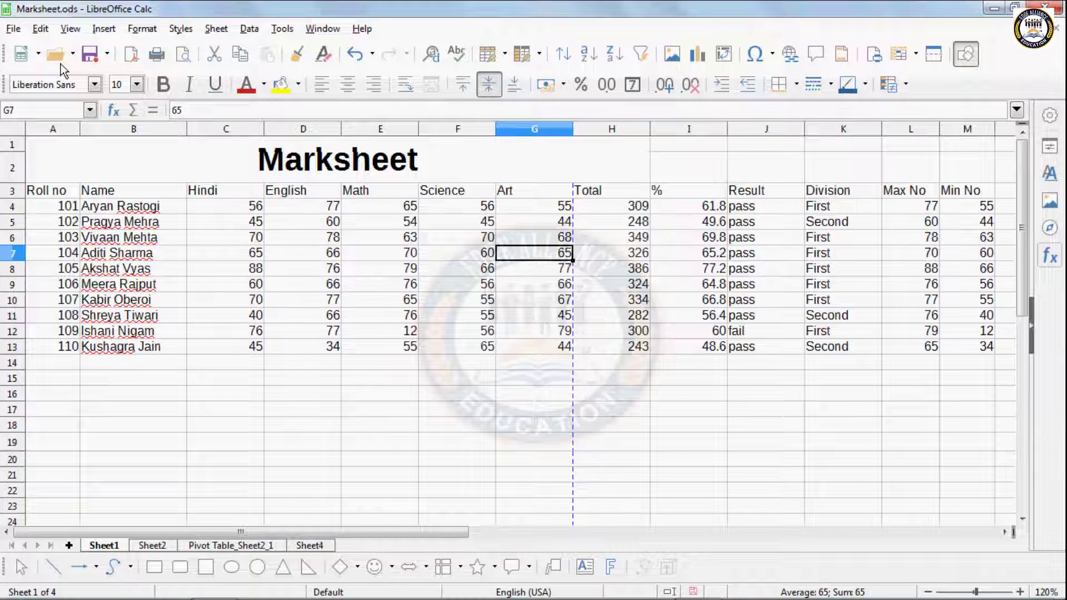
pyautogui.click(77, 30)
pyautogui.moveTo(139, 94)
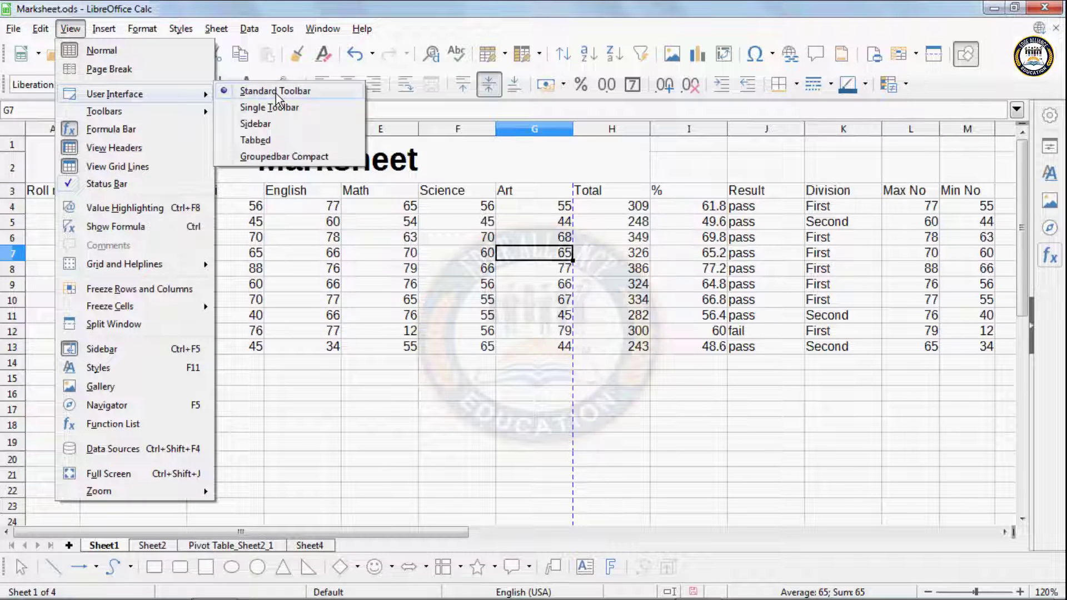
pyautogui.click(357, 225)
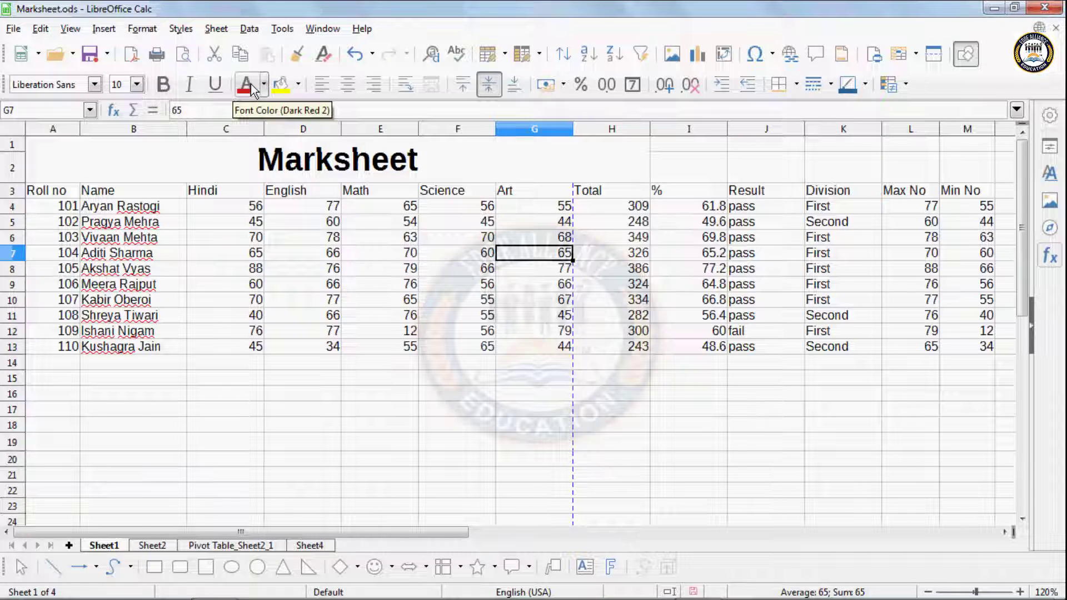
pyautogui.click(71, 29)
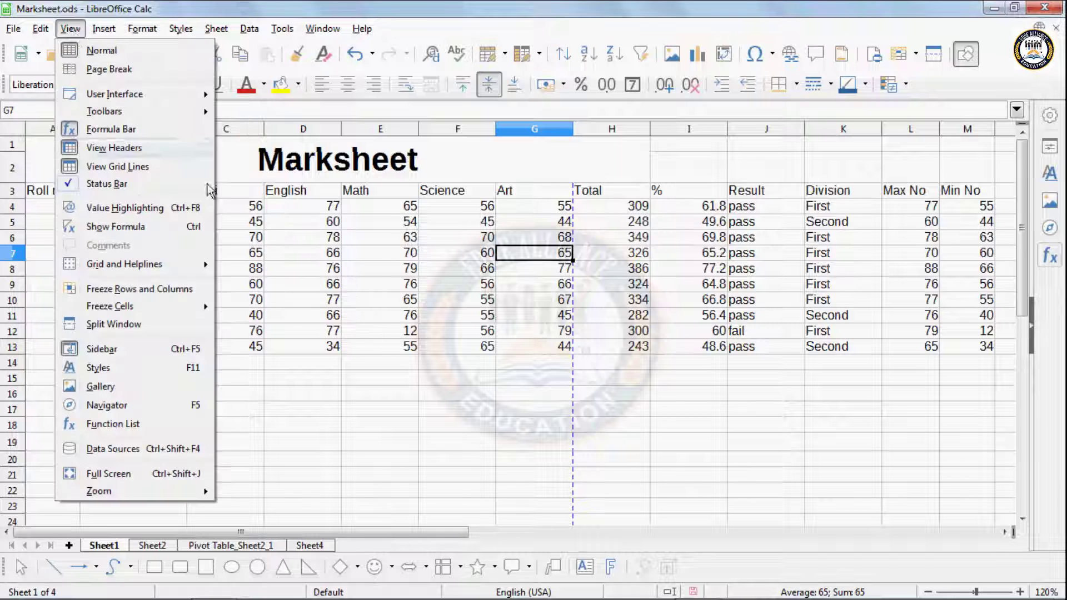
pyautogui.click(231, 182)
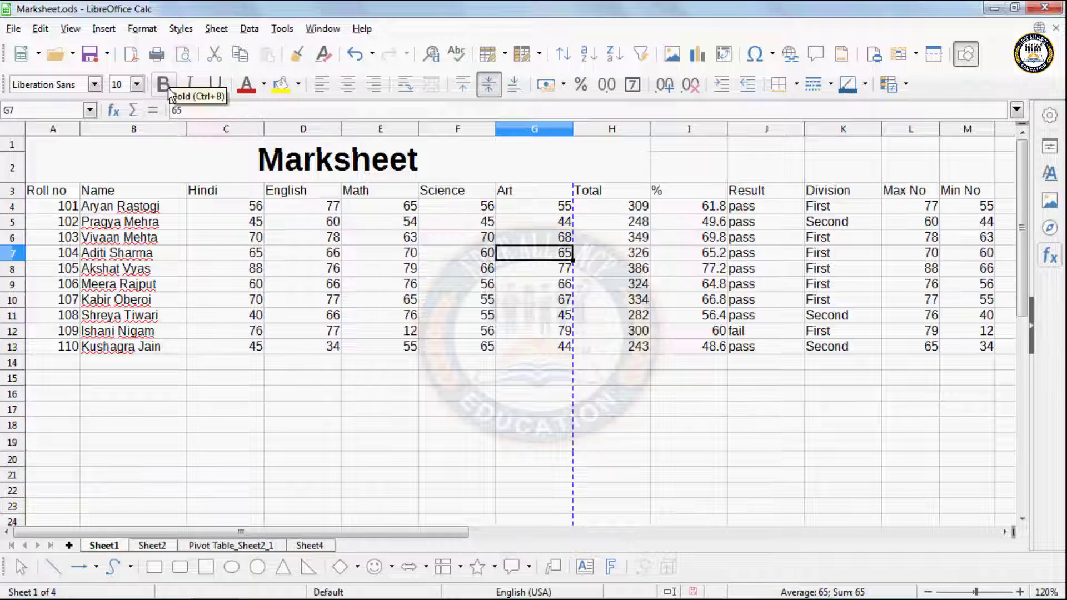
# Change the user interface layout to Single Toolbar.
pyautogui.click(70, 28)
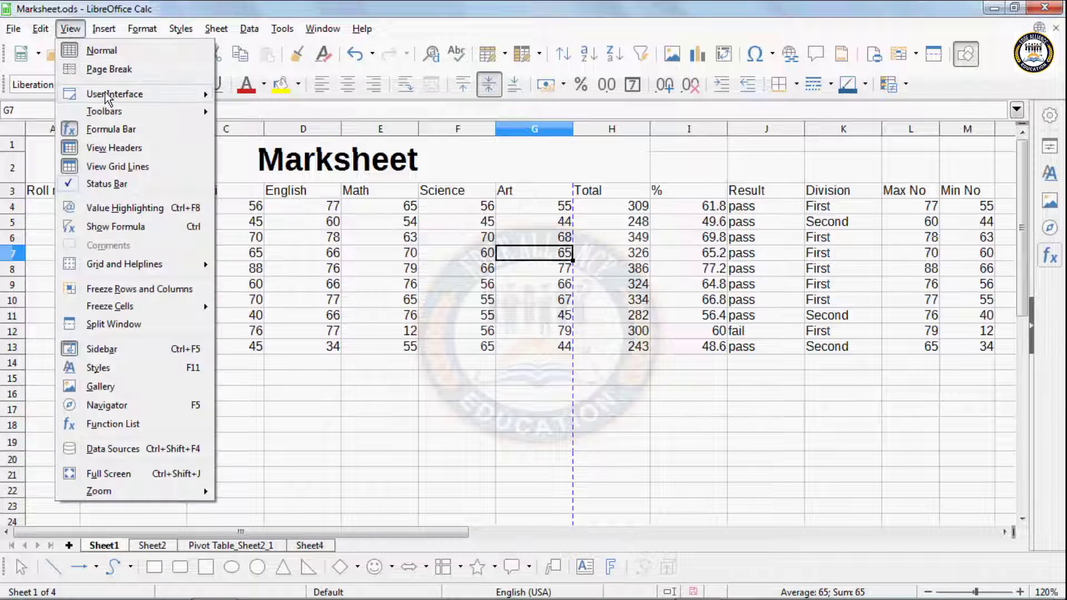
pyautogui.moveTo(107, 96)
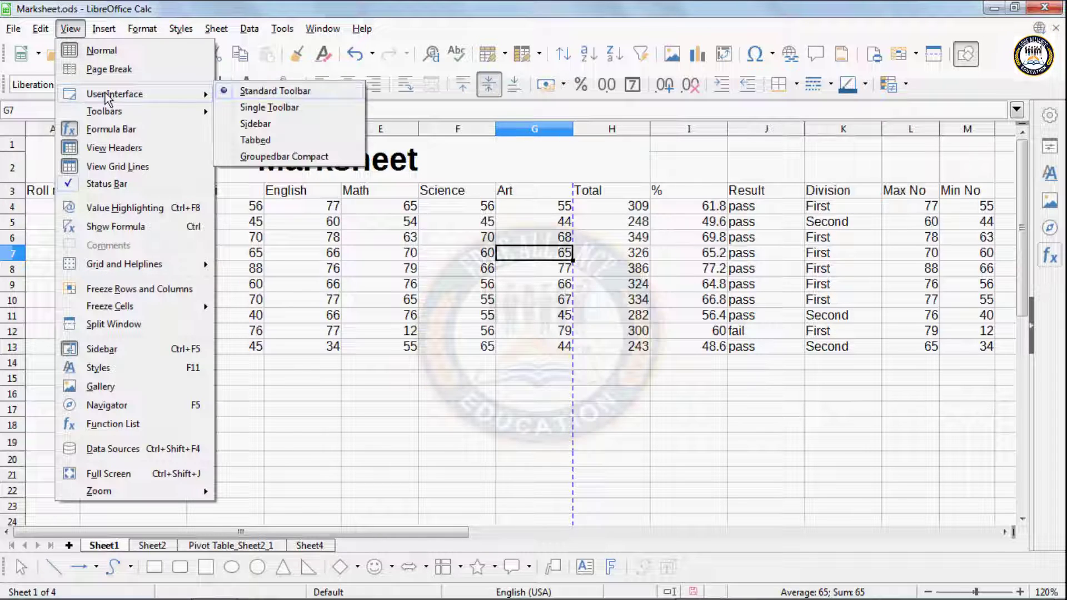
pyautogui.click(269, 106)
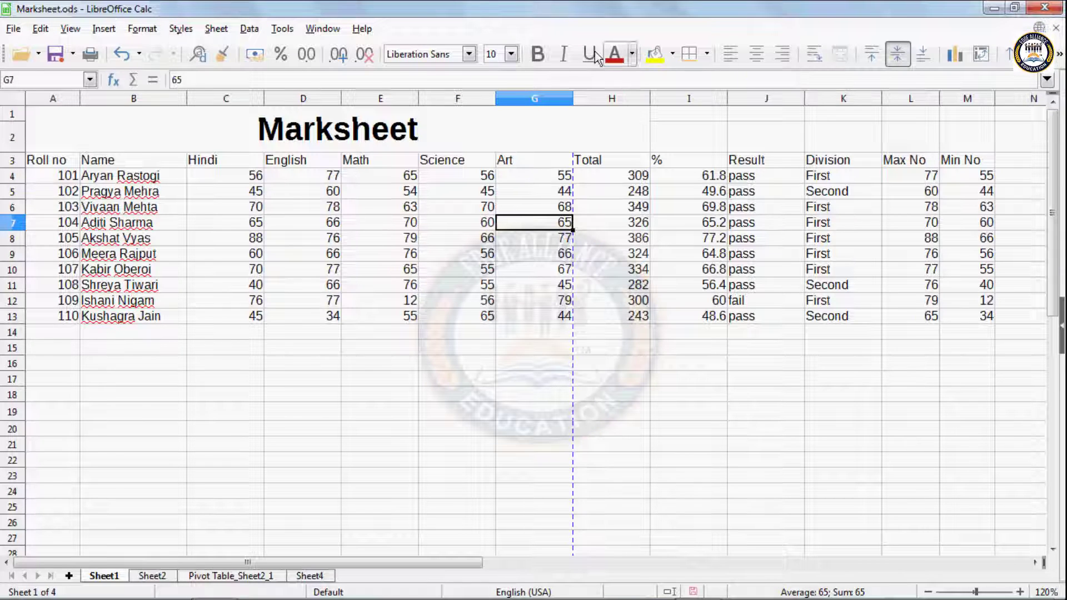
# Change the user interface layout to Sidebar.
pyautogui.click(78, 29)
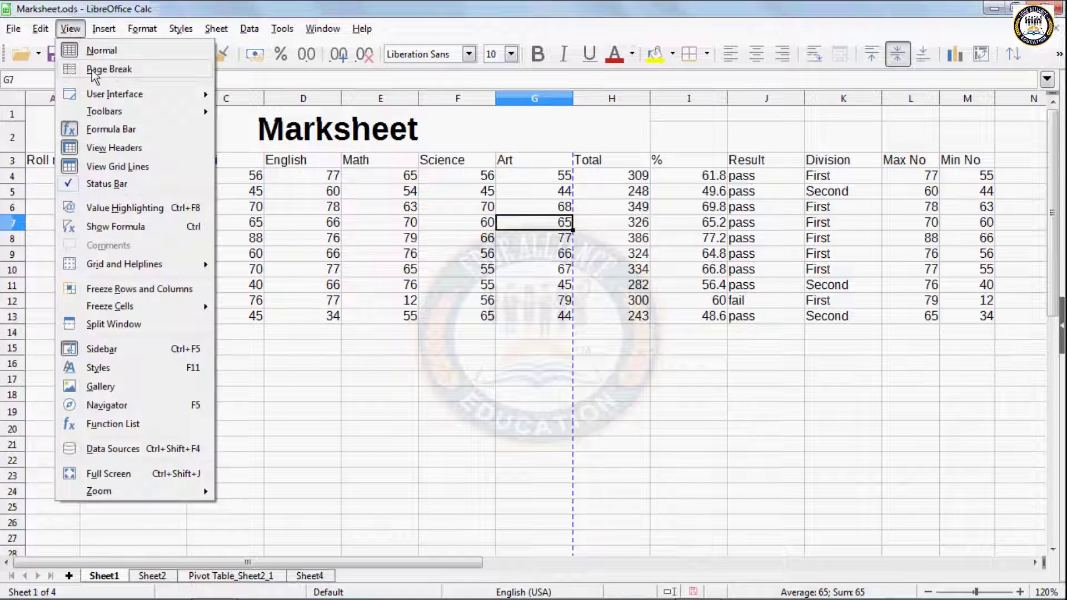
pyautogui.moveTo(116, 114)
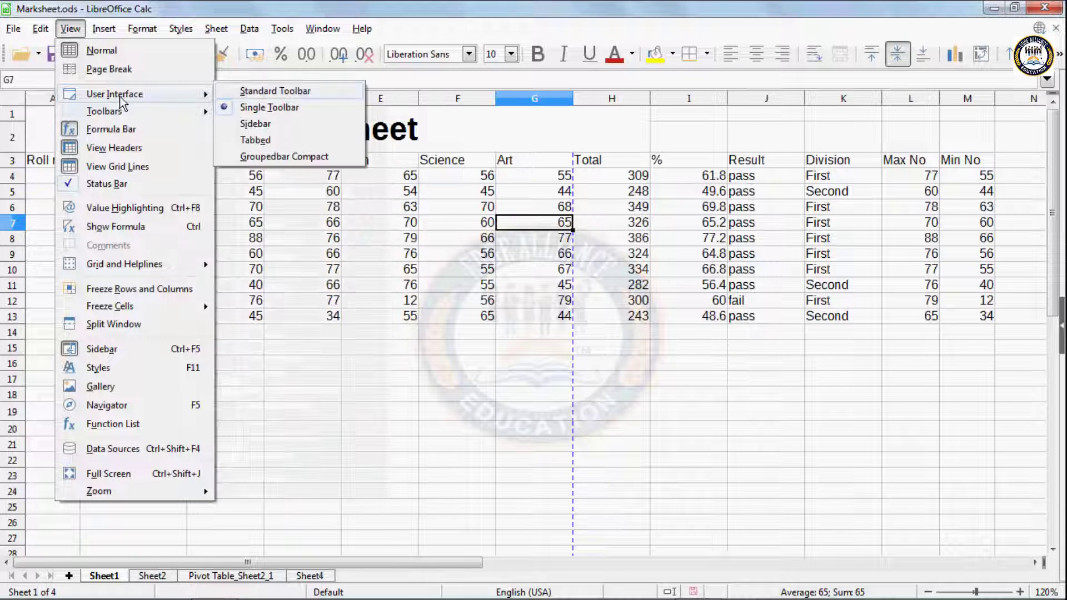
pyautogui.click(257, 125)
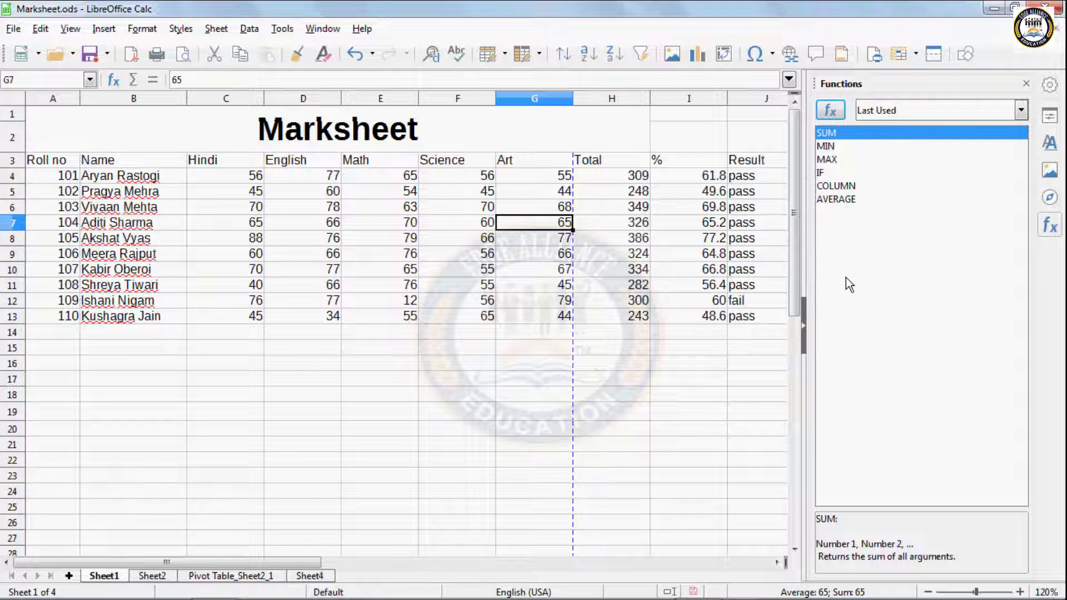
# Change the user interface layout to Tabbed.
pyautogui.click(70, 29)
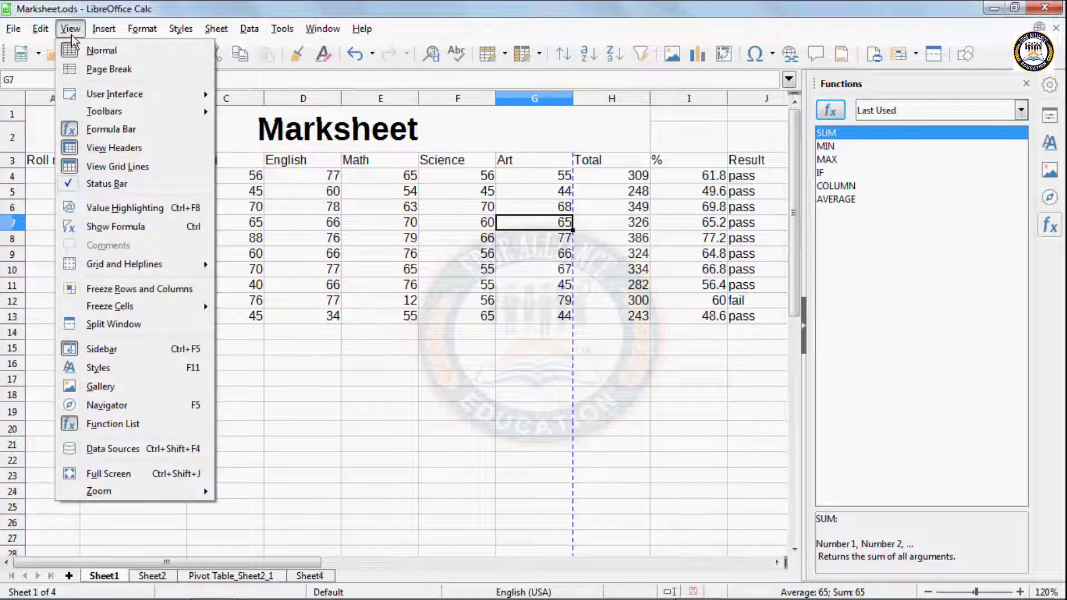
pyautogui.moveTo(119, 95)
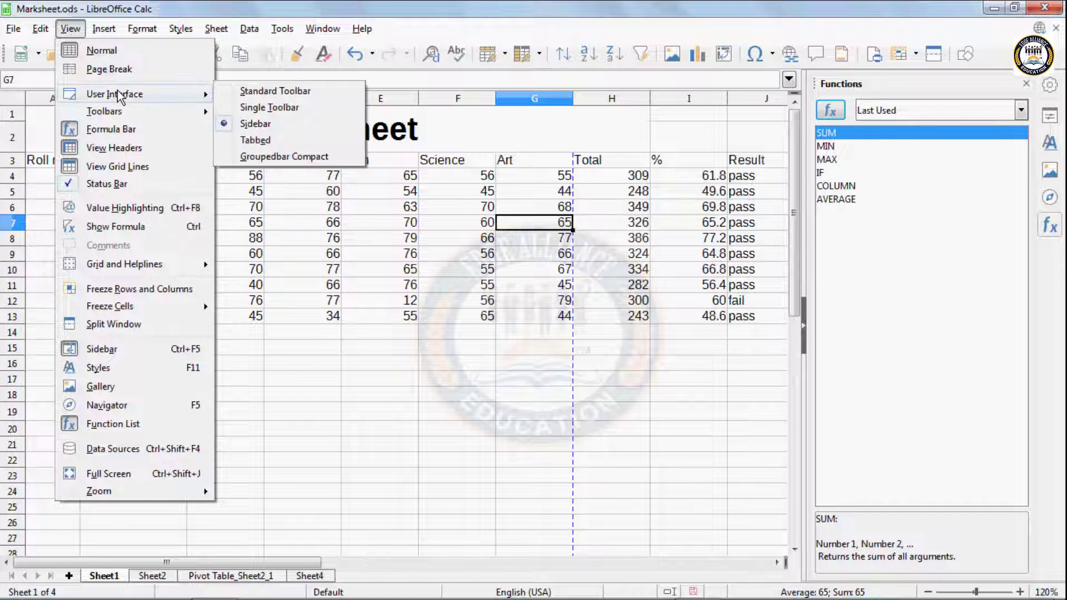
pyautogui.click(255, 140)
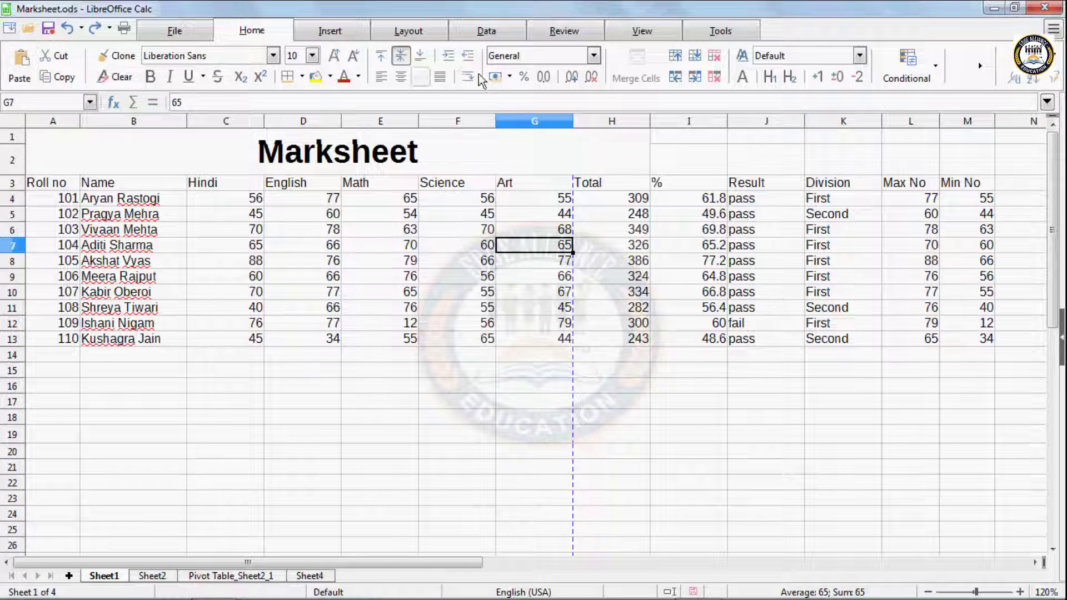
# Look through the File, Home and Insert commands of the tabbed interface, and turn on its menu bar.
pyautogui.click(199, 34)
pyautogui.click(259, 33)
pyautogui.click(325, 31)
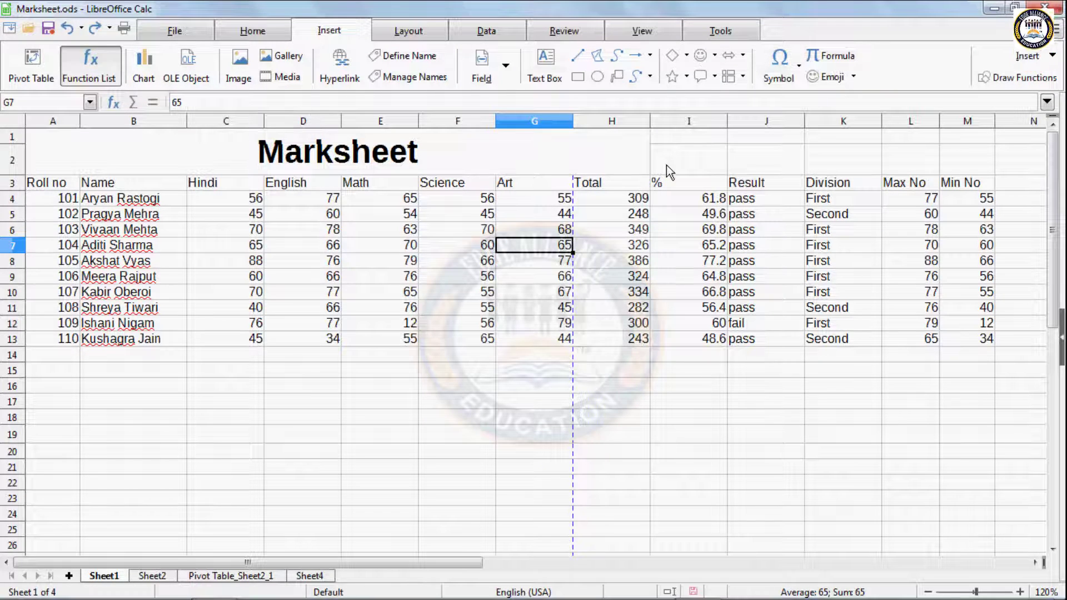
pyautogui.click(654, 30)
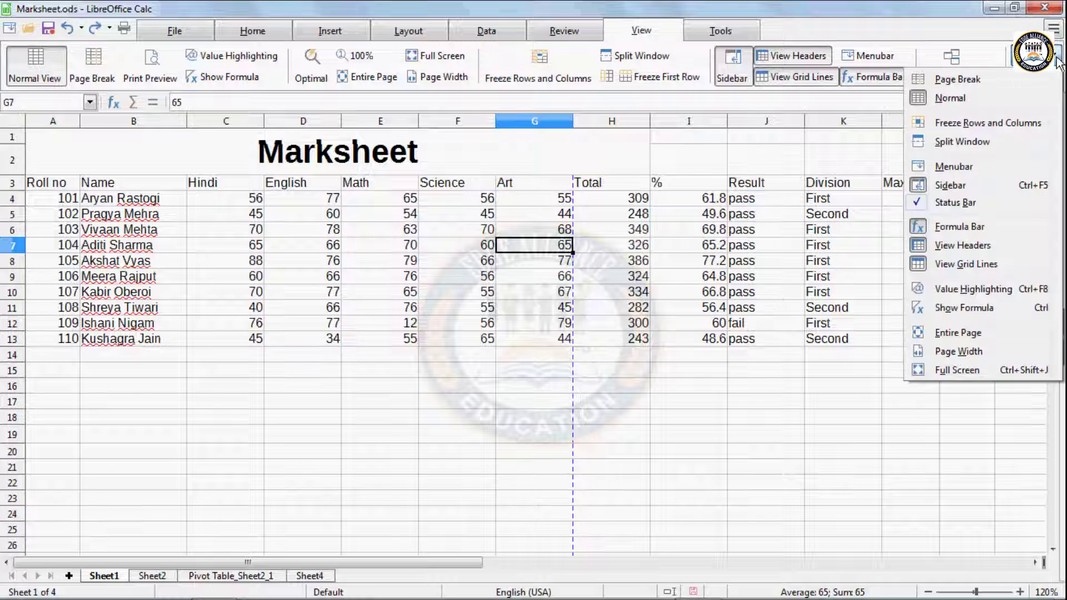
pyautogui.click(1058, 59)
pyautogui.click(952, 169)
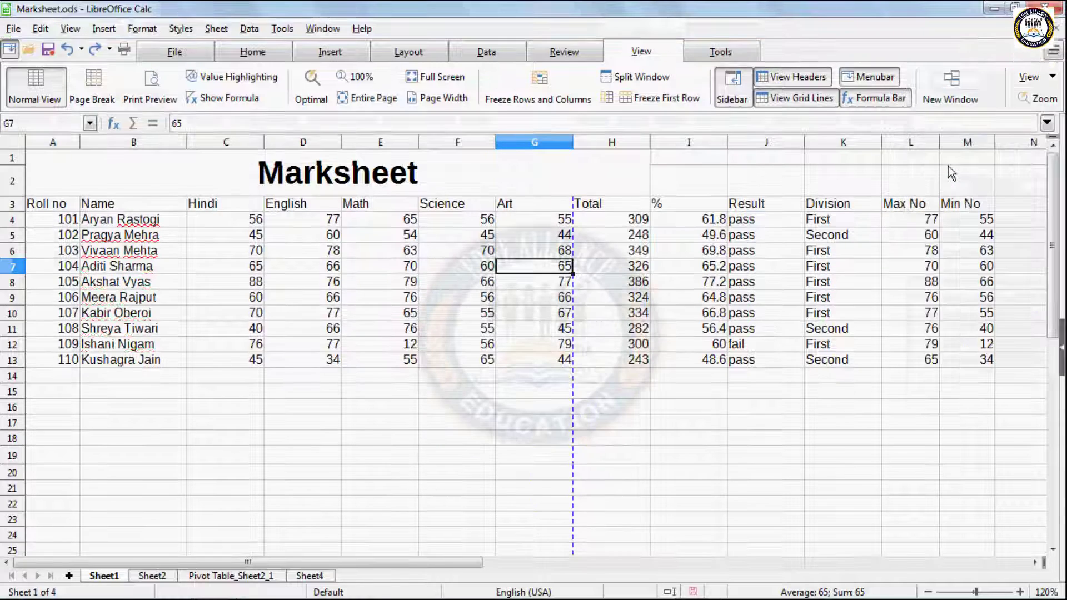
# Change the user interface layout to Groupedbar Compact.
pyautogui.click(70, 29)
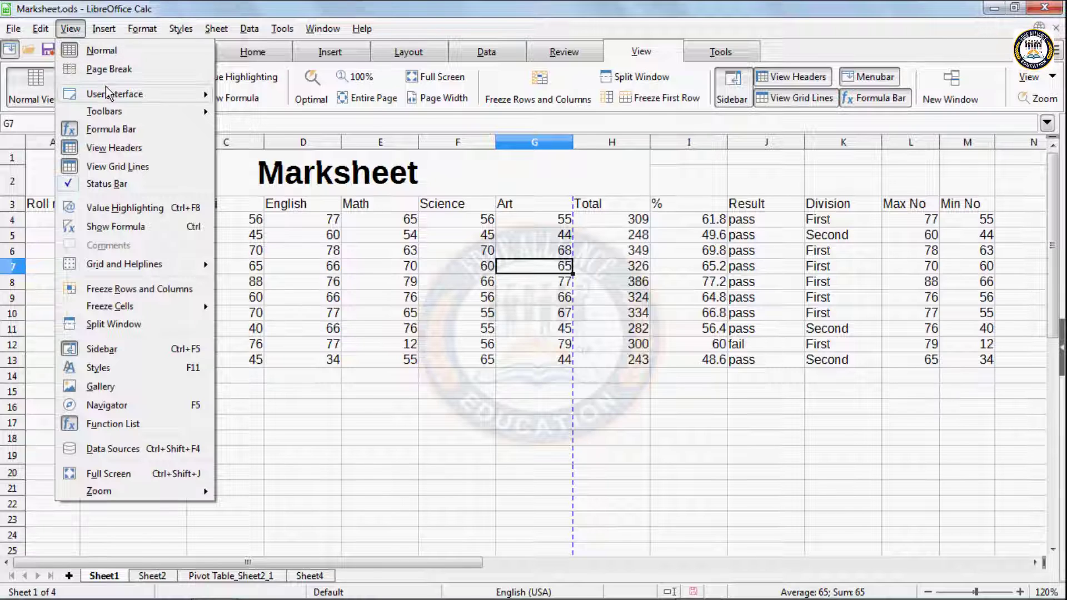
pyautogui.moveTo(109, 95)
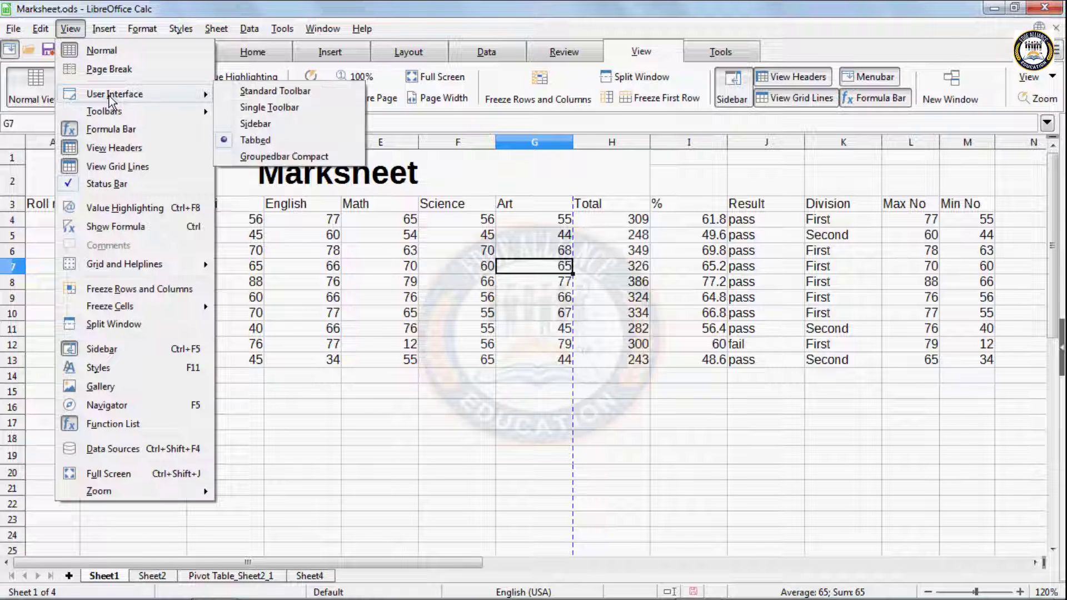
pyautogui.click(257, 157)
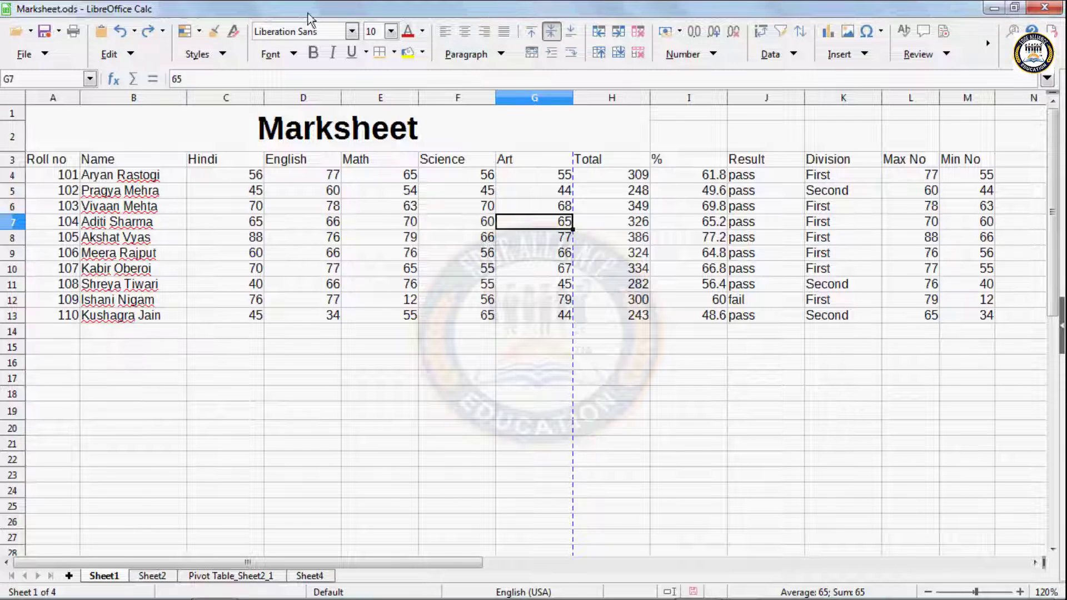
# Look through the File, Edit and Styles commands of the grouped bar, and turn on its menu bar.
pyautogui.click(40, 58)
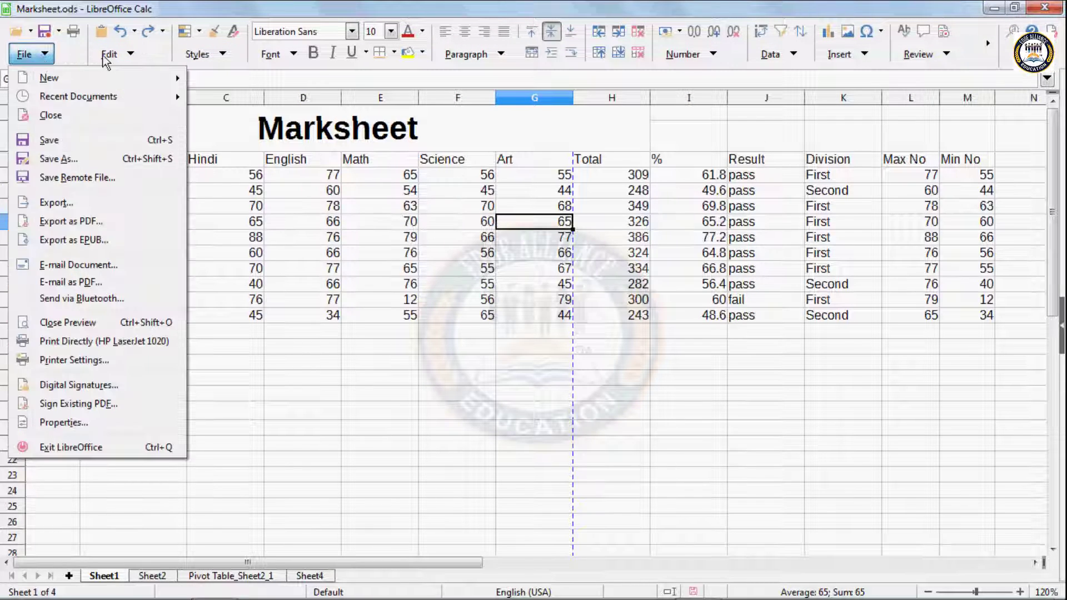
pyautogui.click(129, 55)
pyautogui.click(131, 56)
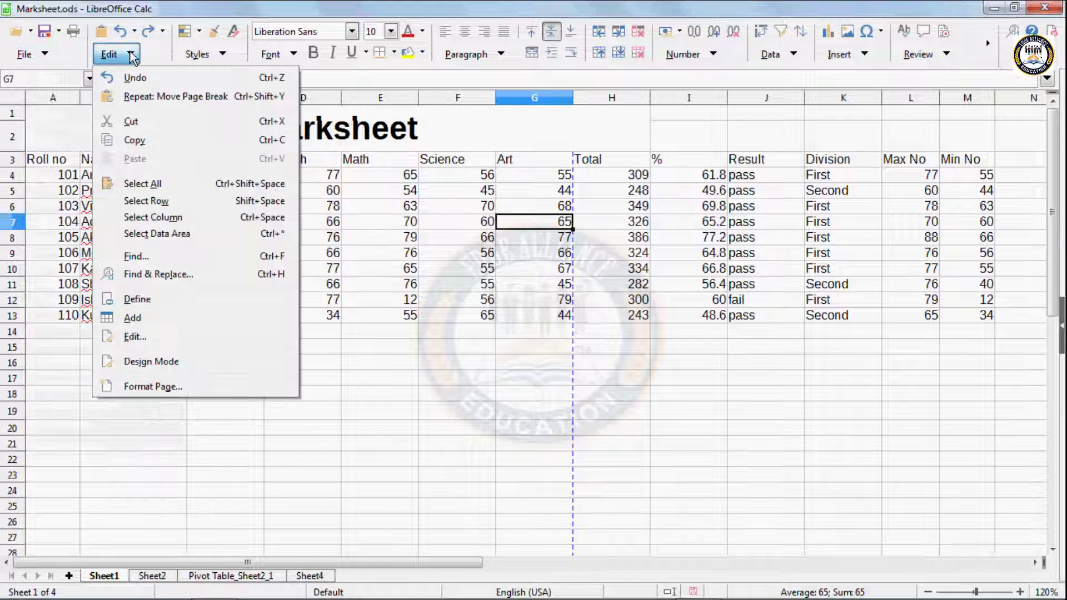
pyautogui.click(224, 55)
pyautogui.click(224, 55)
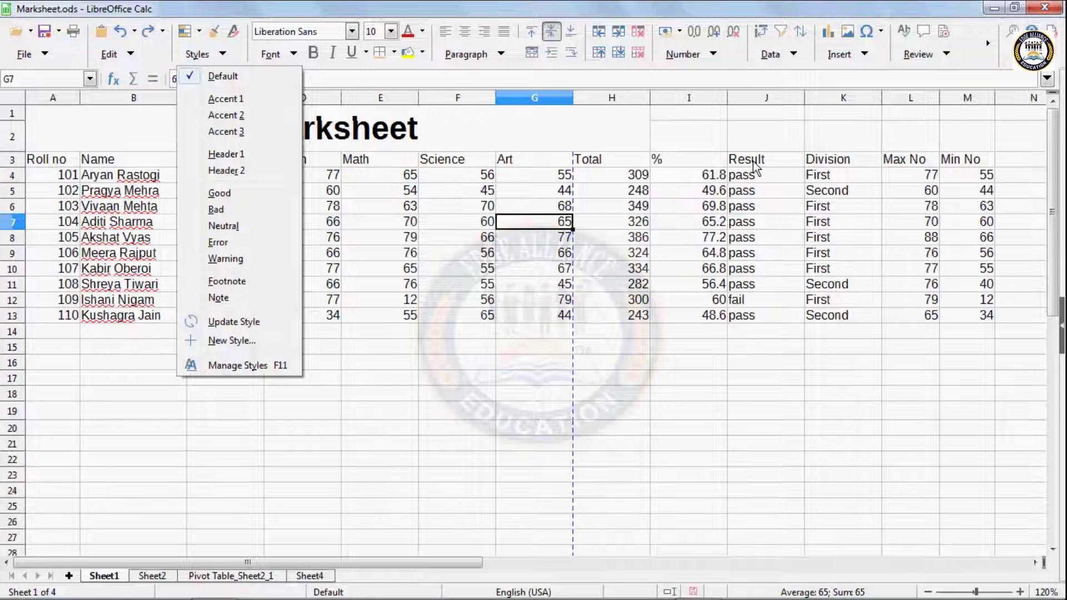
pyautogui.click(1050, 55)
pyautogui.click(1035, 55)
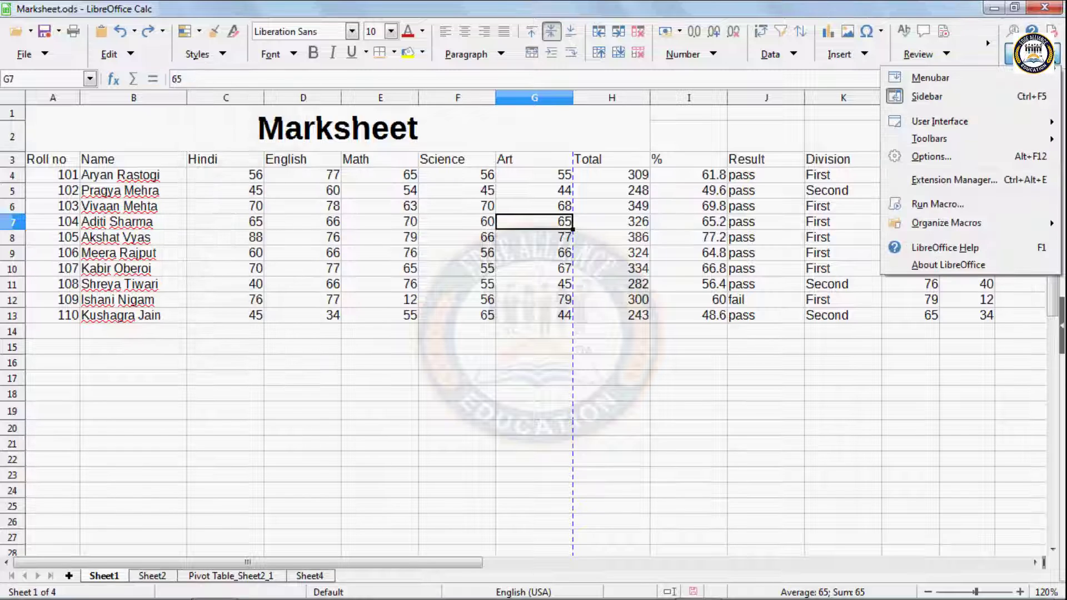
pyautogui.click(936, 78)
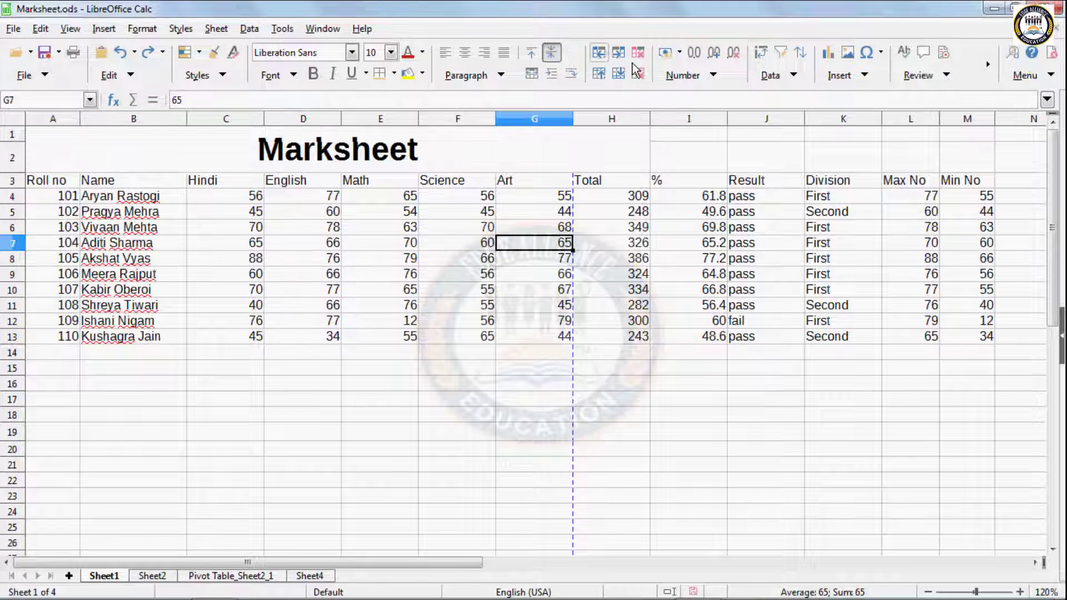
# Change the user interface layout to Standard Toolbar.
pyautogui.click(72, 29)
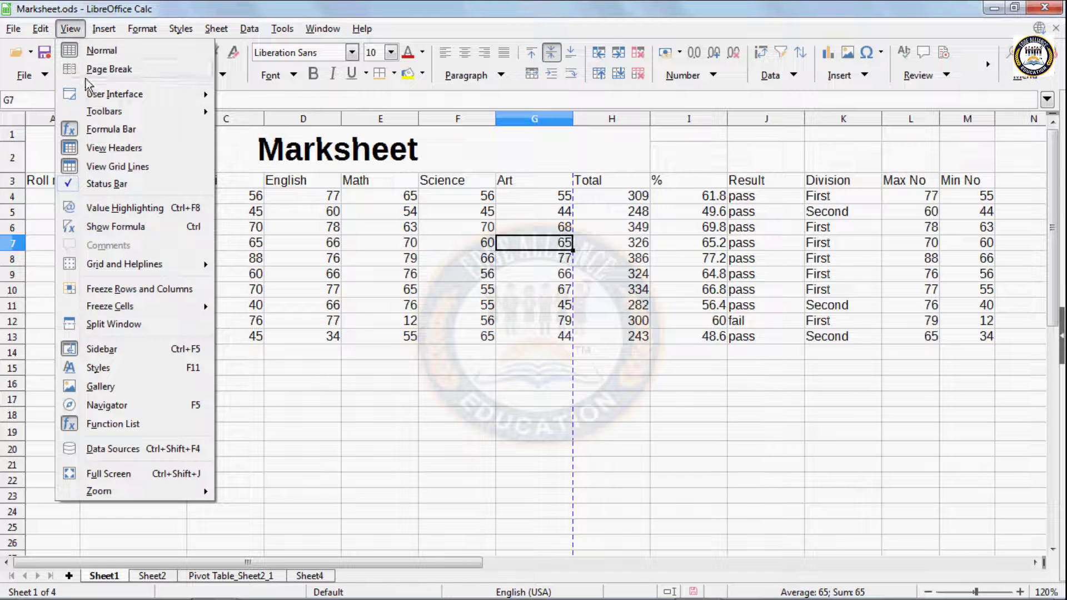
pyautogui.moveTo(94, 95)
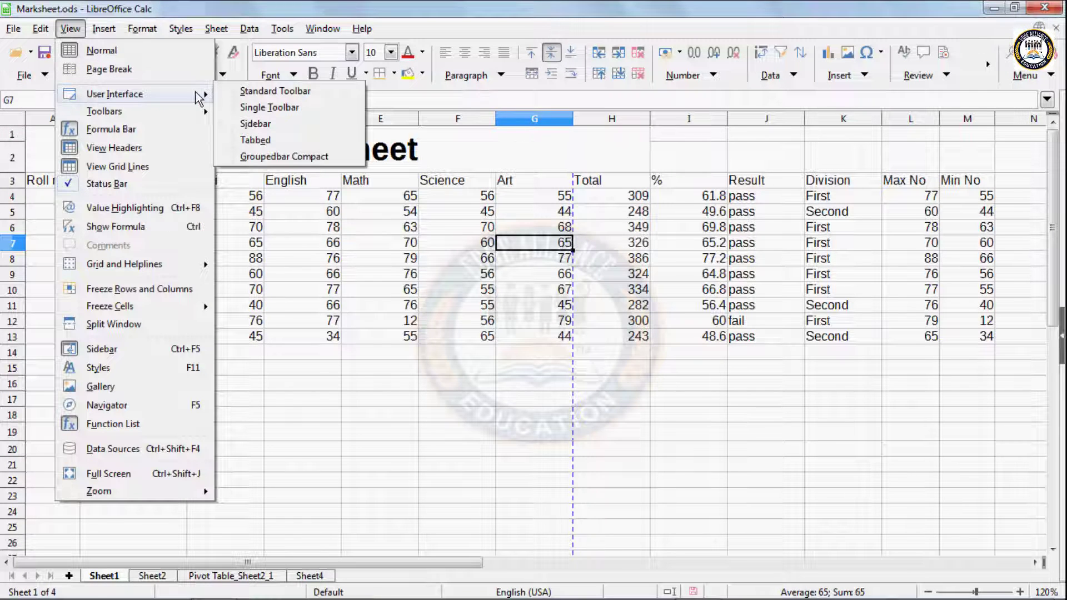
pyautogui.click(249, 92)
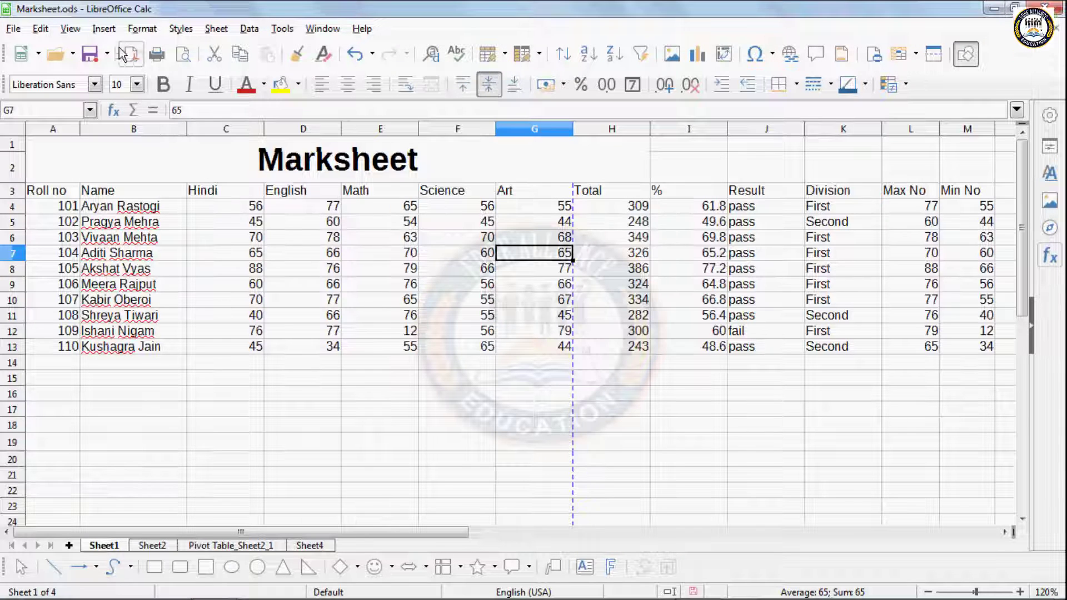
# Hide the Drawing toolbar and show it again.
pyautogui.click(69, 28)
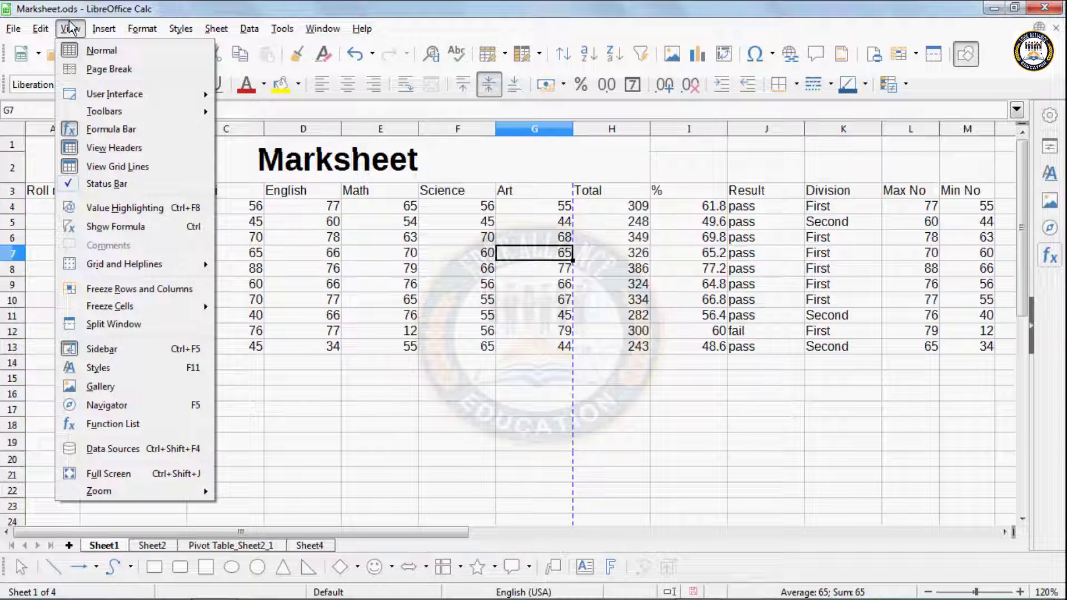
pyautogui.moveTo(114, 116)
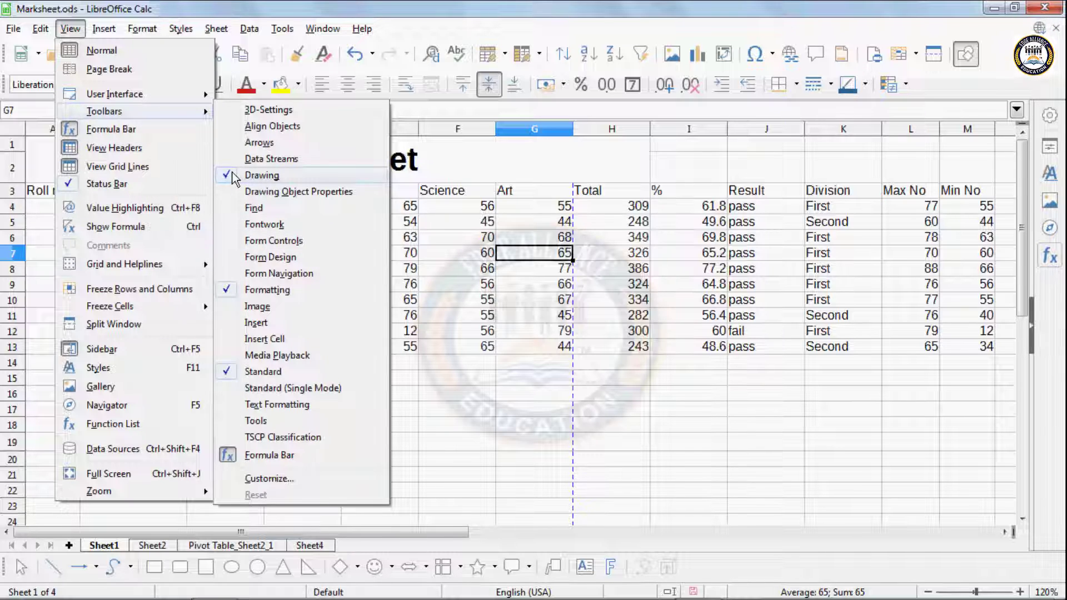
pyautogui.click(257, 175)
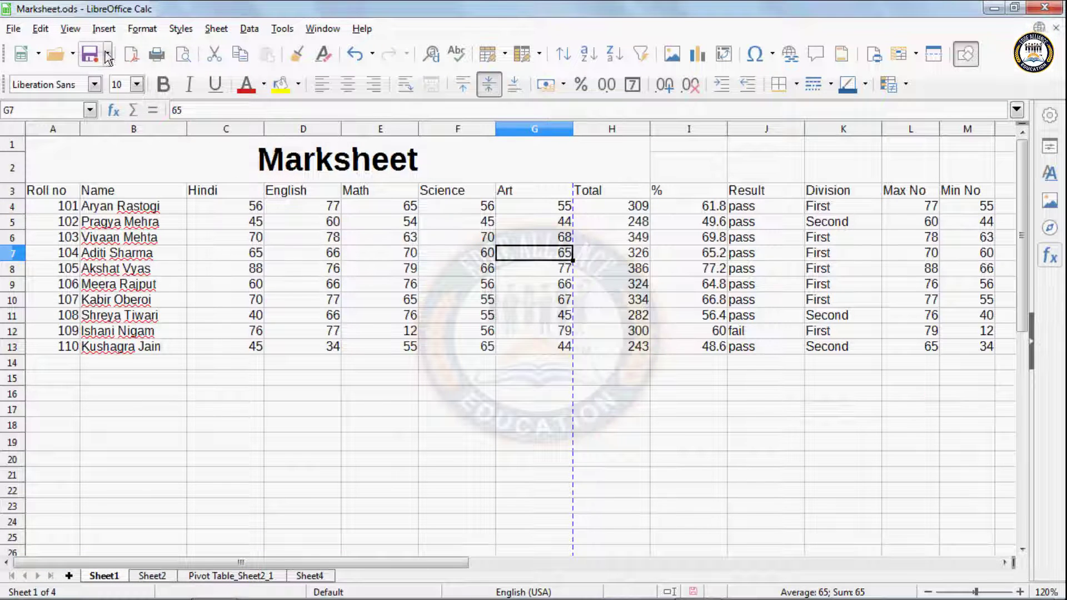
pyautogui.click(70, 29)
pyautogui.moveTo(102, 111)
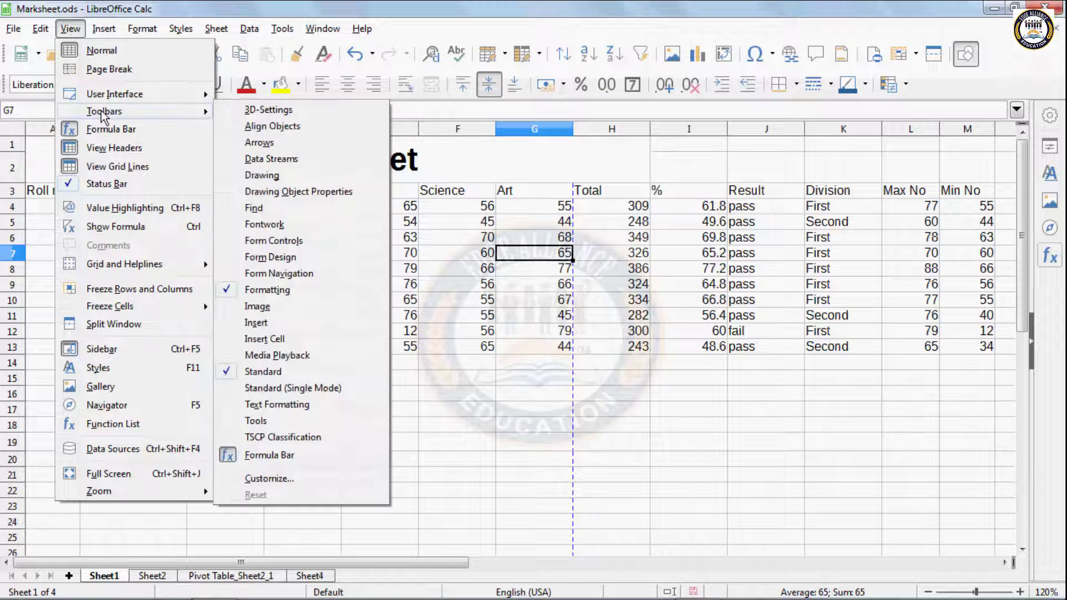
pyautogui.click(261, 174)
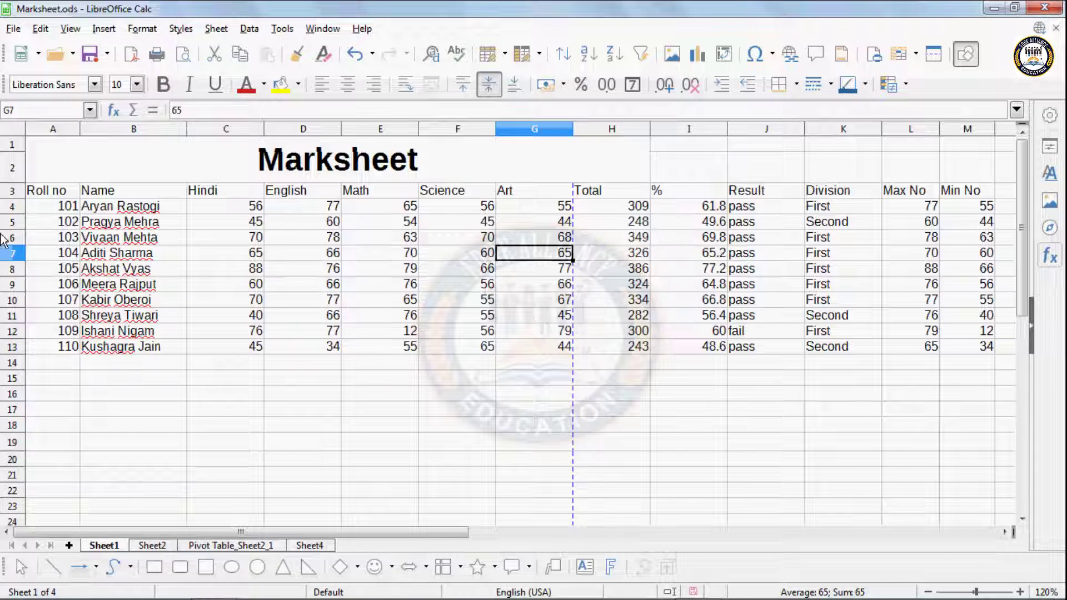
# Hide the Formatting toolbar and show it again.
pyautogui.click(67, 29)
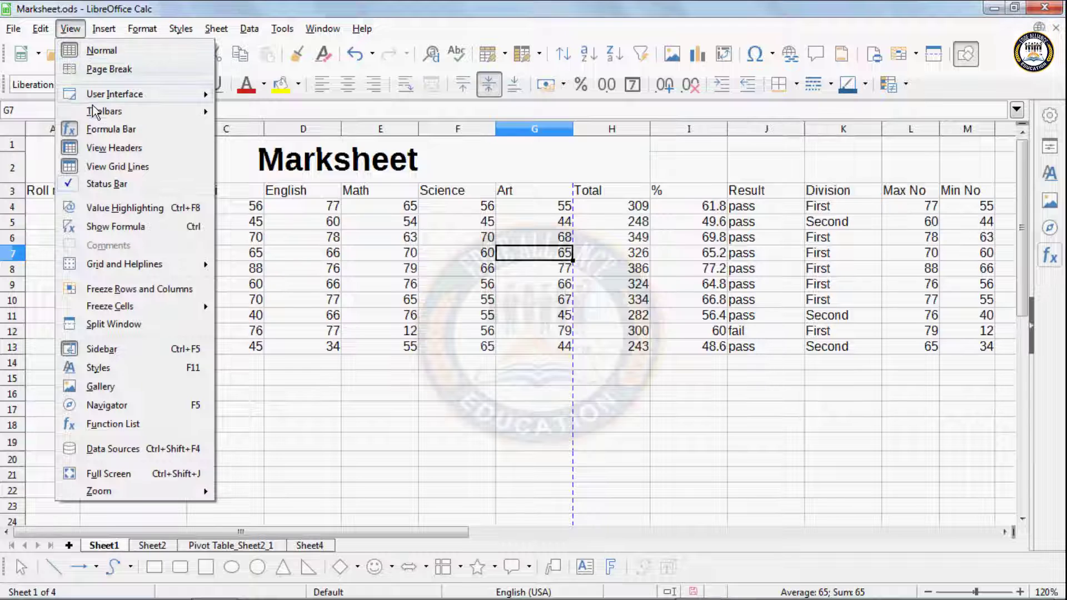
pyautogui.moveTo(102, 111)
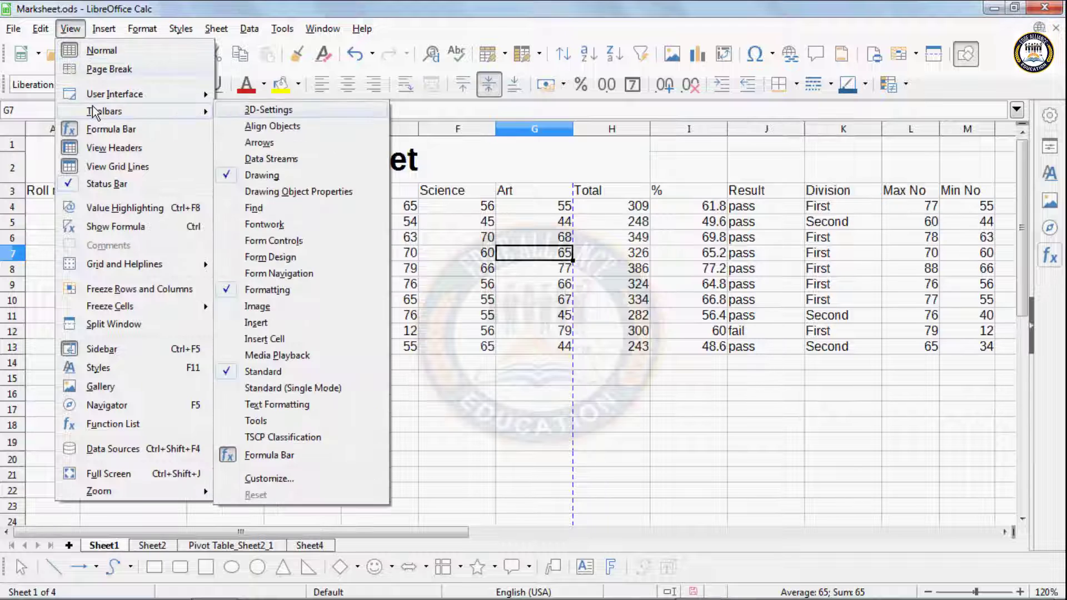
pyautogui.click(281, 294)
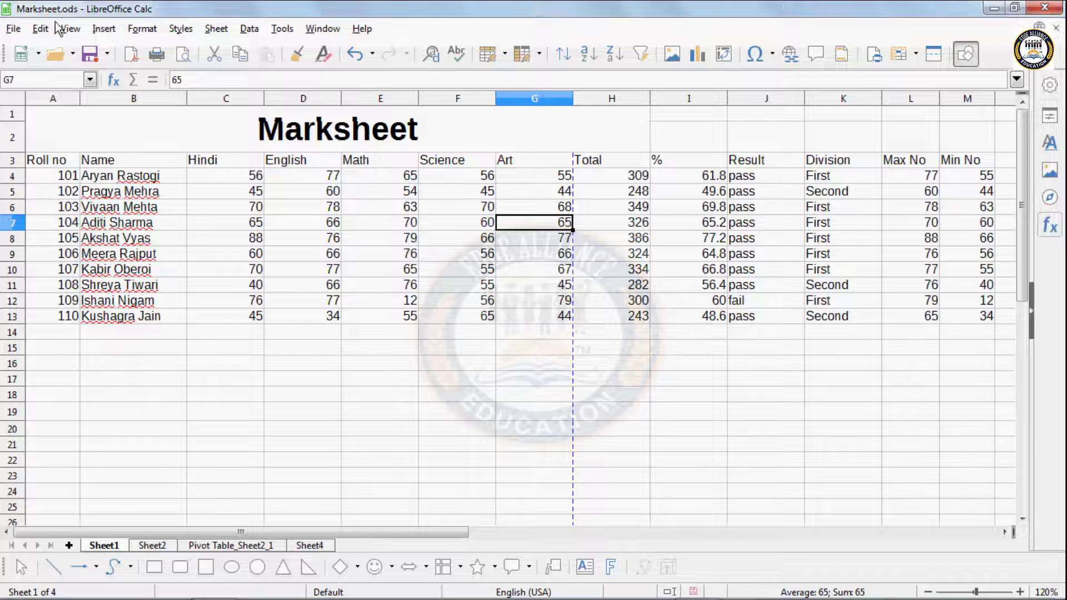
pyautogui.click(66, 29)
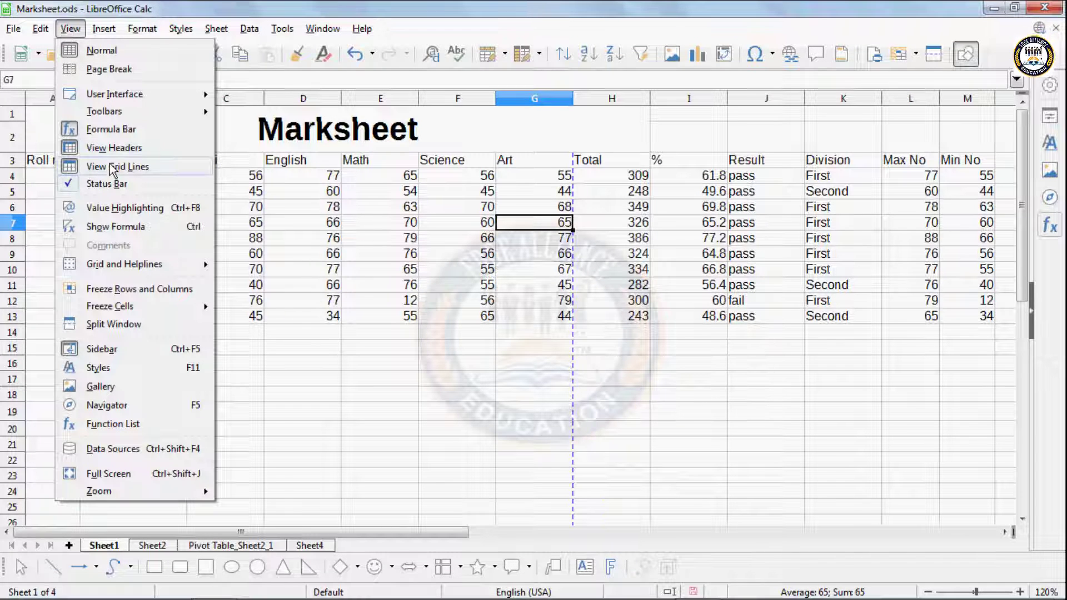
pyautogui.moveTo(117, 114)
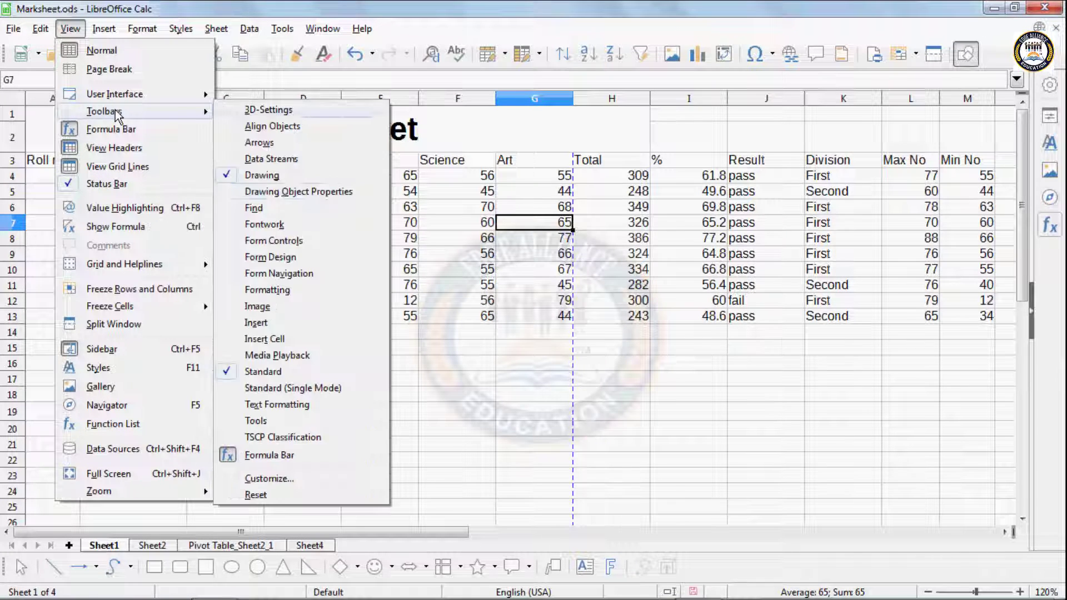
pyautogui.click(266, 291)
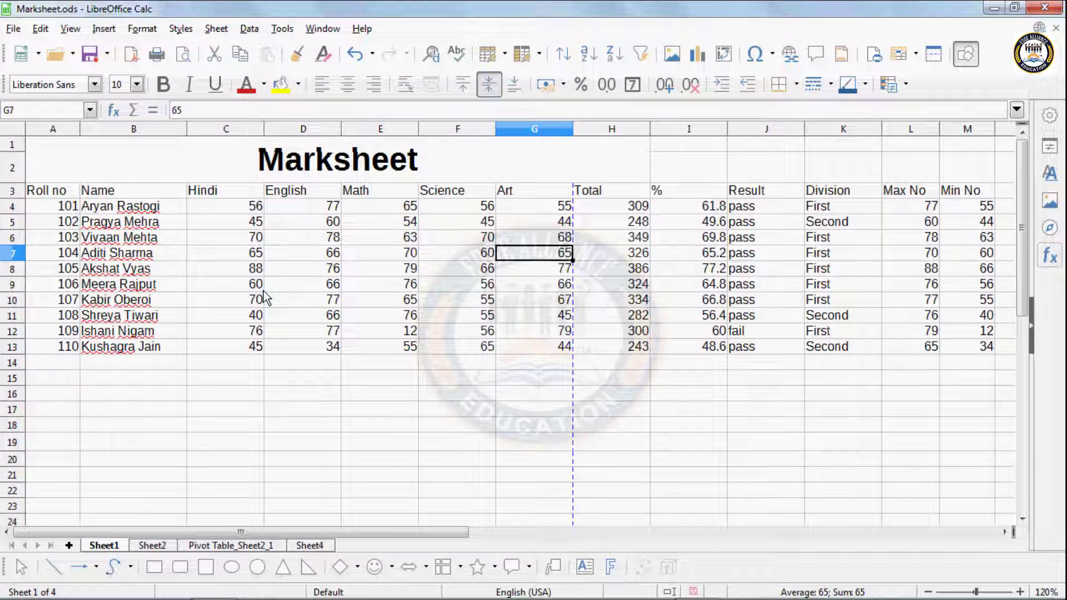
# Show the Drawing Object Properties toolbar as a floating bar over the marksheet and close it.
pyautogui.click(78, 31)
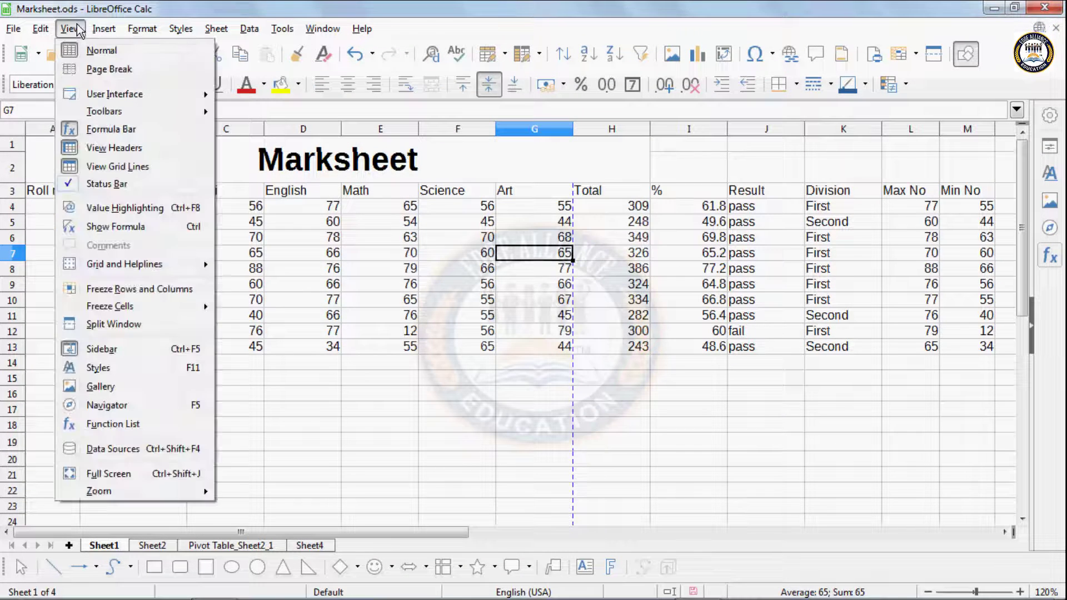
pyautogui.moveTo(100, 115)
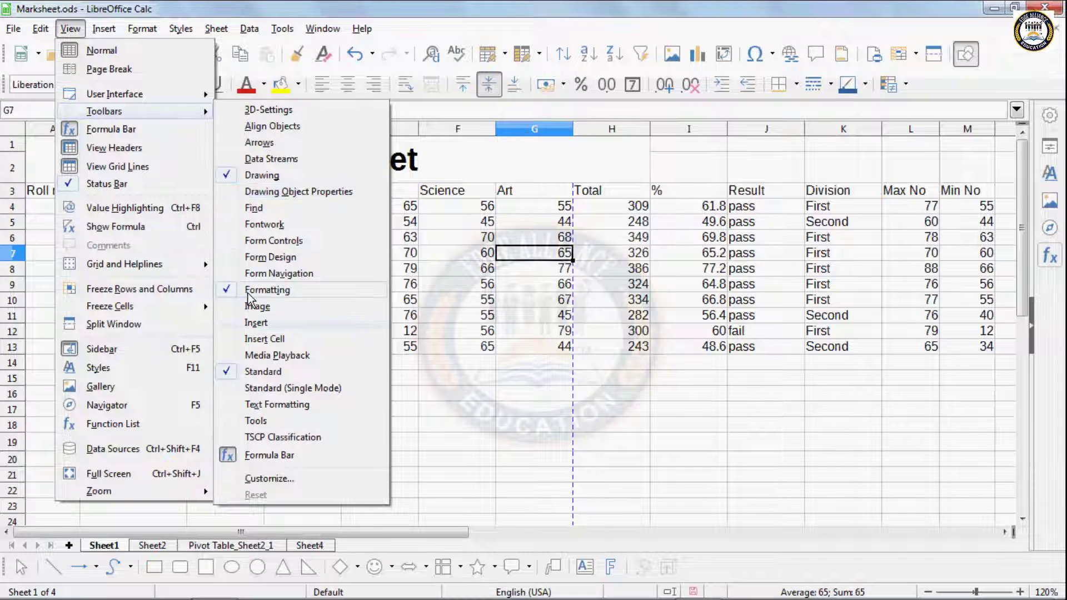
pyautogui.click(251, 323)
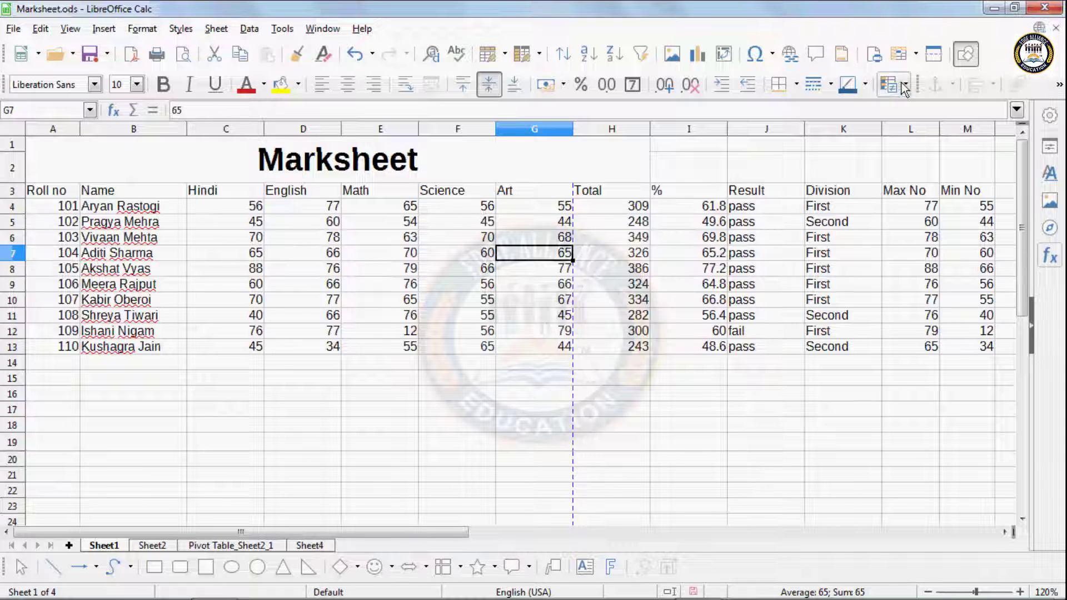
pyautogui.moveTo(917, 82); pyautogui.dragTo(385, 235)
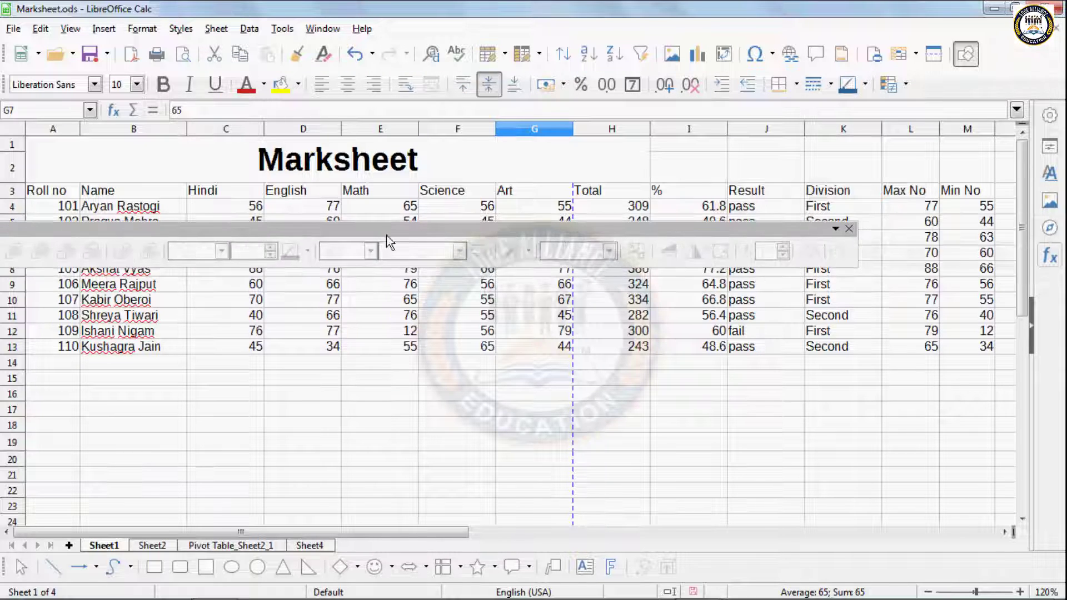
pyautogui.click(848, 226)
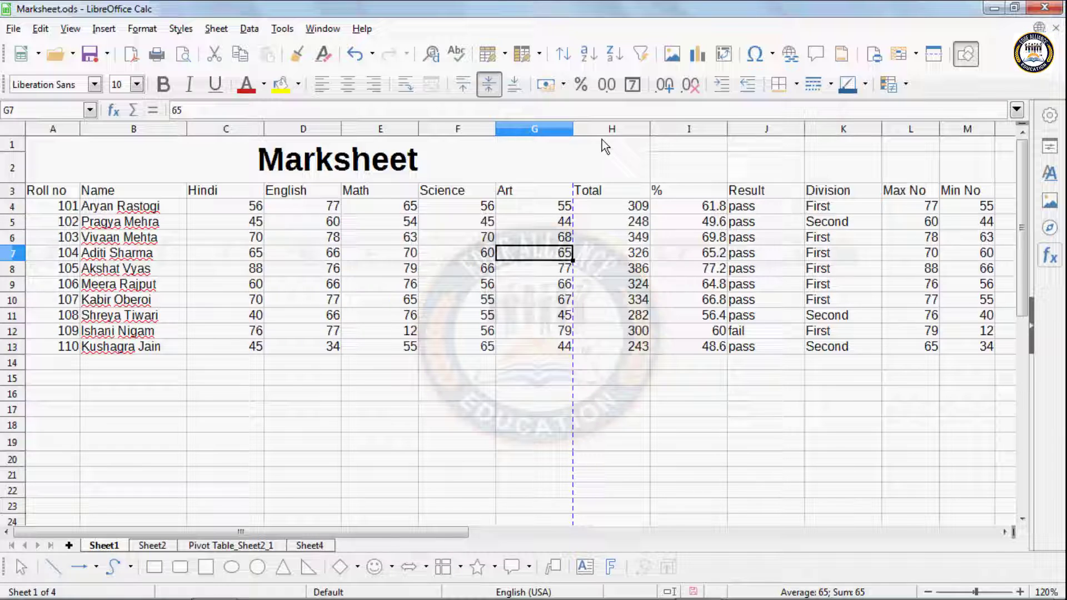
# Inspect the formulas of Total cells H4, H8, H10 and H7 in the formula bar.
pyautogui.click(70, 29)
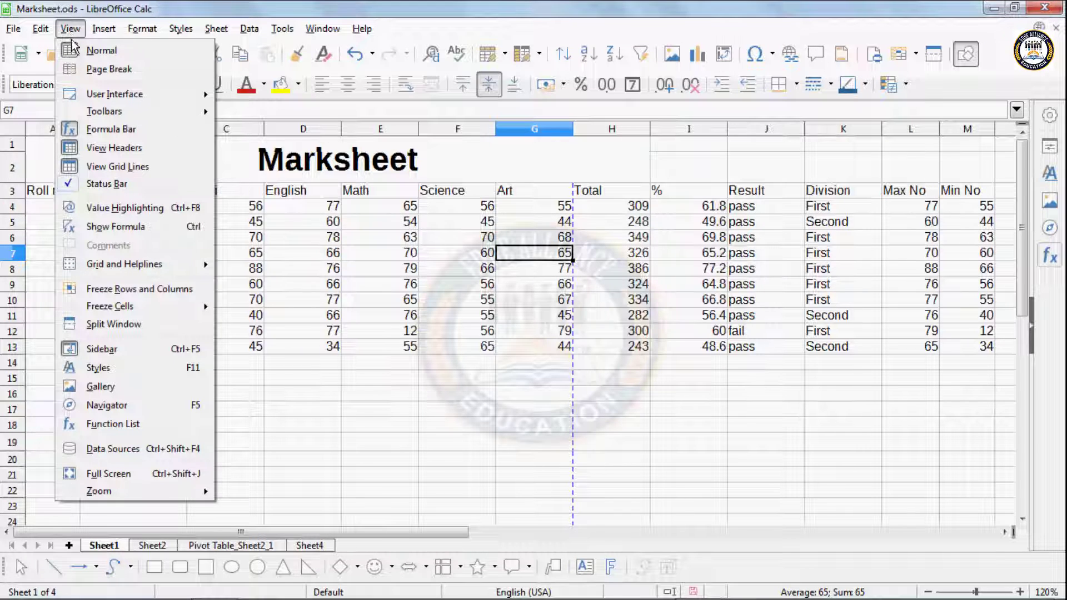
pyautogui.click(275, 255)
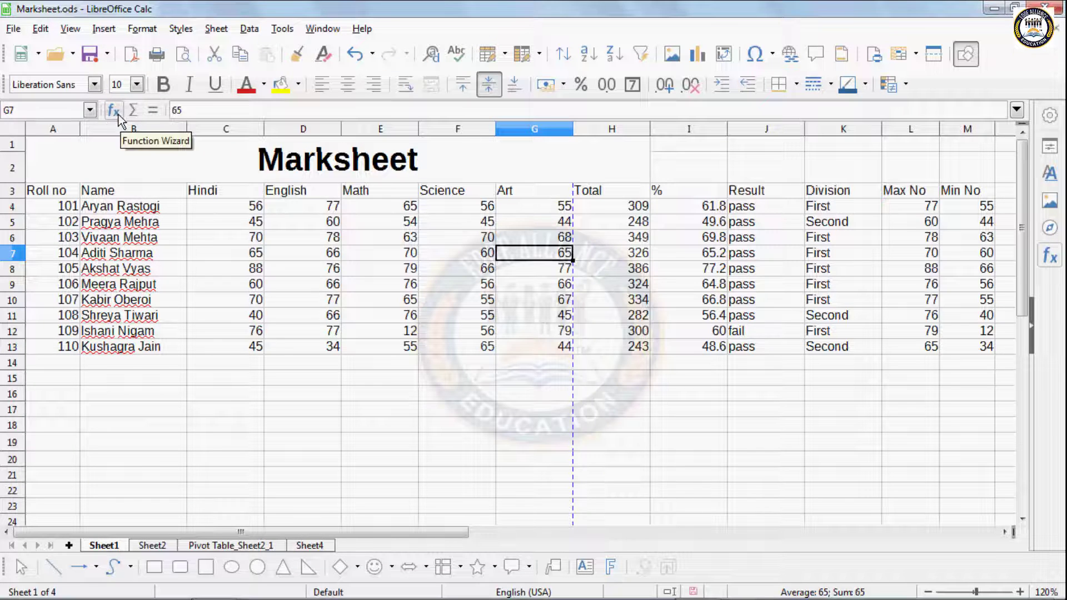
pyautogui.click(605, 207)
pyautogui.click(607, 273)
pyautogui.click(619, 302)
pyautogui.click(622, 254)
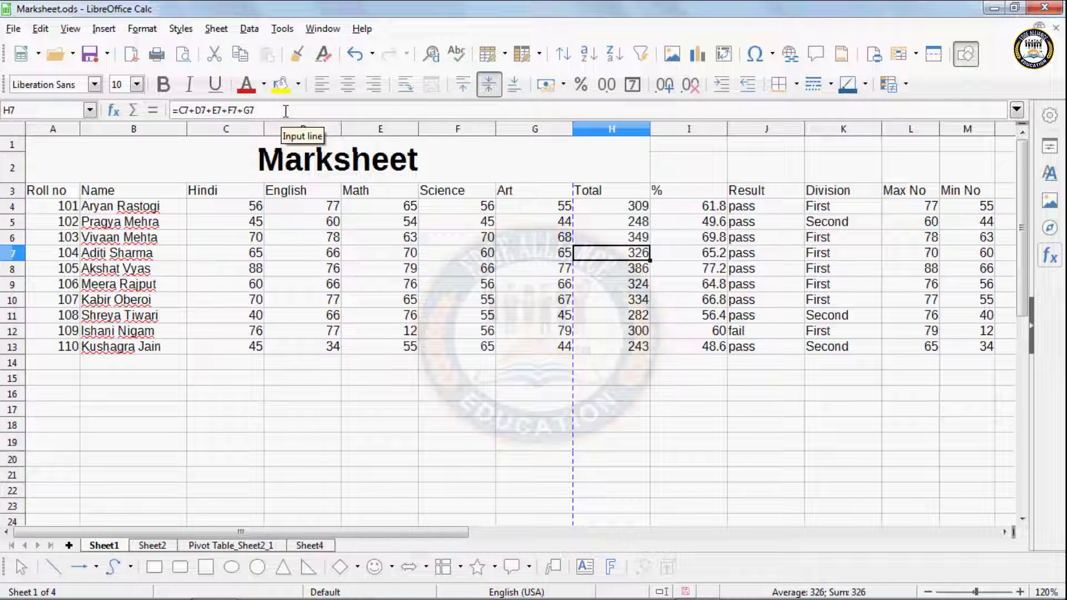
# Hide the formula bar and show it again.
pyautogui.click(71, 31)
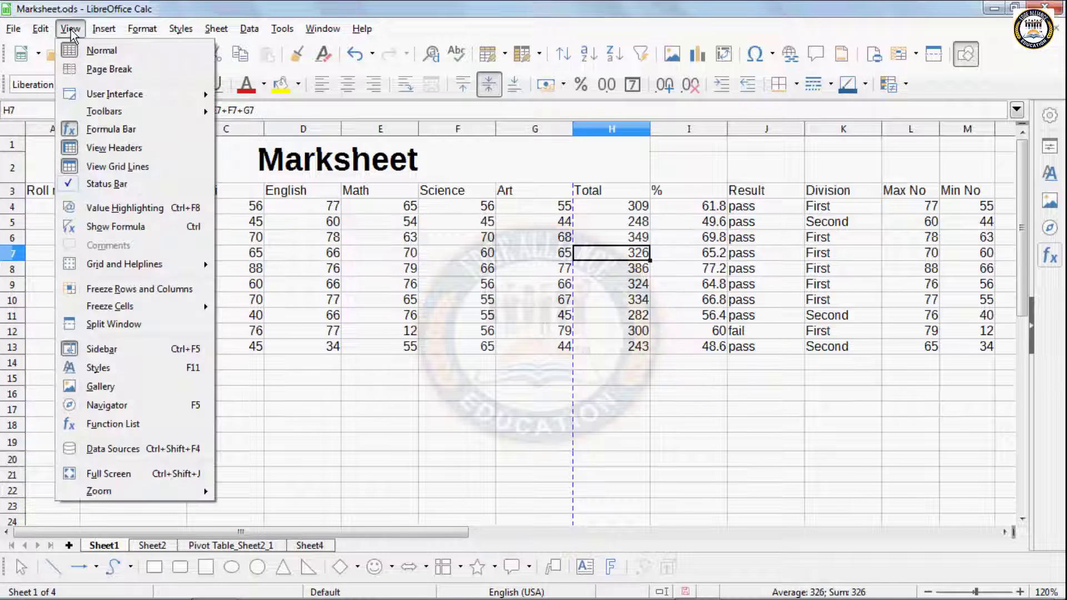
pyautogui.click(120, 131)
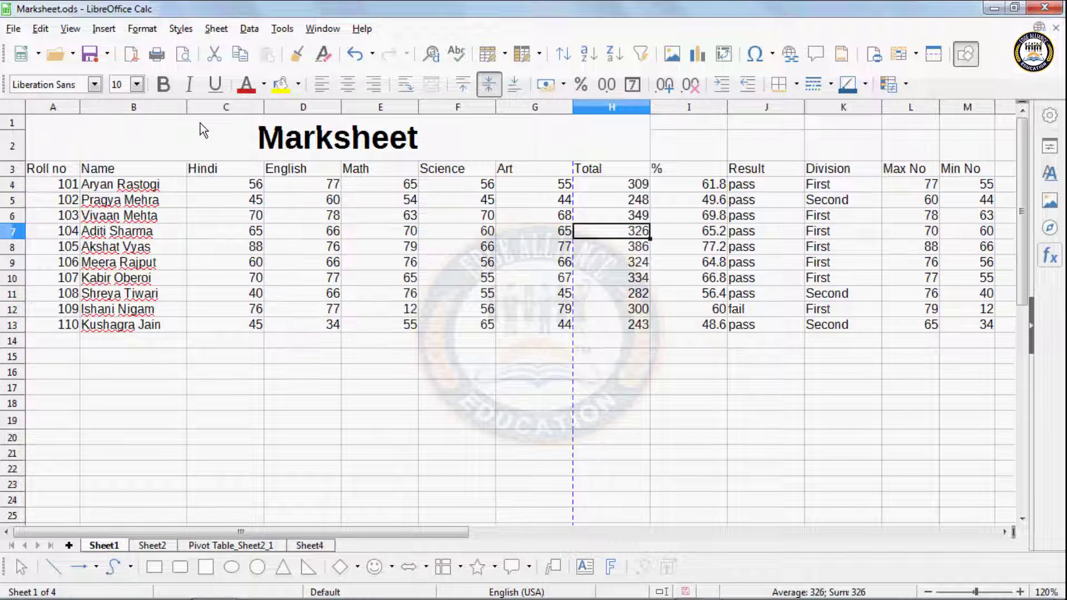
pyautogui.click(70, 30)
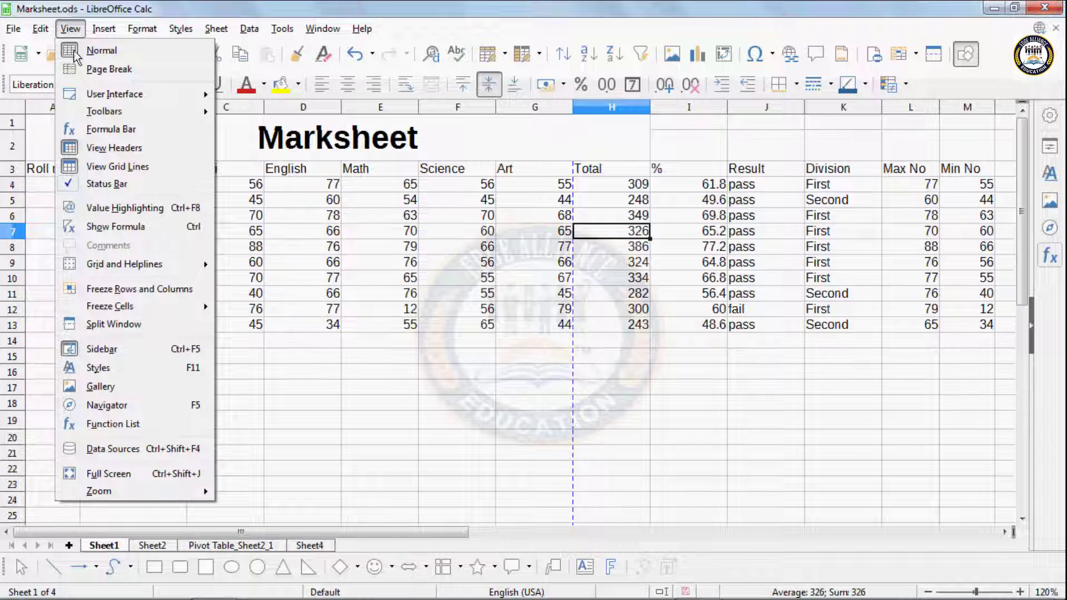
pyautogui.click(109, 129)
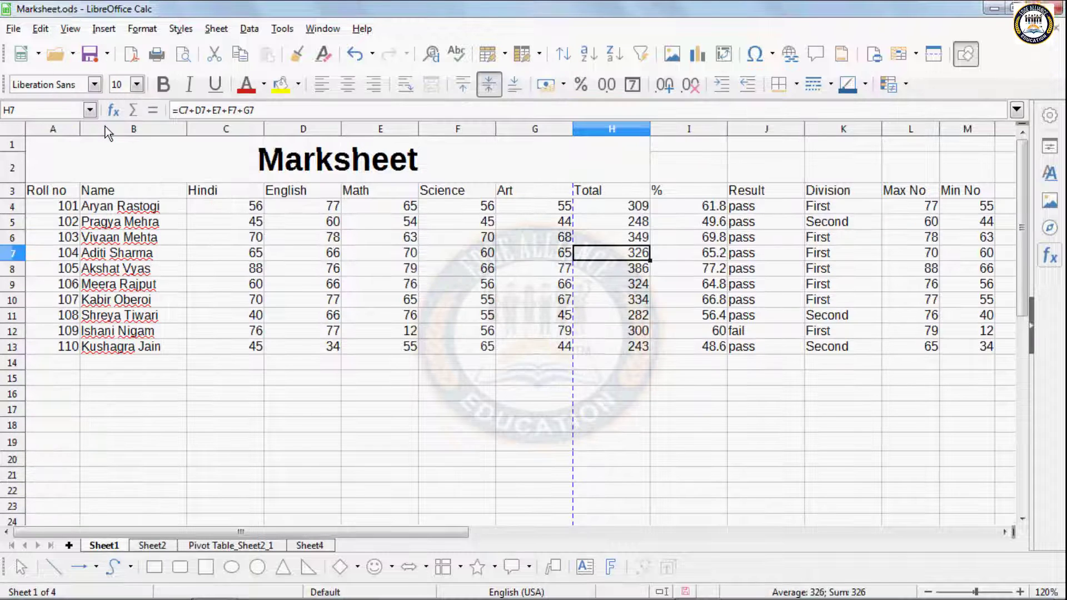
# Hide the row and column headers of the marksheet.
pyautogui.click(71, 29)
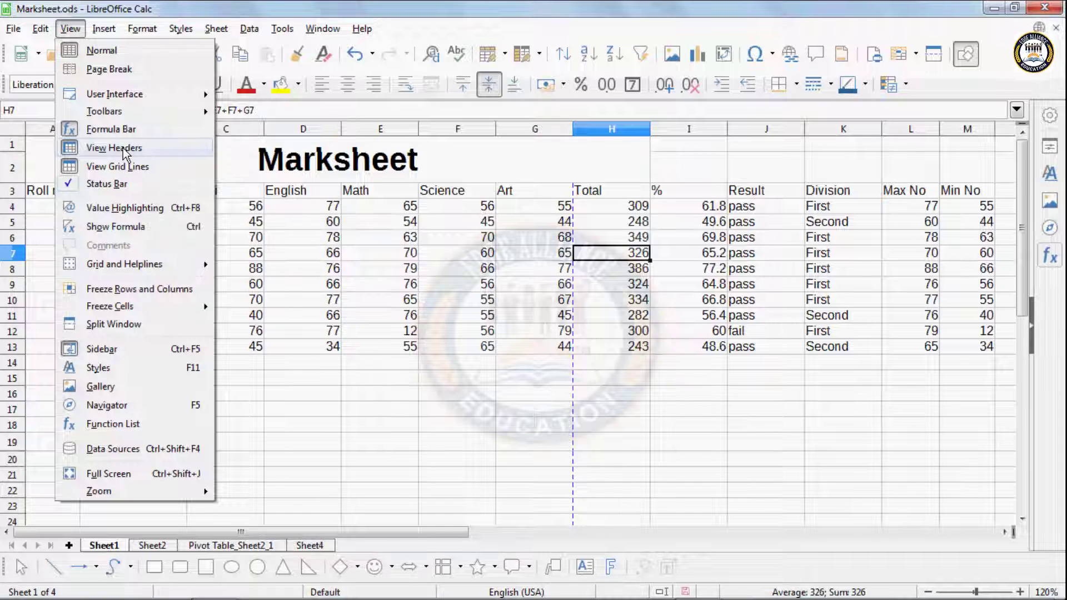
pyautogui.click(244, 208)
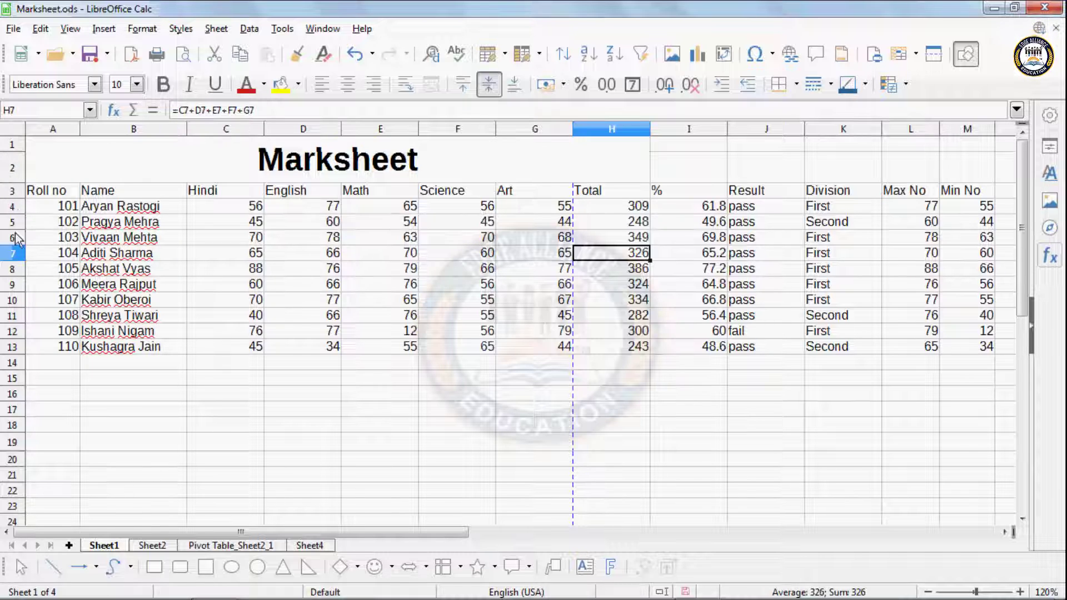
pyautogui.click(70, 29)
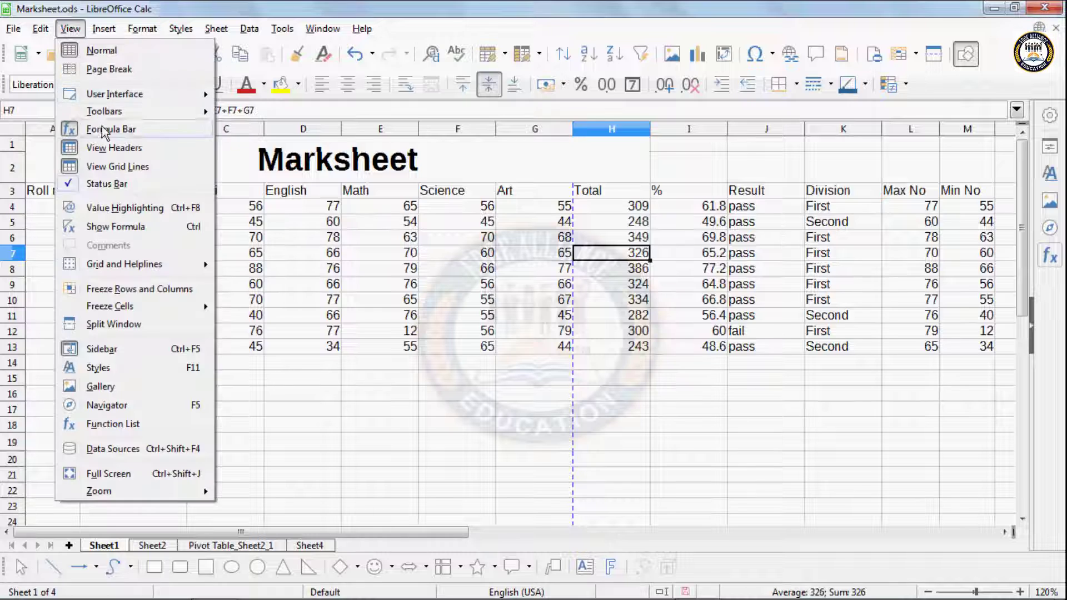
pyautogui.click(105, 148)
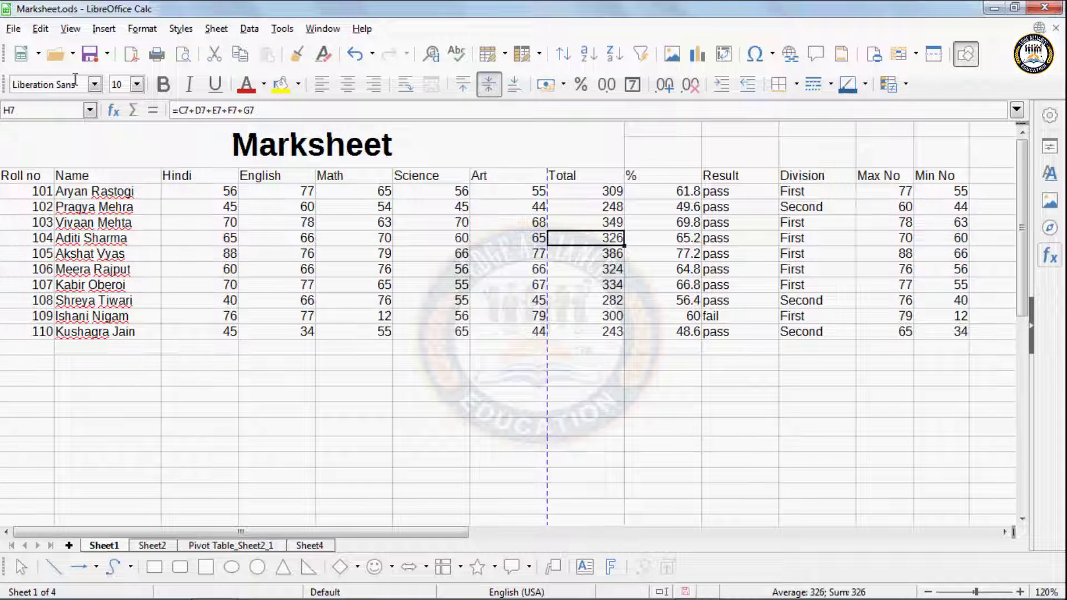
# Show the row and column headers of the marksheet again.
pyautogui.click(70, 29)
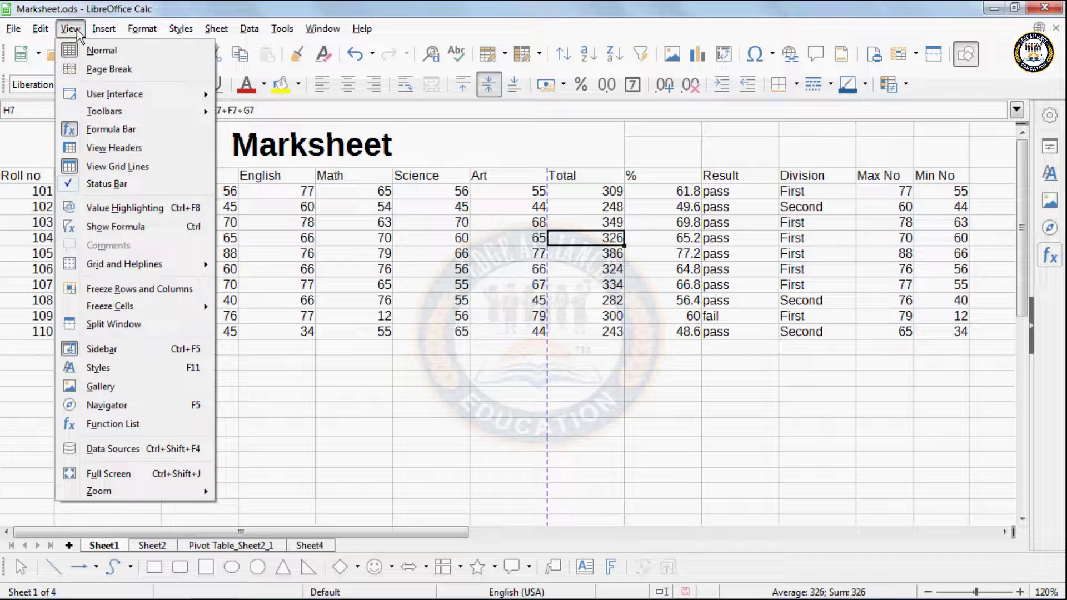
pyautogui.click(115, 147)
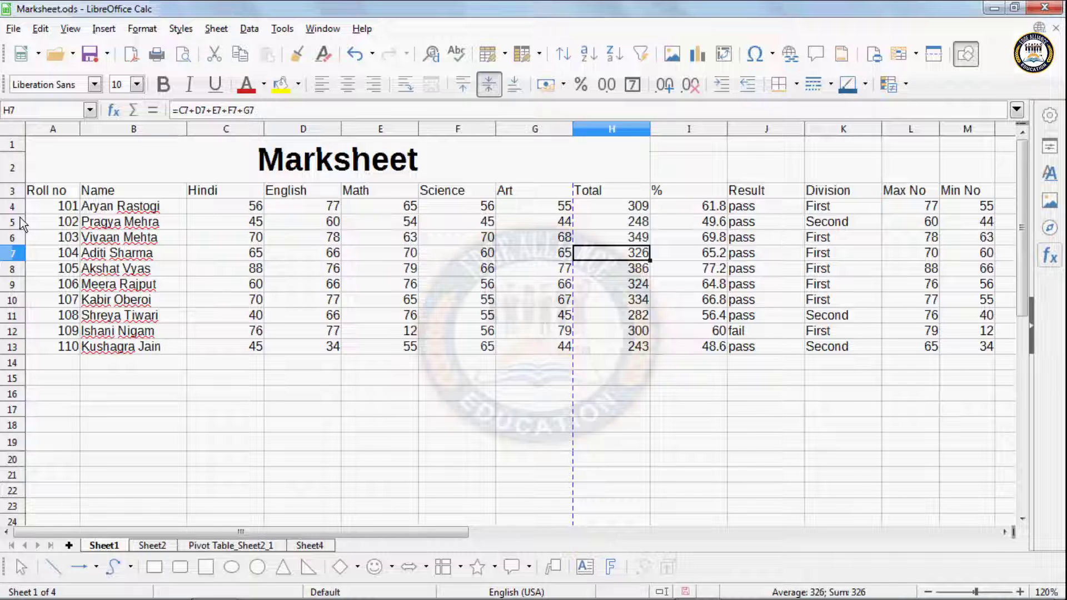
# Hide the grid lines of the marksheet and show them again.
pyautogui.click(69, 29)
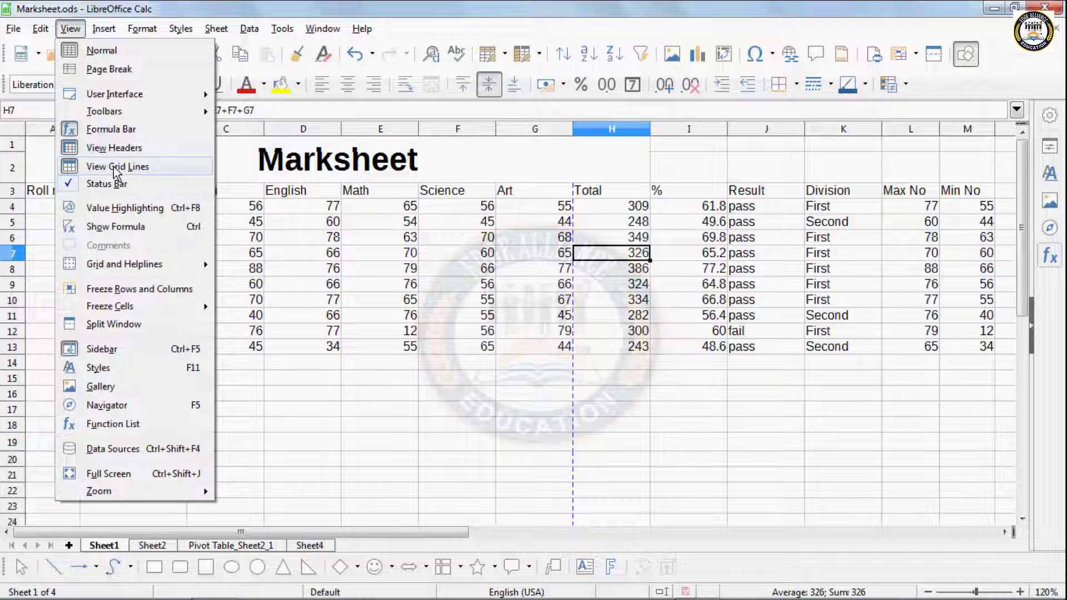
pyautogui.click(310, 369)
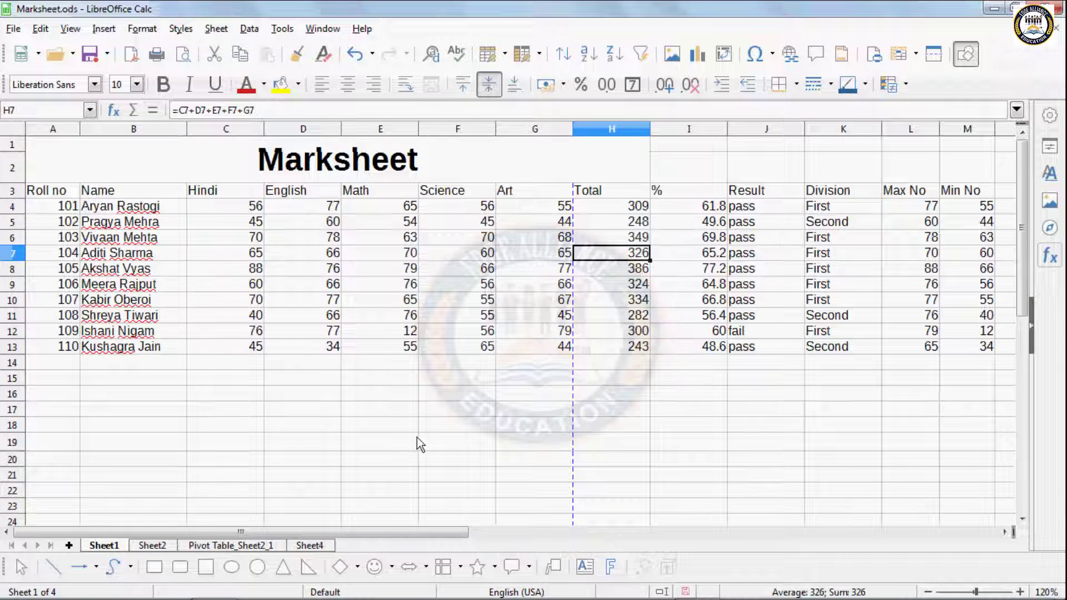
pyautogui.click(70, 29)
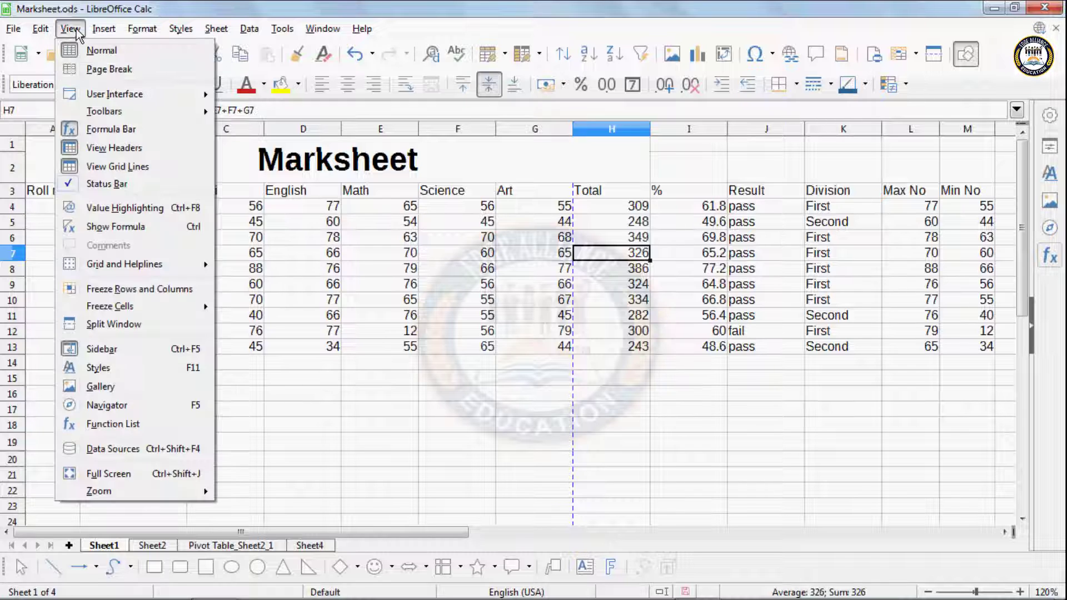
pyautogui.click(111, 167)
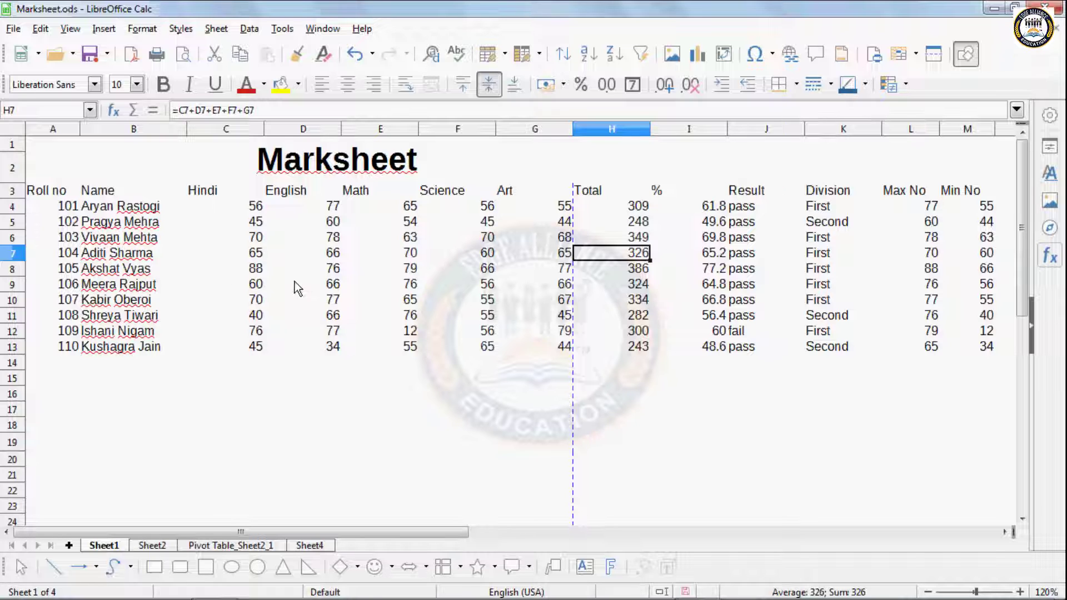
pyautogui.click(70, 29)
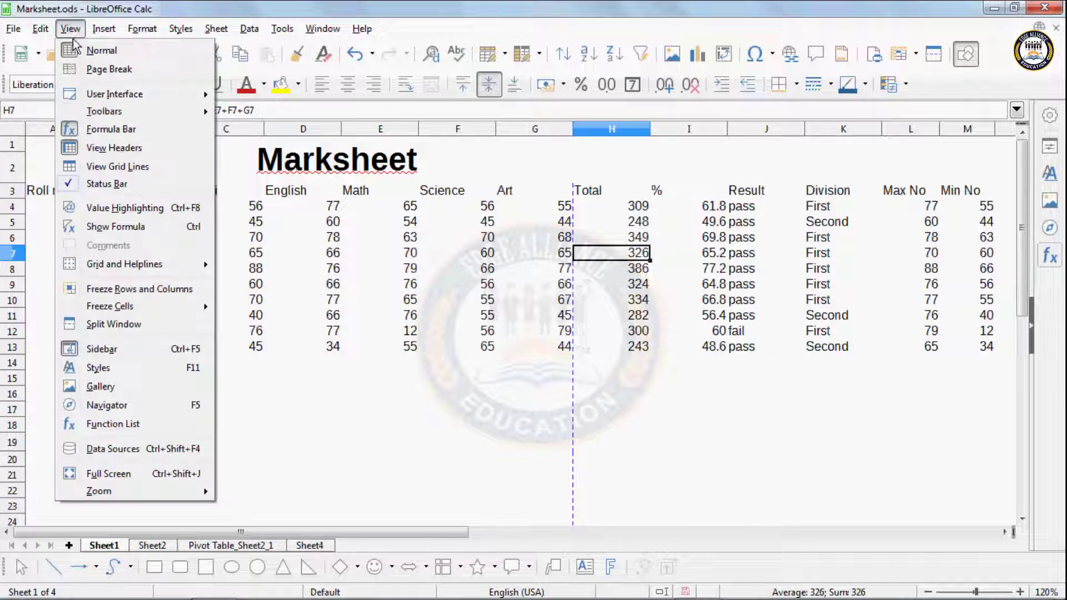
pyautogui.click(118, 166)
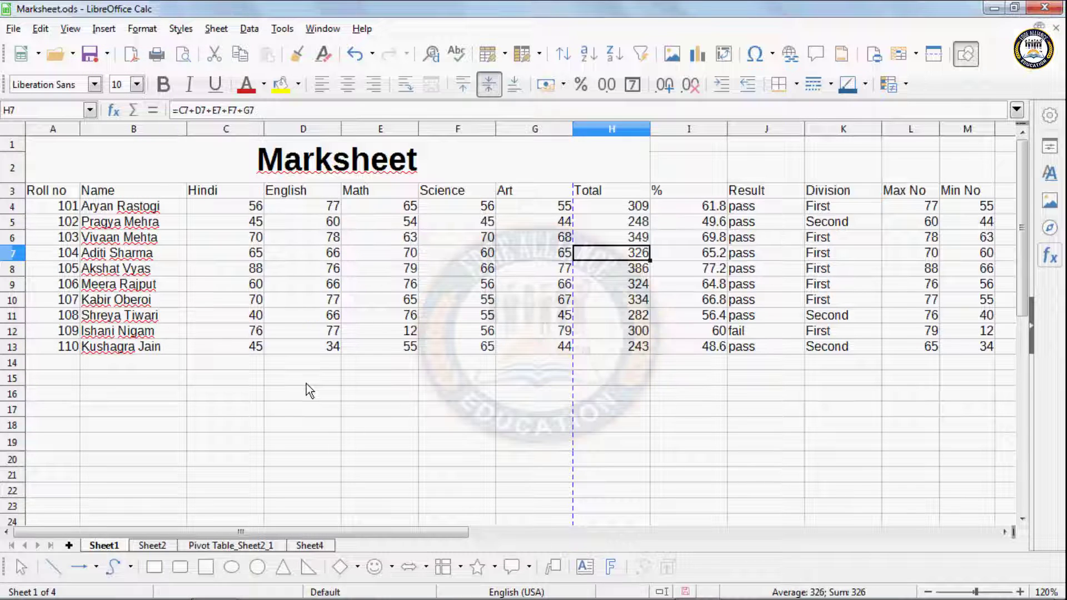
# Hide the status bar and show it again.
pyautogui.click(71, 29)
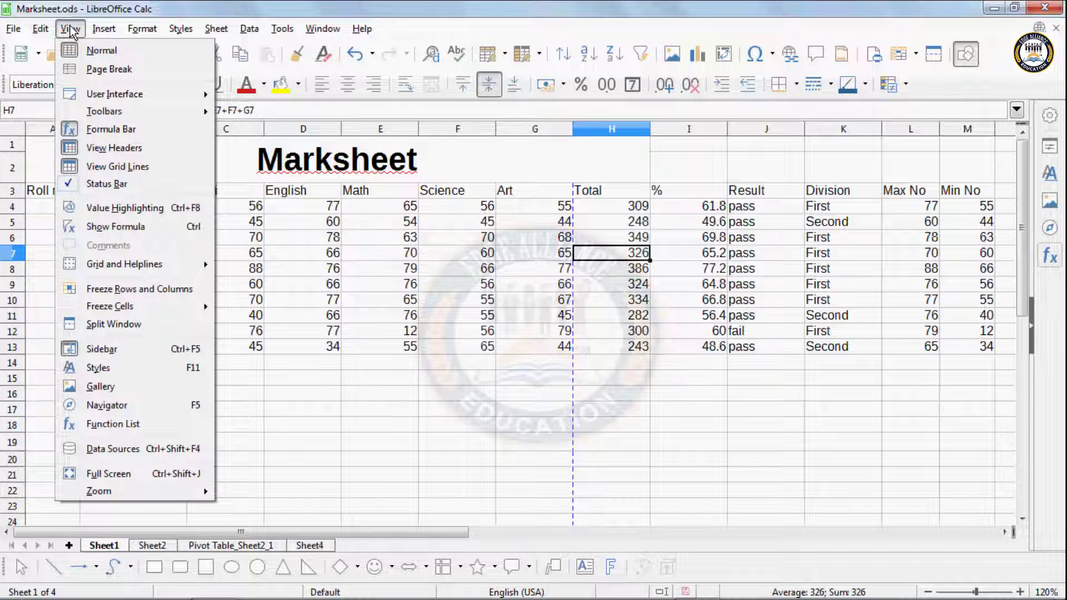
pyautogui.click(459, 498)
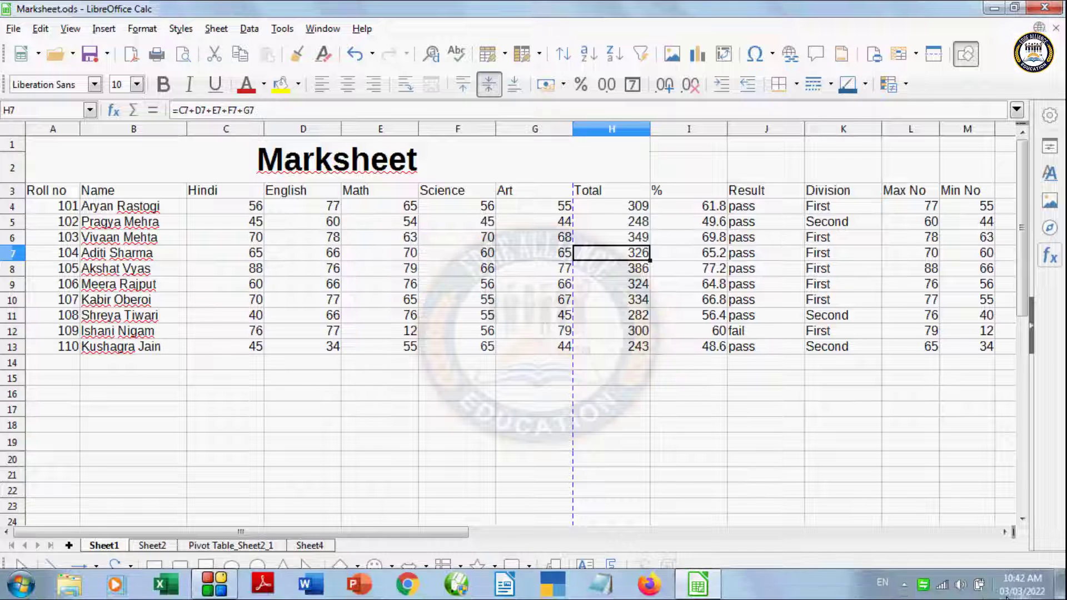
pyautogui.click(70, 29)
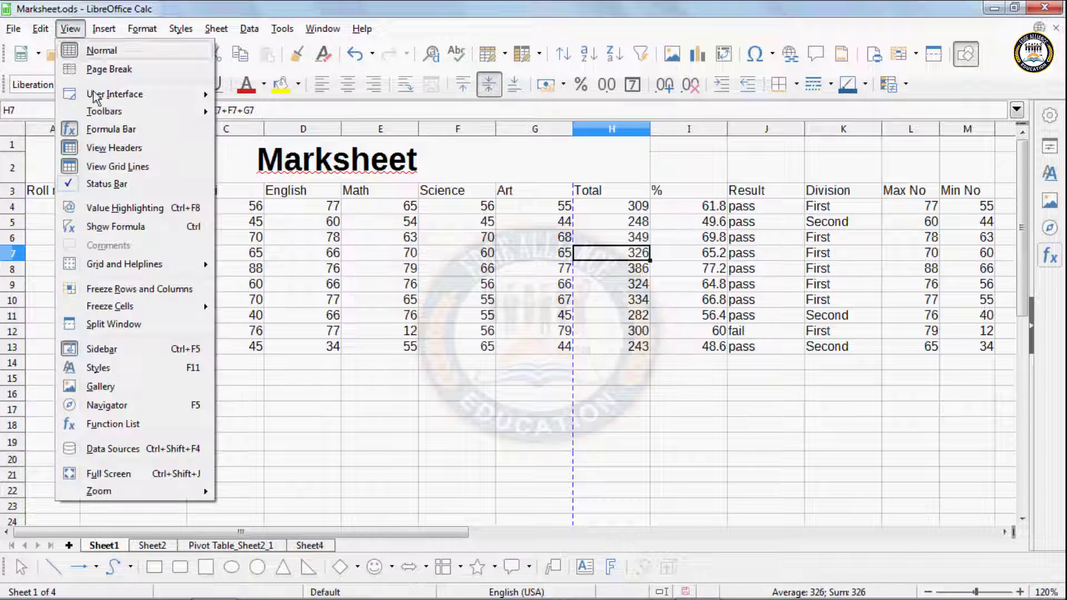
pyautogui.click(112, 183)
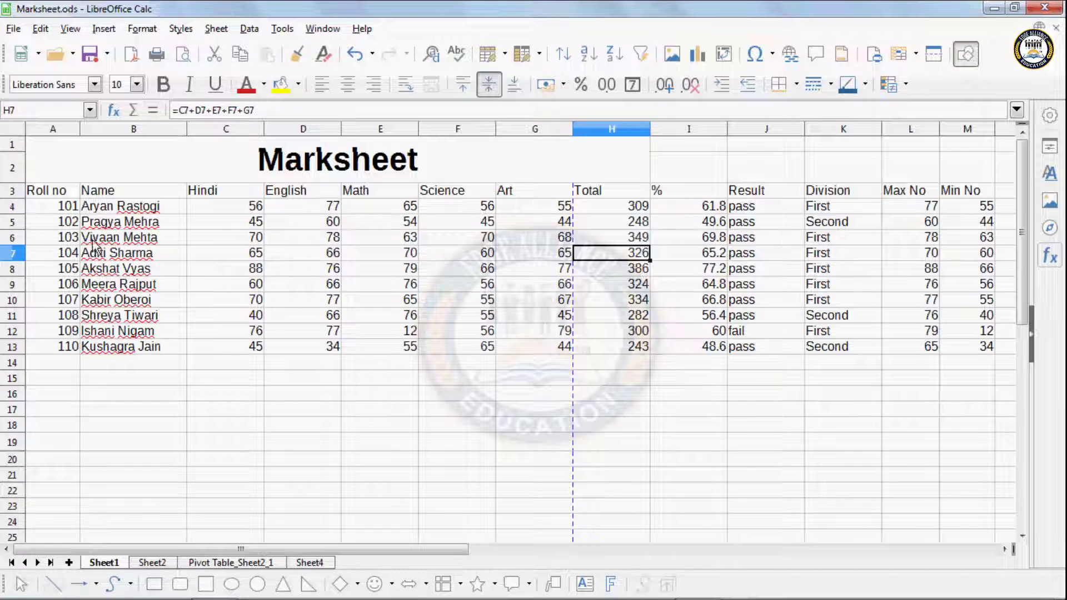
pyautogui.click(71, 29)
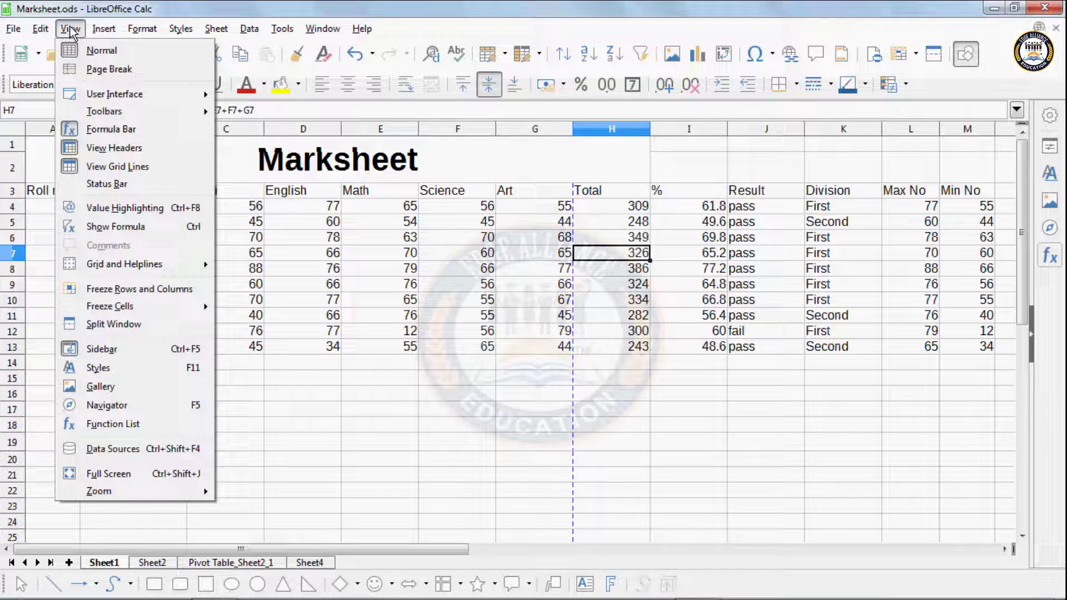
pyautogui.click(114, 183)
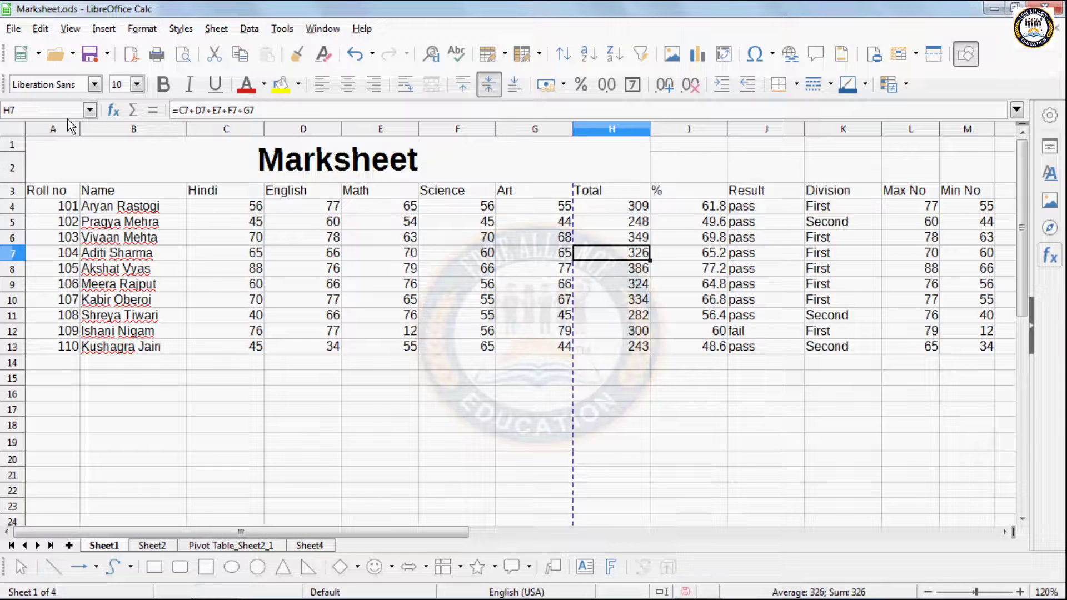
# Turn on value highlighting for the marksheet cells and turn it off again.
pyautogui.click(71, 33)
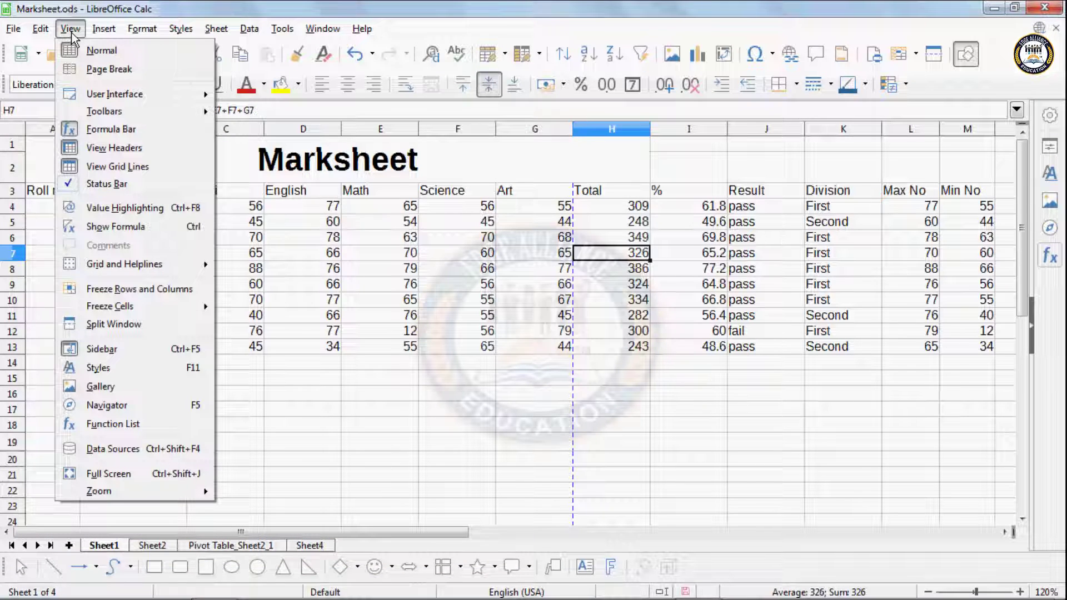
pyautogui.click(119, 208)
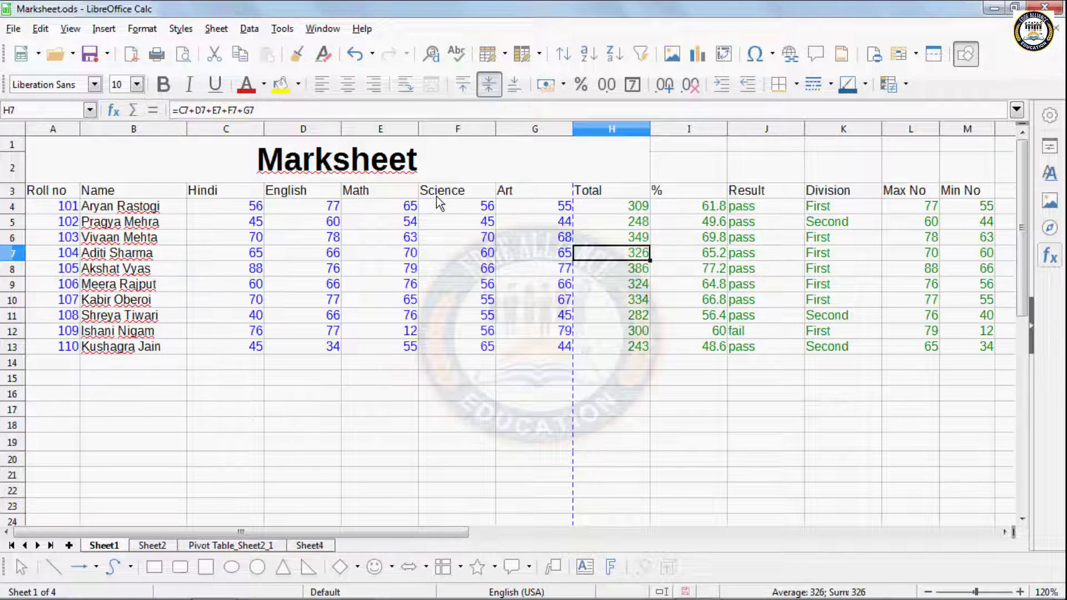
pyautogui.click(106, 29)
pyautogui.moveTo(75, 30)
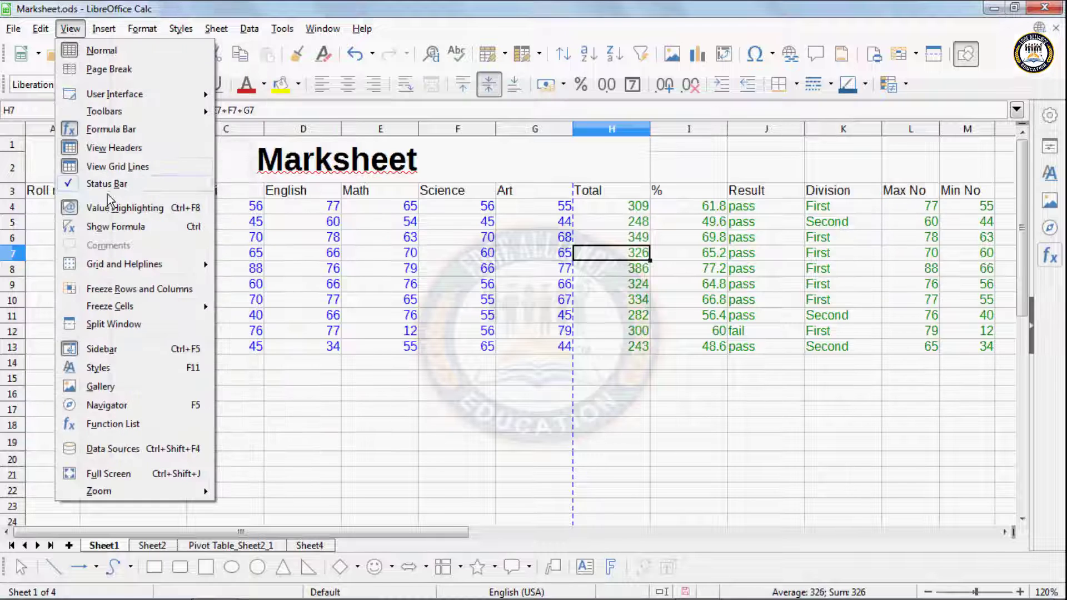
pyautogui.press('Escape')
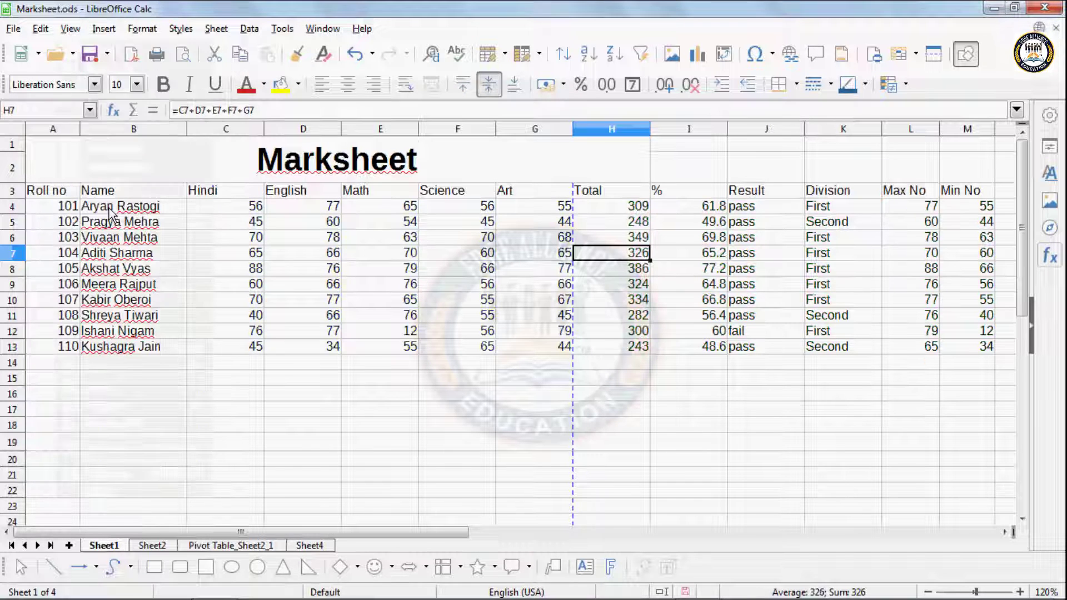
# Display the formulas in the marksheet cells instead of their results.
pyautogui.click(70, 29)
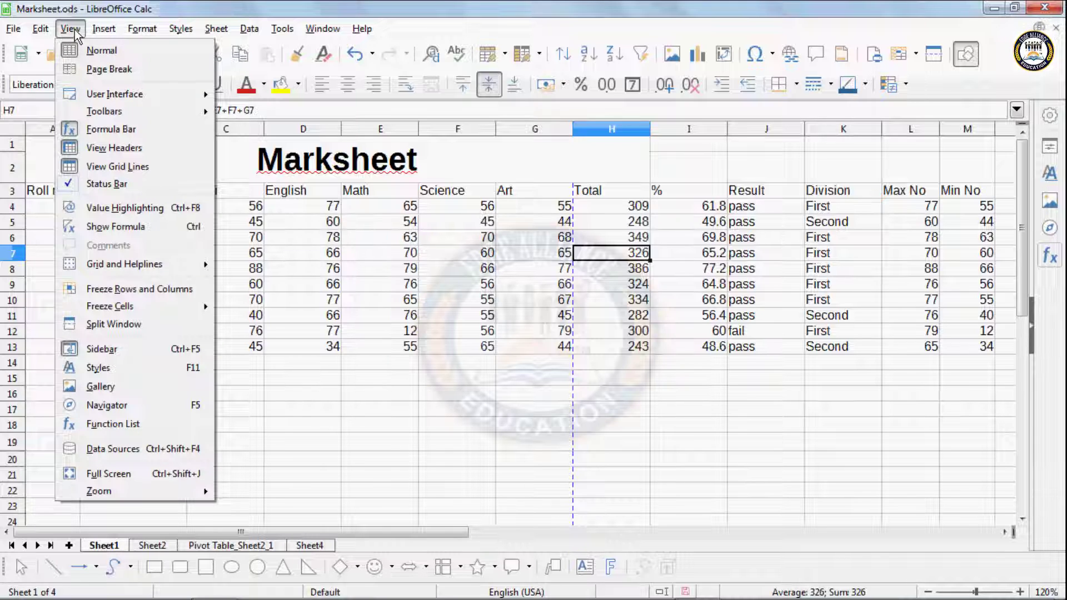
pyautogui.click(128, 226)
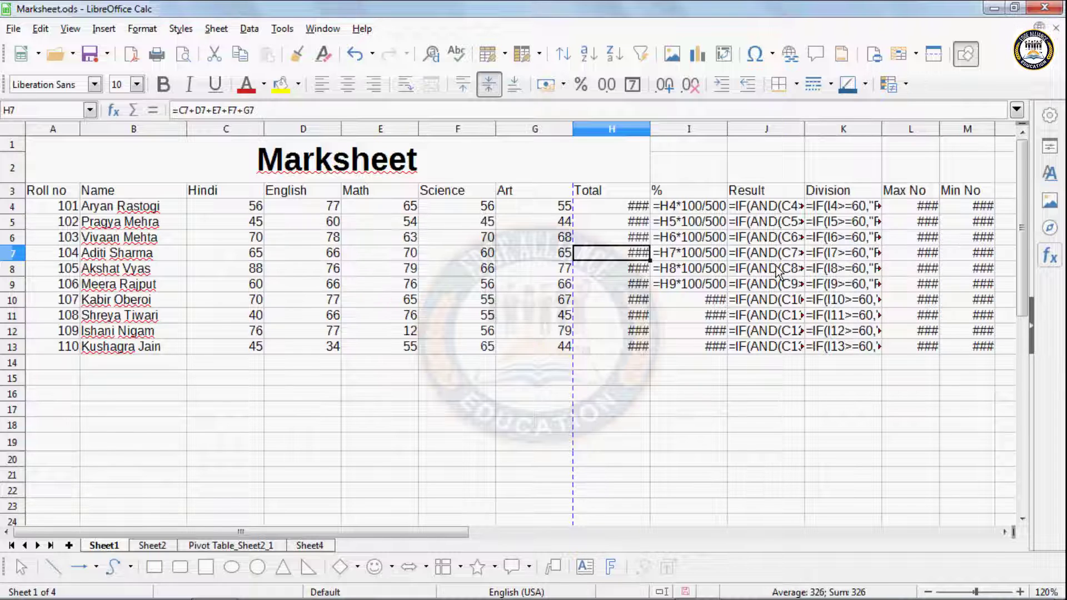
# Inspect the formulas of the Total cells between H4 and H13, and widen column H to fit them.
pyautogui.click(616, 206)
pyautogui.click(615, 223)
pyautogui.click(618, 239)
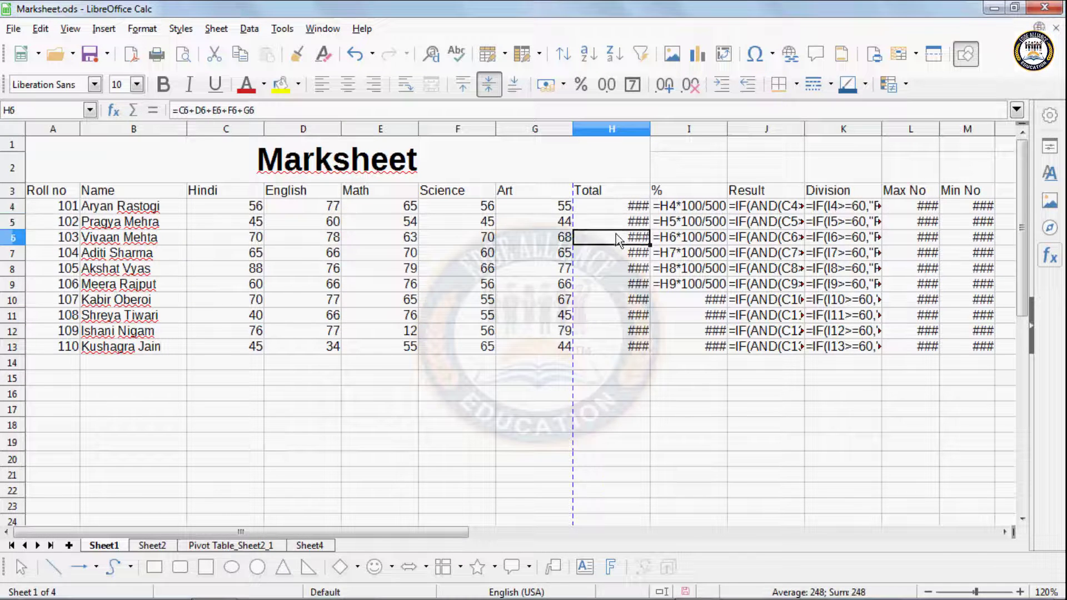
pyautogui.click(617, 255)
pyautogui.click(615, 303)
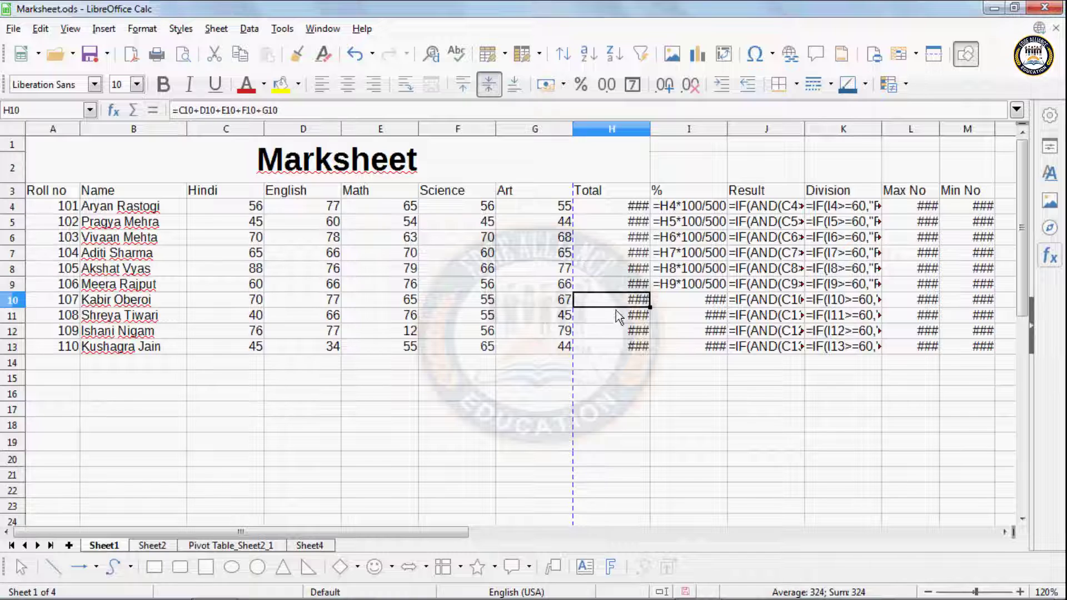
pyautogui.click(615, 316)
pyautogui.click(617, 331)
pyautogui.click(613, 348)
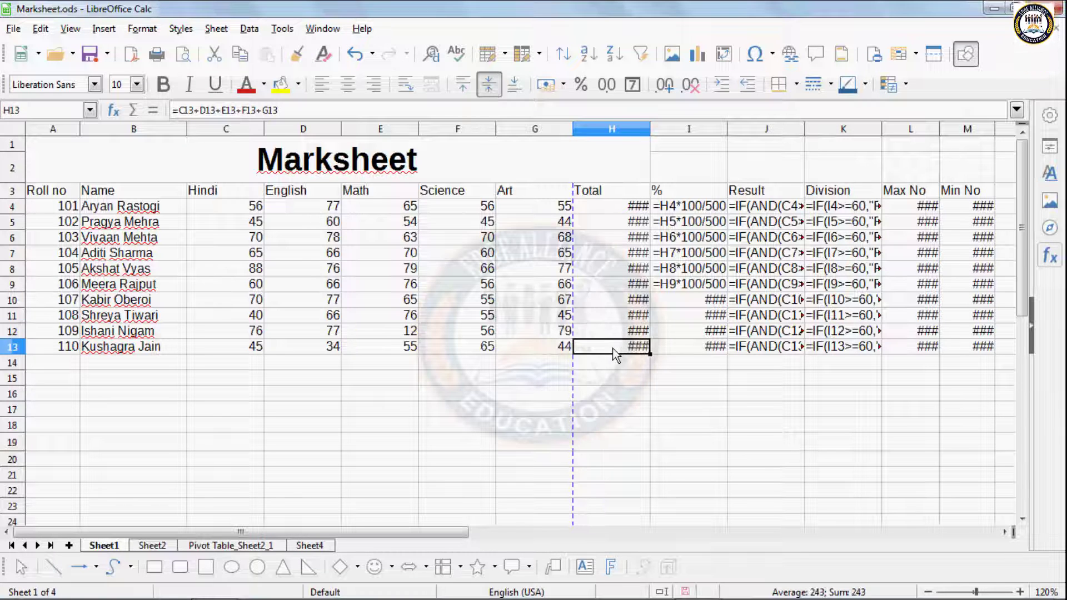
pyautogui.click(611, 329)
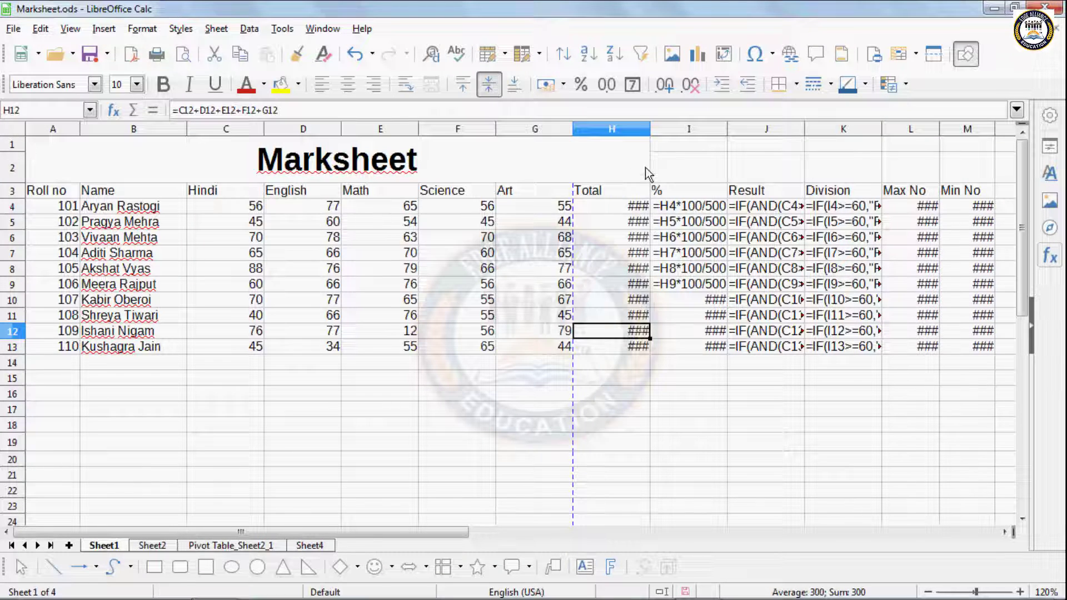
pyautogui.doubleClick(648, 125)
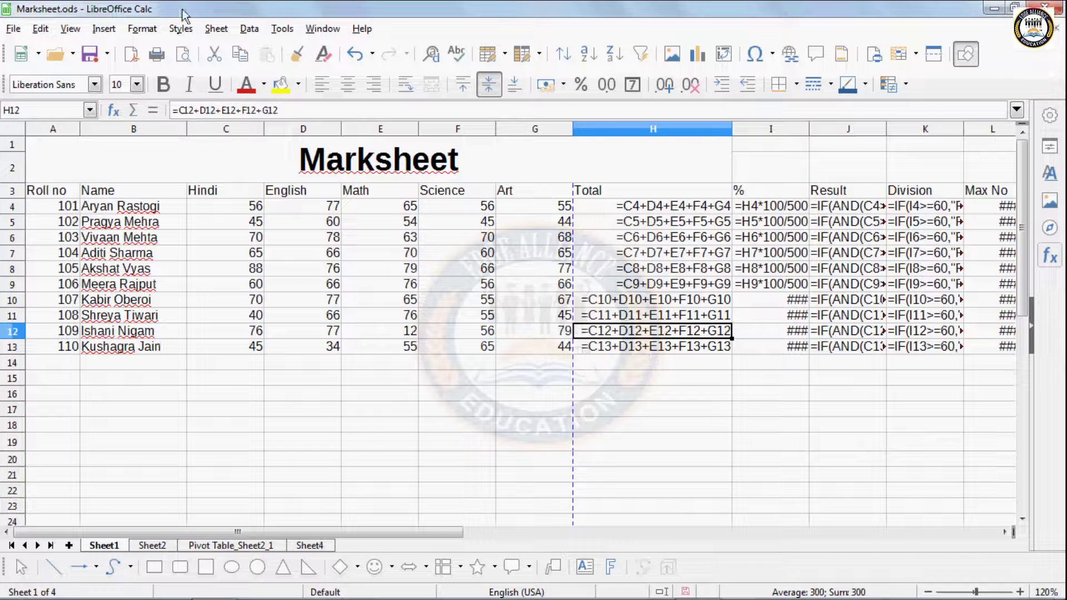
# Switch the cells back to showing results and narrow the Total column H to about its original width.
pyautogui.click(70, 30)
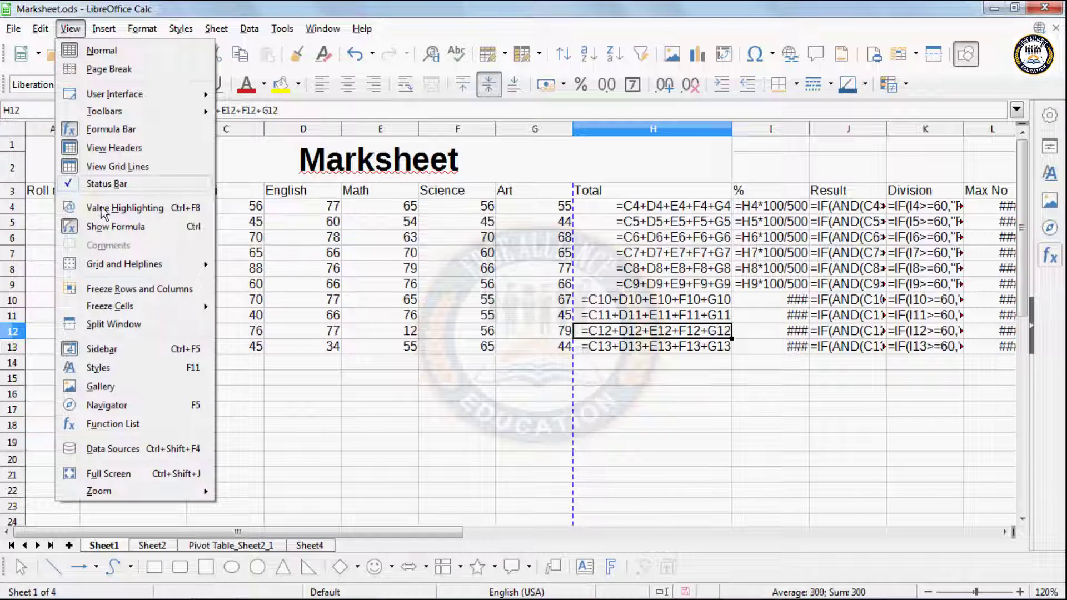
pyautogui.click(105, 230)
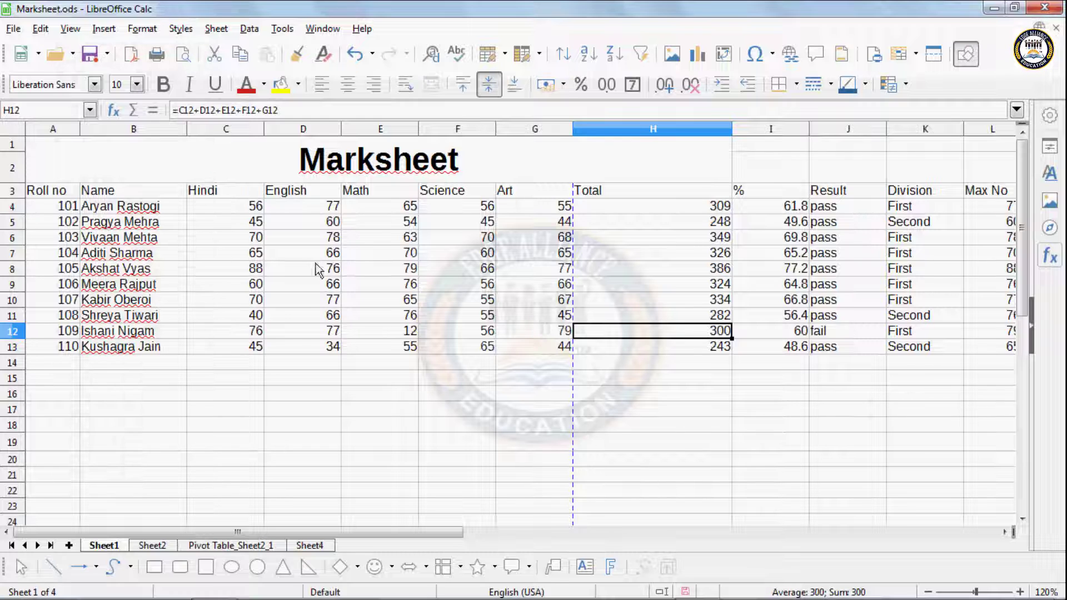
pyautogui.click(734, 134)
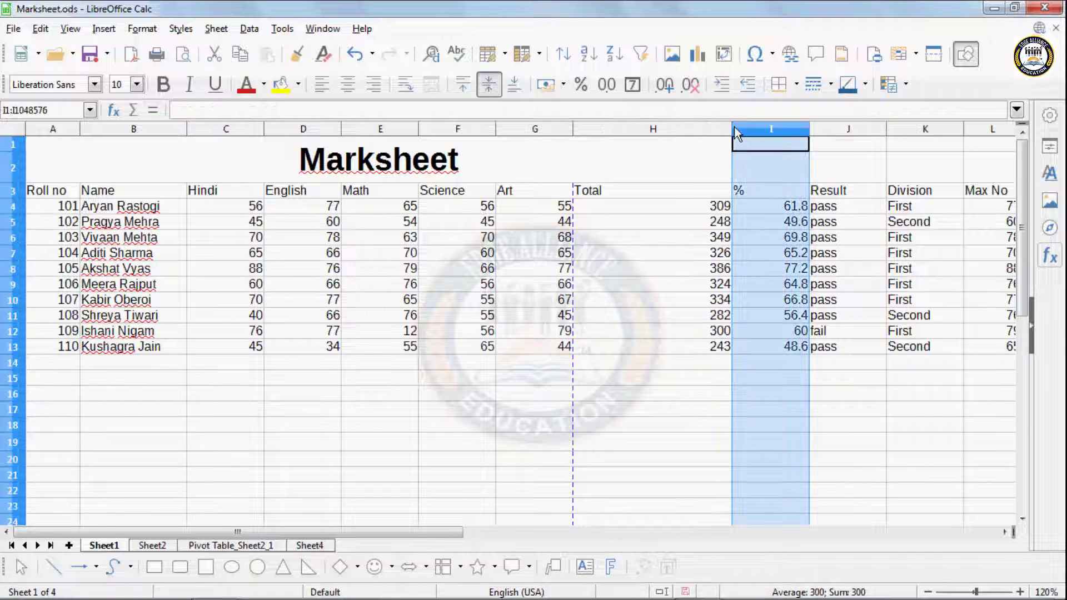
pyautogui.moveTo(732, 129); pyautogui.dragTo(651, 129)
pyautogui.click(659, 271)
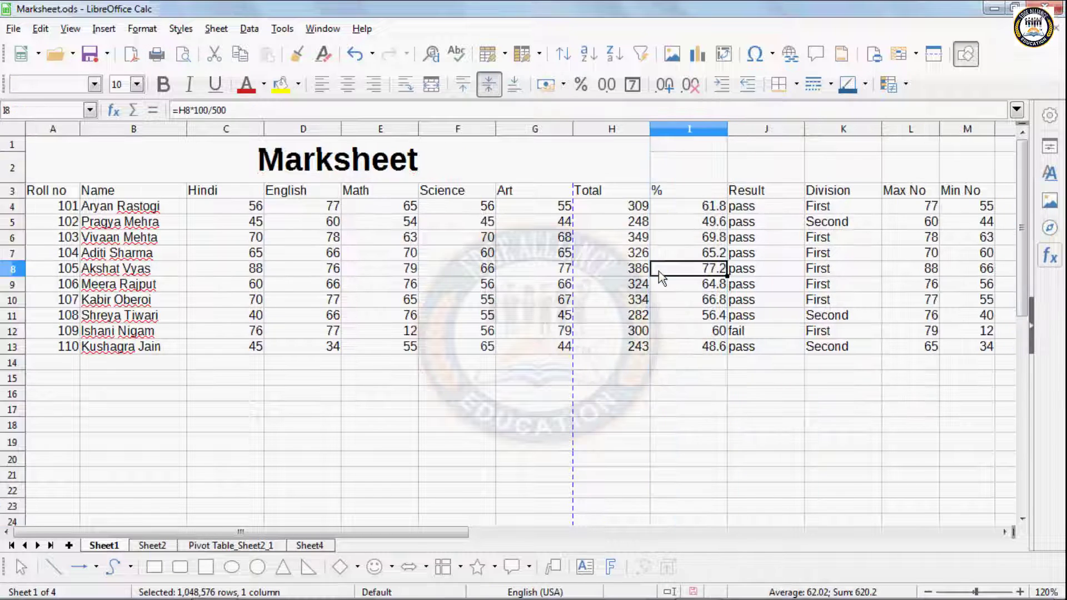
pyautogui.click(71, 29)
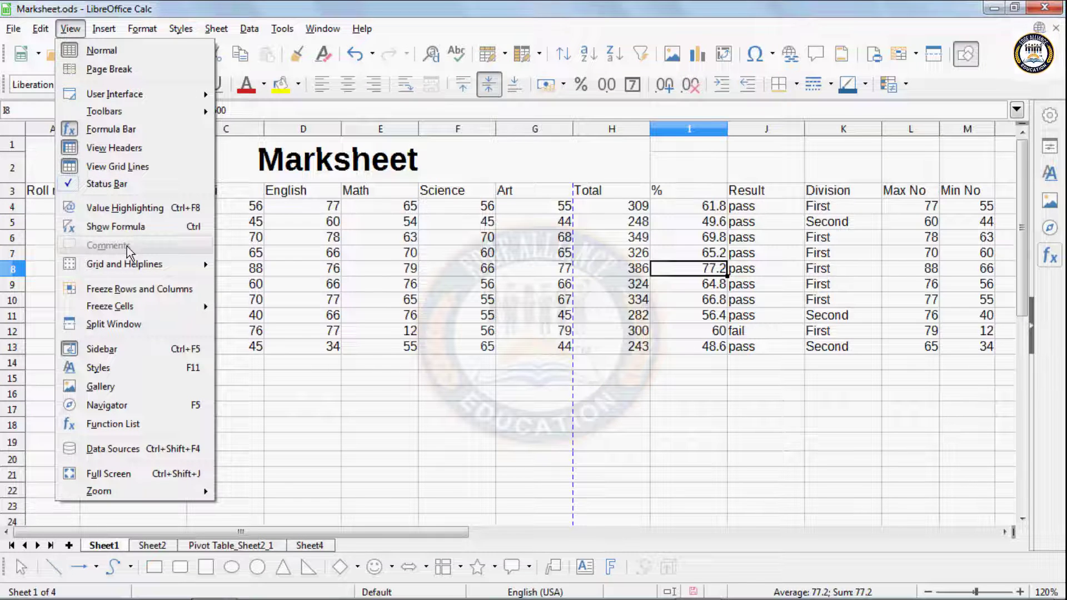
pyautogui.click(333, 268)
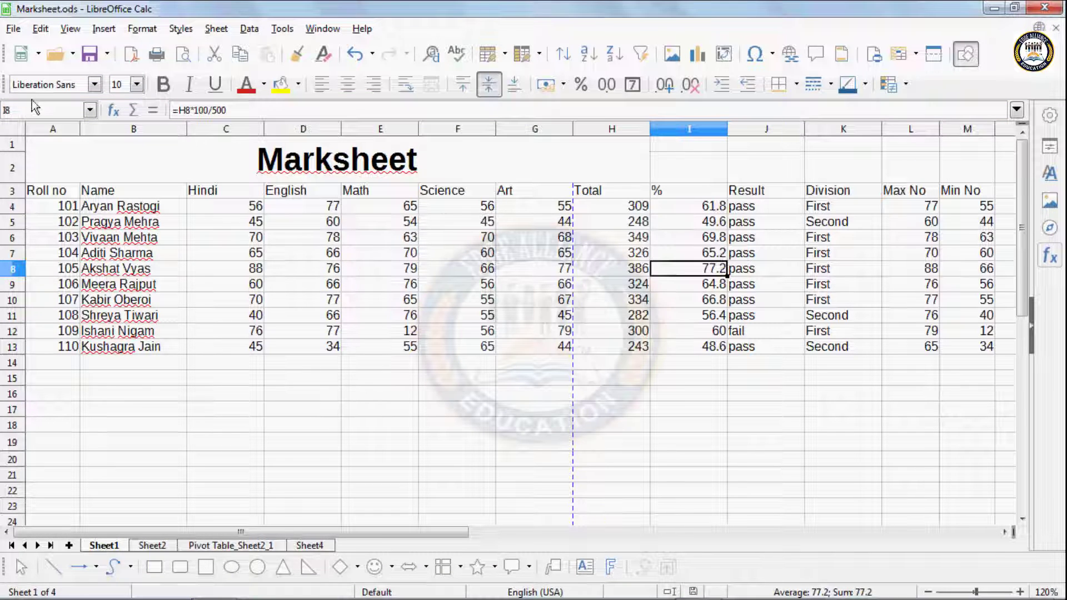
pyautogui.click(71, 27)
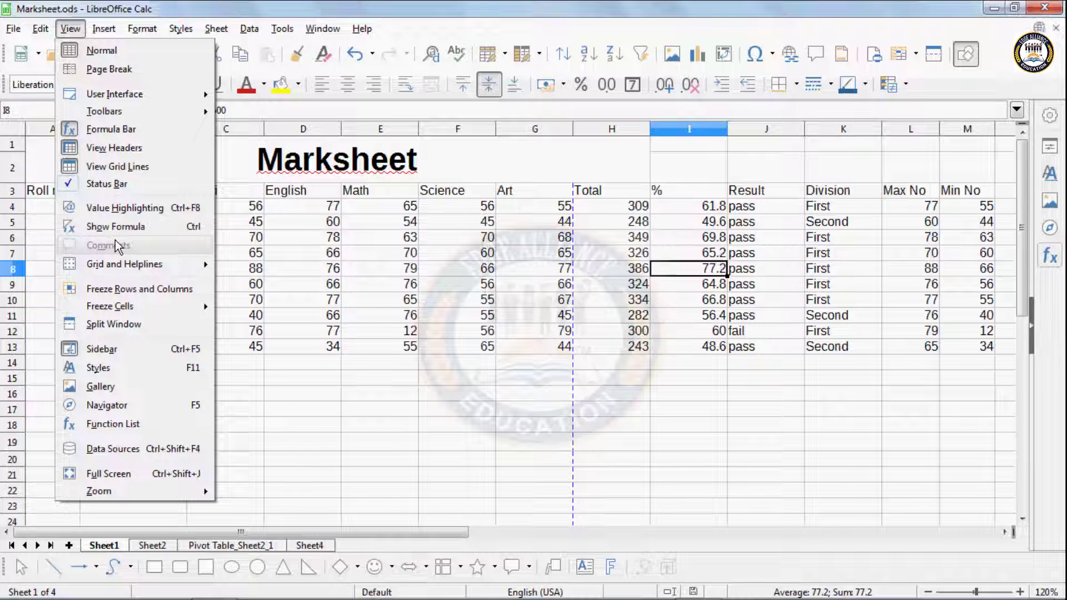
pyautogui.click(253, 307)
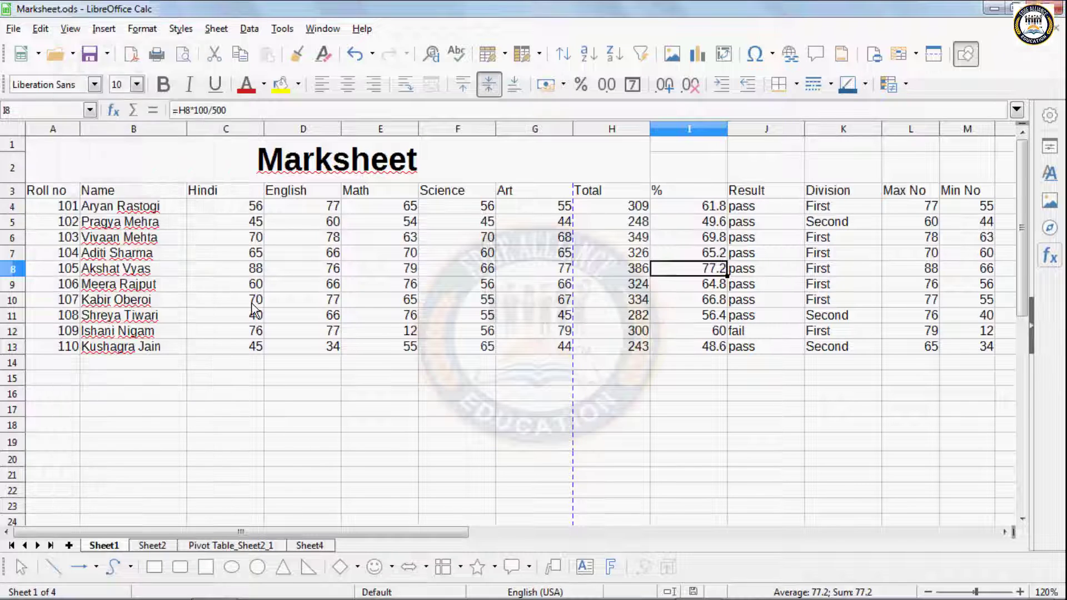
# Add the comment "Higher" to cell C8, the Hindi mark of roll number 105.
pyautogui.click(251, 270)
pyautogui.rightClick(252, 269)
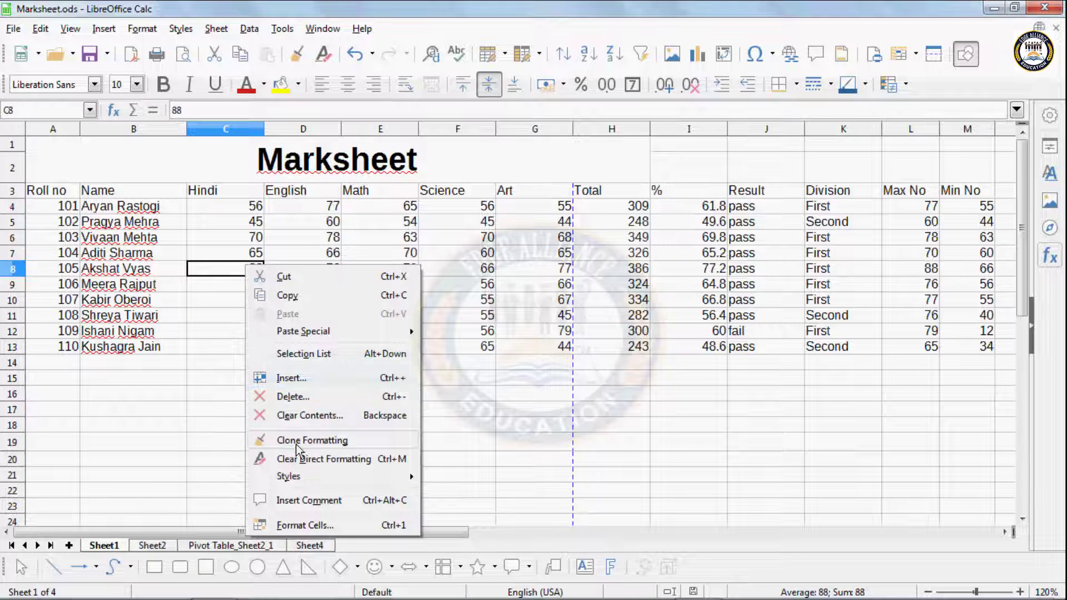
pyautogui.click(295, 501)
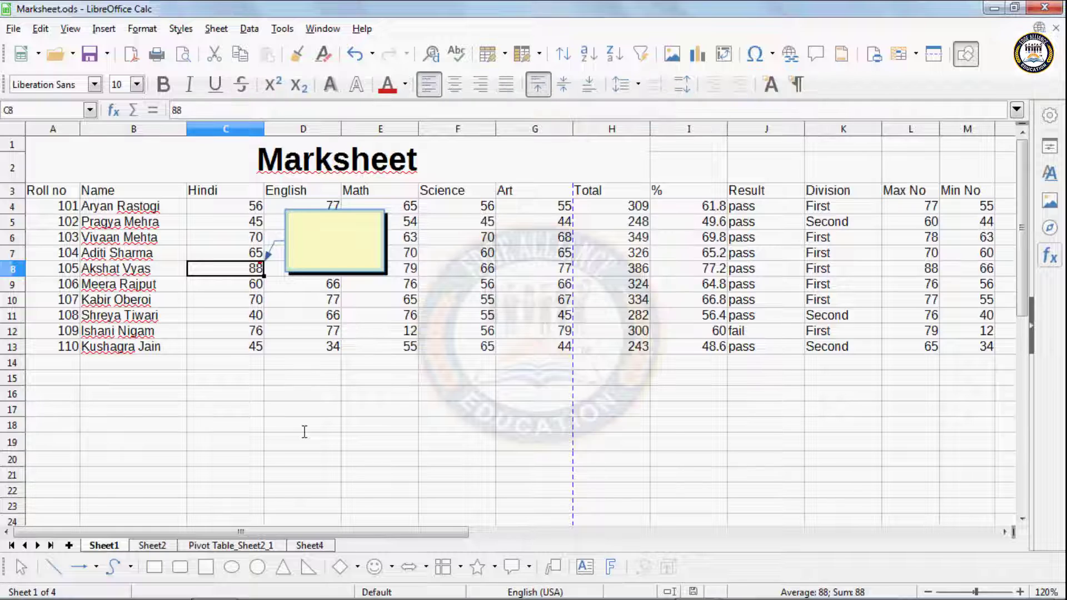
pyautogui.write('Higher')
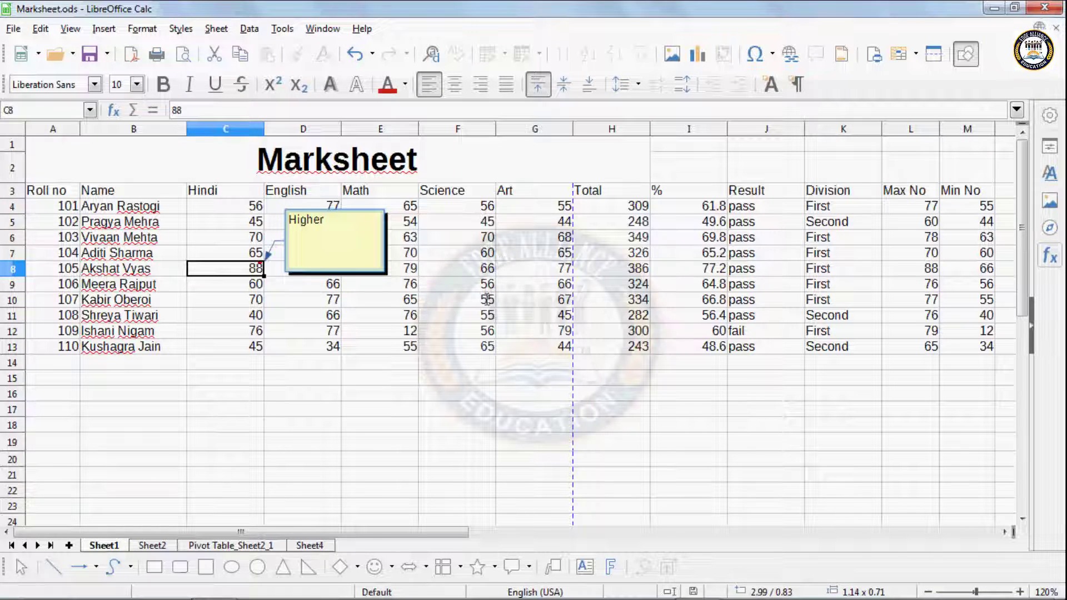
pyautogui.press('Escape')
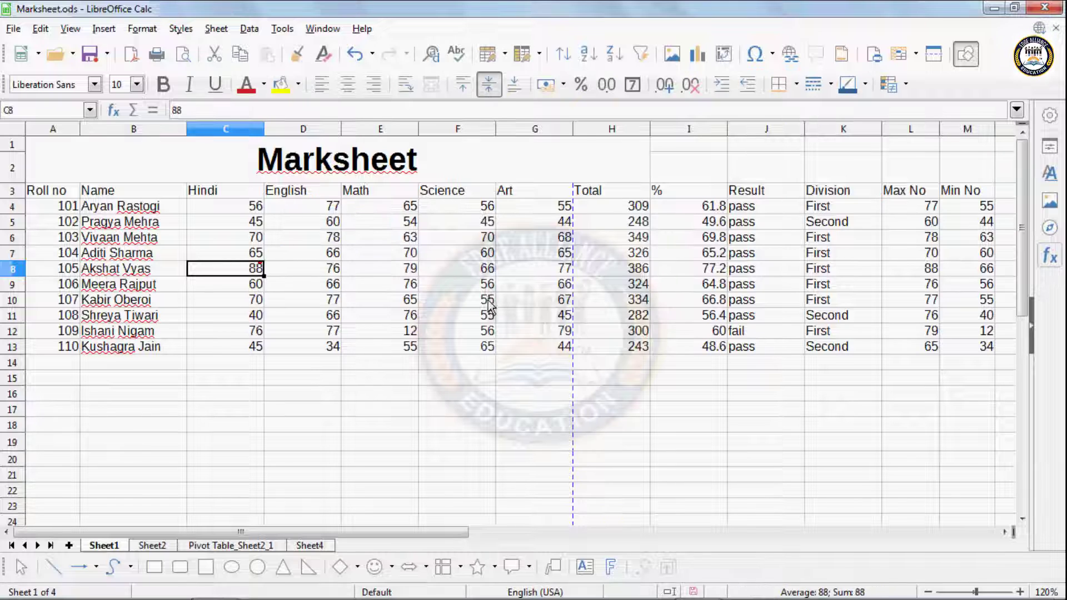
# Add the comment "Average" to cell F10, the Science mark of roll number 107.
pyautogui.rightClick(489, 305)
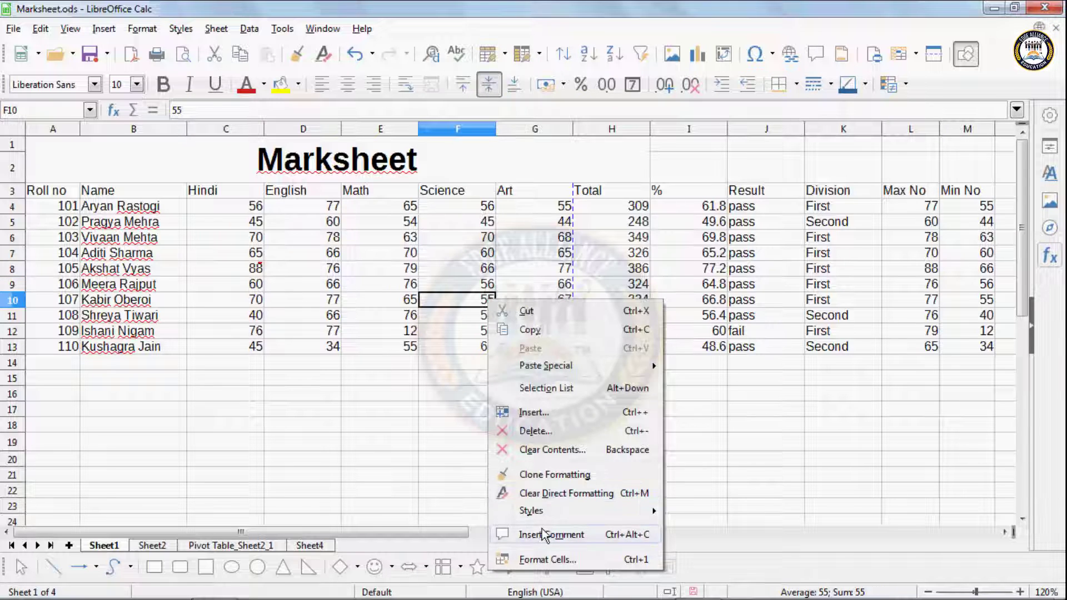
pyautogui.click(542, 531)
pyautogui.write('Ave')
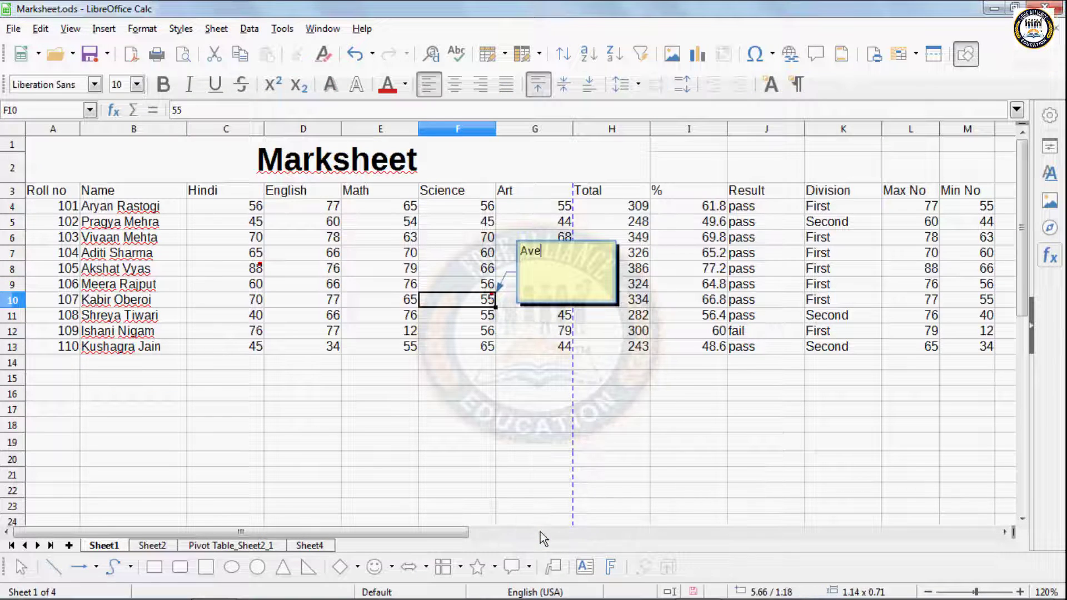
pyautogui.write('rage')
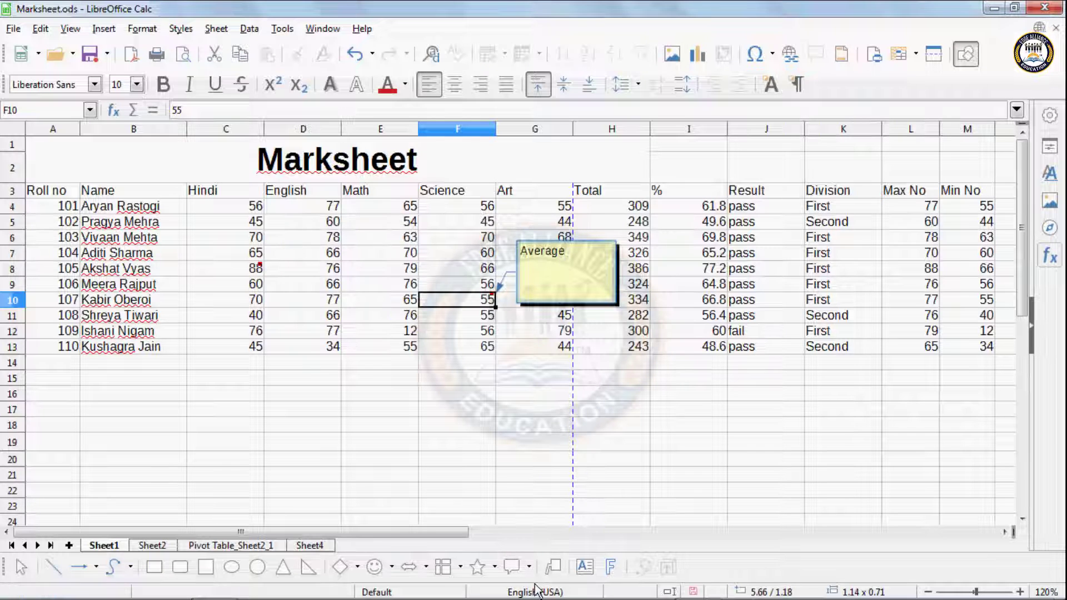
pyautogui.click(454, 393)
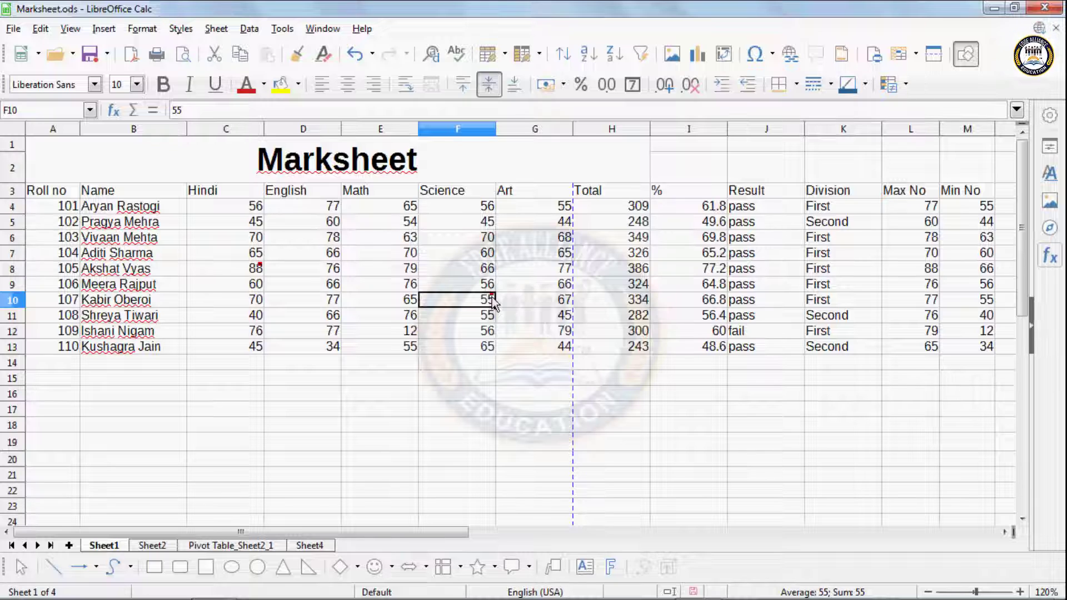
# Show all cell comments on the marksheet at once and hide them again.
pyautogui.moveTo(493, 300)
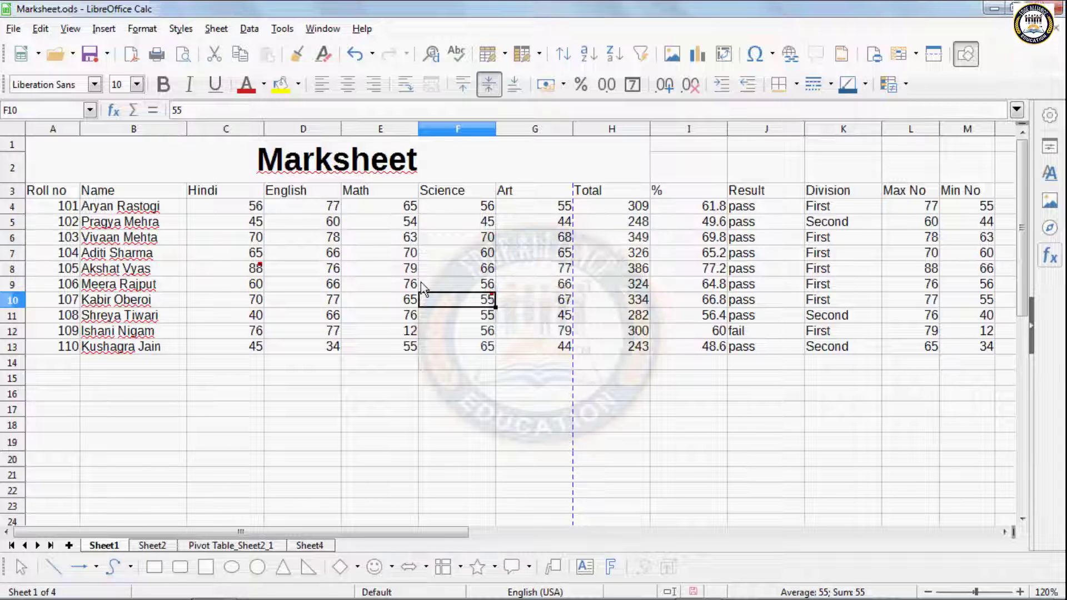
pyautogui.moveTo(259, 270)
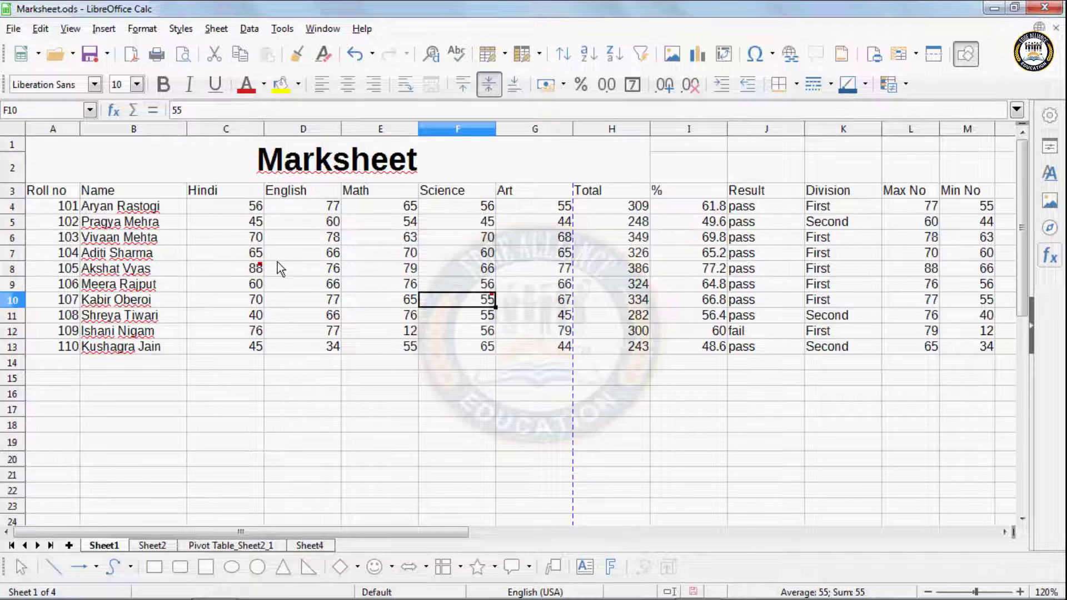
pyautogui.click(300, 238)
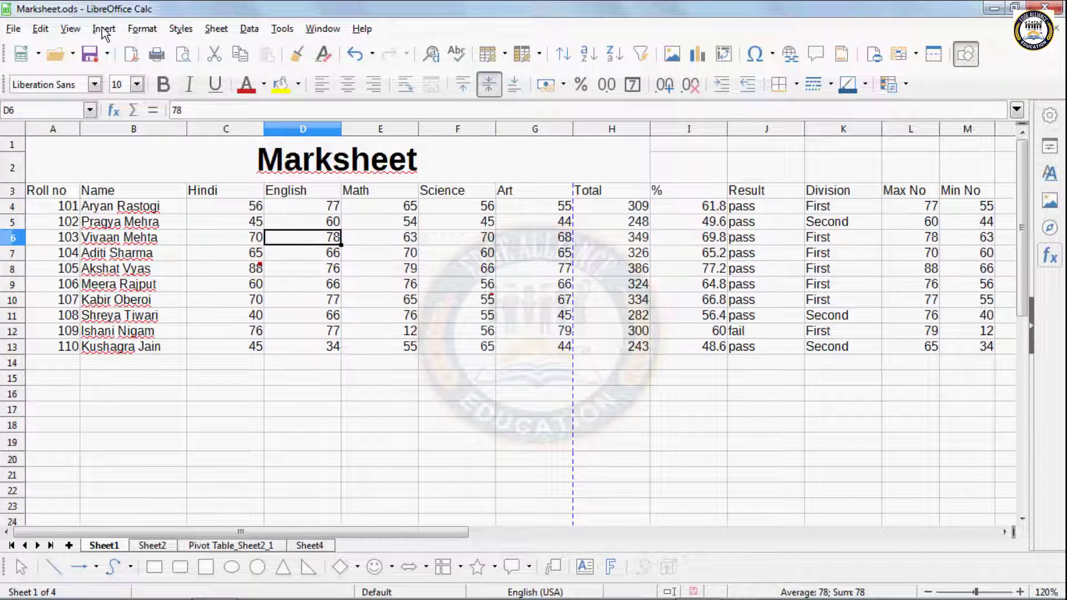
pyautogui.click(71, 29)
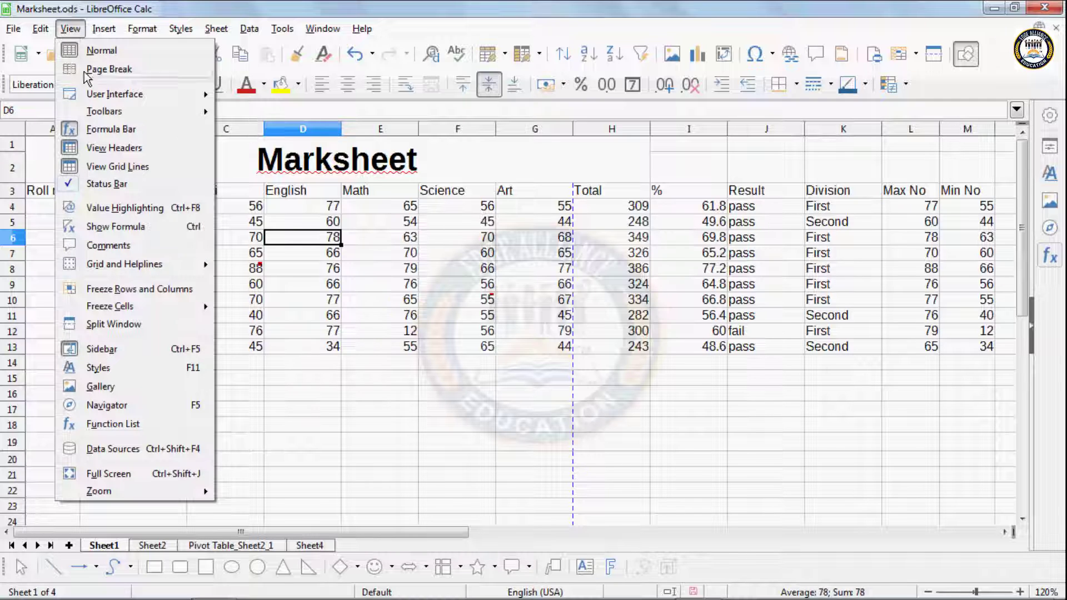
pyautogui.click(108, 245)
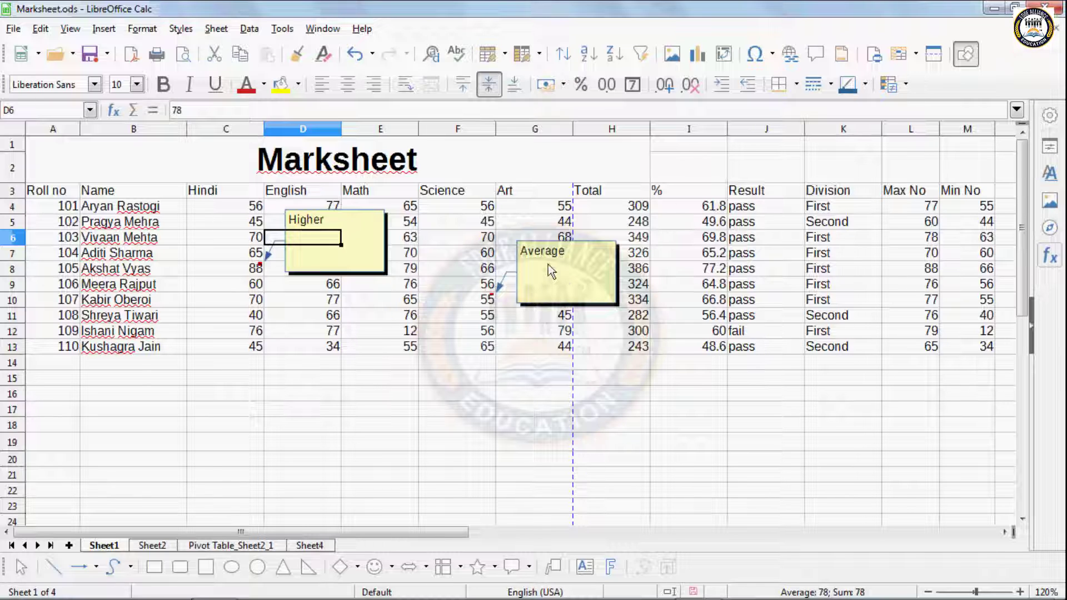
pyautogui.click(71, 29)
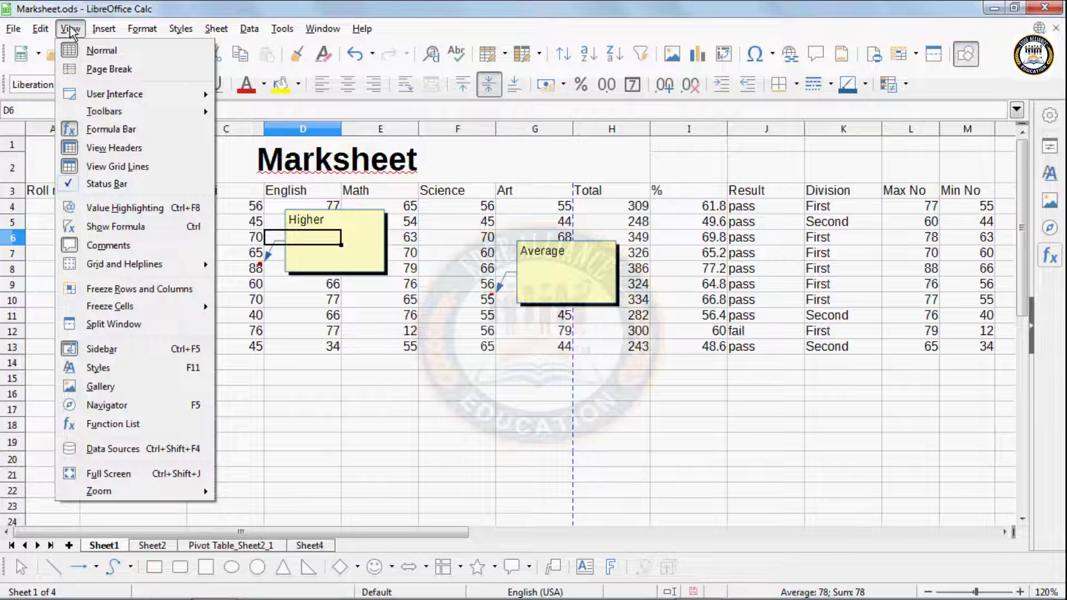
pyautogui.click(111, 245)
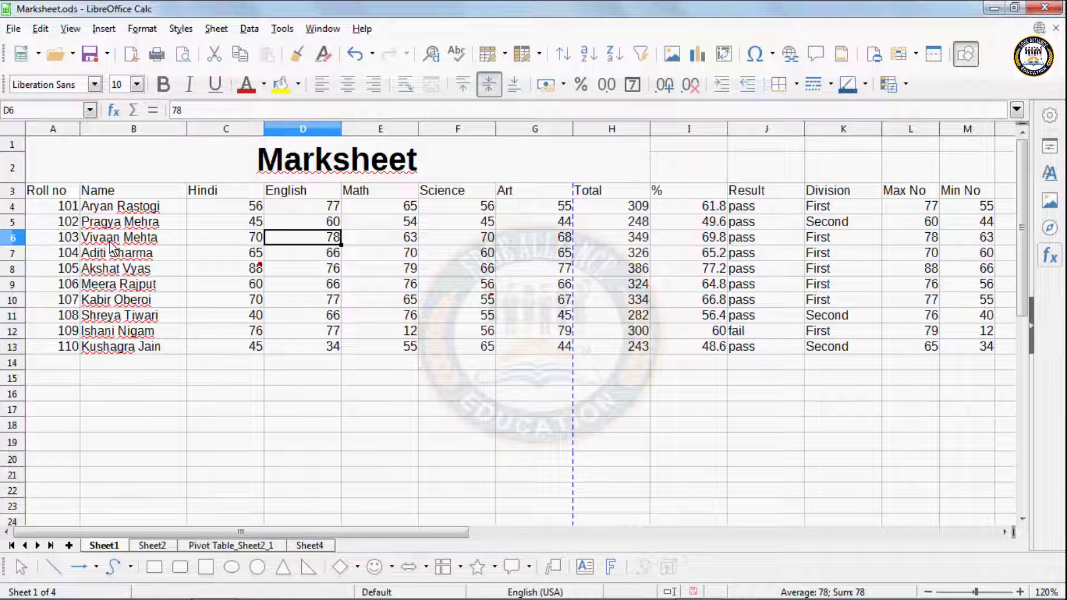
# Delete the comments from the marks range C5:G13.
pyautogui.moveTo(253, 222); pyautogui.dragTo(563, 346)
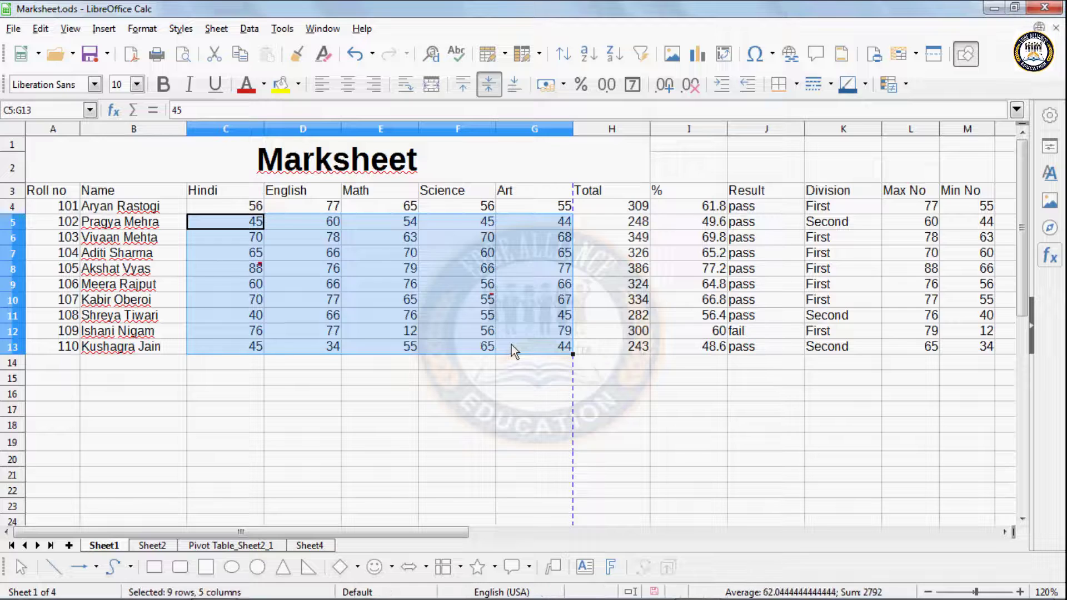
pyautogui.rightClick(260, 271)
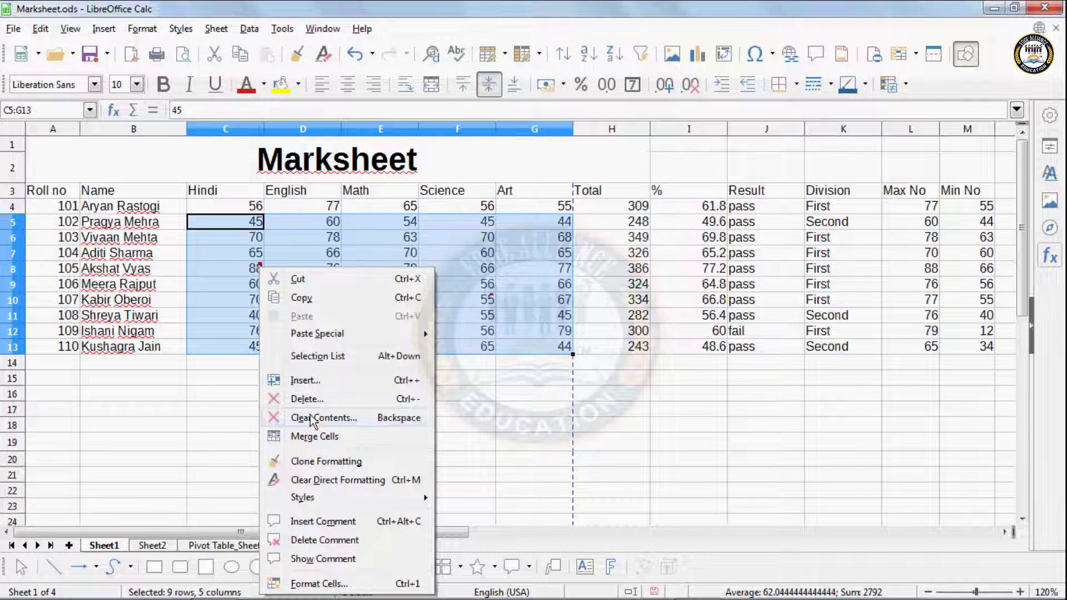
pyautogui.click(304, 542)
pyautogui.click(379, 315)
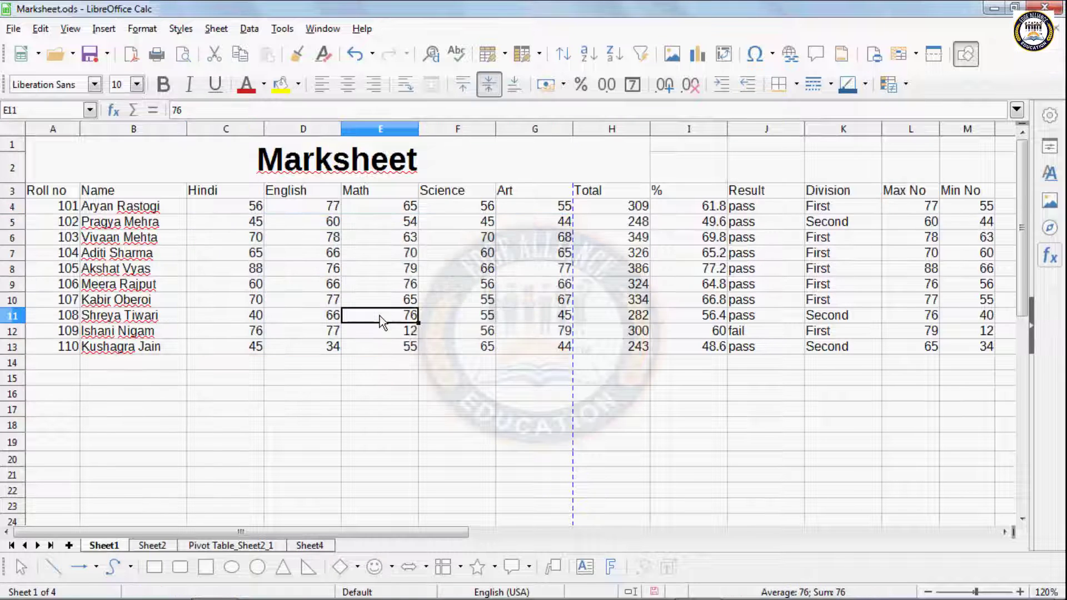
# Display the drawing grid of dots on the sheet.
pyautogui.click(68, 29)
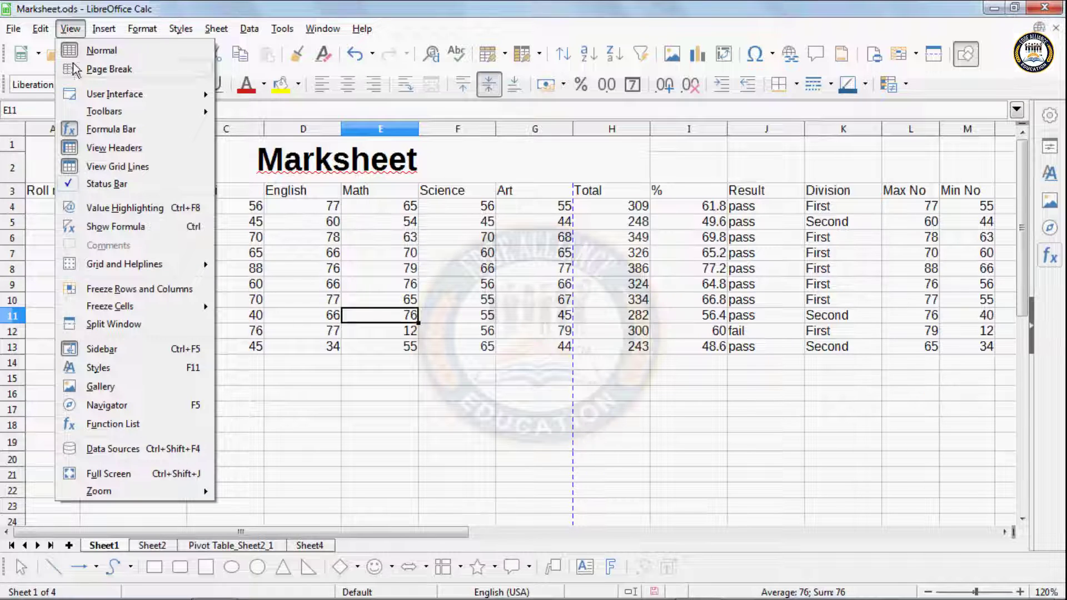
pyautogui.moveTo(127, 269)
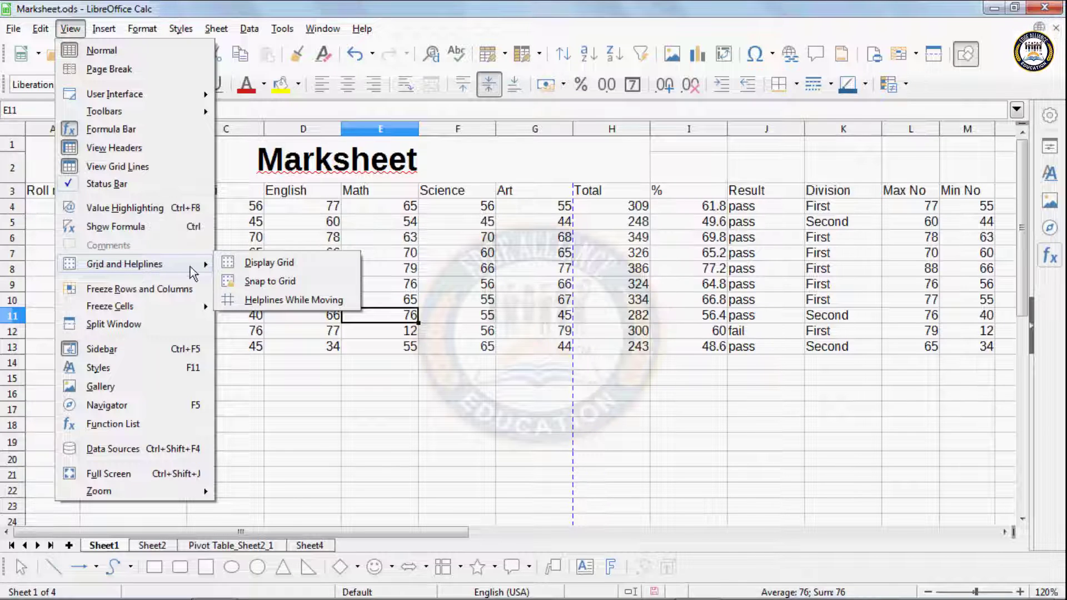
pyautogui.click(265, 264)
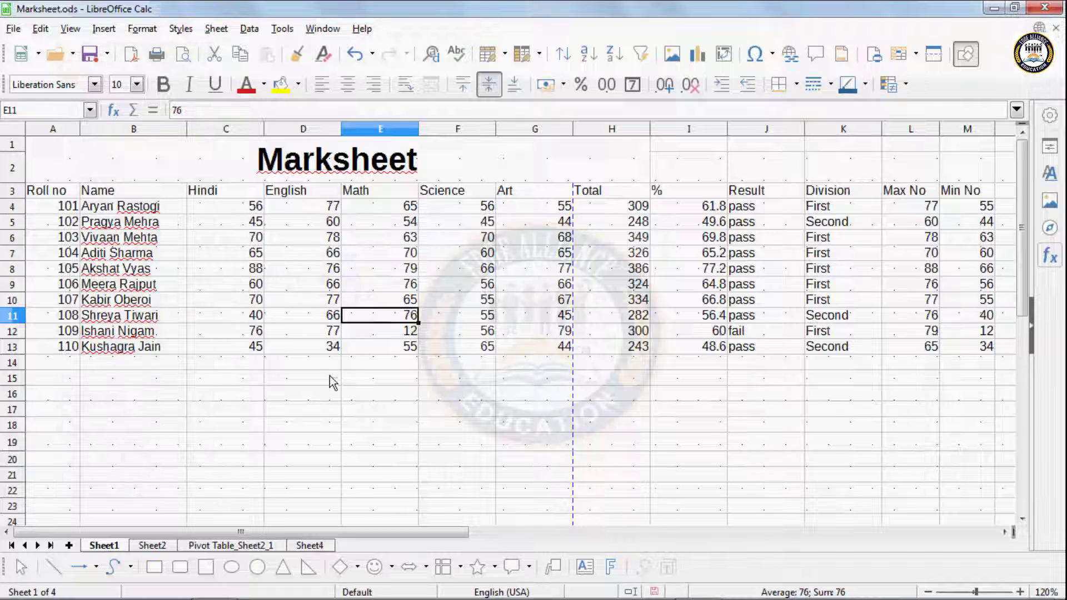
pyautogui.scroll(-5, 331, 385)
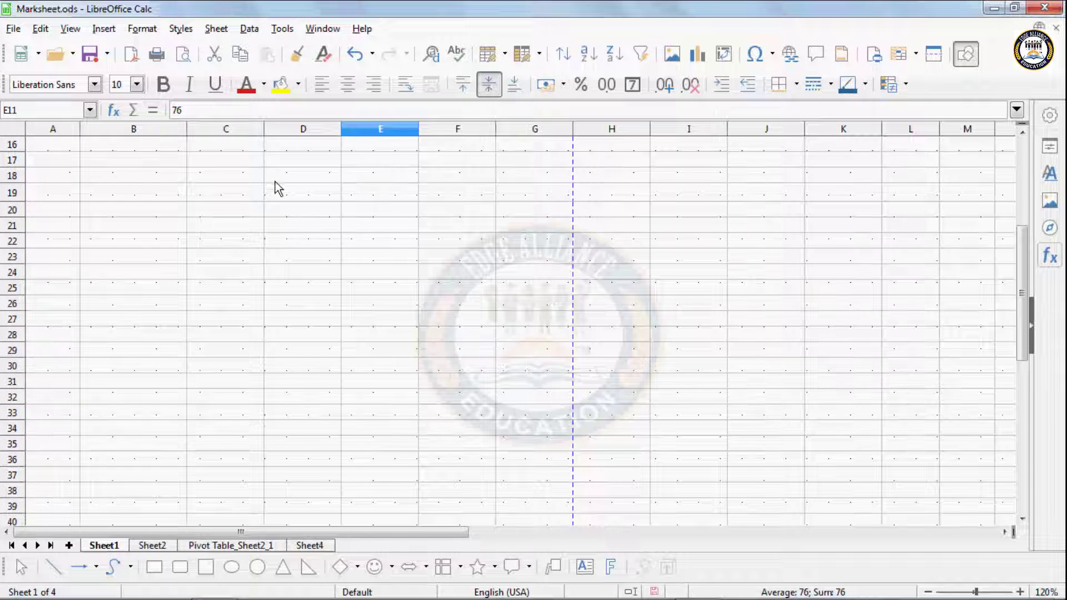
# Draw a square about 1.51 by 1.51 in the empty area below the marksheet, covering columns D and E from row 19.
pyautogui.click(78, 33)
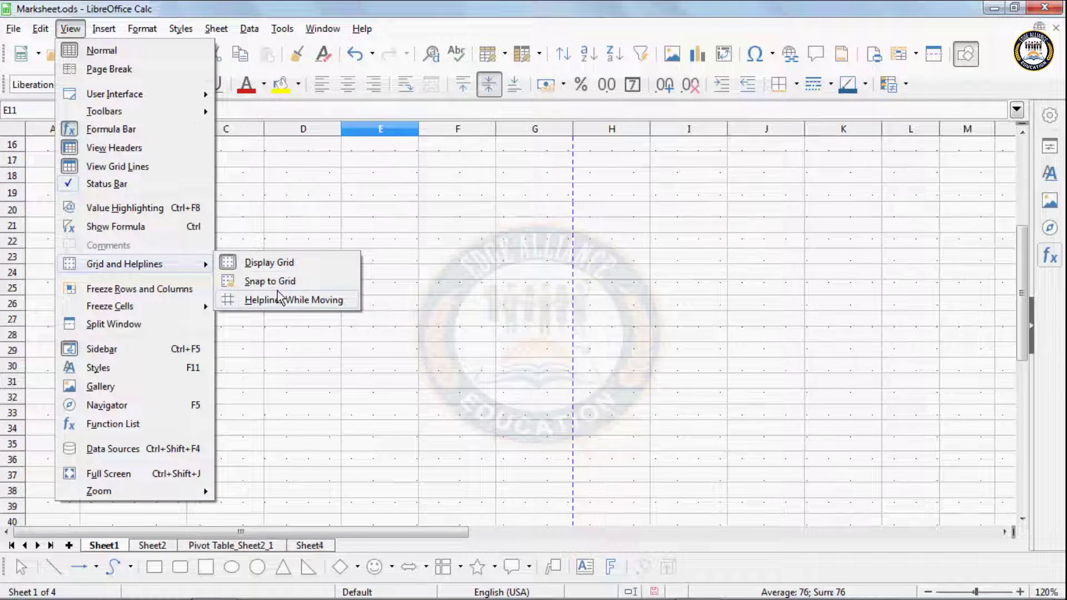
pyautogui.click(501, 221)
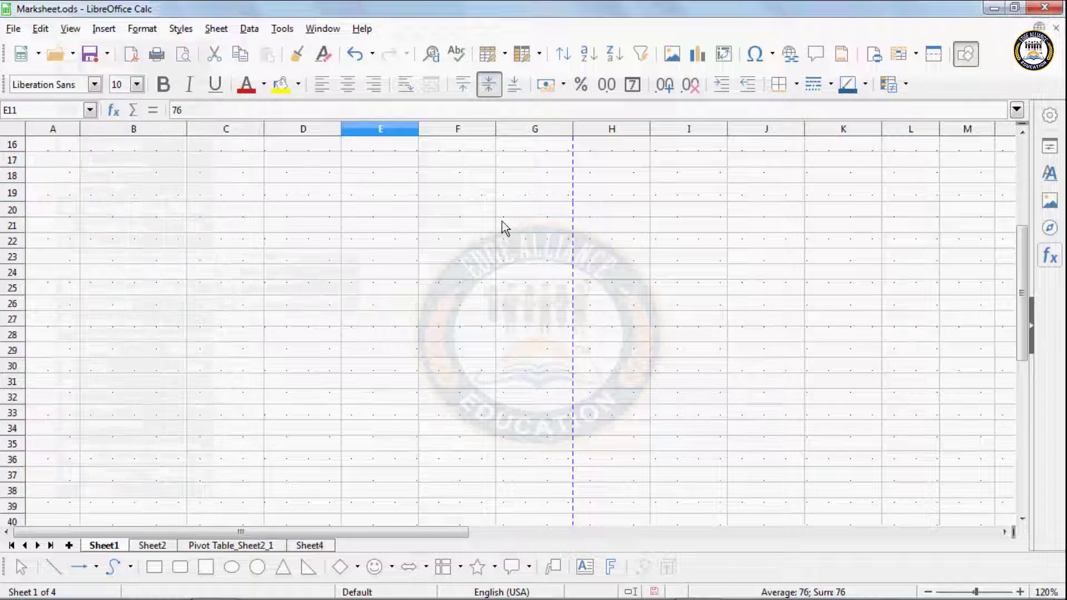
pyautogui.click(205, 566)
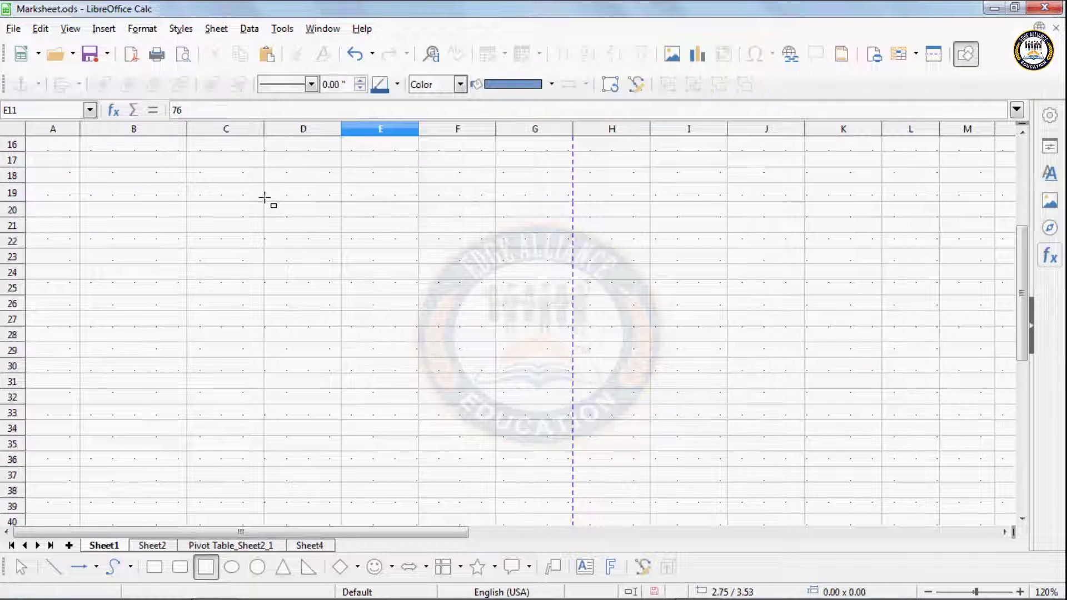
pyautogui.moveTo(264, 198); pyautogui.dragTo(396, 330)
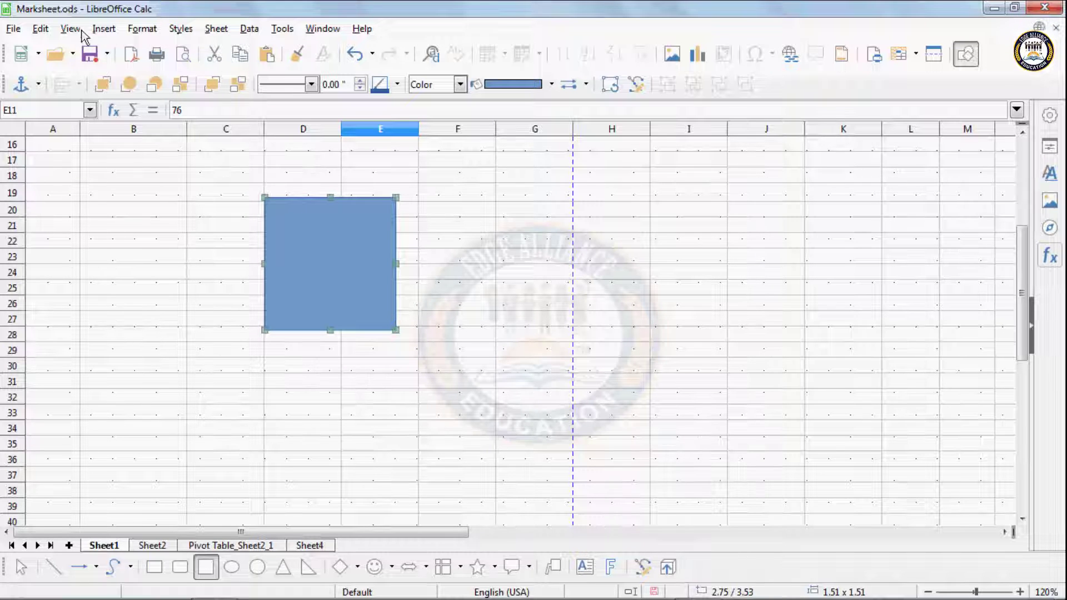
# Turn on Snap to Grid and draw a second square about 1.50 by 1.50 across columns G and H from row 22.
pyautogui.click(62, 29)
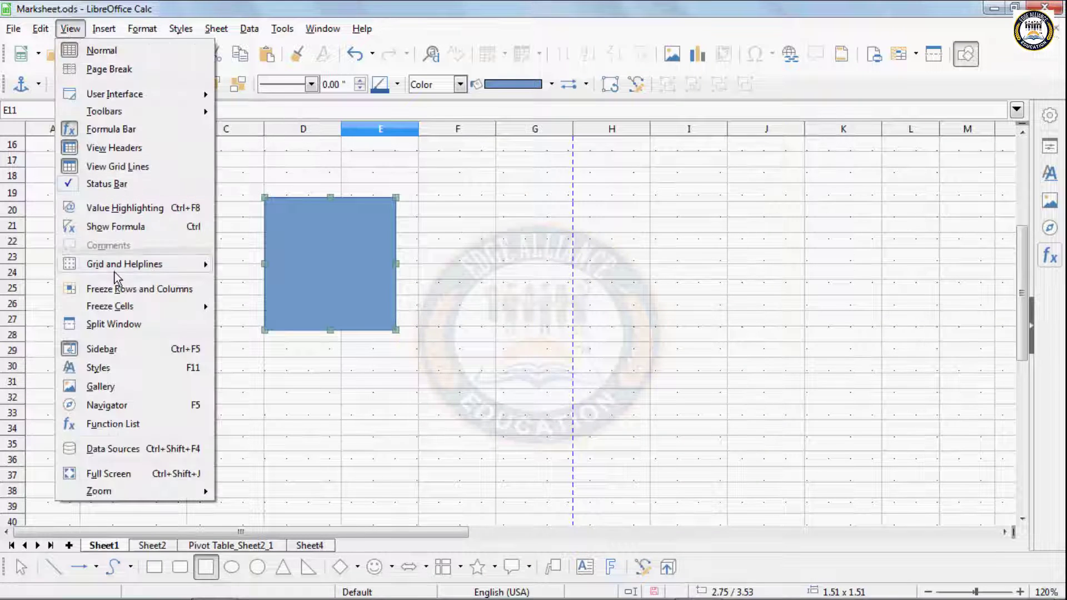
pyautogui.moveTo(123, 269)
pyautogui.click(322, 281)
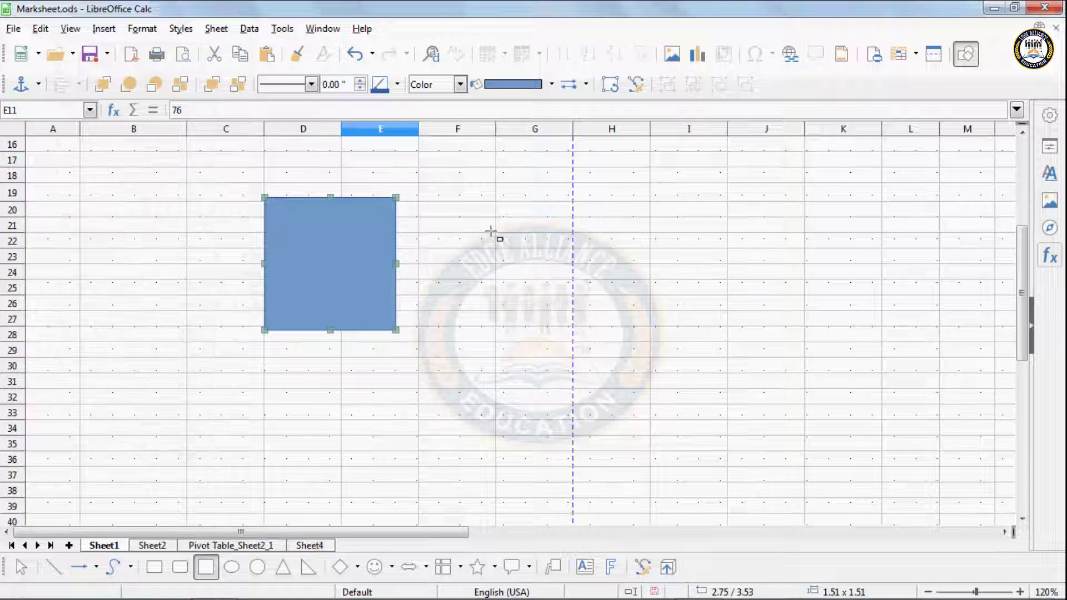
pyautogui.moveTo(502, 239); pyautogui.dragTo(639, 347)
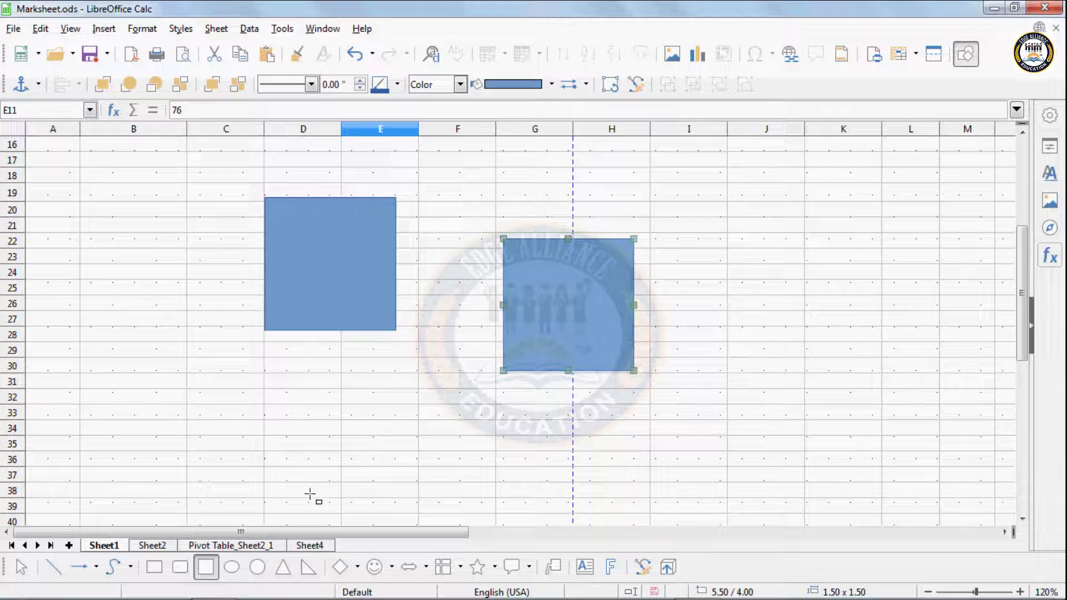
# Draw a snapped circle about 1.25 by 1.25 across columns B and C, starting near row 28.
pyautogui.click(233, 569)
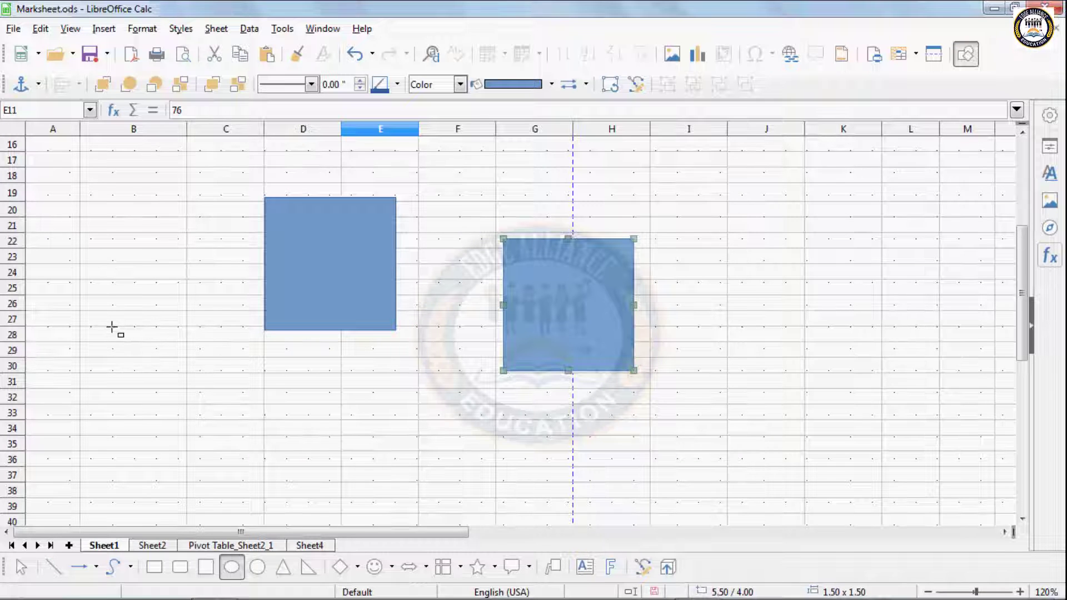
pyautogui.moveTo(112, 329); pyautogui.dragTo(224, 431)
# Turn off Snap to Grid and draw a small ellipse about 0.84 by 0.81 at columns I and J near row 26.
pyautogui.click(70, 28)
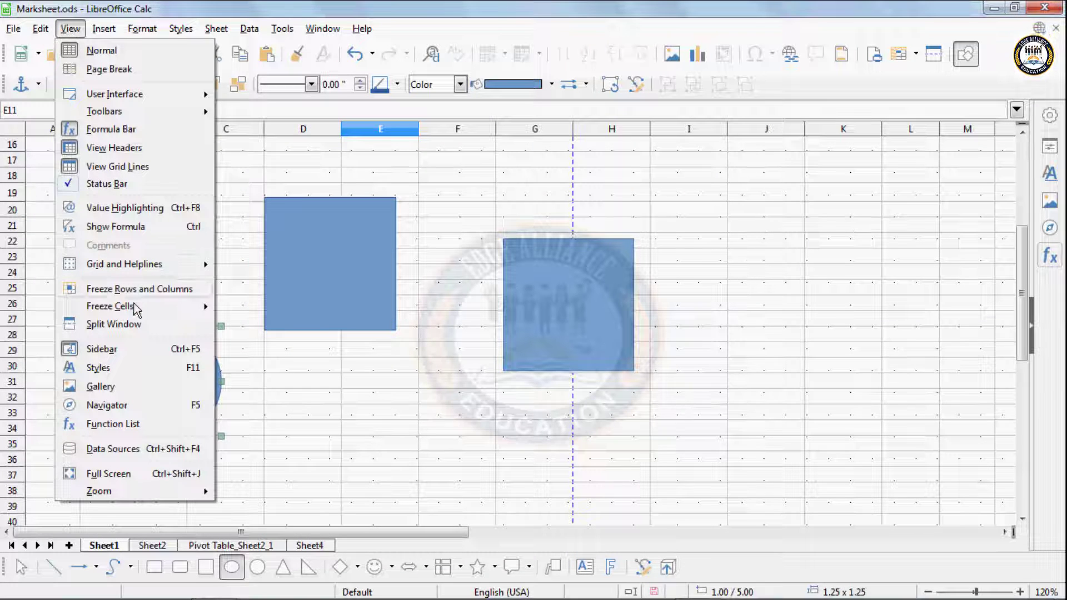
pyautogui.moveTo(139, 265)
pyautogui.click(269, 281)
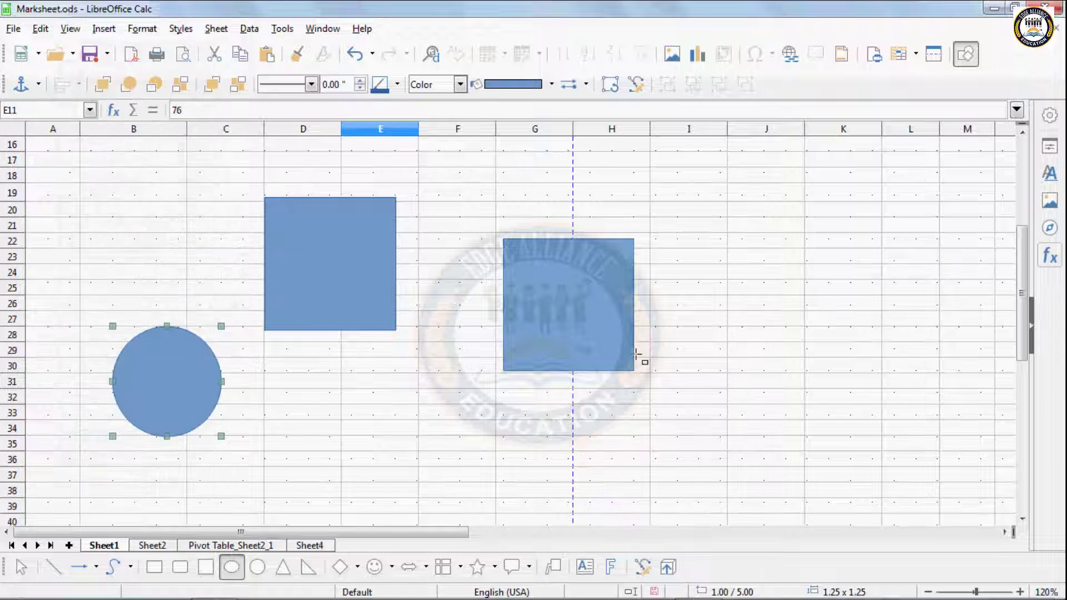
pyautogui.moveTo(660, 300); pyautogui.dragTo(734, 371)
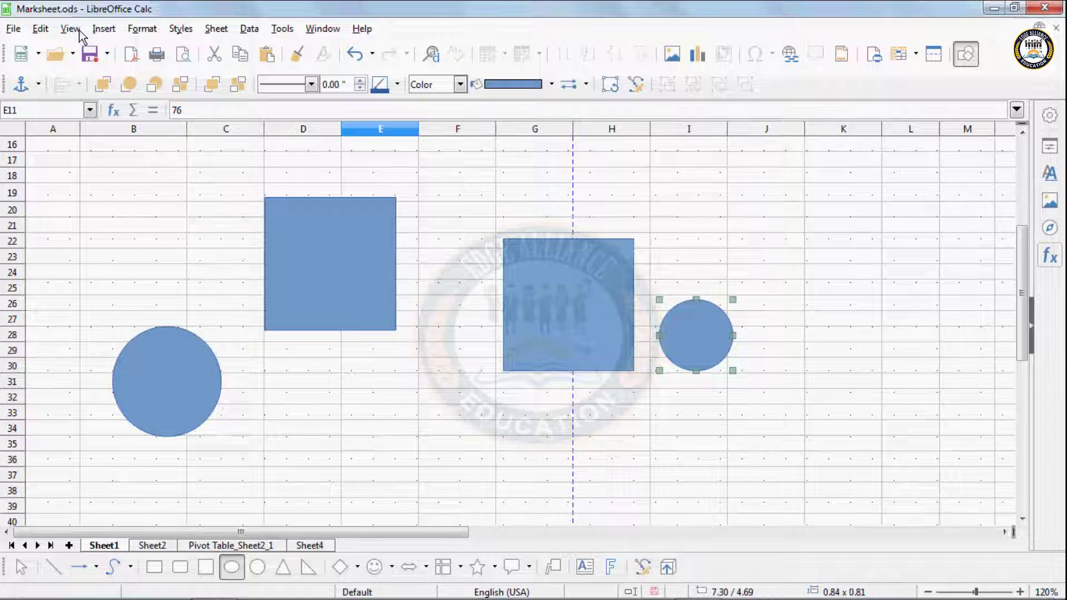
# Turn on Helplines While Moving for the drawn shapes.
pyautogui.click(78, 31)
pyautogui.moveTo(128, 264)
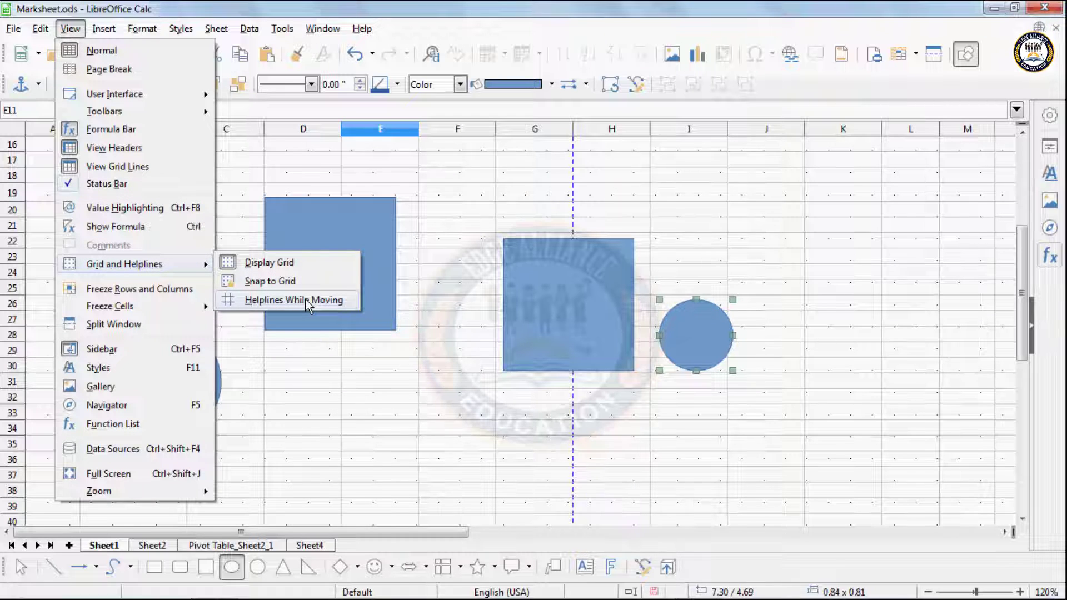
pyautogui.click(305, 299)
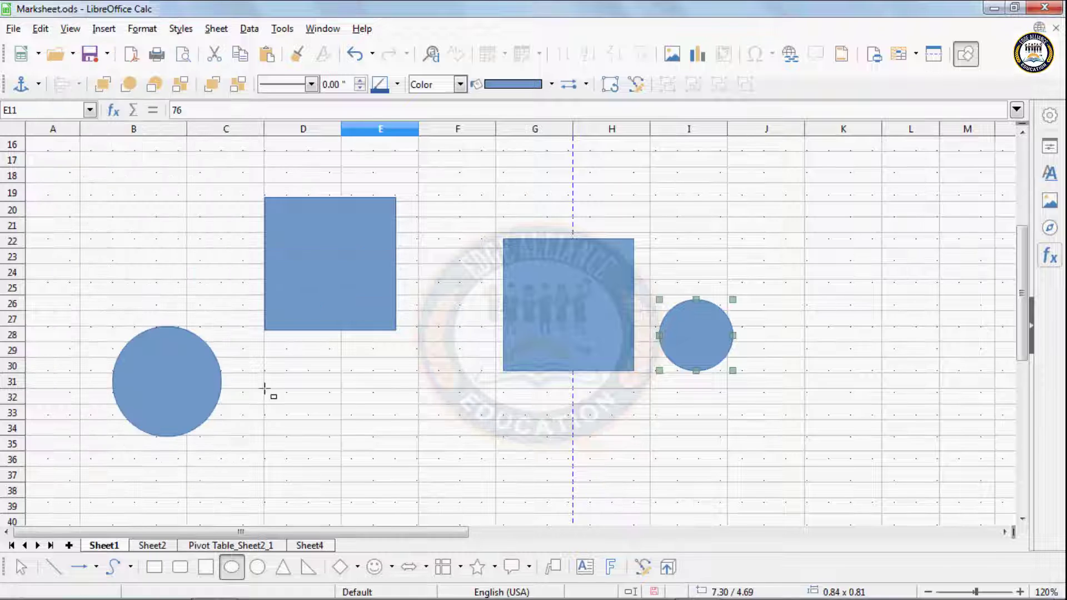
# Move the first square slightly up, the small ellipse beside the large circle, and the second square level with the first across columns F and G.
pyautogui.click(21, 567)
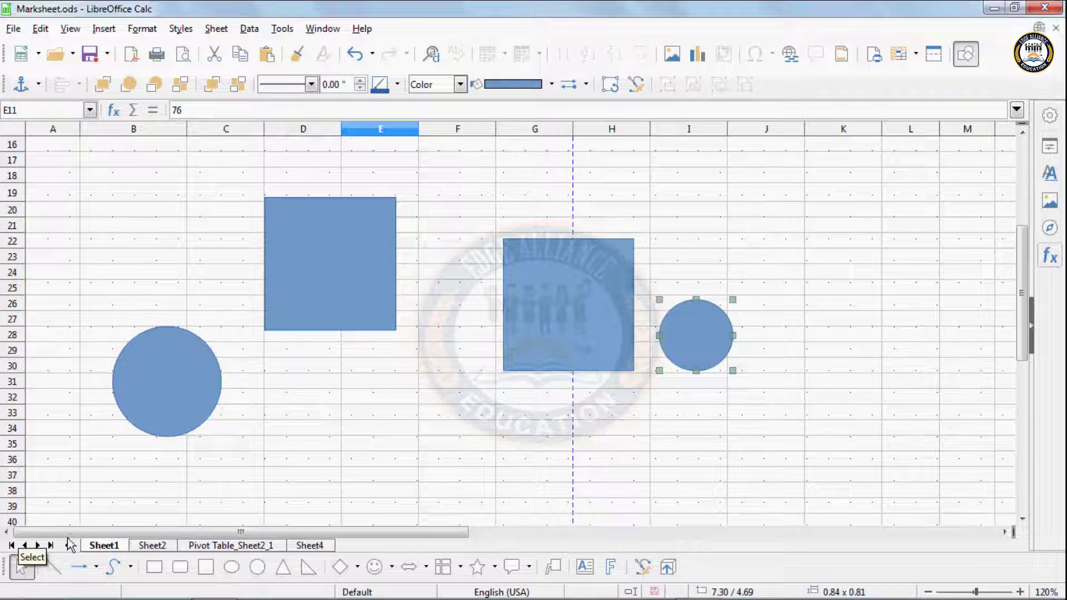
pyautogui.moveTo(328, 248); pyautogui.dragTo(311, 208)
pyautogui.moveTo(686, 326); pyautogui.dragTo(287, 186)
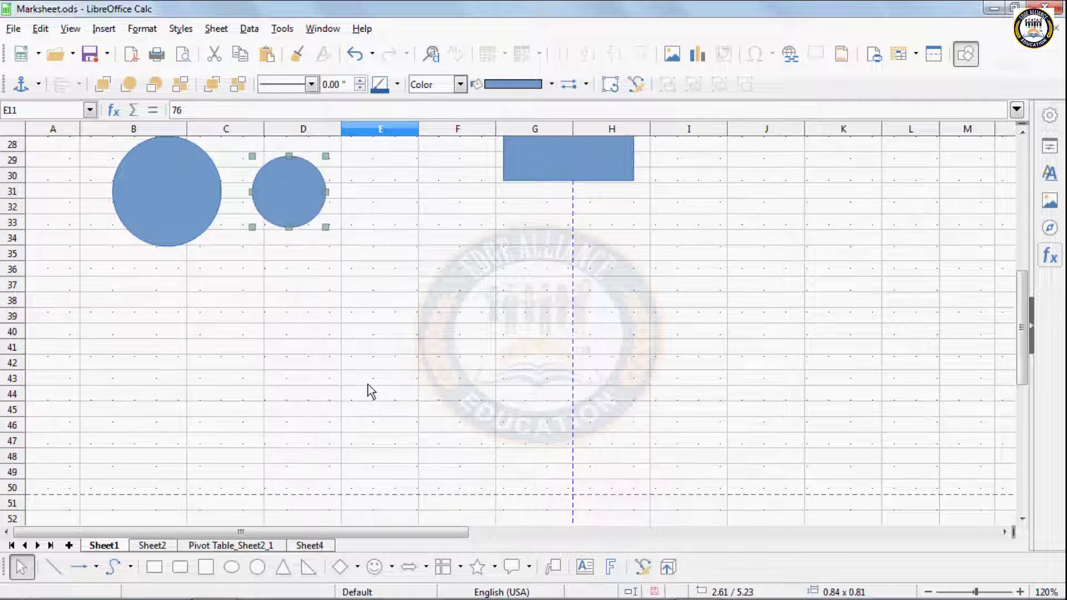
pyautogui.scroll(4, 389, 422)
pyautogui.moveTo(576, 282); pyautogui.dragTo(457, 227)
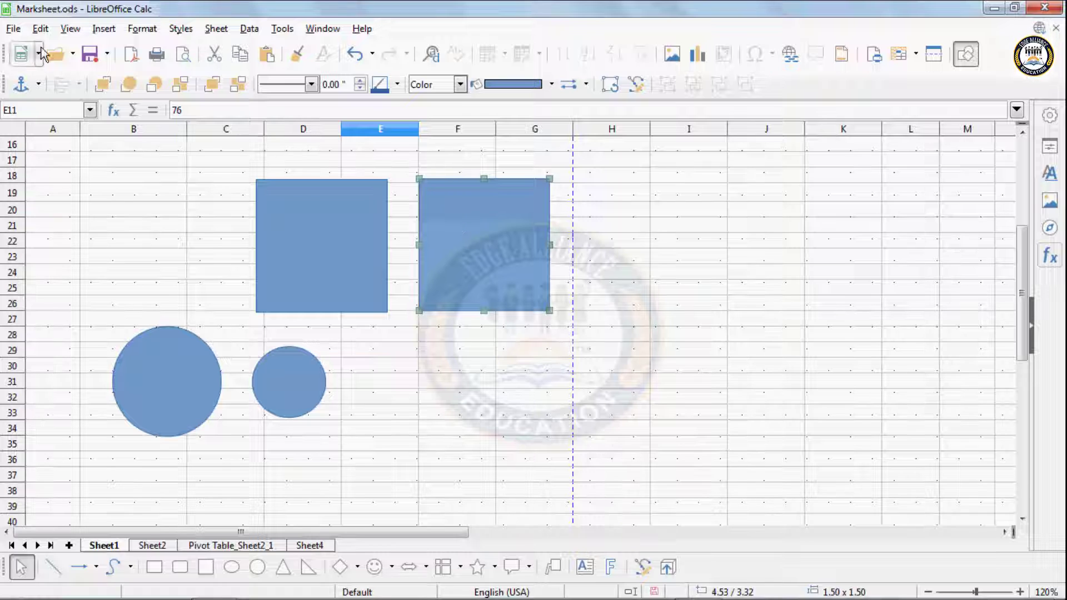
# Turn off Helplines While Moving and Display Grid.
pyautogui.click(70, 29)
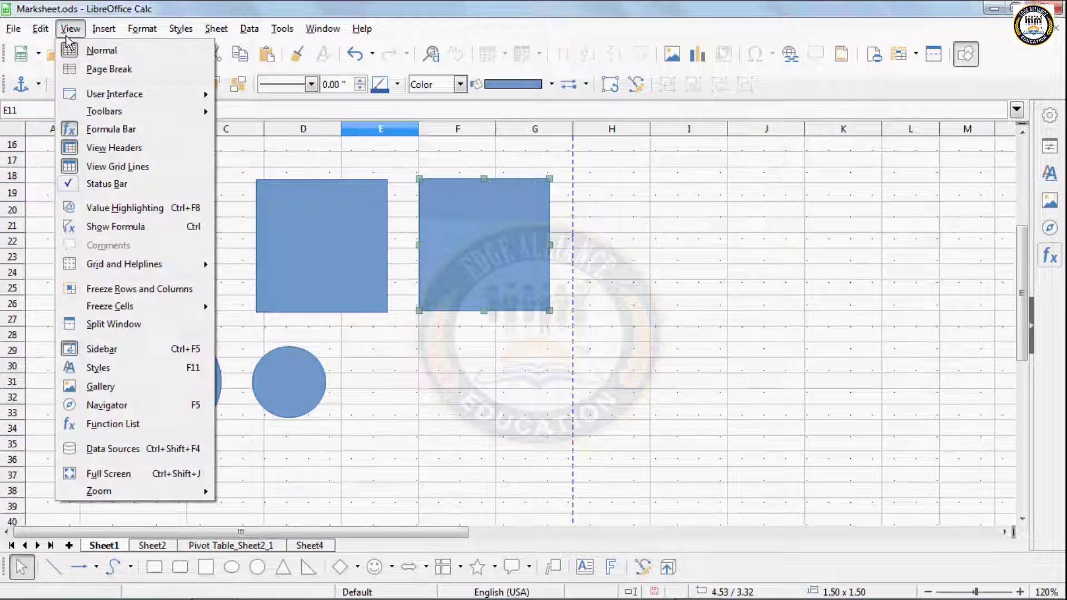
pyautogui.moveTo(143, 271)
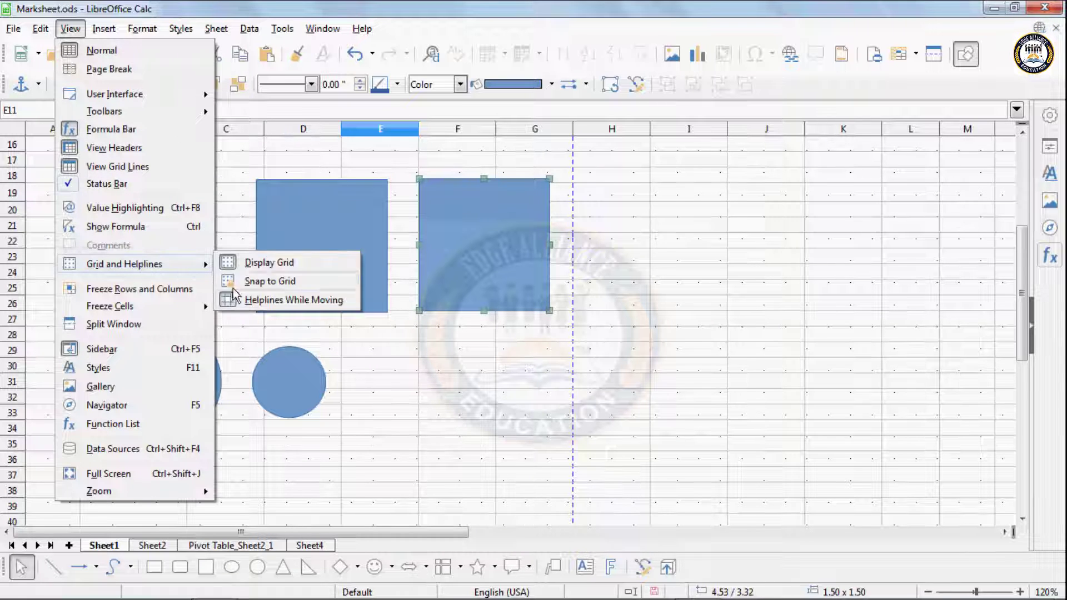
pyautogui.click(247, 301)
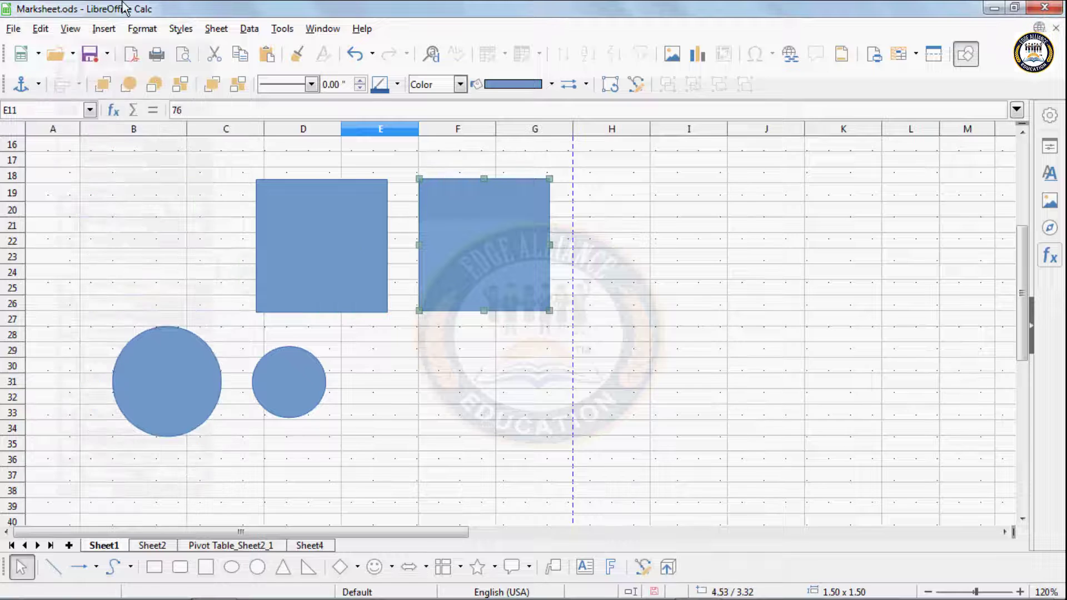
pyautogui.click(77, 30)
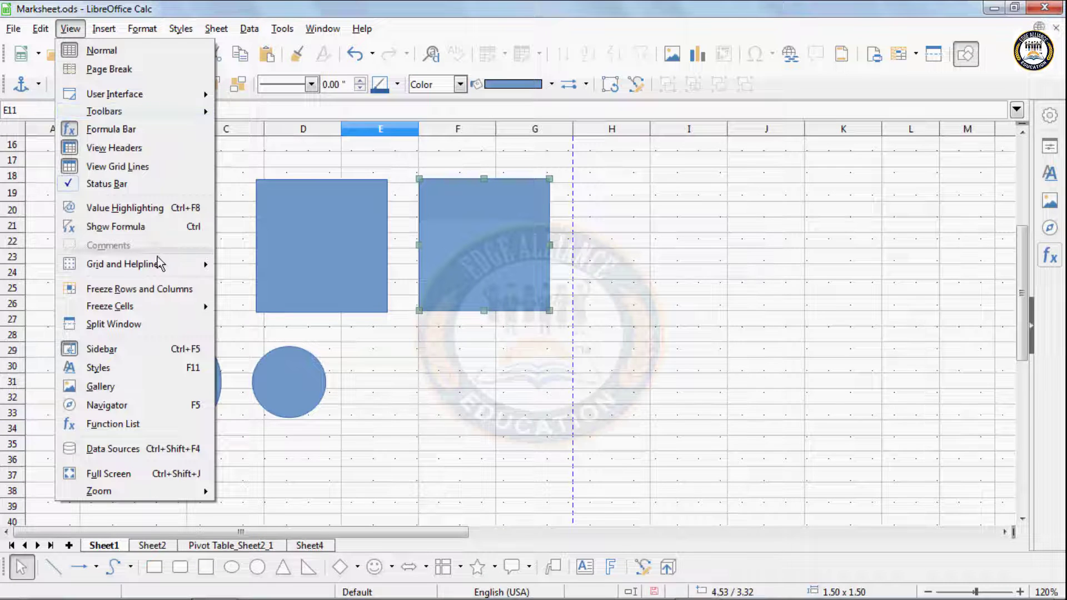
pyautogui.moveTo(159, 263)
pyautogui.click(245, 269)
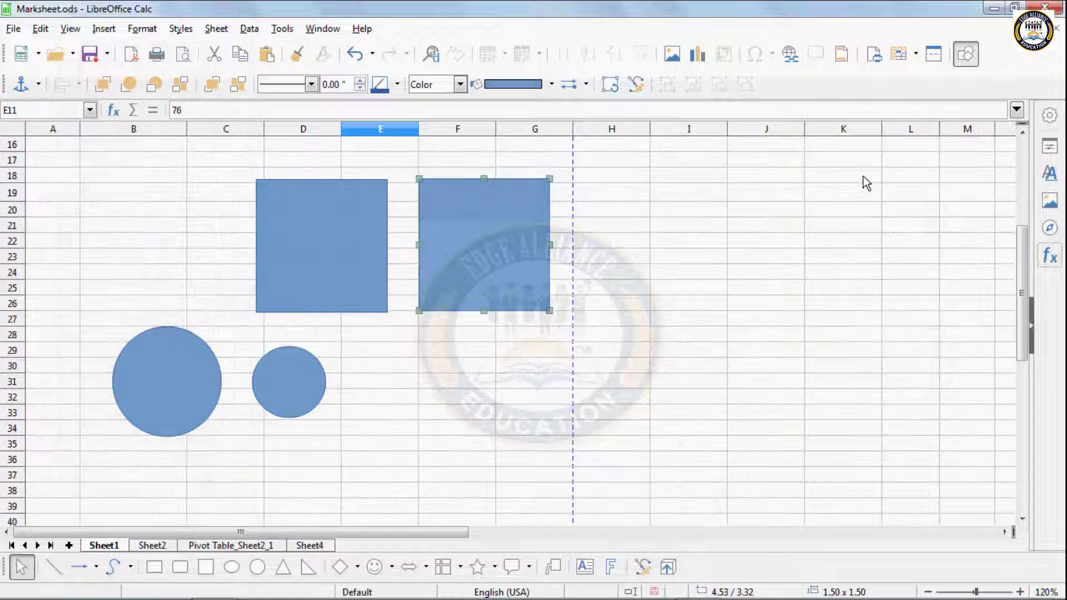
# Delete both squares, the small ellipse and the large circle from Sheet1.
pyautogui.scroll(3, 514, 243)
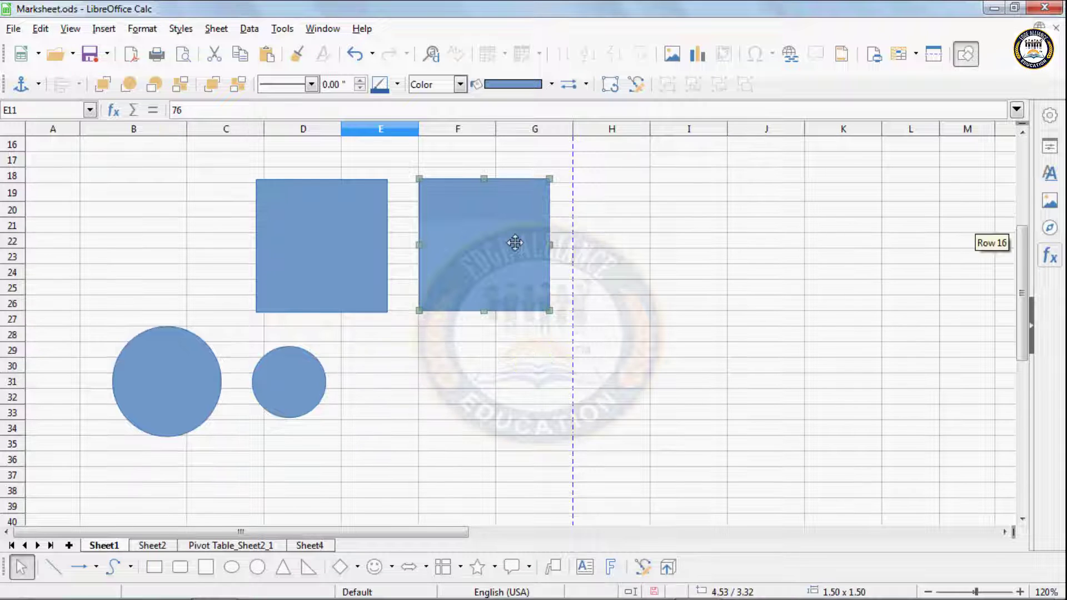
pyautogui.press('Delete')
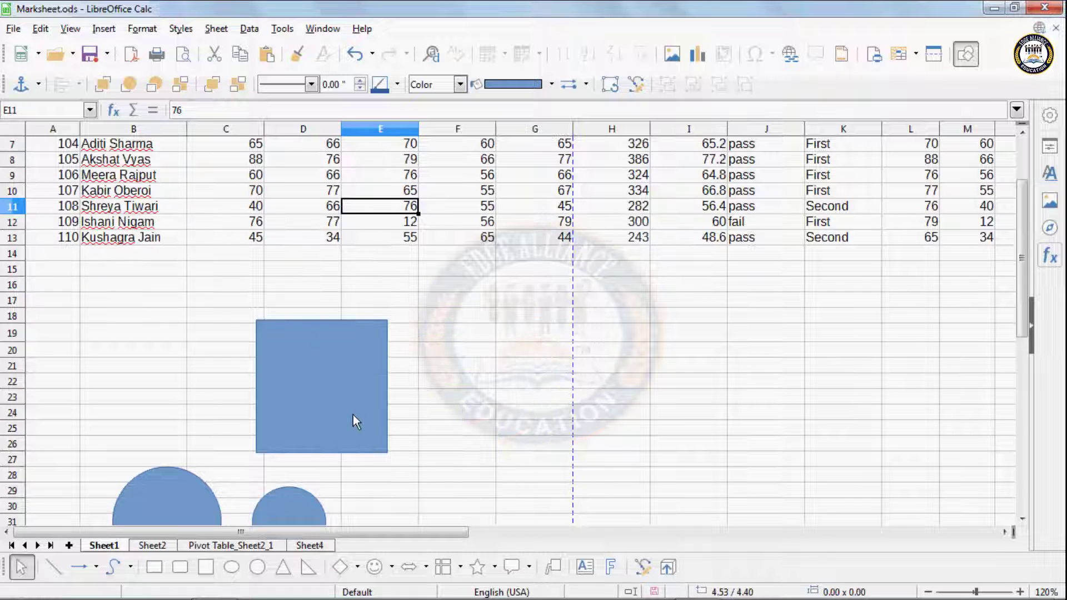
pyautogui.click(355, 424)
pyautogui.press('Delete')
pyautogui.click(261, 497)
pyautogui.press('Delete')
pyautogui.click(166, 494)
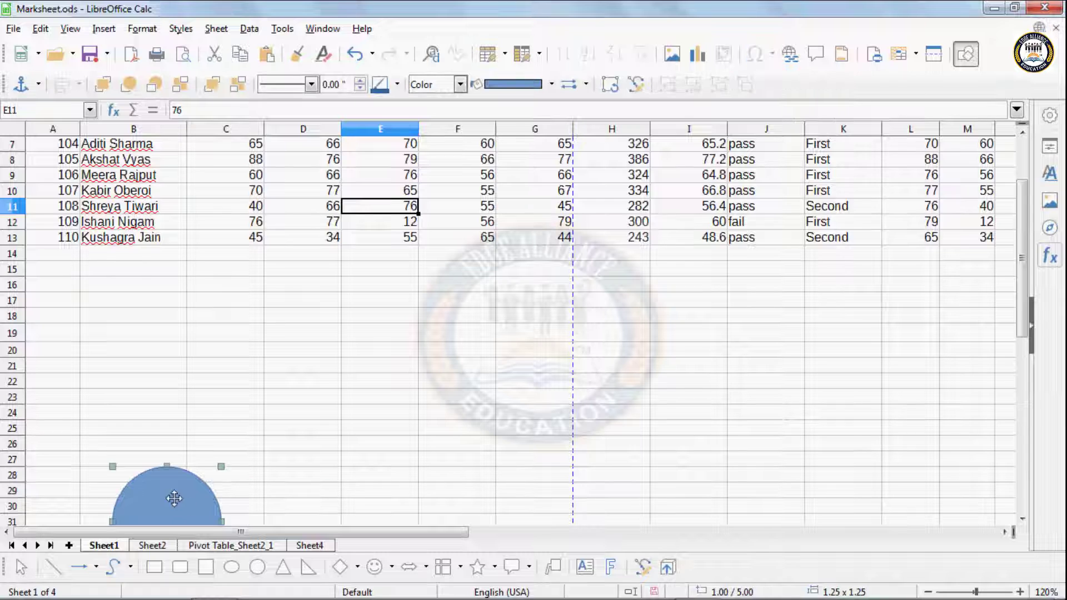
pyautogui.press('Delete')
# Freeze the rows and columns at cell B21 and unfreeze them again.
pyautogui.click(139, 365)
pyautogui.scroll(2, 158, 251)
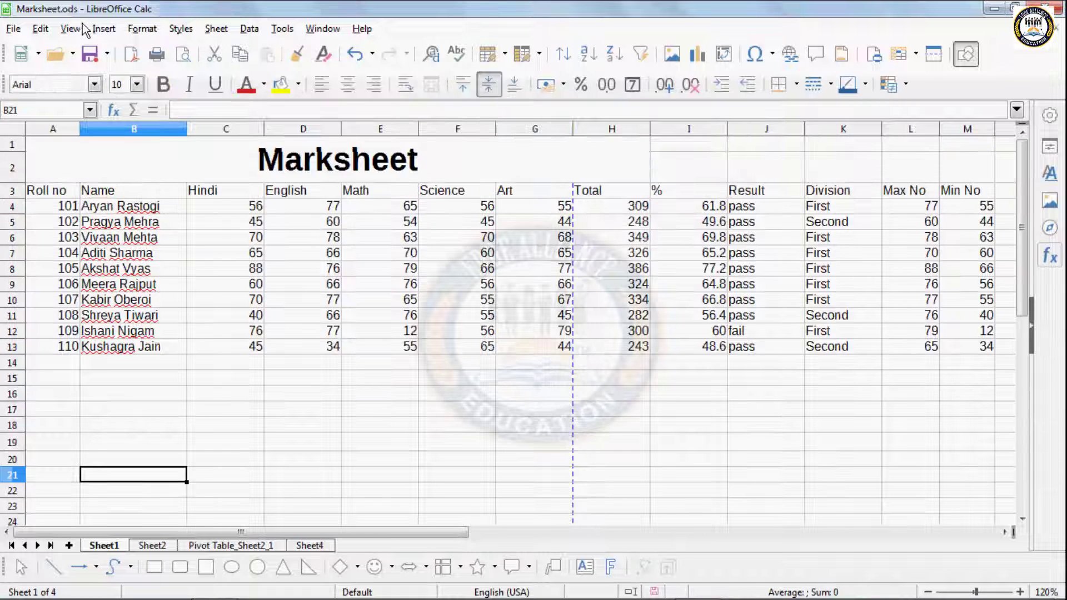
pyautogui.click(79, 31)
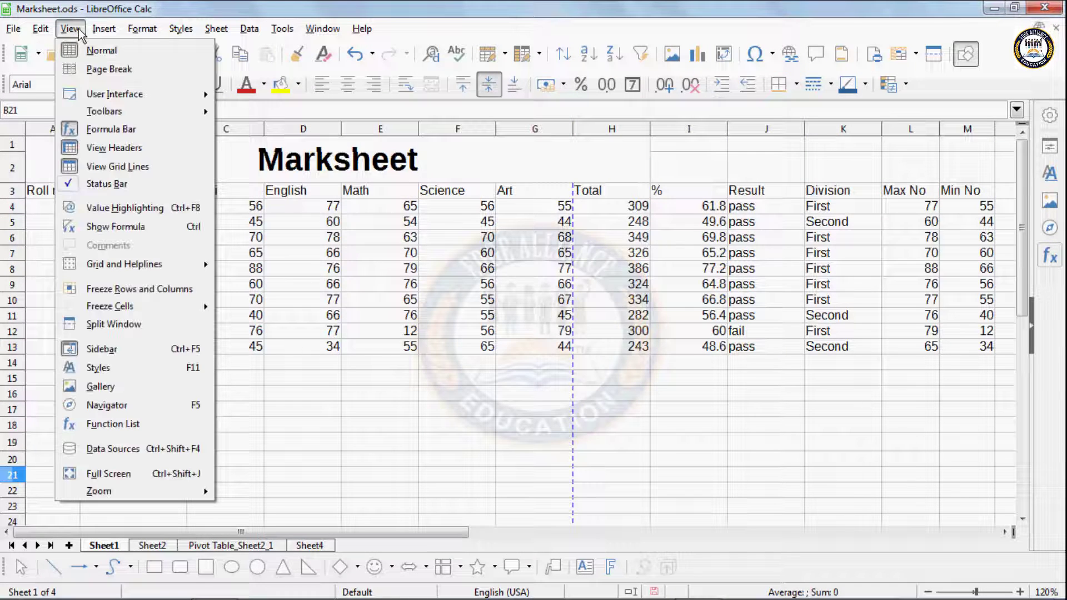
pyautogui.click(149, 291)
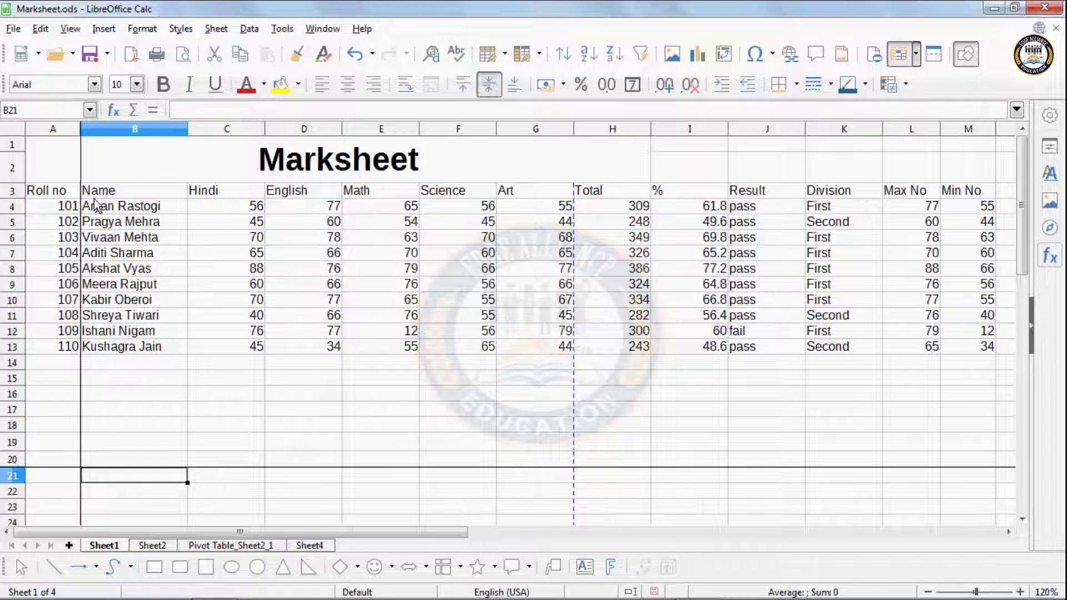
pyautogui.click(70, 29)
pyautogui.click(100, 286)
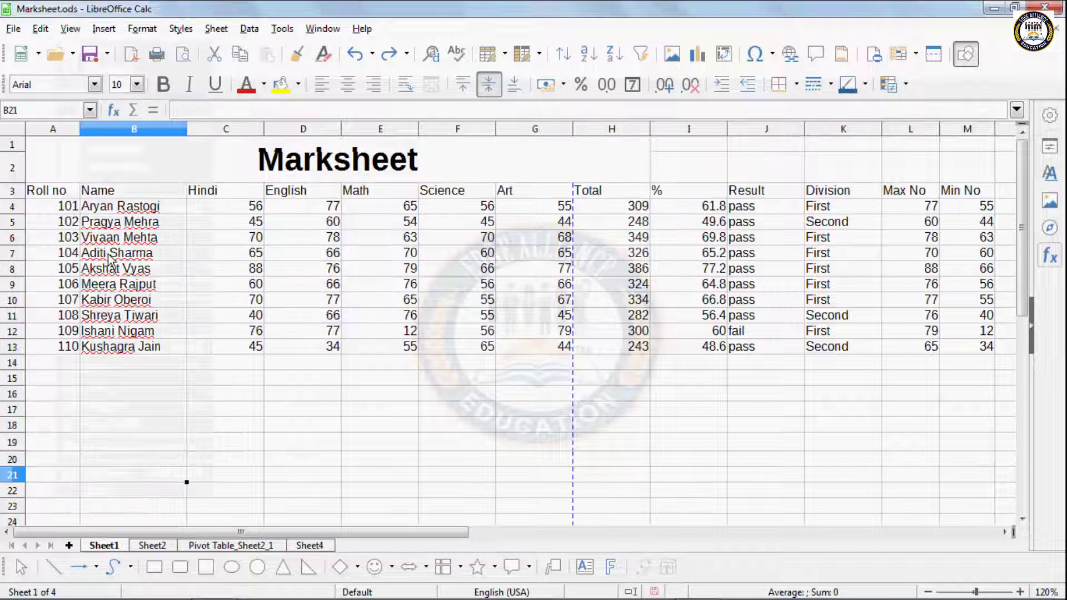
# Freeze the rows above and the column before cell B9.
pyautogui.click(139, 269)
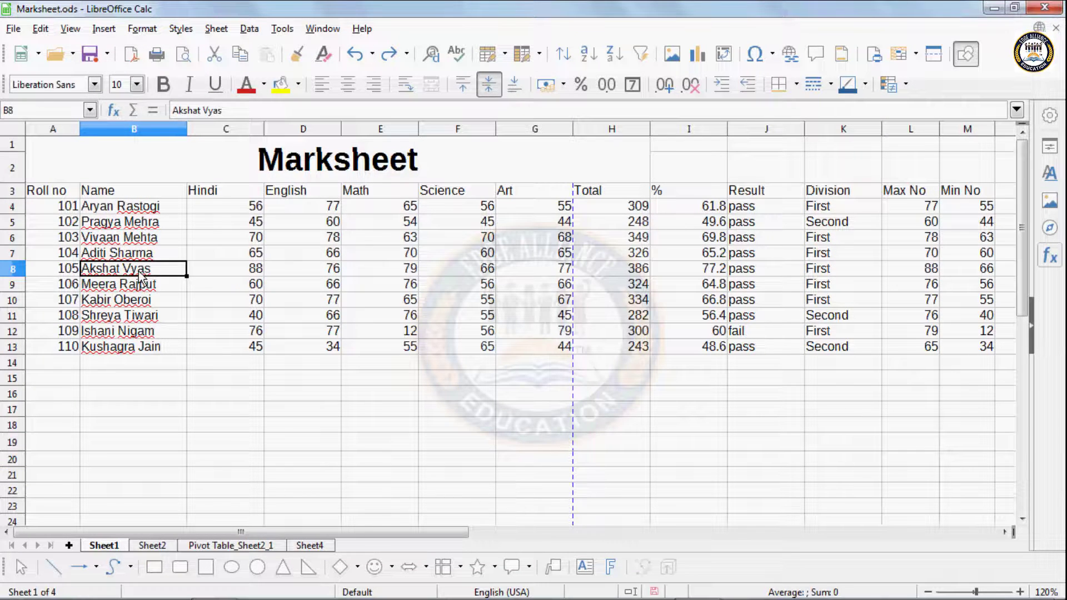
pyautogui.click(137, 285)
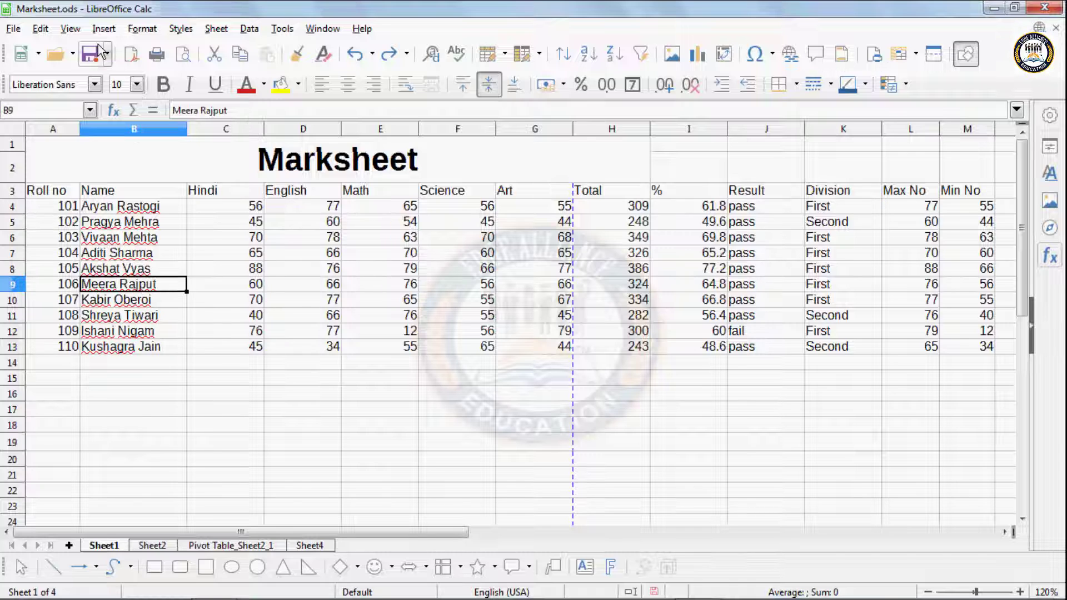
pyautogui.click(70, 28)
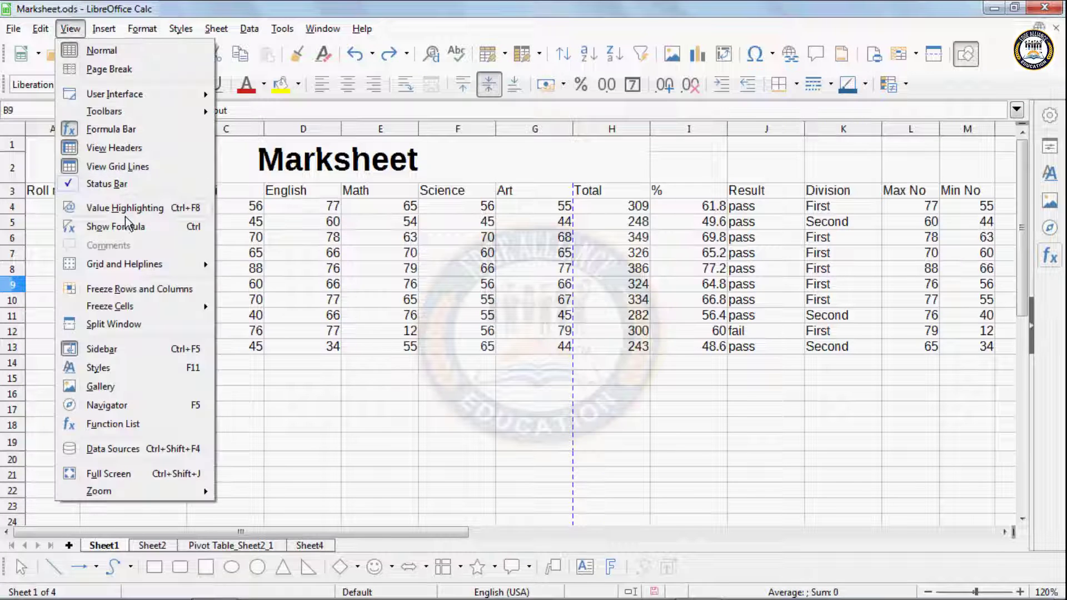
pyautogui.click(135, 289)
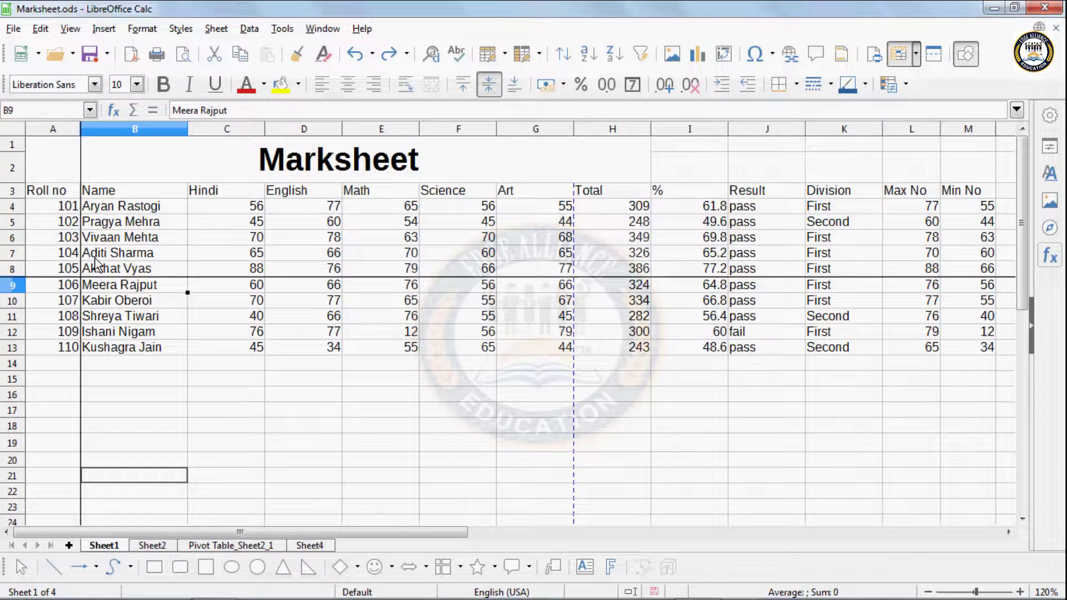
# Examine how the rows below the frozen section move while rows 1 to 8 are locked, and return to row 9.
pyautogui.click(1021, 518)
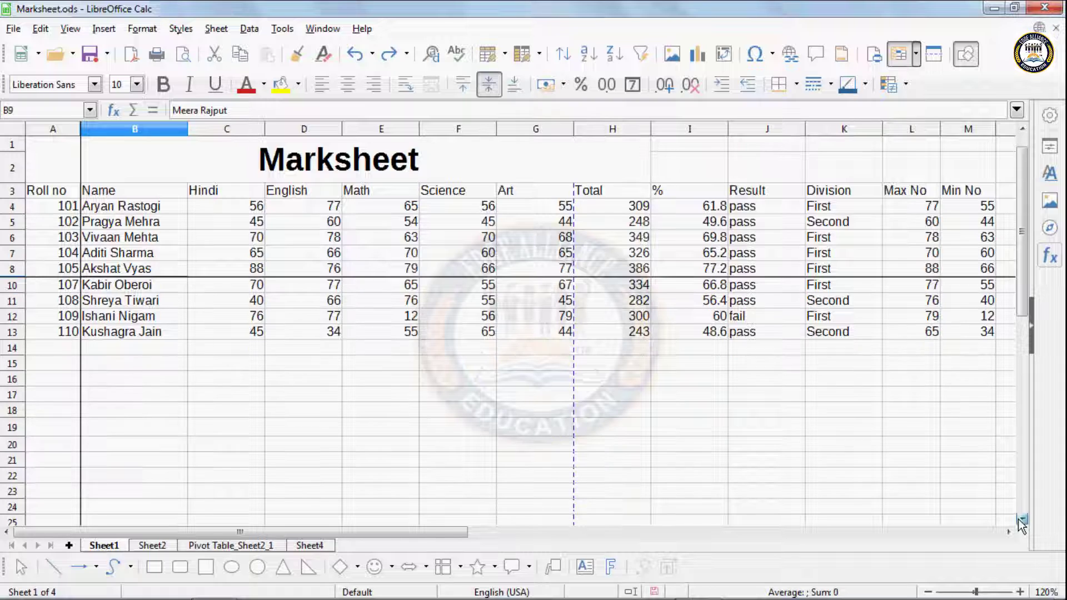
pyautogui.click(1022, 518)
pyautogui.click(1022, 519)
pyautogui.click(1022, 519)
pyautogui.click(1022, 518)
pyautogui.click(1022, 518)
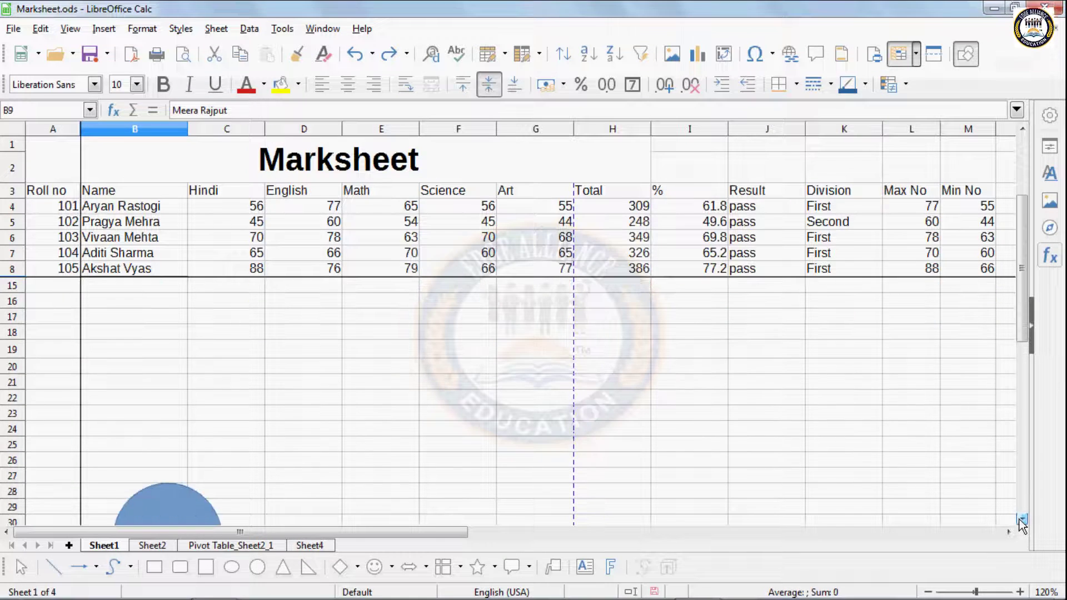
pyautogui.click(1022, 519)
pyautogui.click(1022, 518)
pyautogui.click(1022, 519)
pyautogui.click(1022, 518)
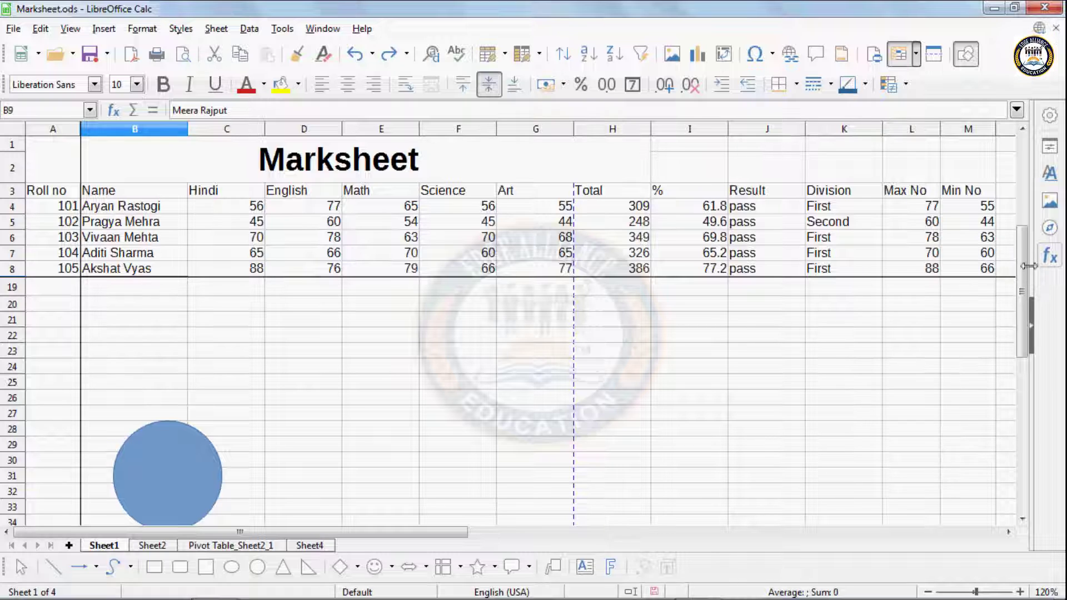
pyautogui.moveTo(1029, 266); pyautogui.dragTo(1023, 161)
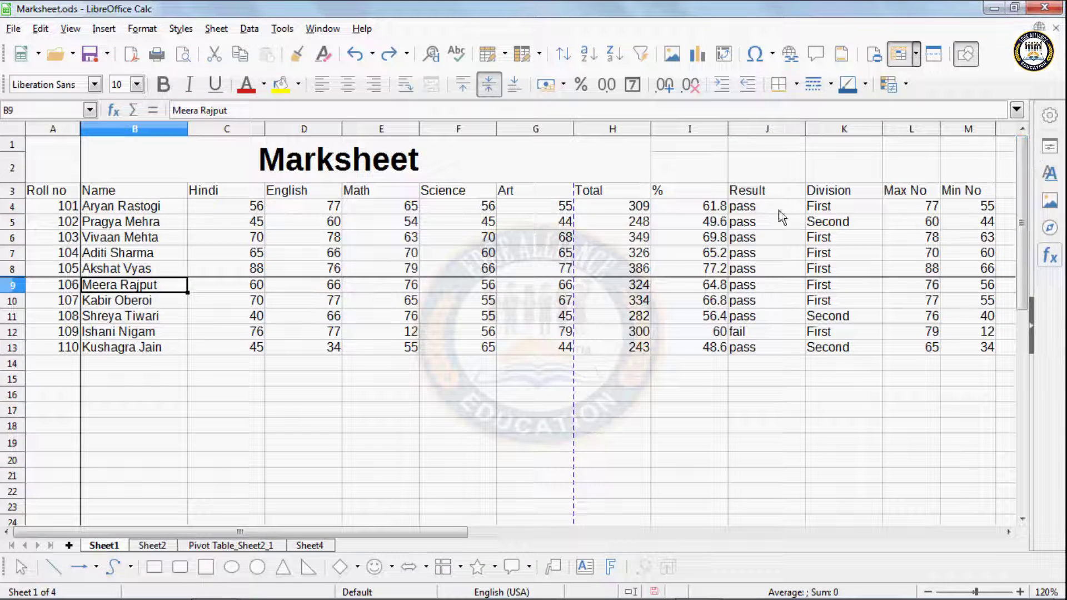
# Remove the freeze at B9 and freeze the rows and columns at cell E9 instead.
pyautogui.click(70, 29)
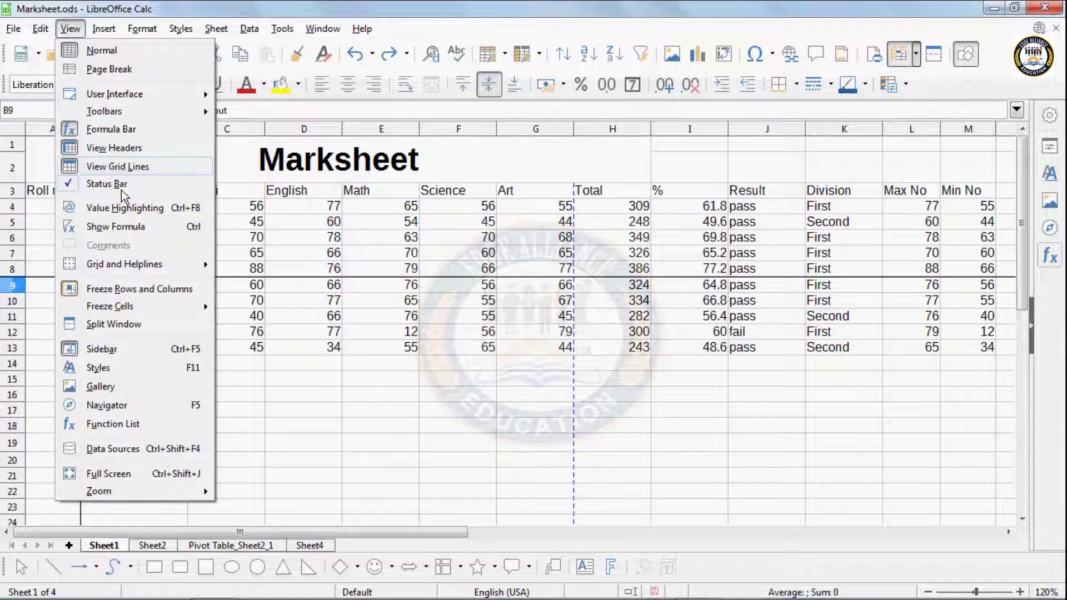
pyautogui.click(119, 289)
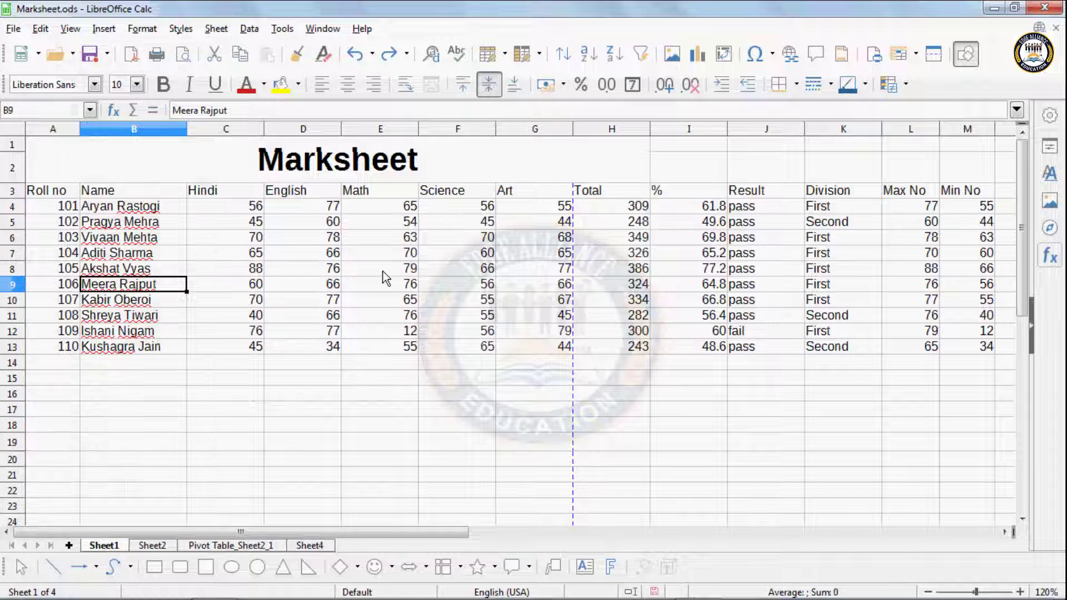
pyautogui.click(401, 283)
pyautogui.click(70, 28)
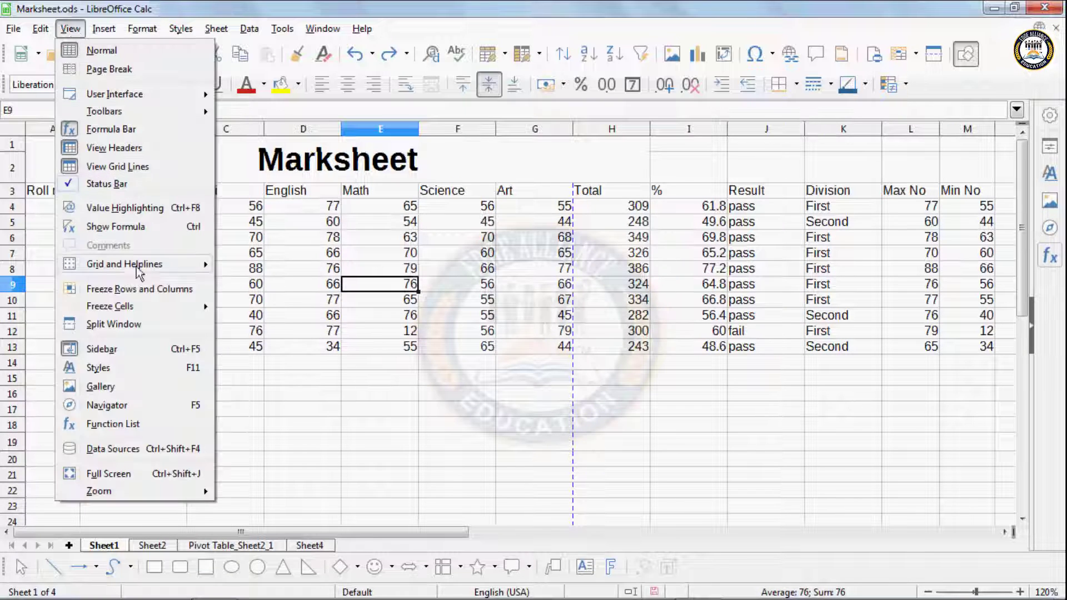
pyautogui.click(139, 289)
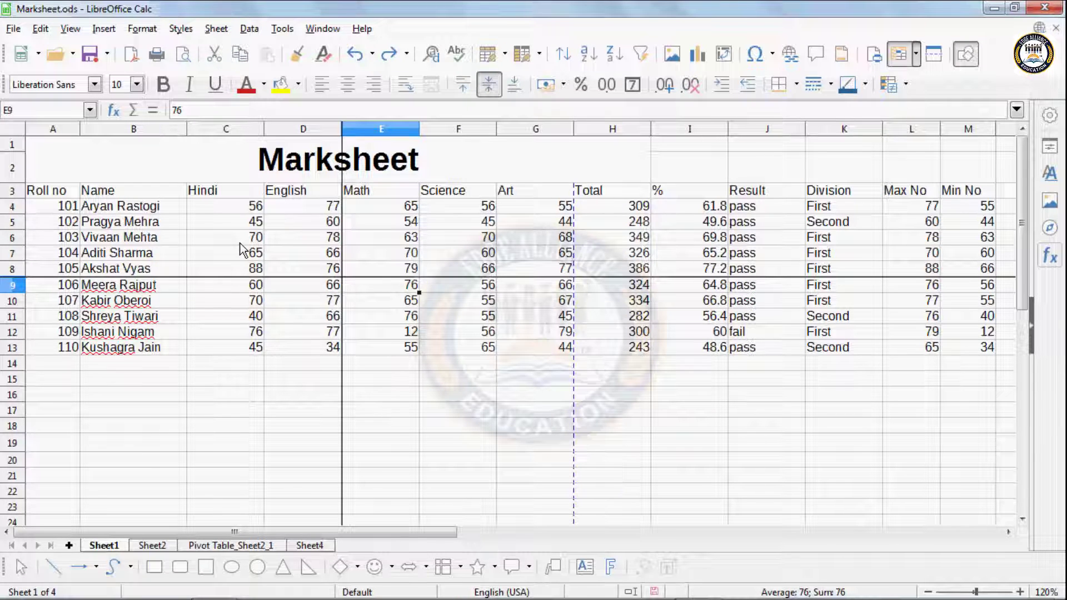
# Remove the freeze at E9 and freeze only the first column.
pyautogui.click(70, 29)
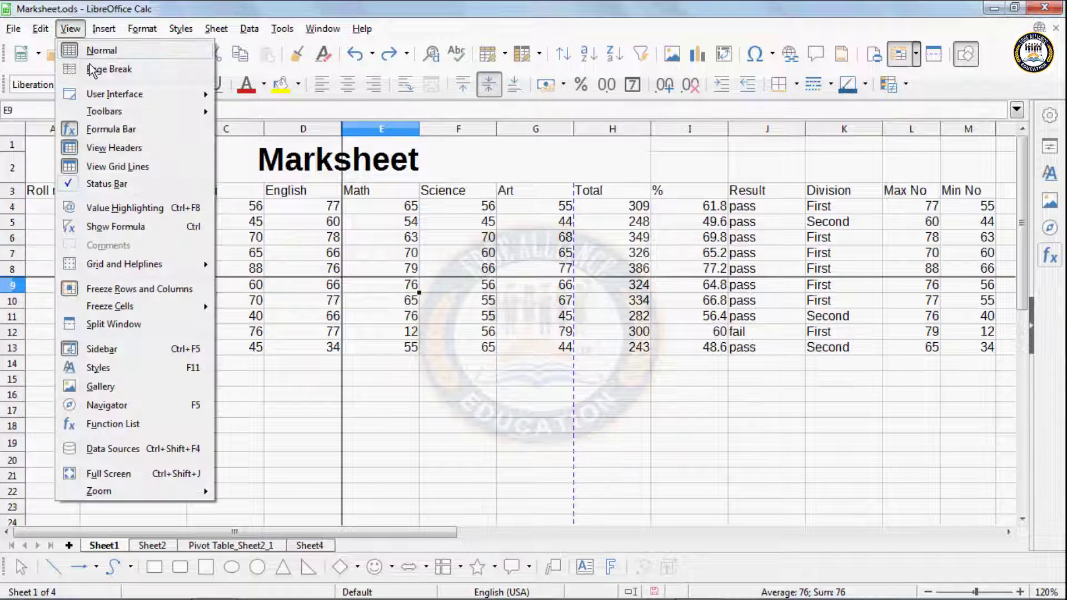
pyautogui.click(131, 290)
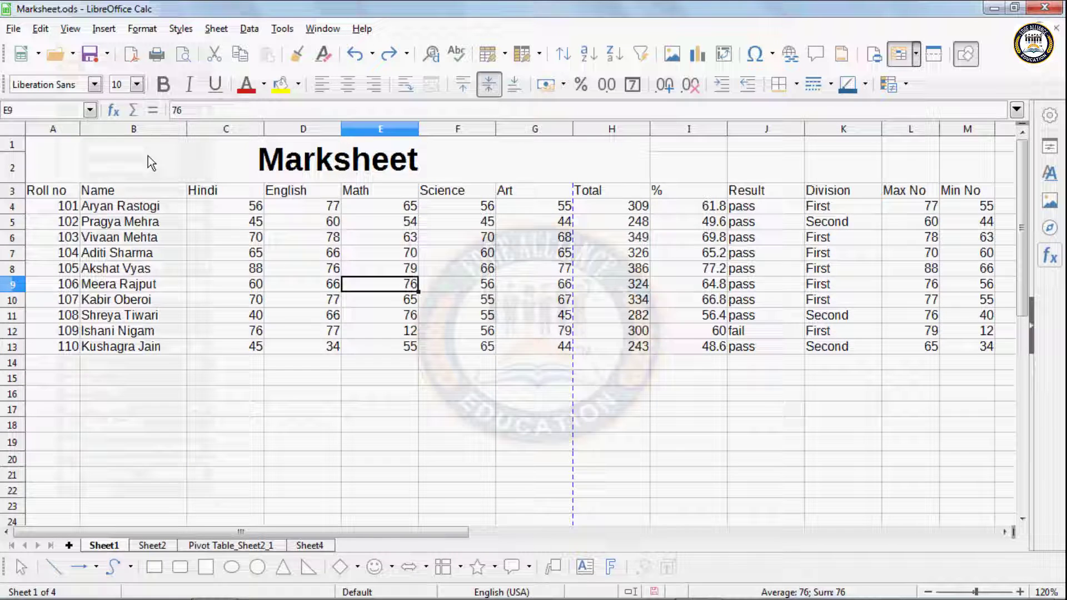
pyautogui.click(70, 29)
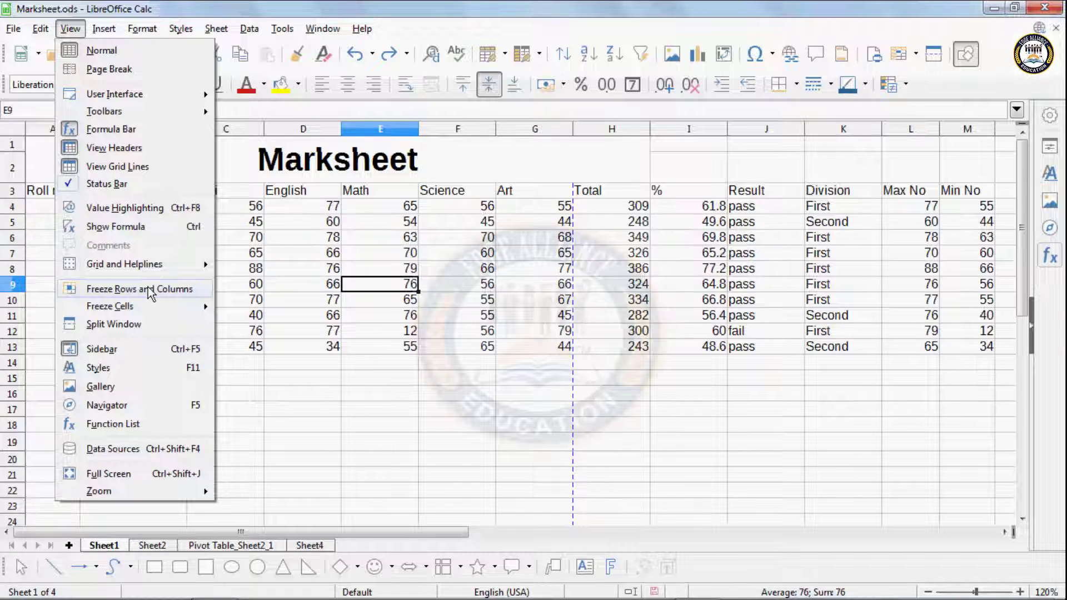
pyautogui.moveTo(148, 312)
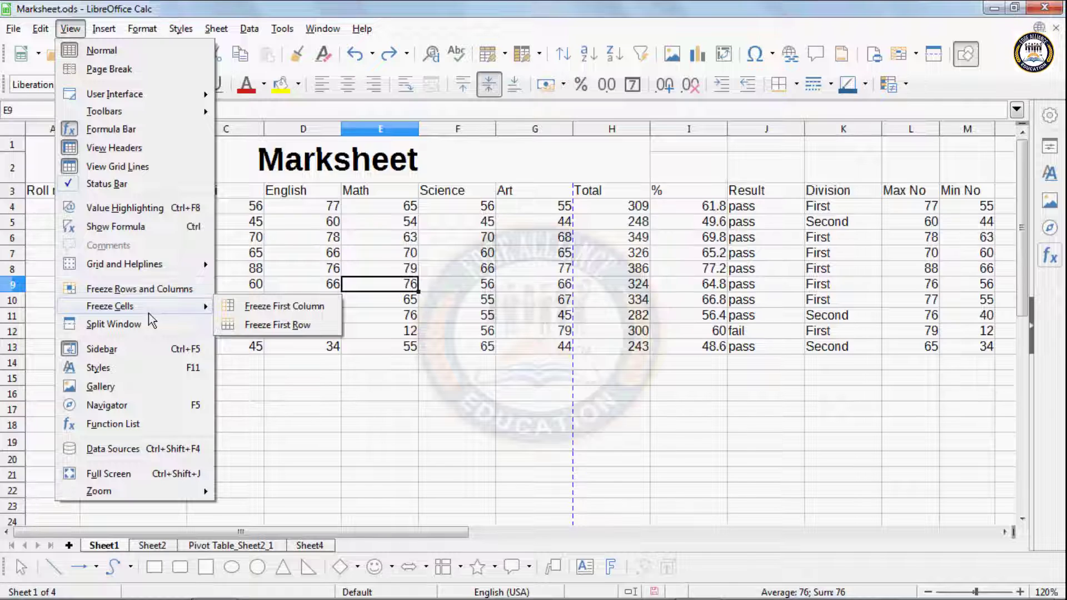
pyautogui.click(283, 306)
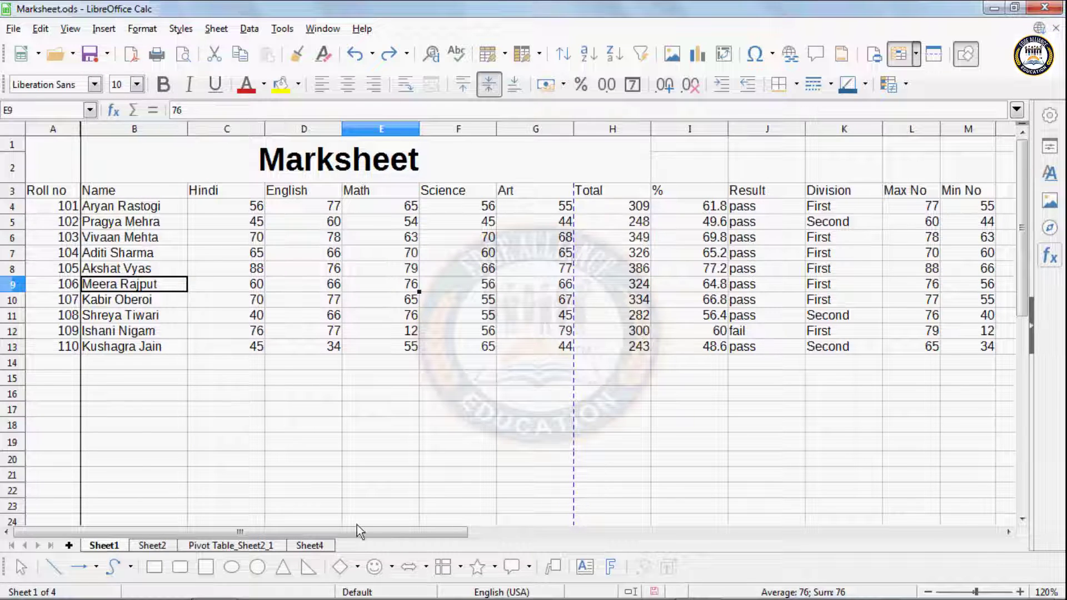
# Examine how the other columns move beside the frozen first column, and remove the freeze.
pyautogui.click(1007, 531)
pyautogui.click(1007, 532)
pyautogui.click(1007, 531)
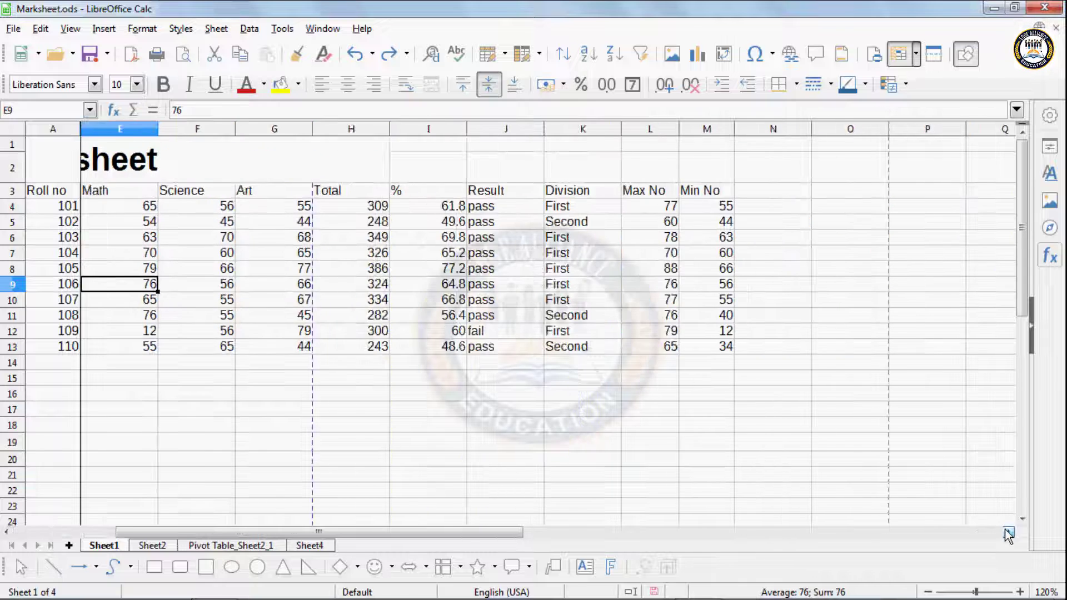
pyautogui.click(1007, 532)
pyautogui.click(1007, 532)
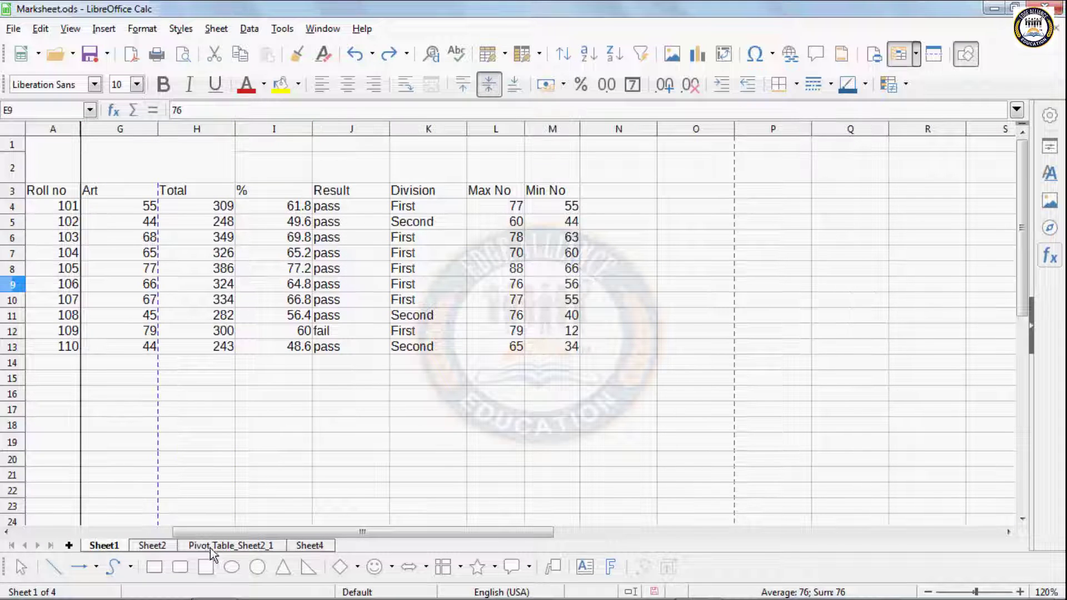
pyautogui.click(71, 29)
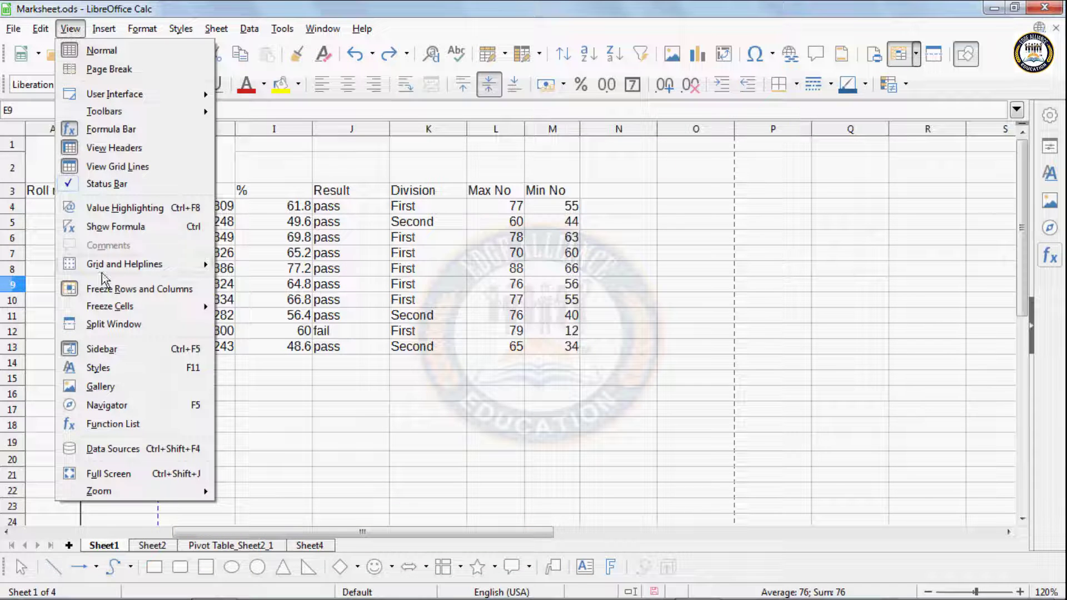
pyautogui.moveTo(121, 309)
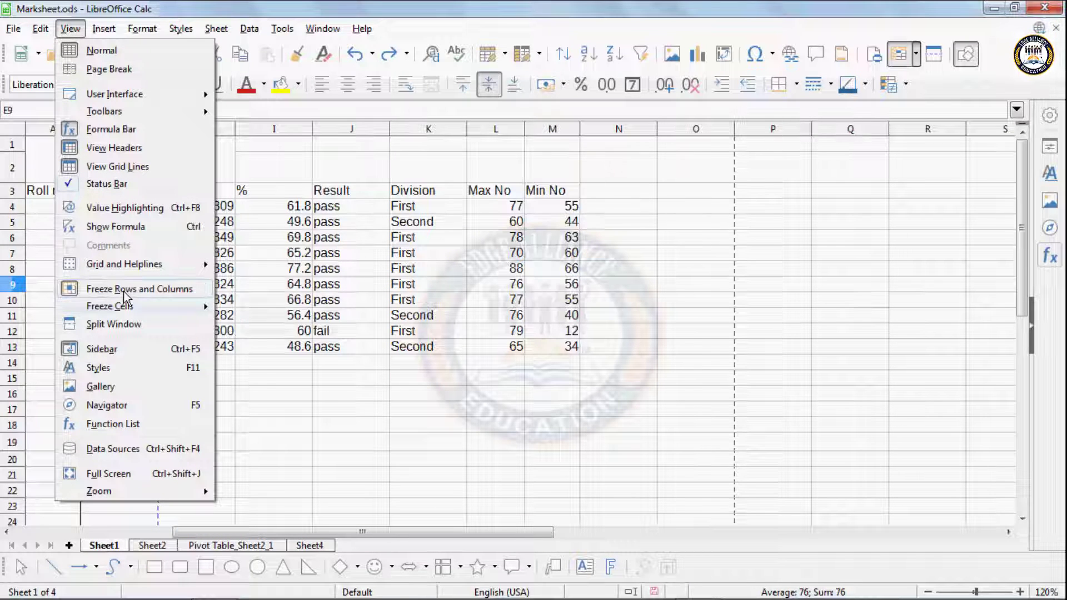
pyautogui.click(123, 291)
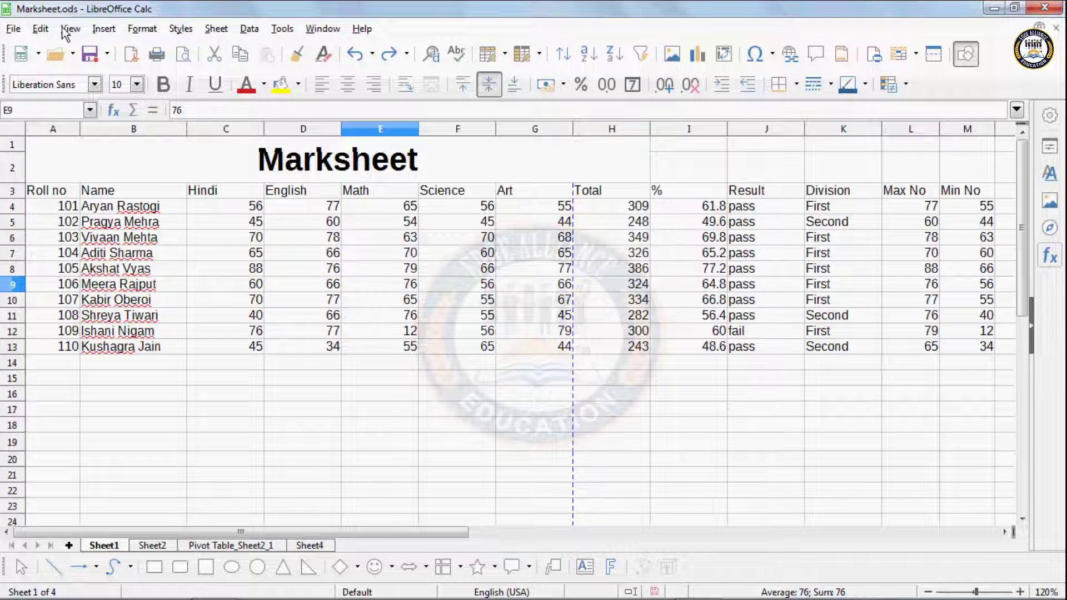
# Freeze only the first row and examine how the rows beneath it move.
pyautogui.click(72, 28)
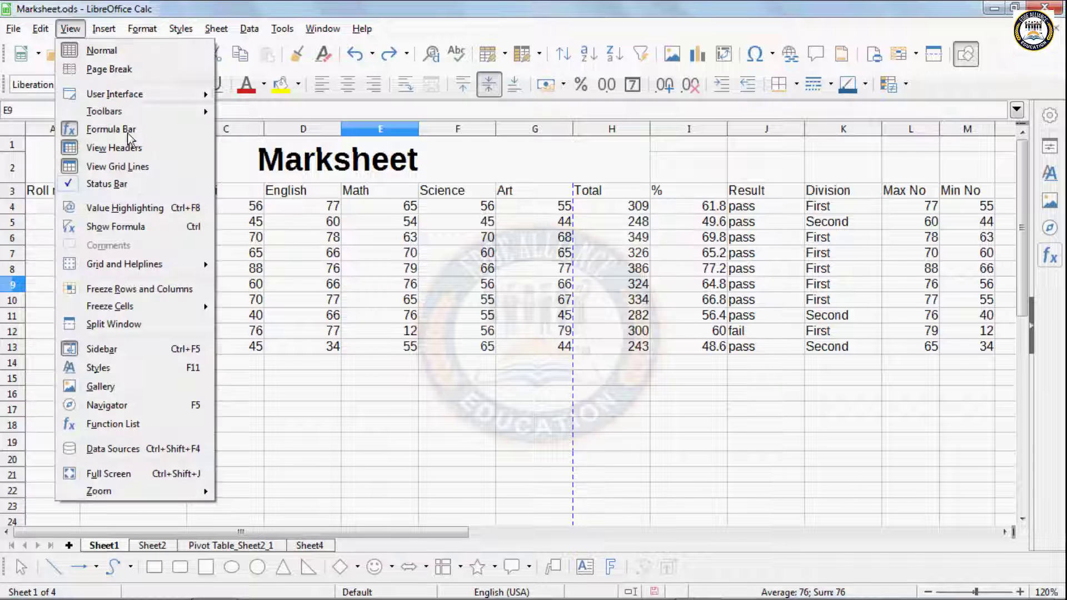
pyautogui.moveTo(144, 305)
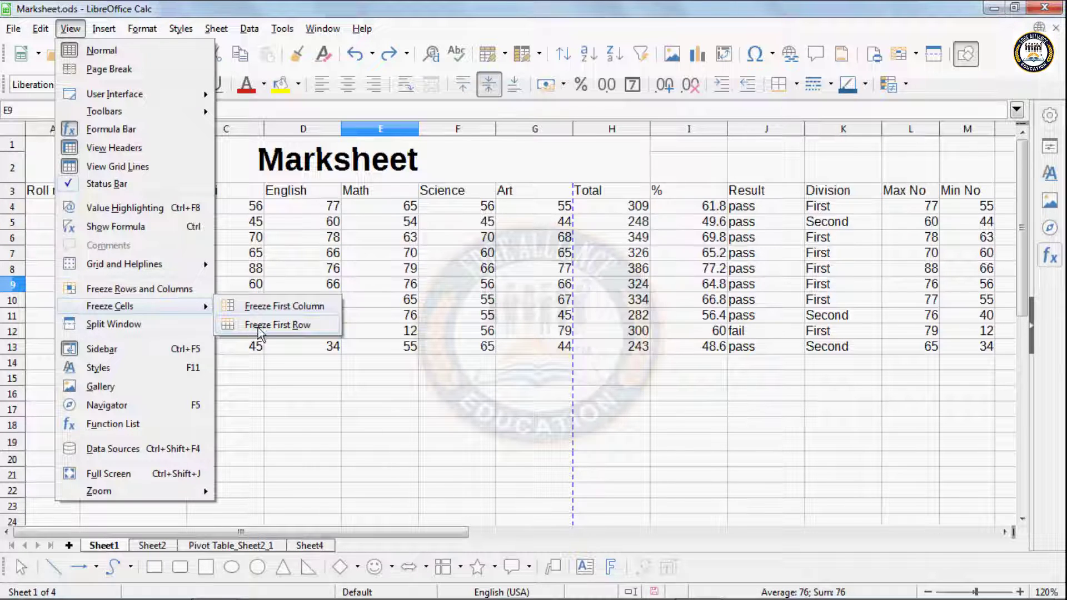
pyautogui.click(258, 328)
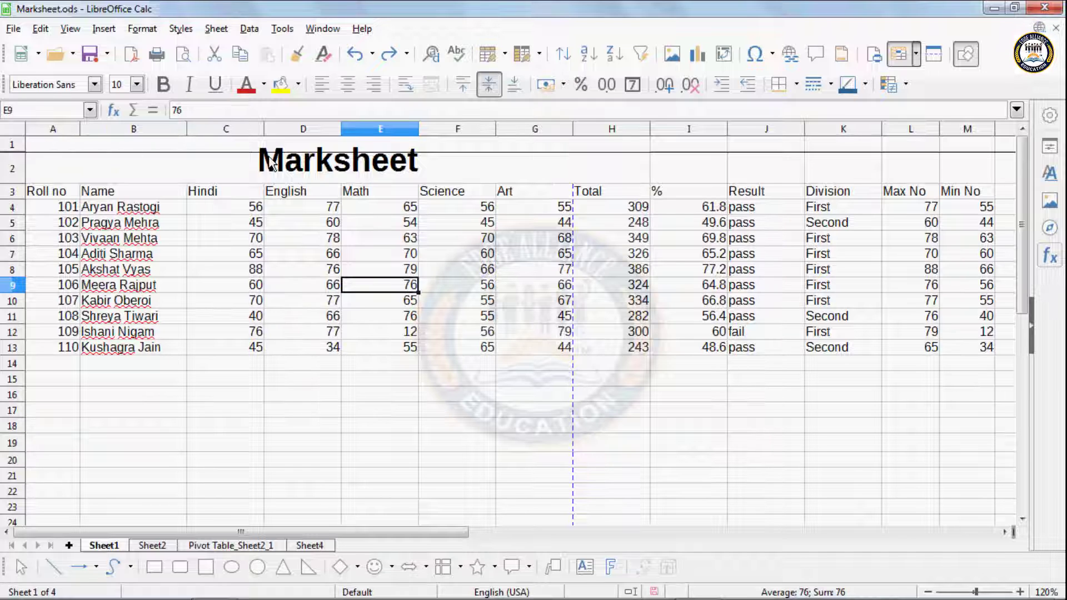
pyautogui.click(1022, 520)
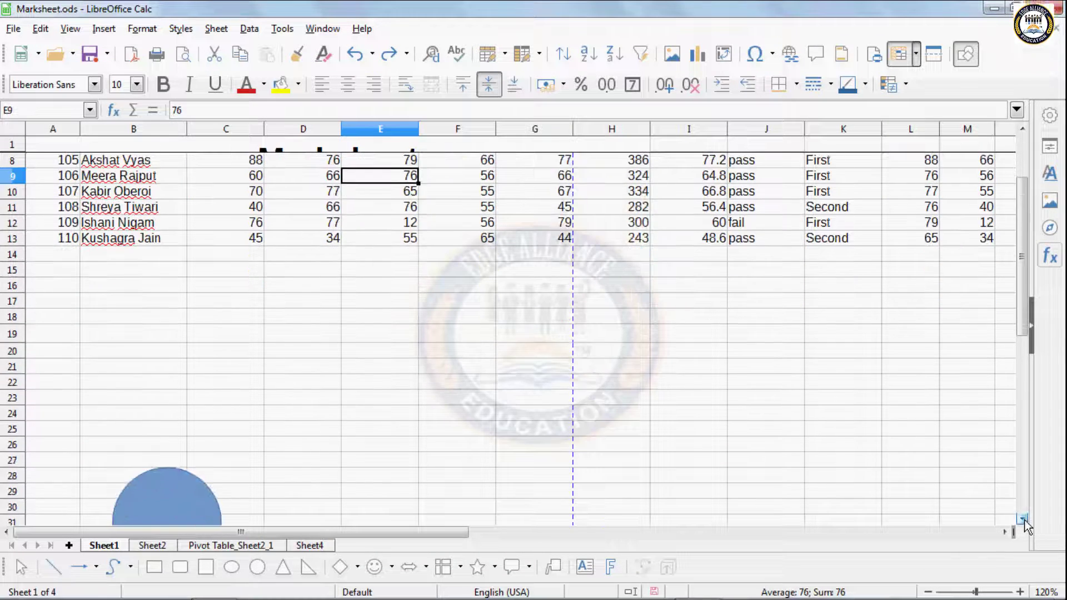
pyautogui.click(1022, 520)
pyautogui.click(1023, 520)
pyautogui.click(1023, 520)
pyautogui.click(1023, 519)
pyautogui.click(1022, 519)
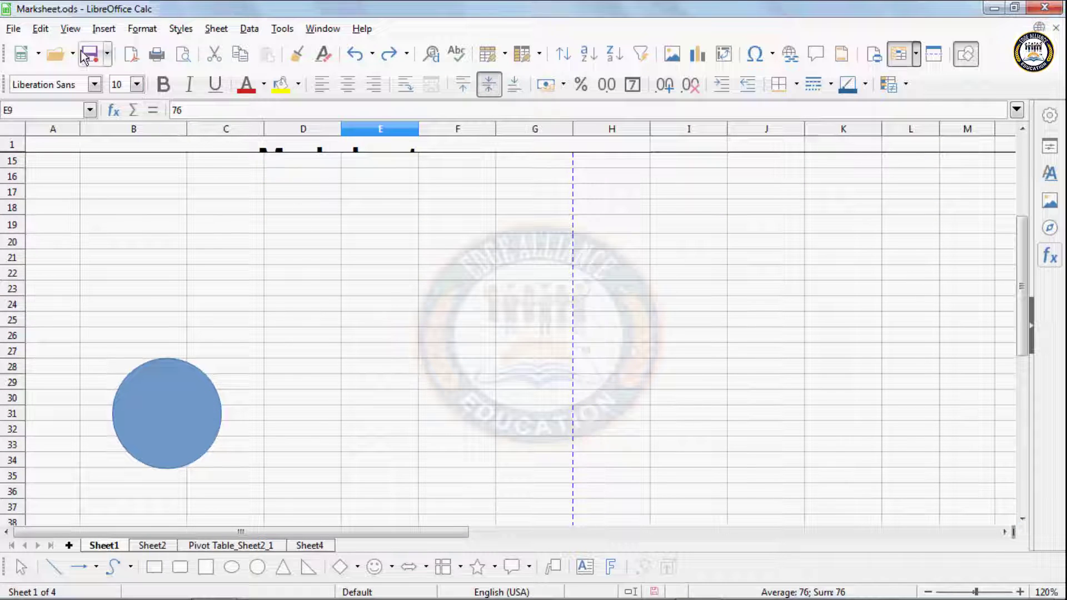
# Remove the first-row freeze and select the empty cell B16 below the marksheet.
pyautogui.click(70, 28)
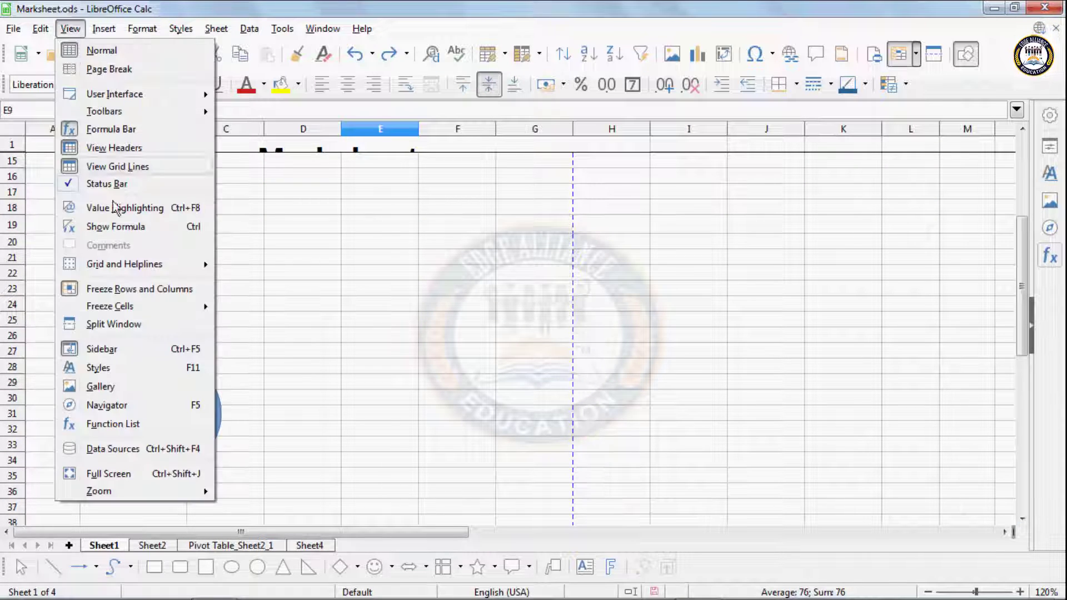
pyautogui.click(146, 289)
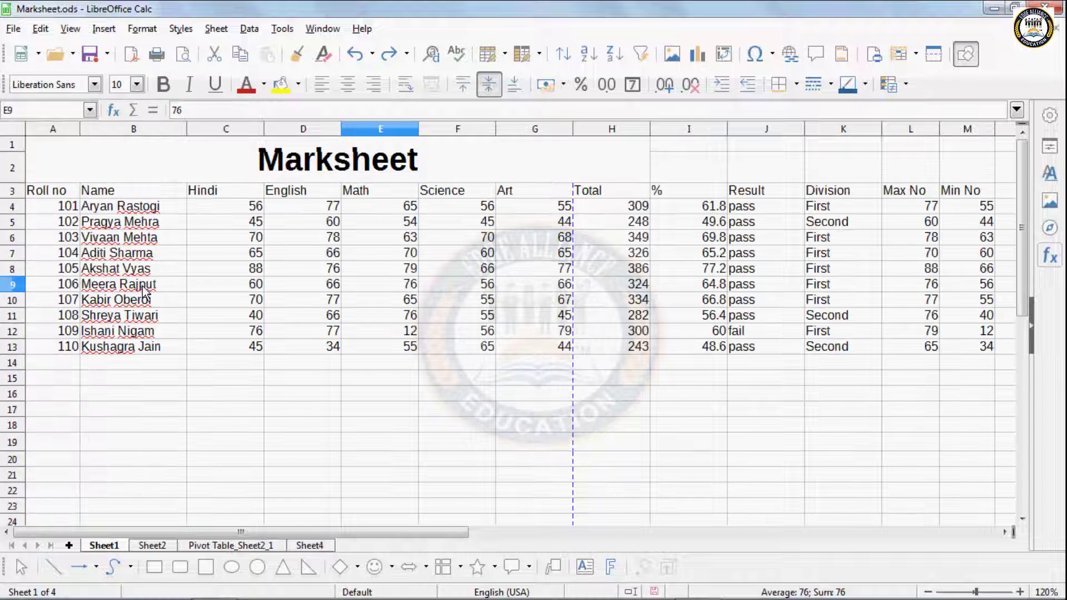
pyautogui.moveTo(1020, 300); pyautogui.dragTo(982, 295)
pyautogui.moveTo(392, 532); pyautogui.dragTo(295, 512)
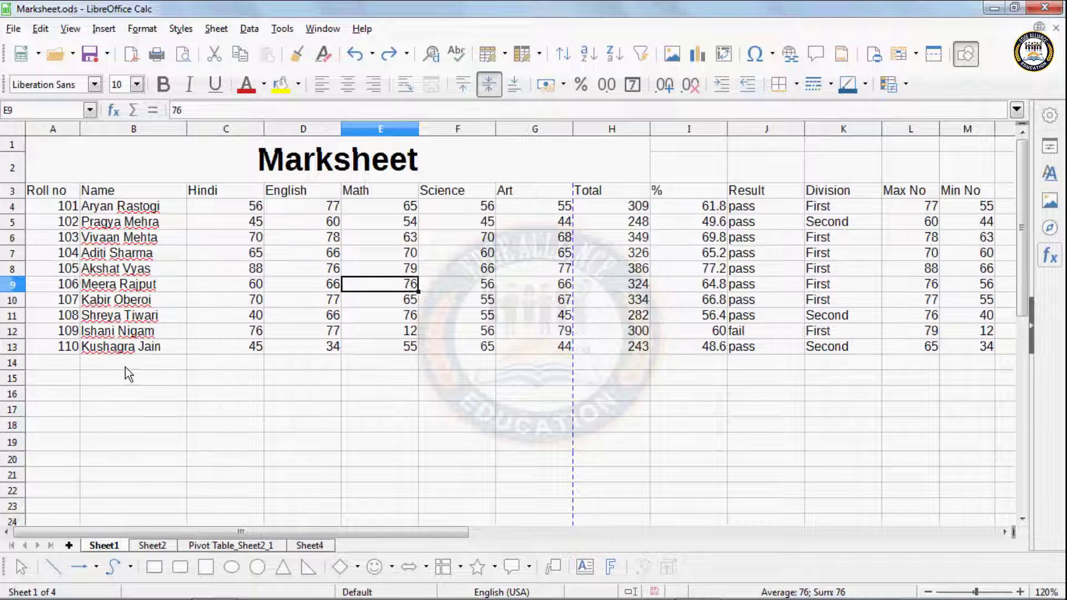
pyautogui.click(127, 391)
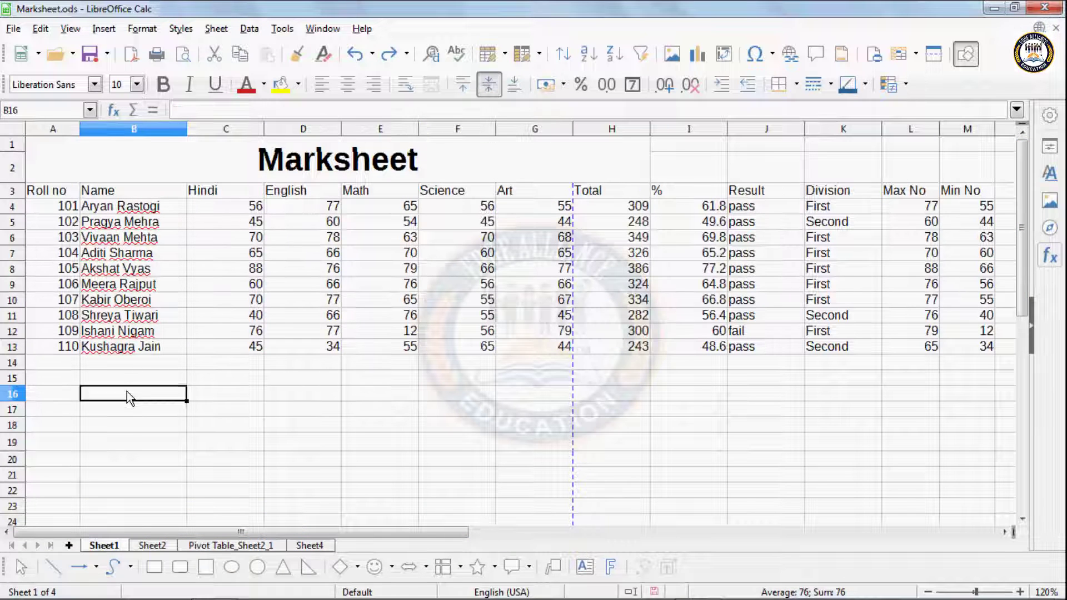
# Split the window above row 9 at cell A9, and remove the split again.
pyautogui.click(70, 30)
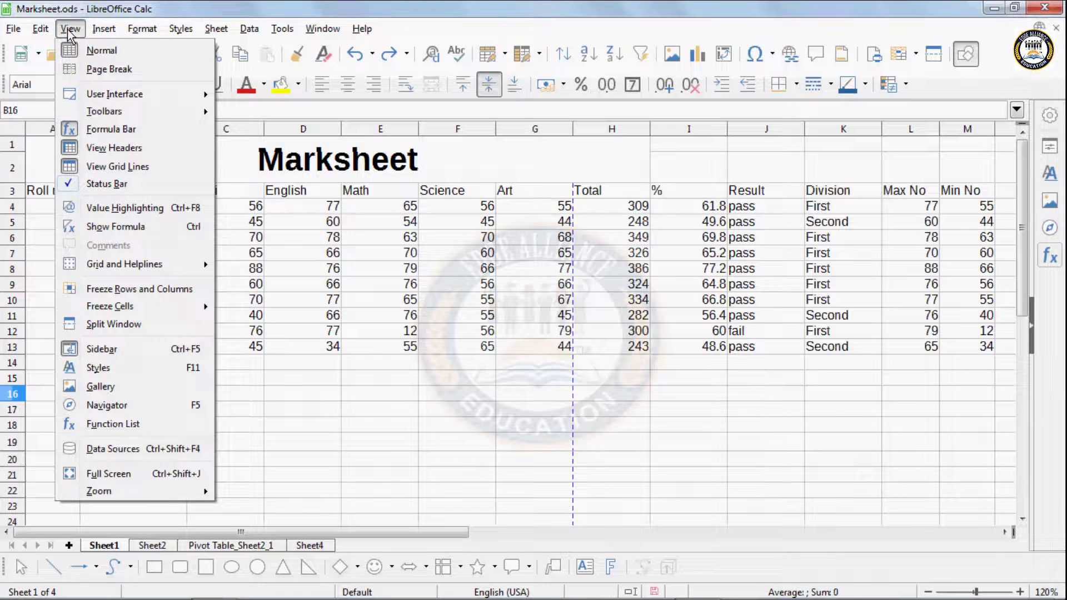
pyautogui.moveTo(108, 309)
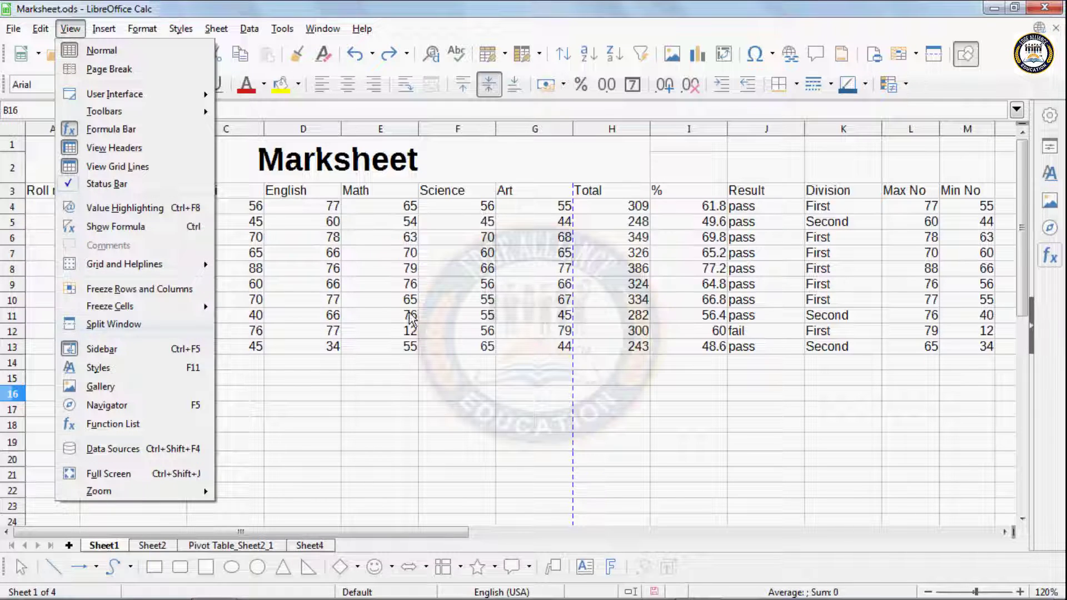
pyautogui.click(451, 303)
pyautogui.click(446, 287)
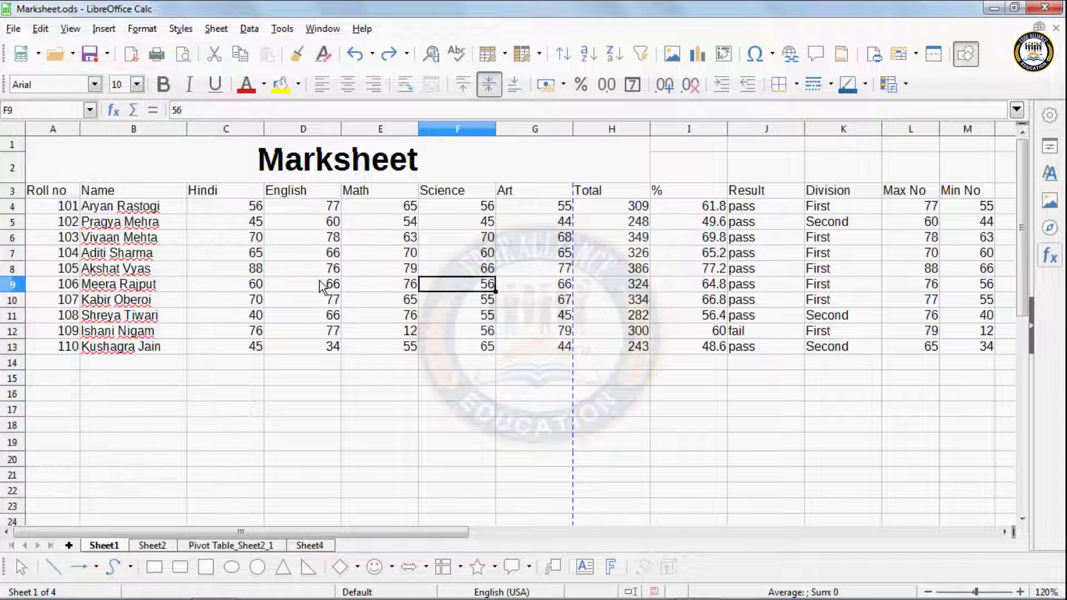
pyautogui.click(74, 284)
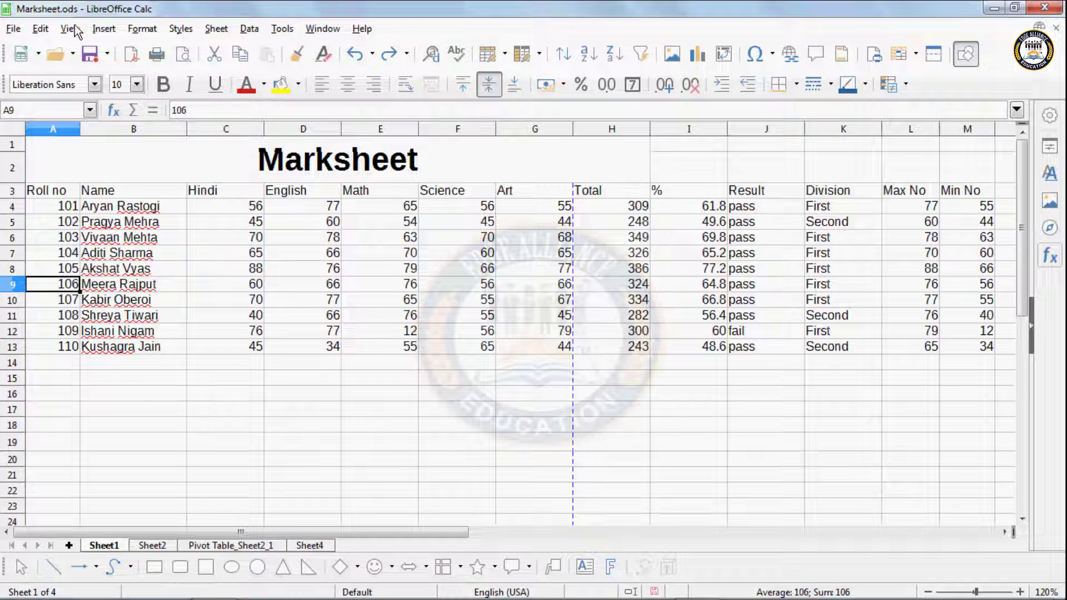
pyautogui.click(71, 28)
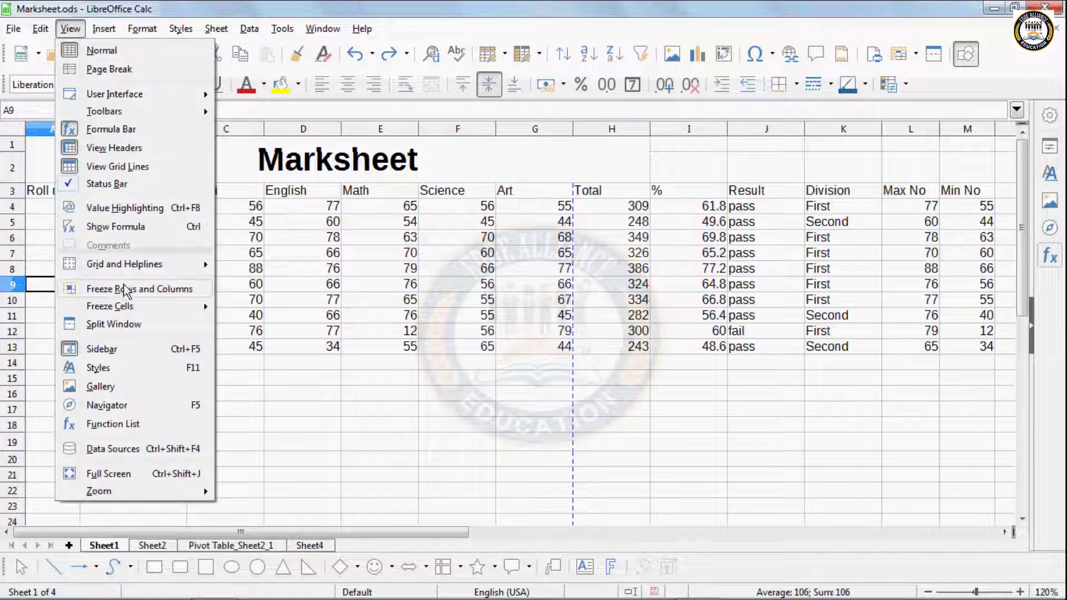
pyautogui.click(119, 325)
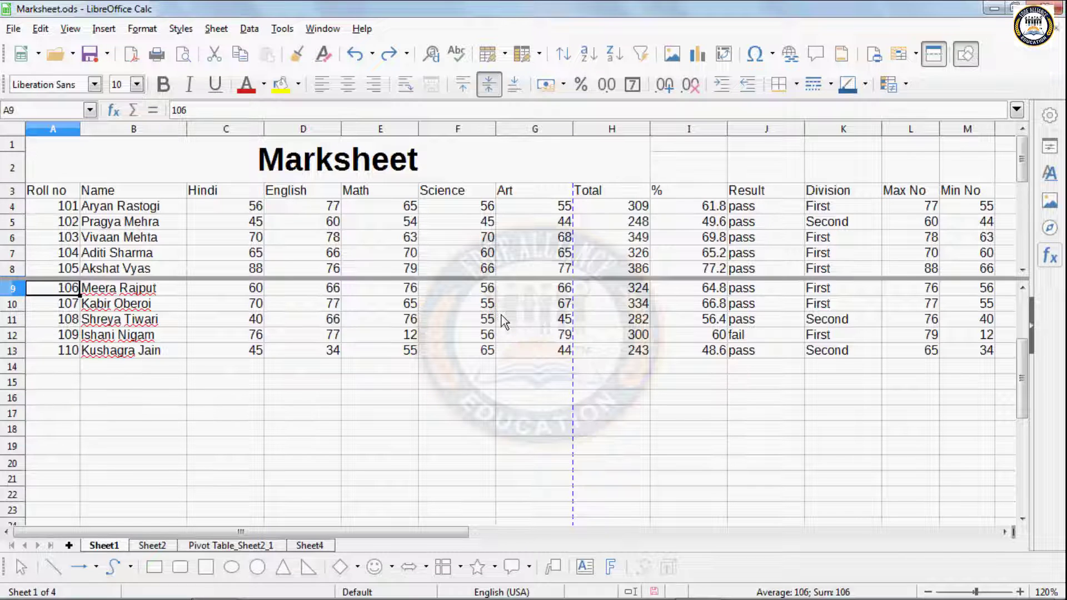
pyautogui.click(70, 29)
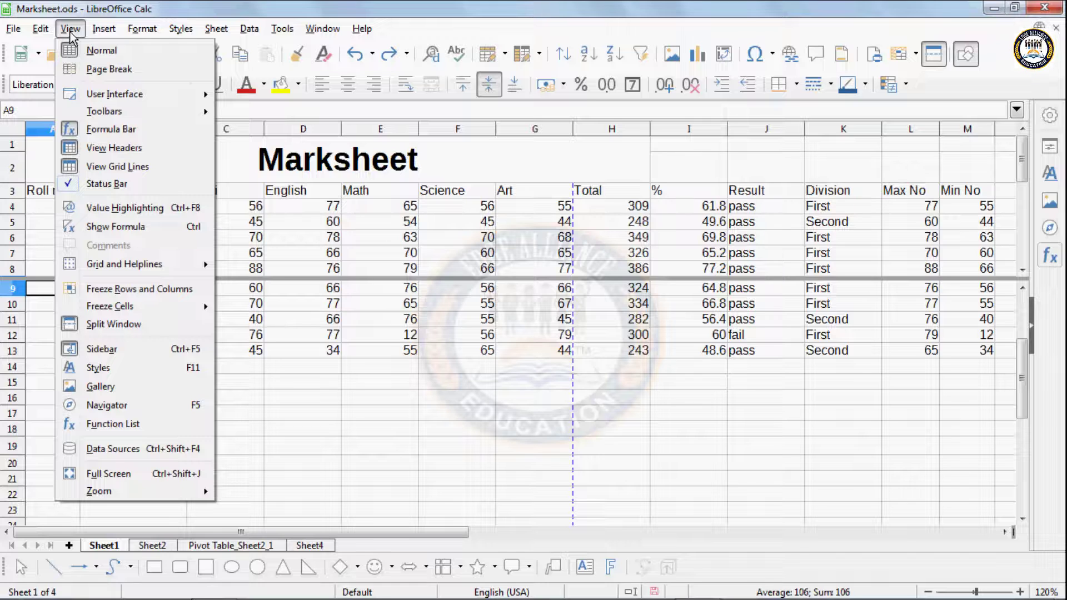
pyautogui.click(111, 325)
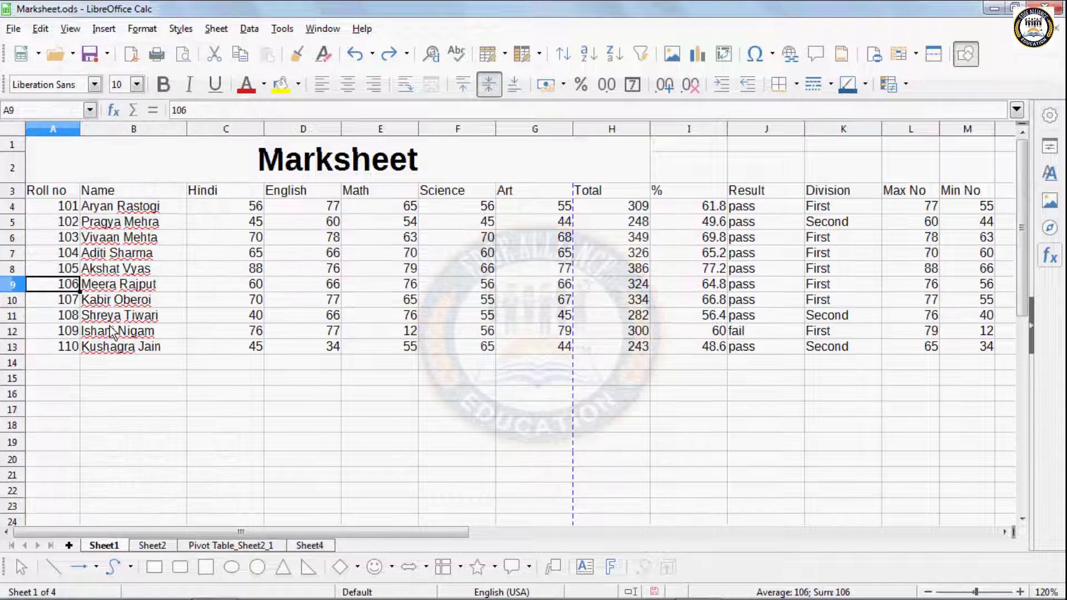
# Hide the sidebar and show it again.
pyautogui.click(71, 28)
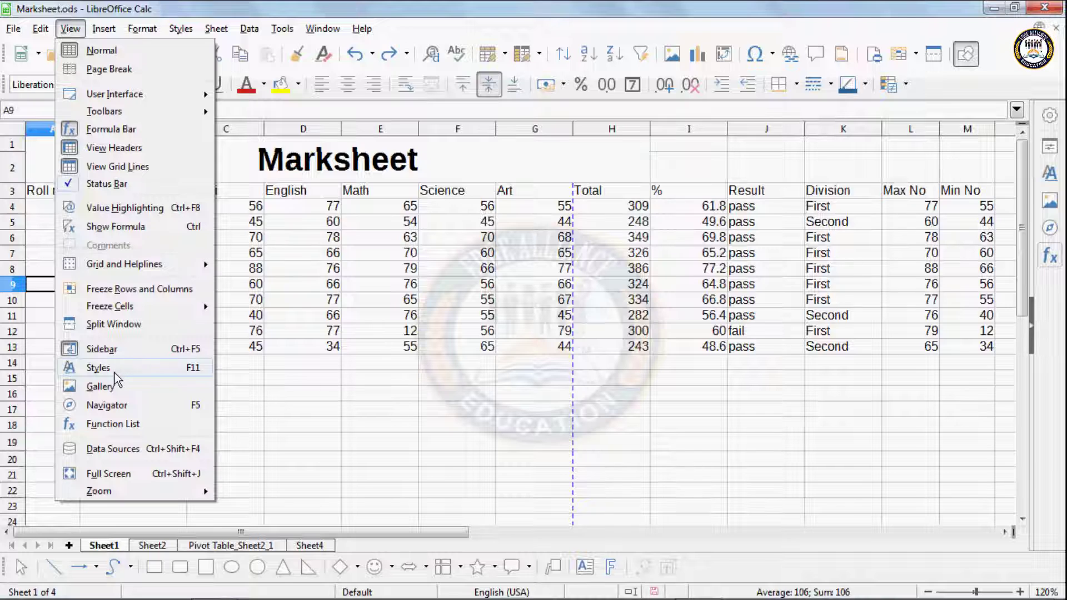
pyautogui.click(91, 350)
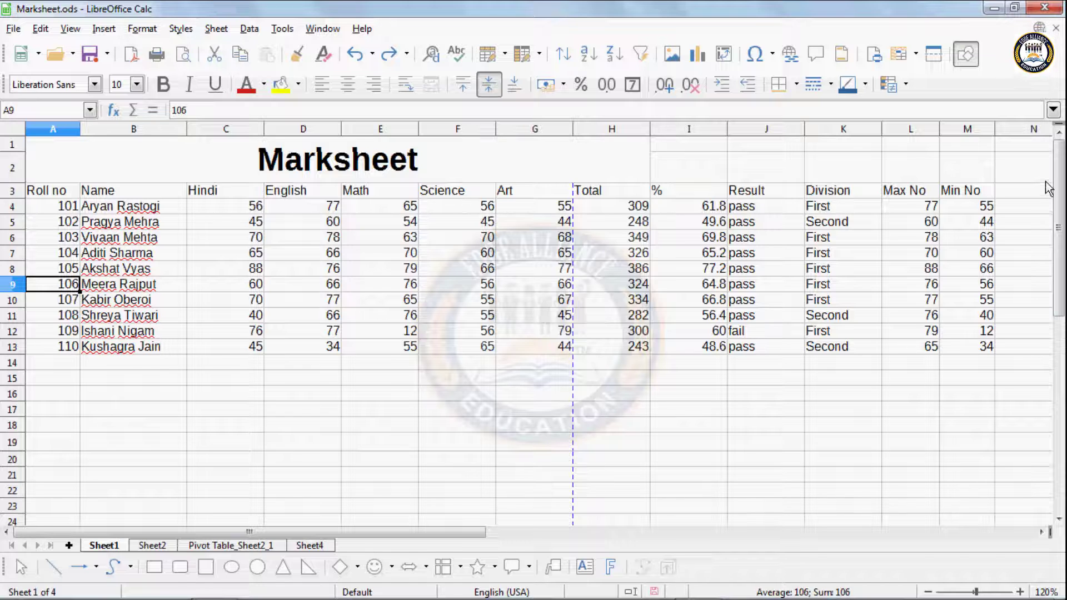
pyautogui.click(66, 31)
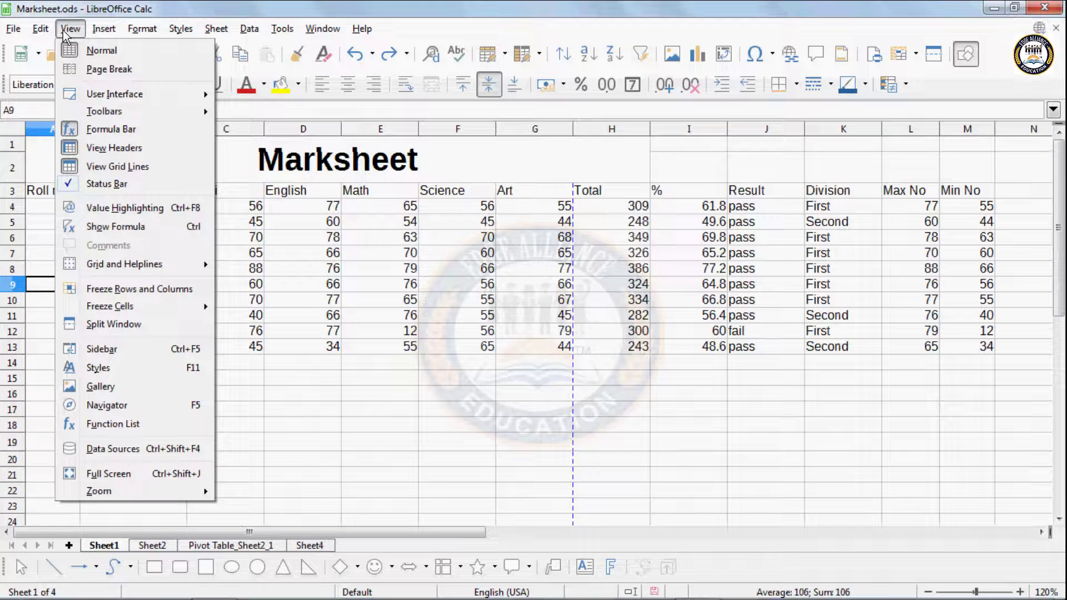
pyautogui.click(110, 354)
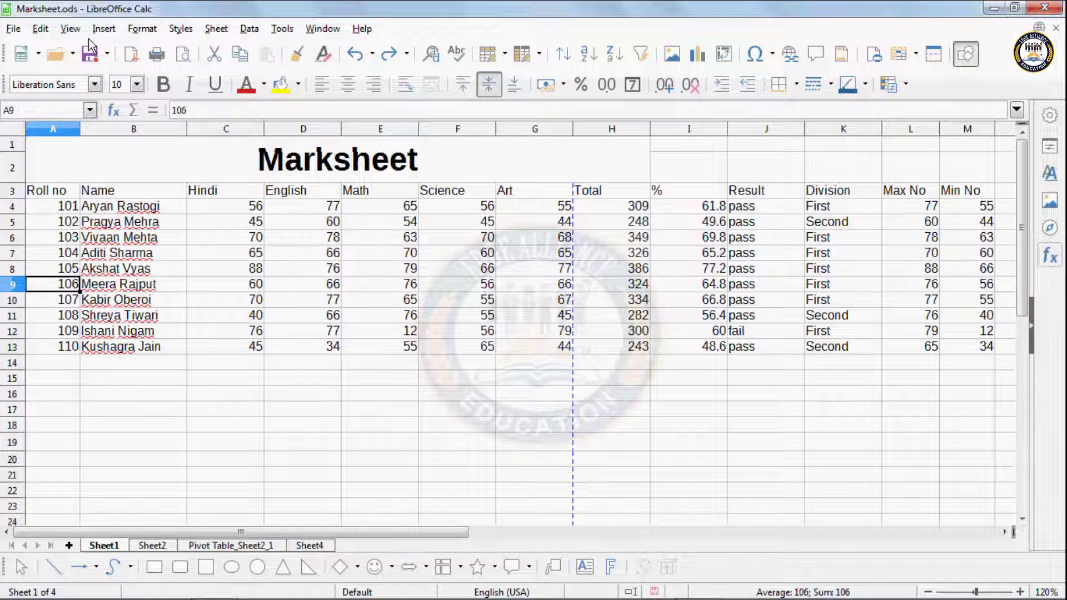
# Show the cell styles, expand the Accent group and apply Accent 1 to the range A3:F8.
pyautogui.click(72, 32)
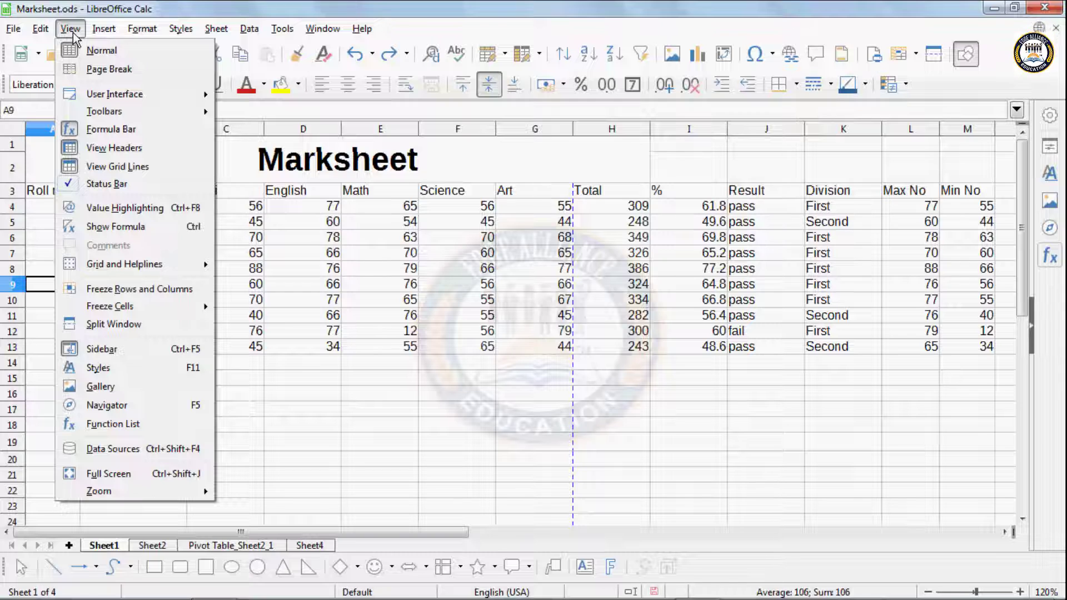
pyautogui.click(98, 367)
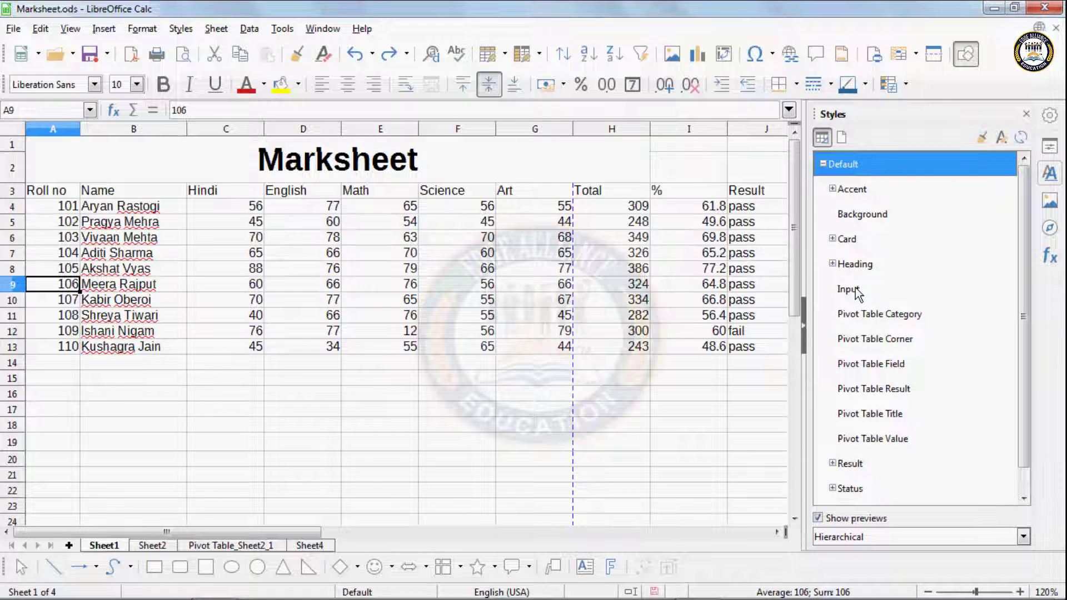
pyautogui.click(833, 189)
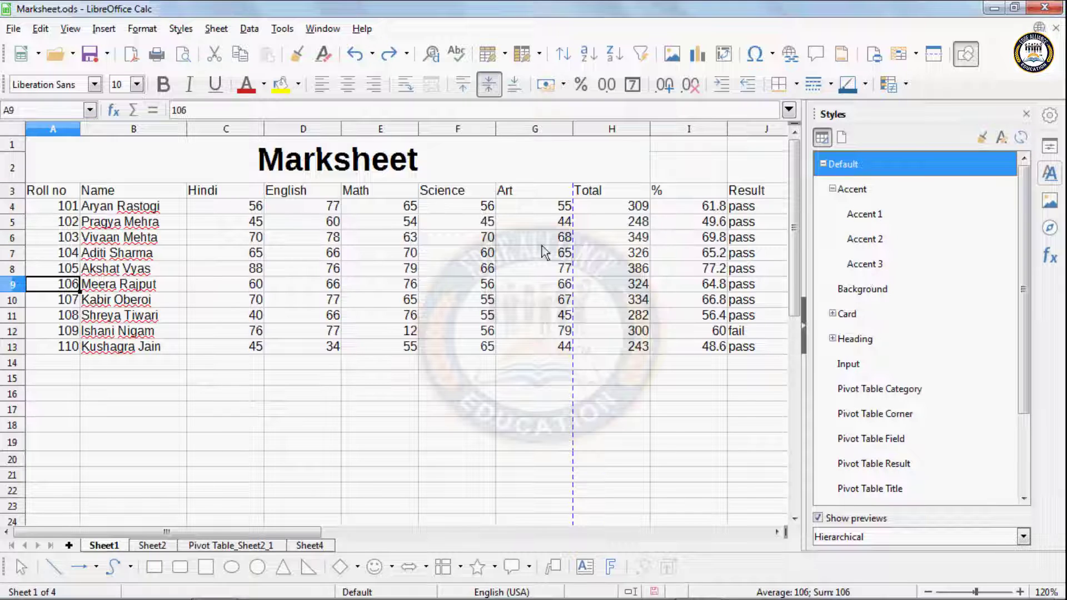
pyautogui.moveTo(72, 192); pyautogui.dragTo(438, 268)
pyautogui.doubleClick(863, 214)
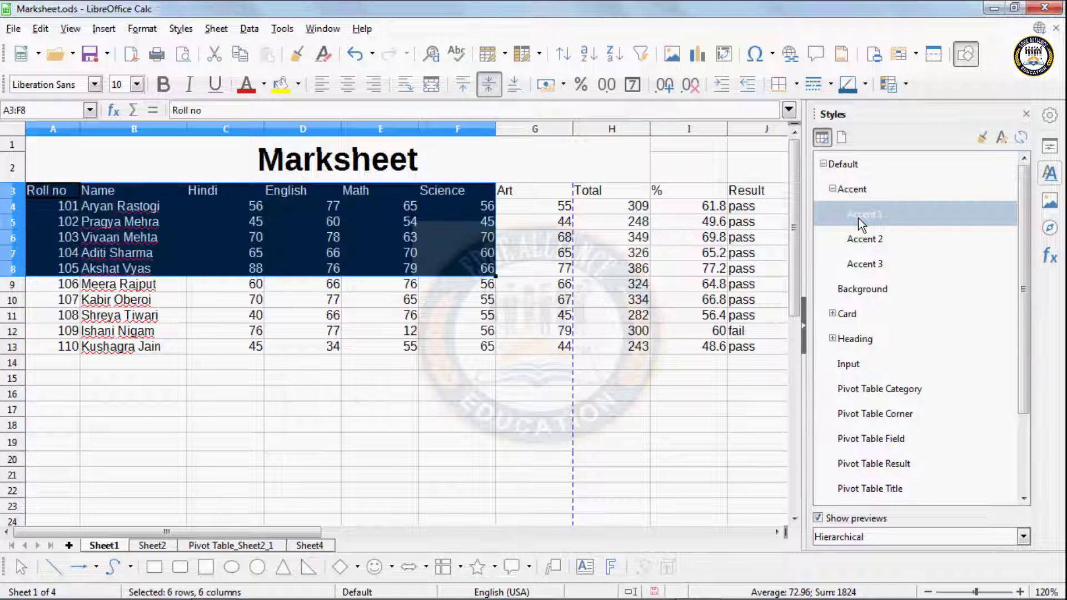
# Apply the Accent 2 style to the range G7:I12 and replace it with the Background style.
pyautogui.moveTo(537, 254)
pyautogui.mouseDown()
pyautogui.moveTo(609, 299)
pyautogui.moveTo(713, 333)
pyautogui.mouseUp()
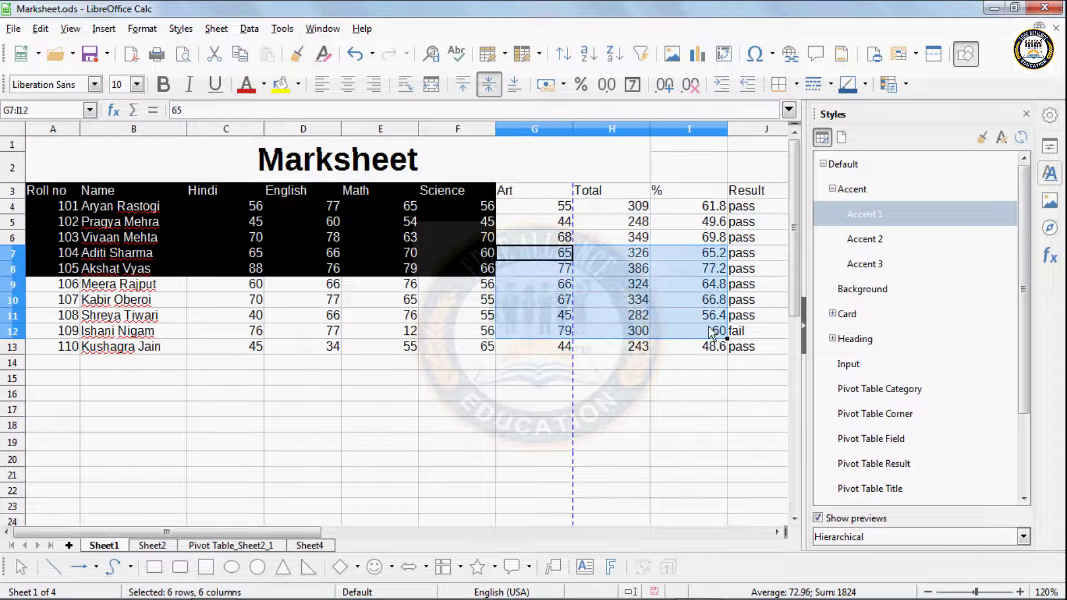
pyautogui.doubleClick(863, 239)
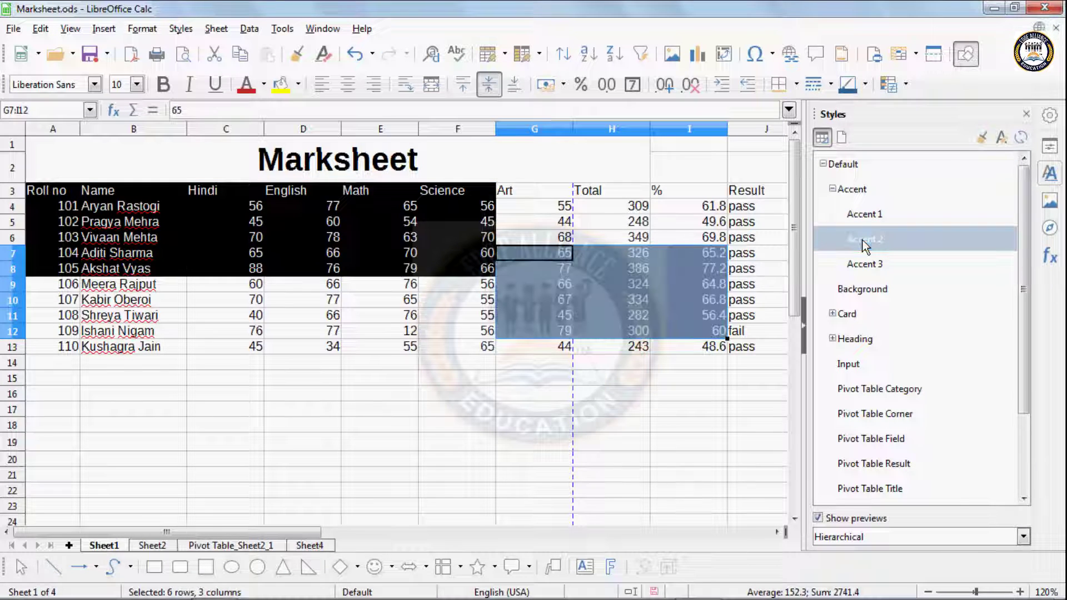
pyautogui.doubleClick(859, 289)
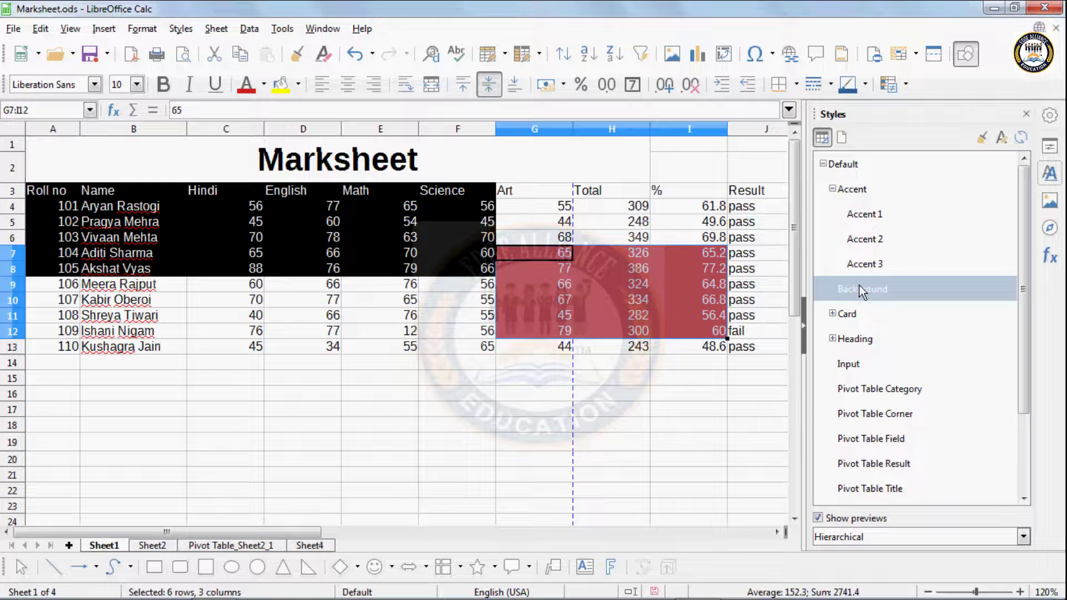
# Expand the Heading style group and apply Heading1 followed by Heading 1 to the range G7:I12.
pyautogui.click(839, 340)
pyautogui.click(832, 338)
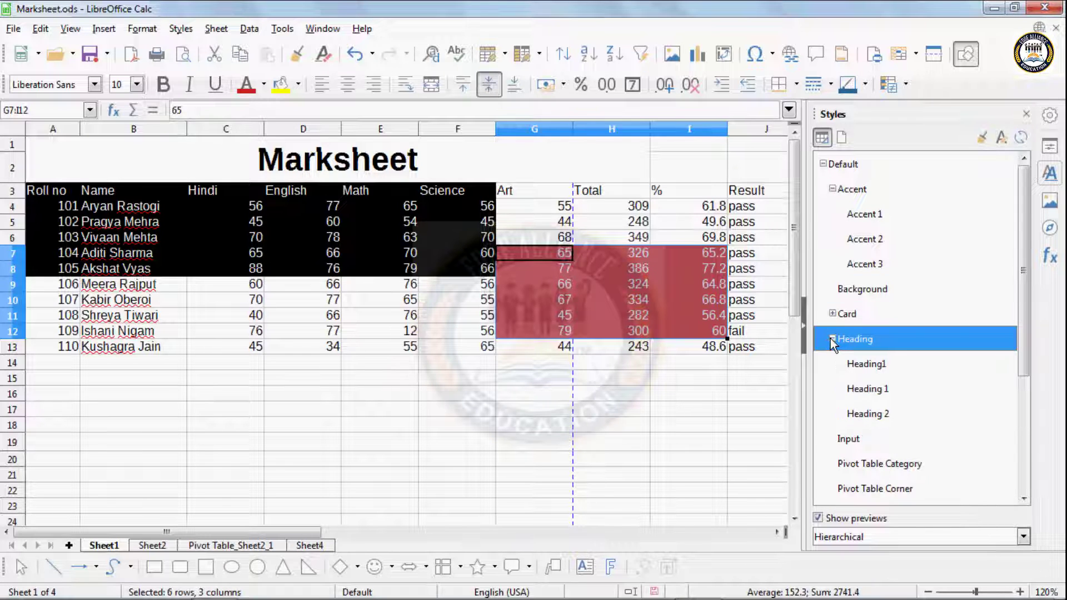
pyautogui.click(861, 367)
pyautogui.doubleClick(859, 364)
pyautogui.doubleClick(862, 388)
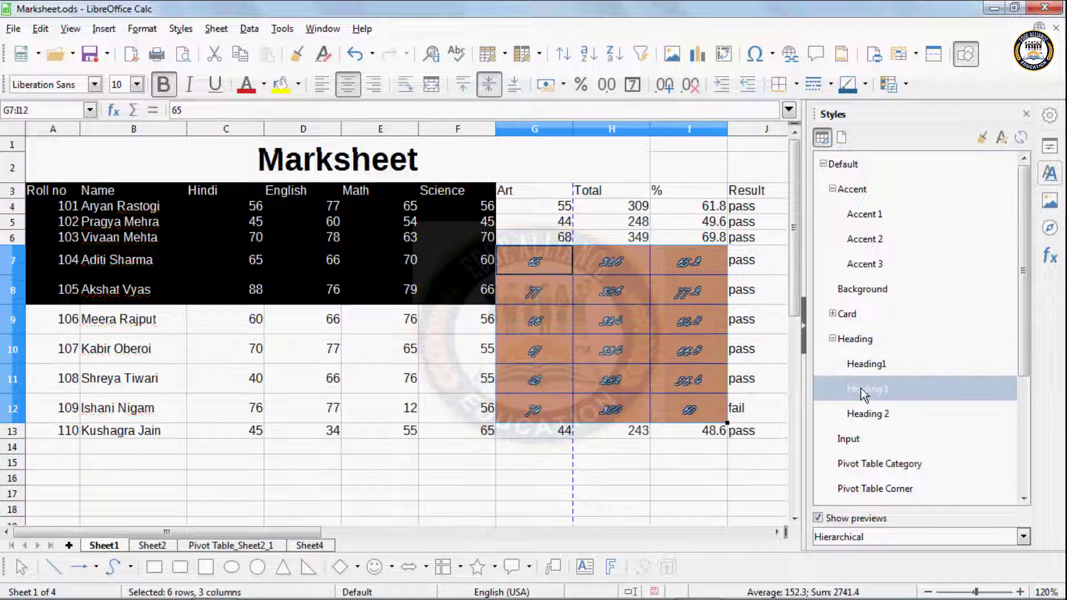
# Apply the Heading 2 style to the range G7:I12 and replace it with the Heading1 style.
pyautogui.click(865, 416)
pyautogui.doubleClick(863, 415)
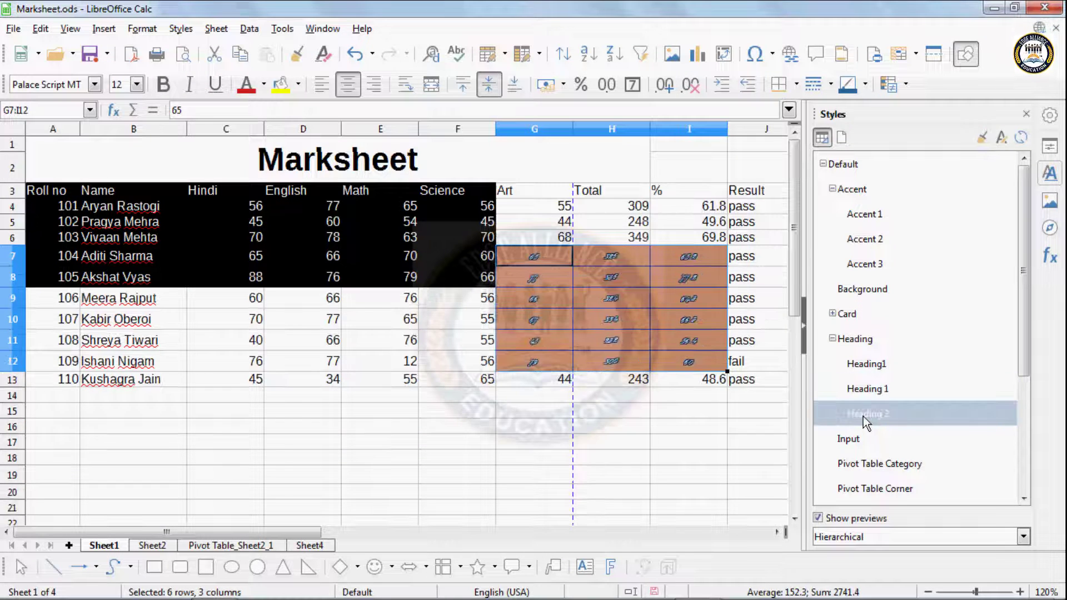
pyautogui.click(866, 365)
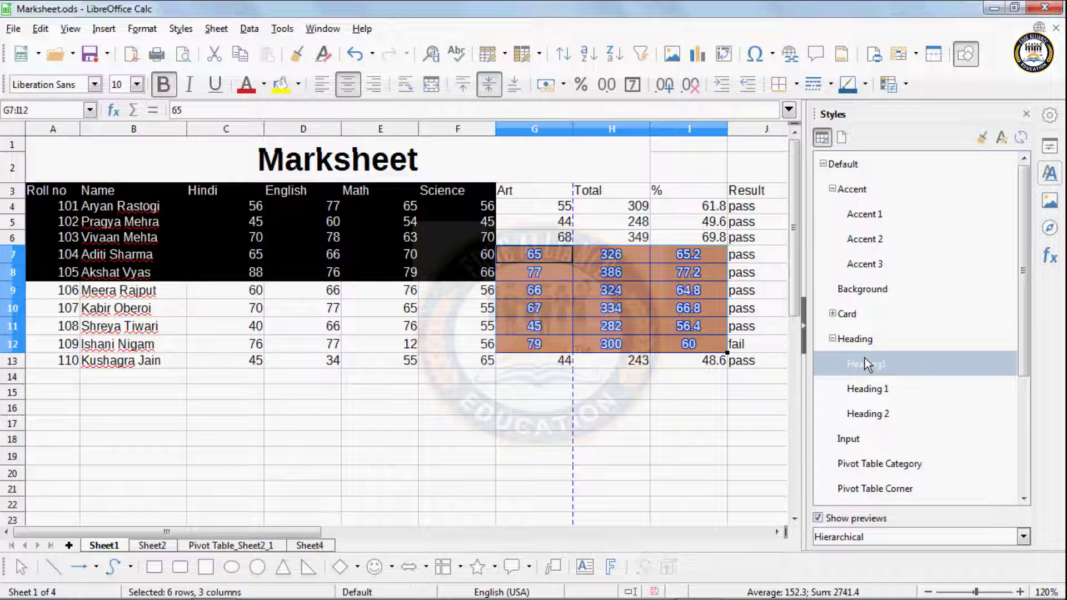
# Expand the Text group at the end of the cell styles list to view its styles.
pyautogui.moveTo(1024, 345); pyautogui.dragTo(1032, 486)
pyautogui.click(832, 489)
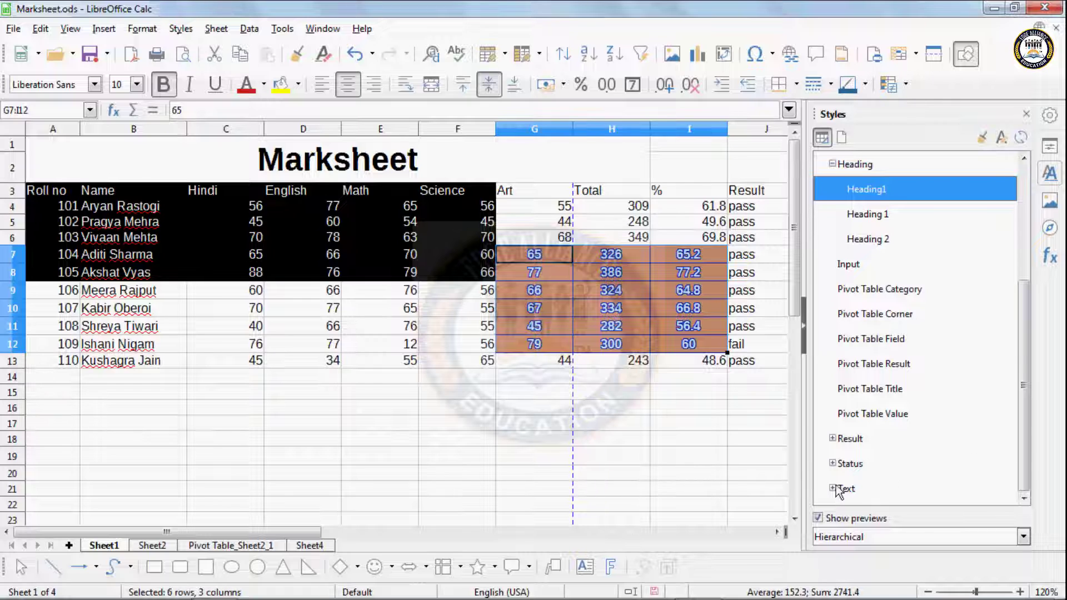
pyautogui.scroll(-1, 945, 480)
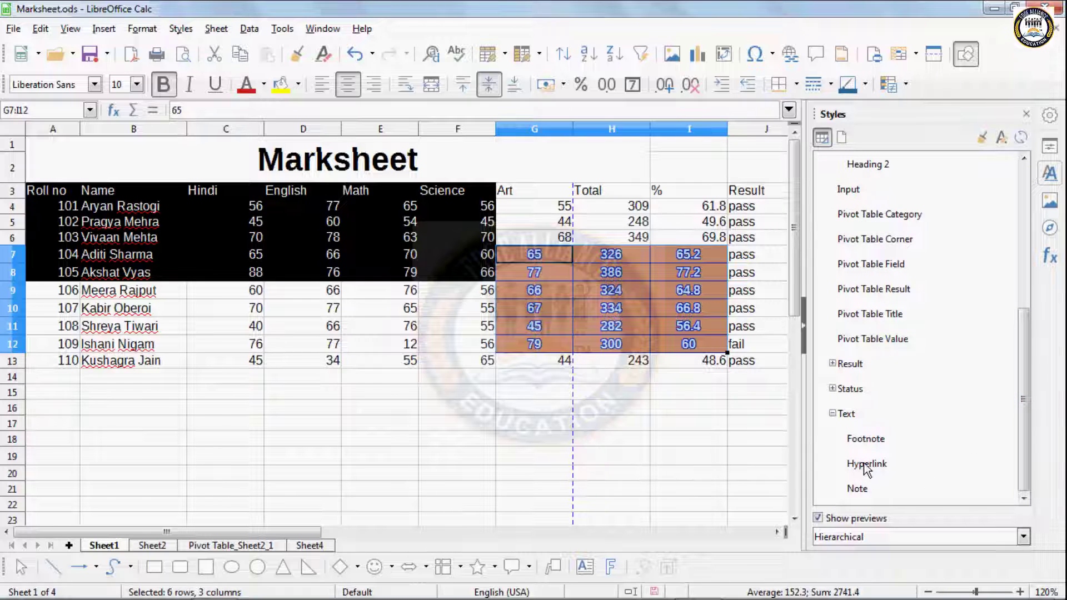
# View the page styles, return to the cell styles and close the Styles deck.
pyautogui.click(841, 140)
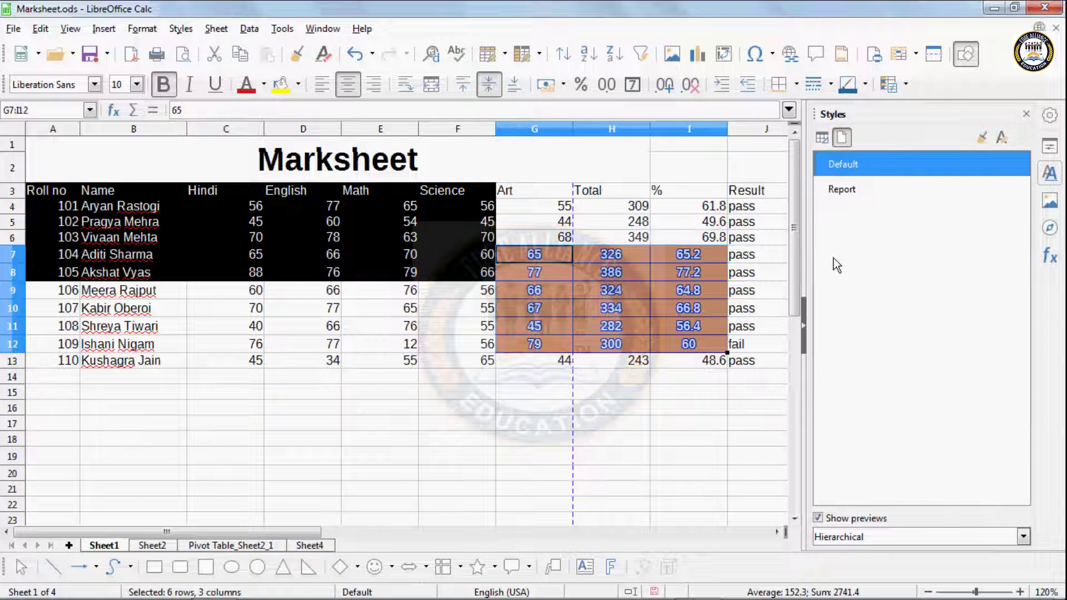
pyautogui.click(822, 137)
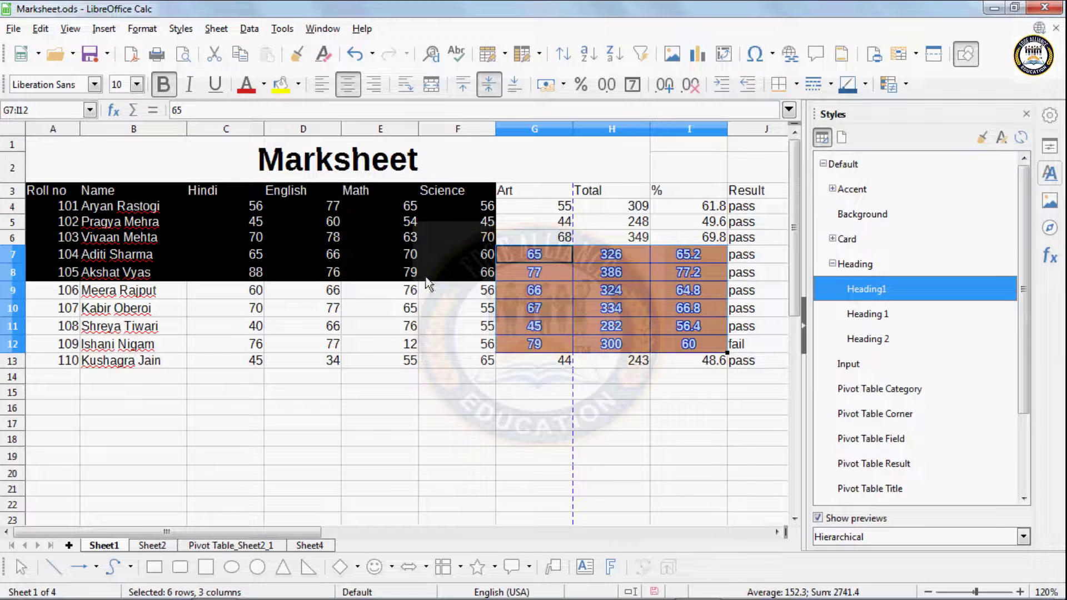
pyautogui.click(1025, 114)
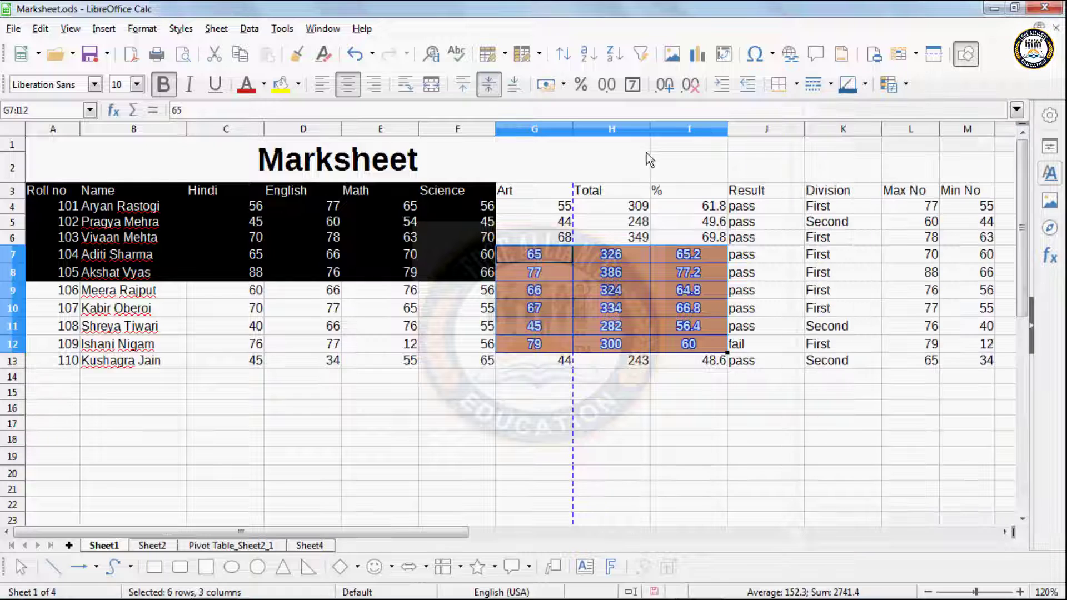
# Reset the range A3:J13 to the Default cell style.
pyautogui.moveTo(66, 192); pyautogui.dragTo(748, 367)
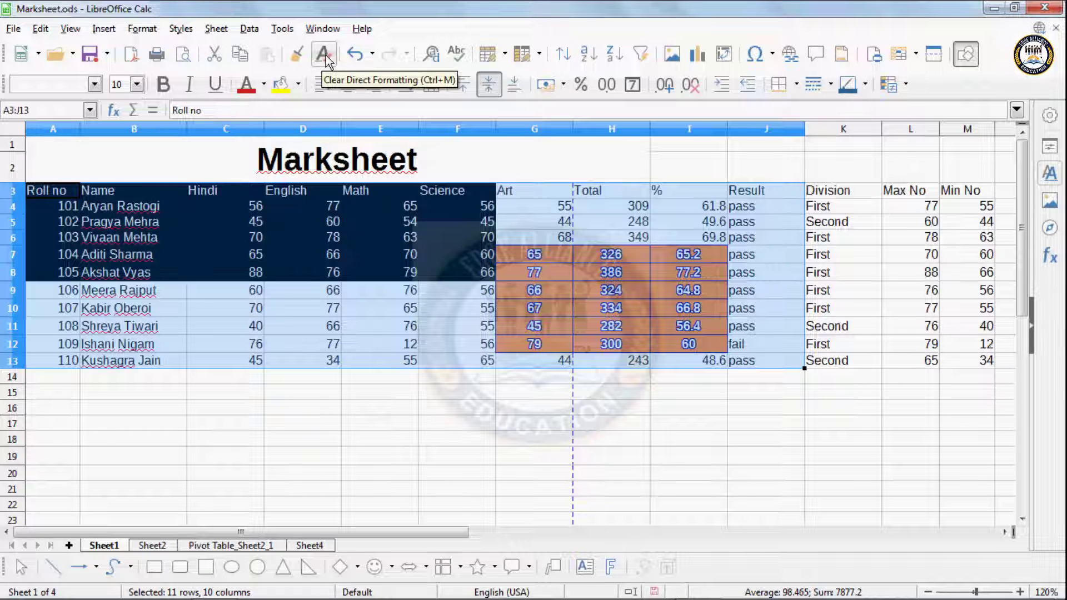
pyautogui.click(177, 31)
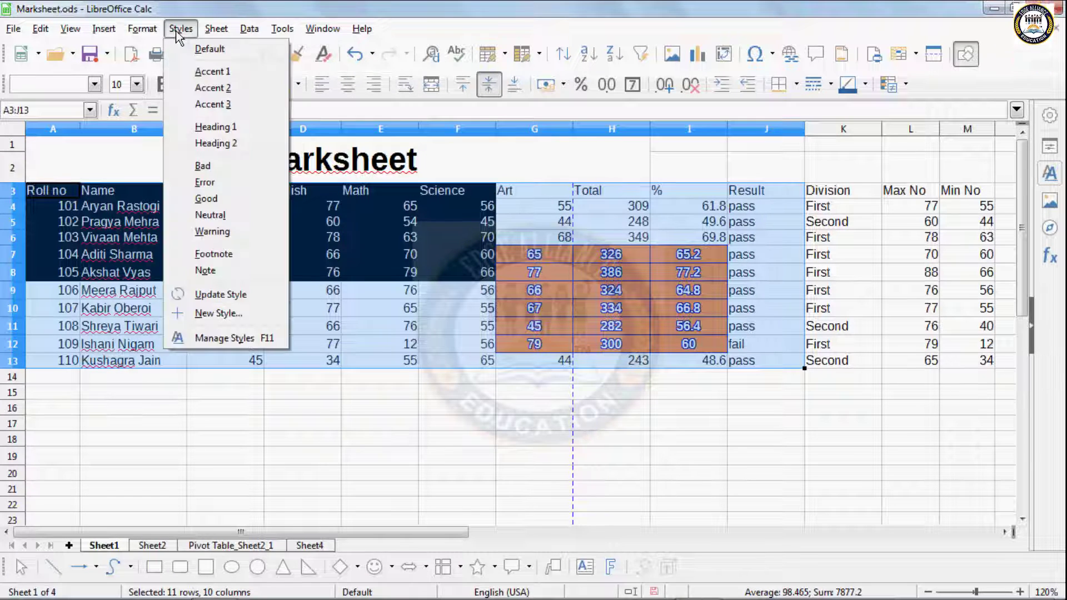
pyautogui.click(210, 49)
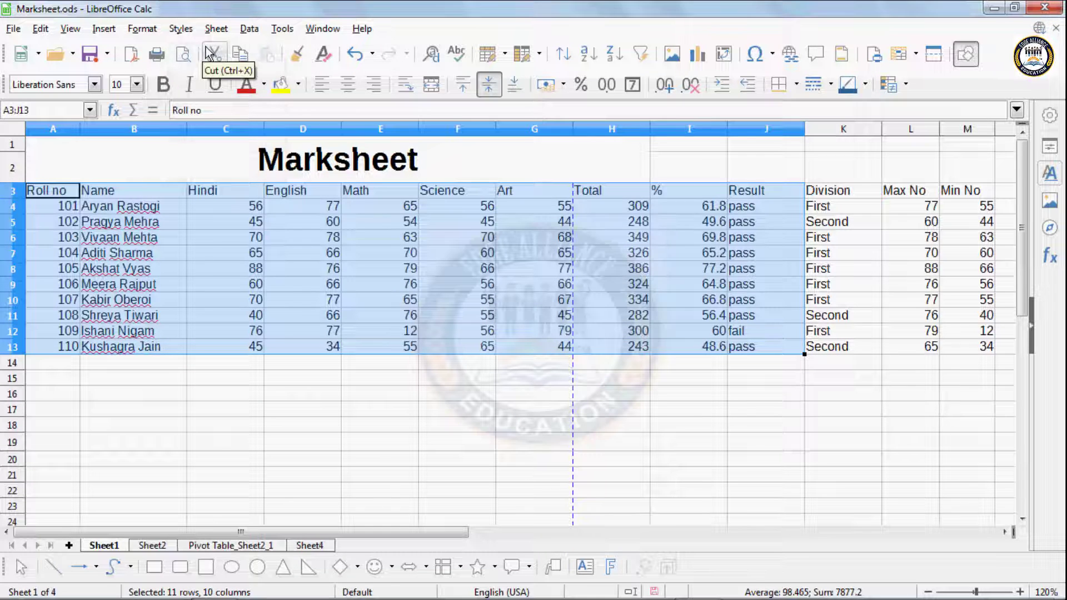
pyautogui.click(148, 221)
# Open the Gallery and browse the Bullets, Computers, Diagrams and Environment themes.
pyautogui.click(71, 28)
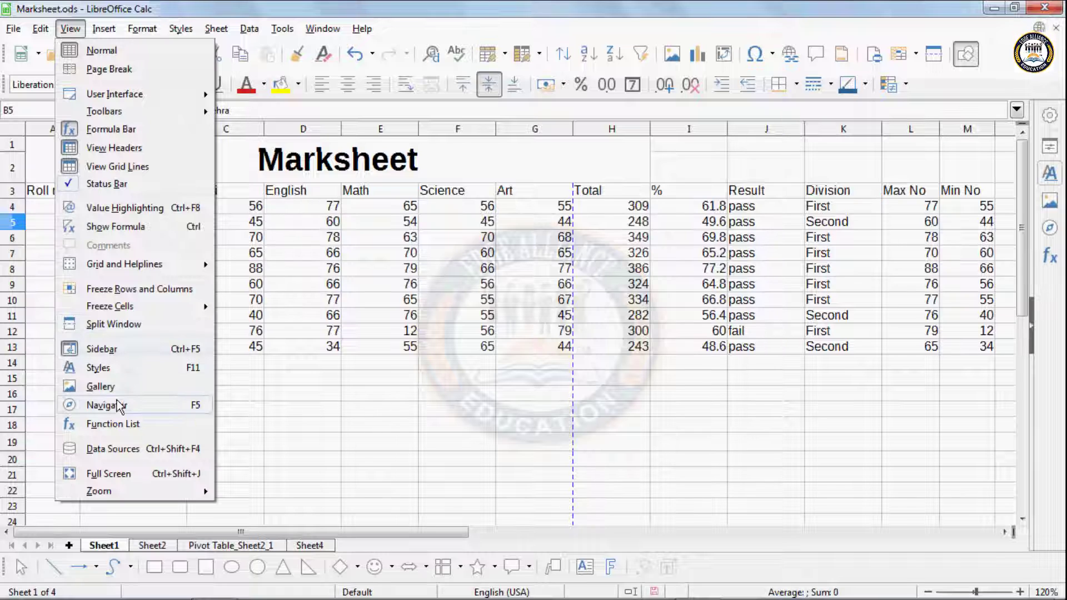
pyautogui.click(100, 387)
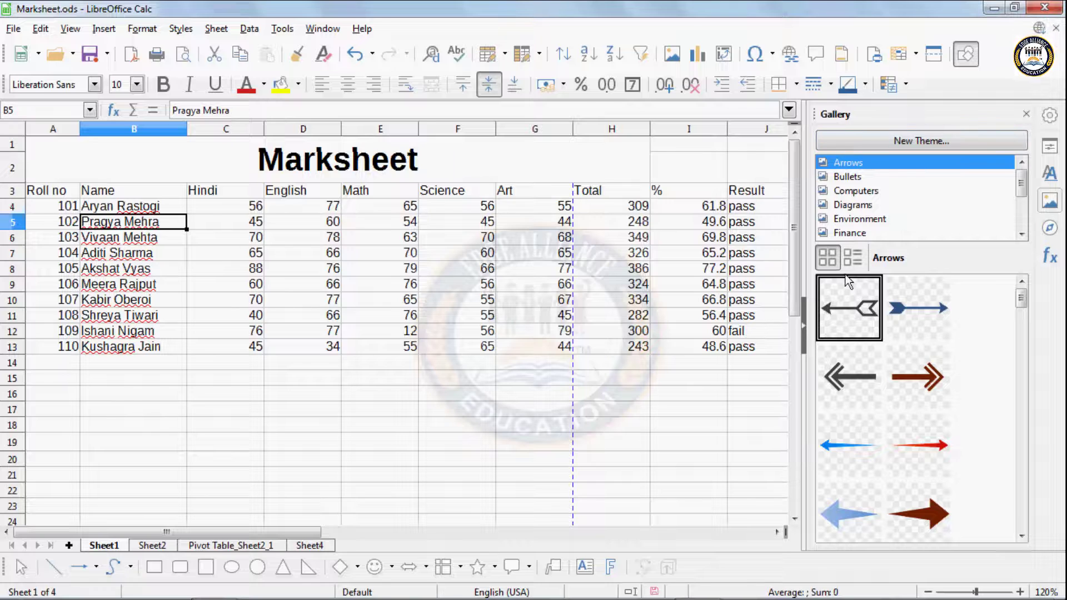
pyautogui.click(846, 177)
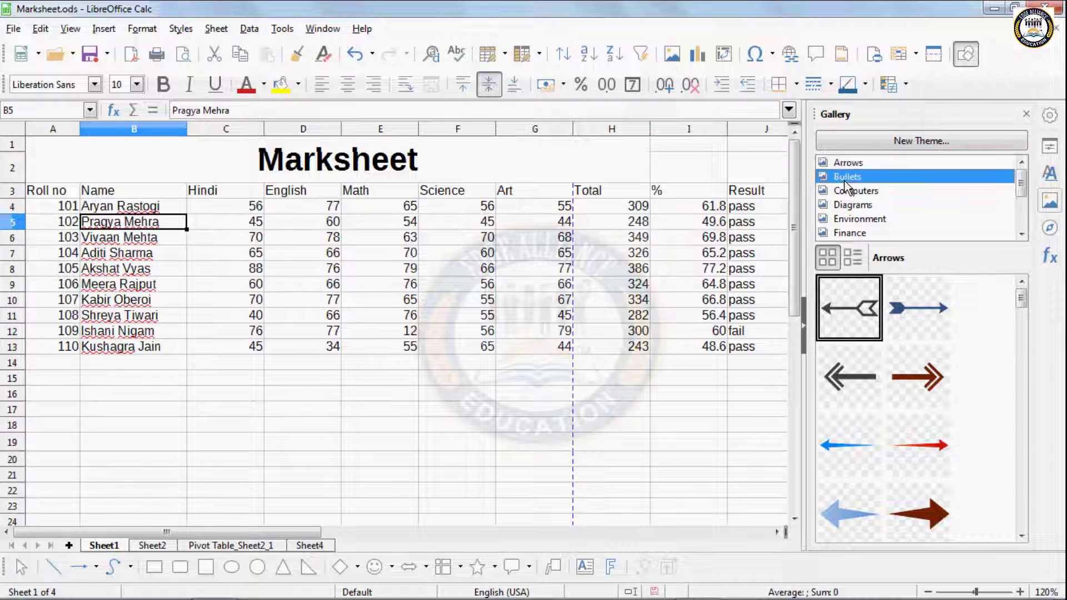
pyautogui.click(850, 191)
pyautogui.click(851, 204)
pyautogui.click(850, 219)
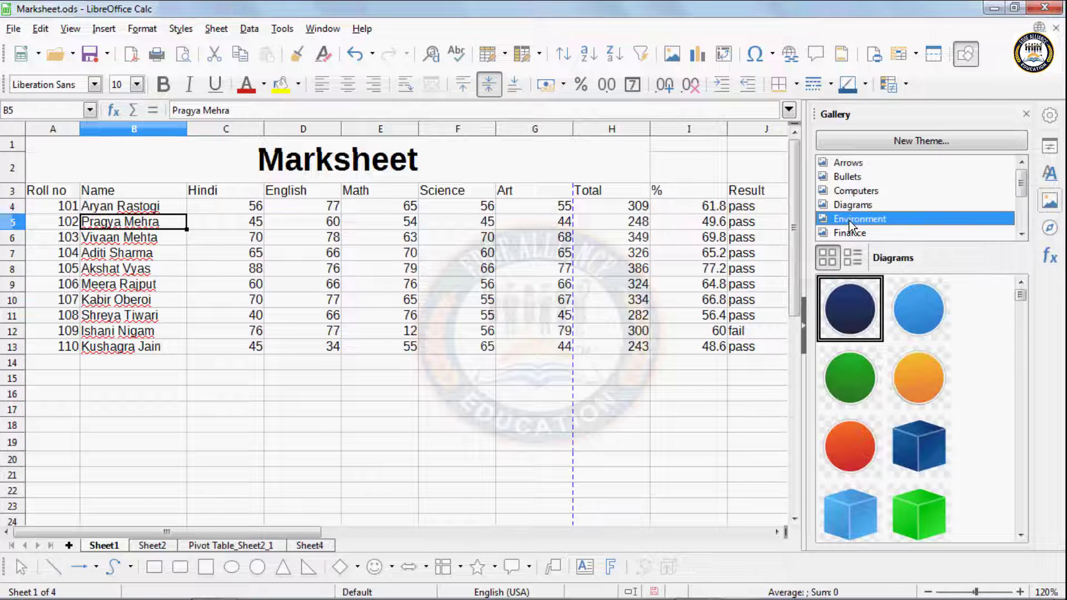
pyautogui.moveTo(1022, 188)
pyautogui.mouseDown()
pyautogui.moveTo(1021, 222)
pyautogui.moveTo(1021, 184)
pyautogui.mouseUp()
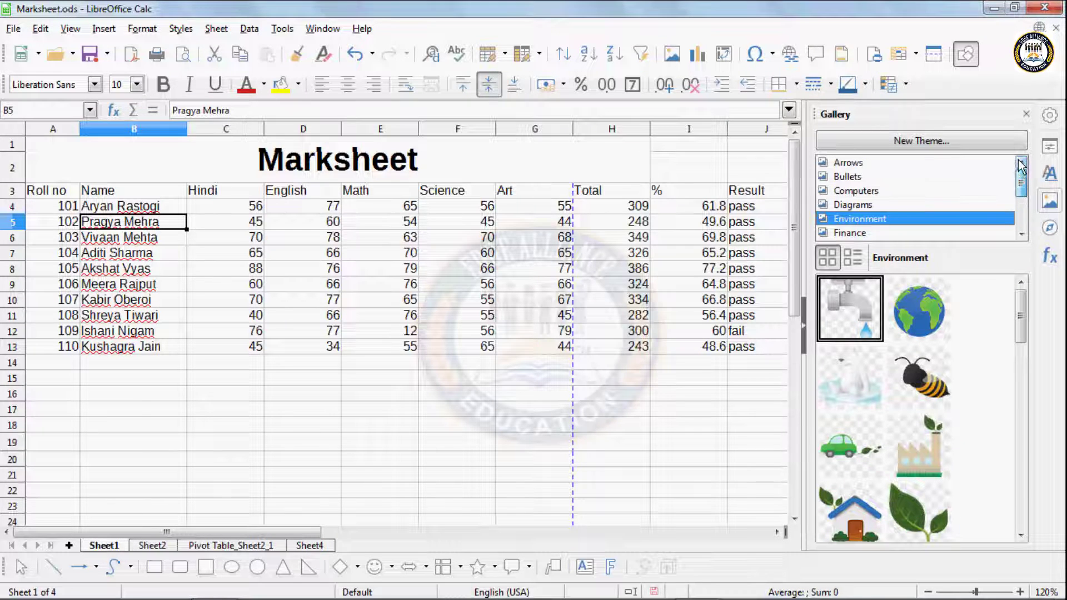
# Insert the green circular arrow from the Gallery's Arrows theme into the sheet.
pyautogui.click(859, 163)
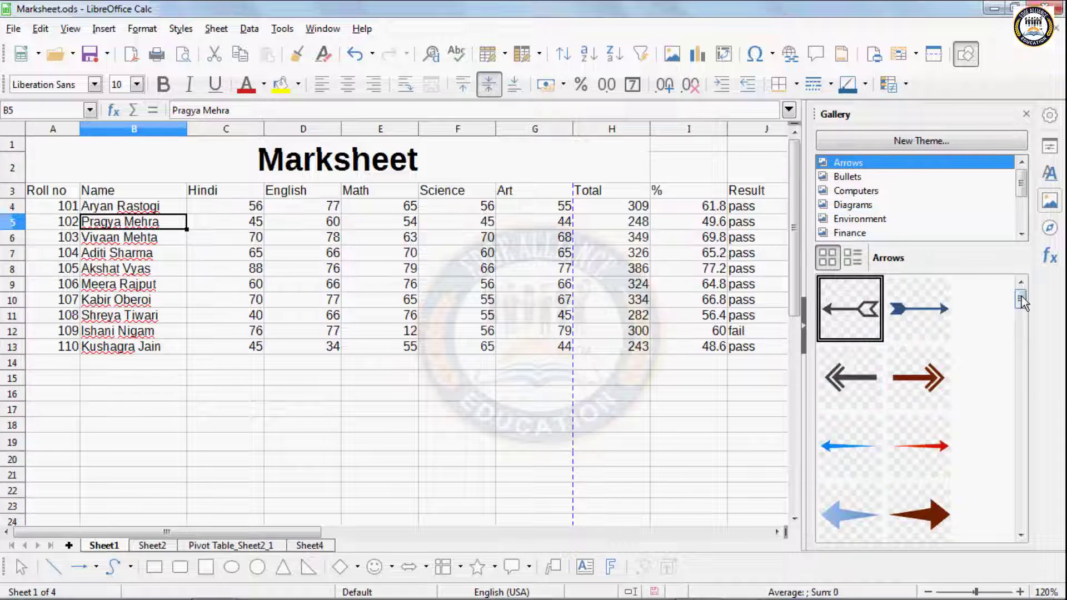
pyautogui.moveTo(1021, 300); pyautogui.dragTo(1023, 397)
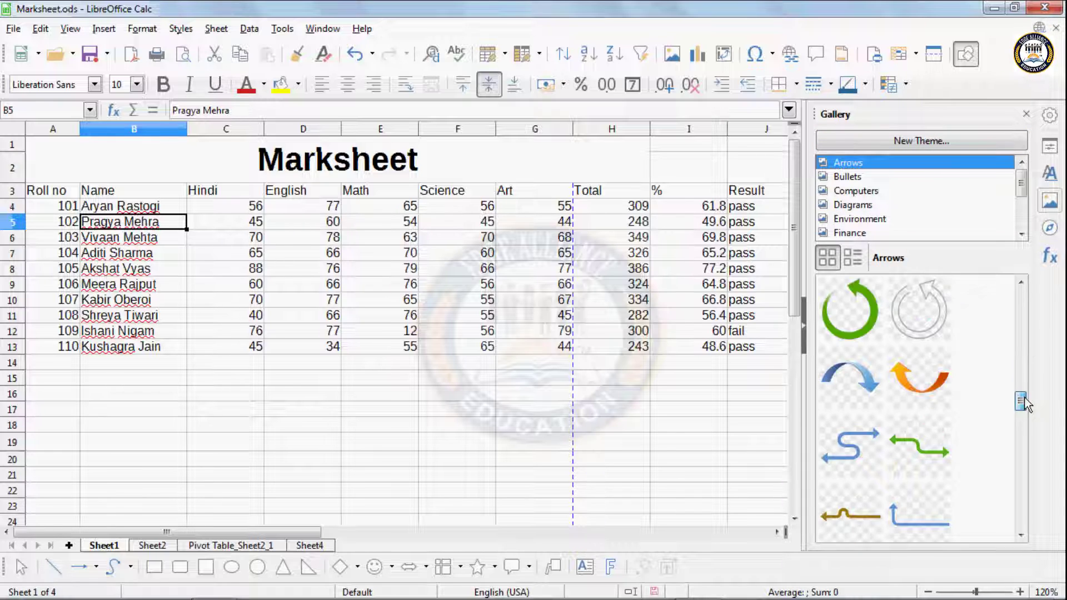
pyautogui.click(869, 328)
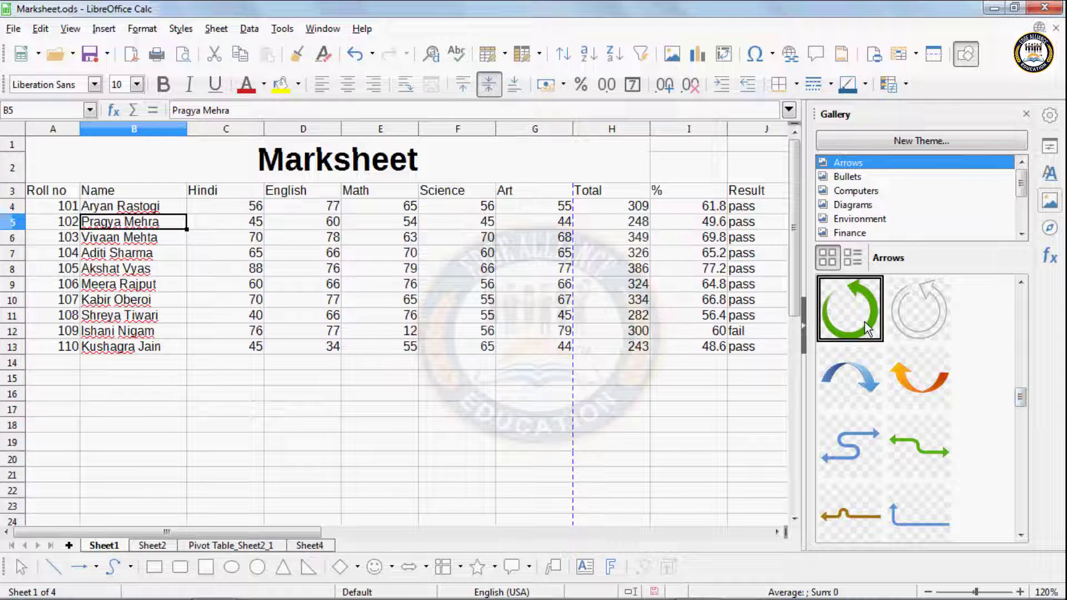
pyautogui.rightClick(864, 322)
pyautogui.click(900, 333)
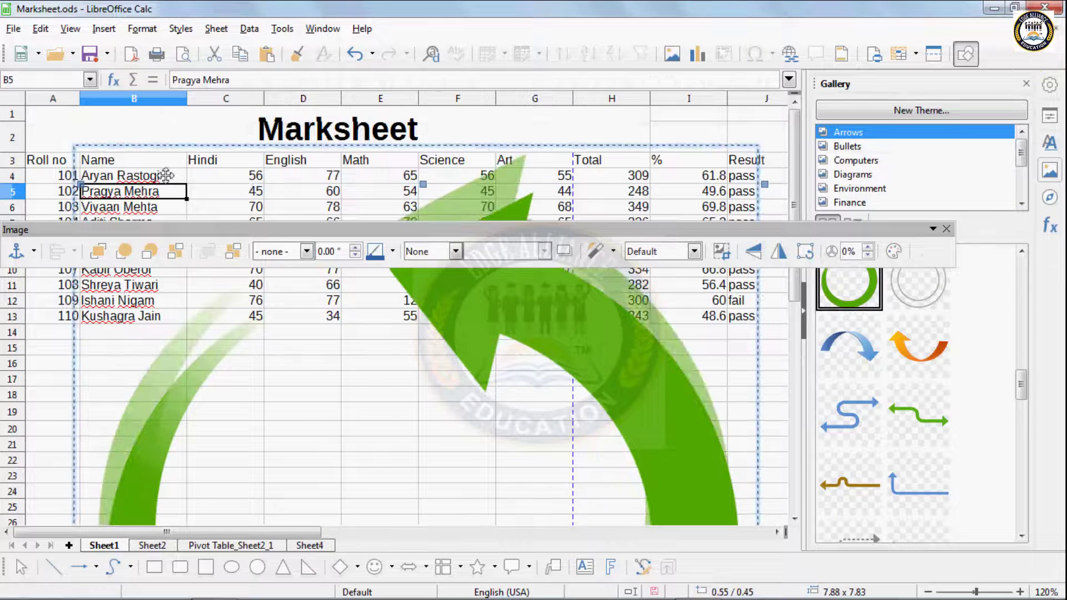
# Shrink the inserted arrow image to about 4.21 × 4.19 inches and move it below the marksheet table.
pyautogui.moveTo(73, 143); pyautogui.dragTo(393, 465)
pyautogui.moveTo(654, 504); pyautogui.dragTo(368, 351)
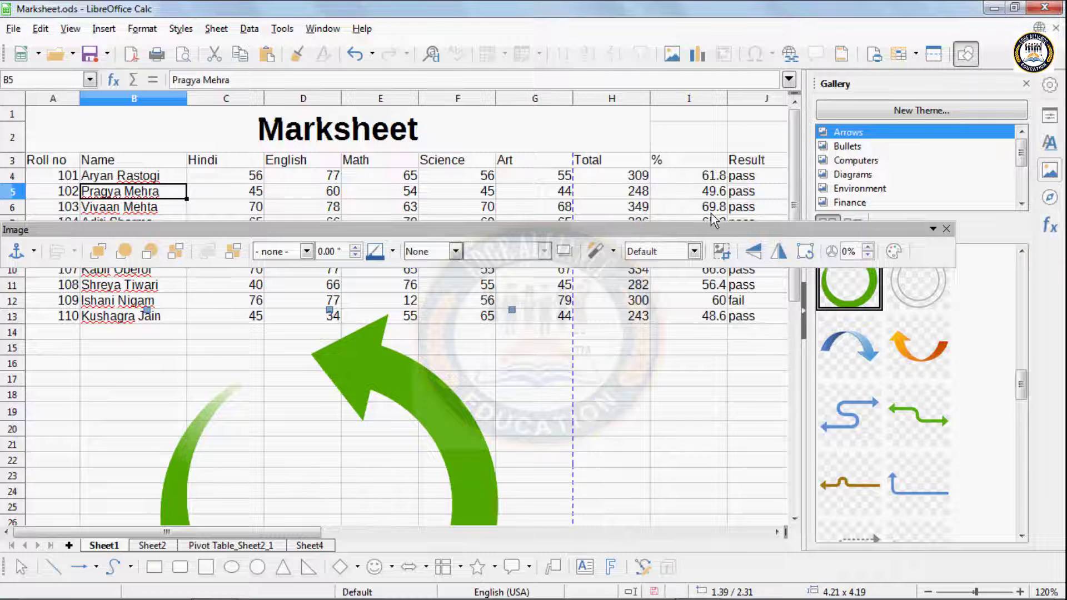
# Delete the blue circle that overlaps the green arrow image.
pyautogui.moveTo(791, 163); pyautogui.dragTo(793, 207)
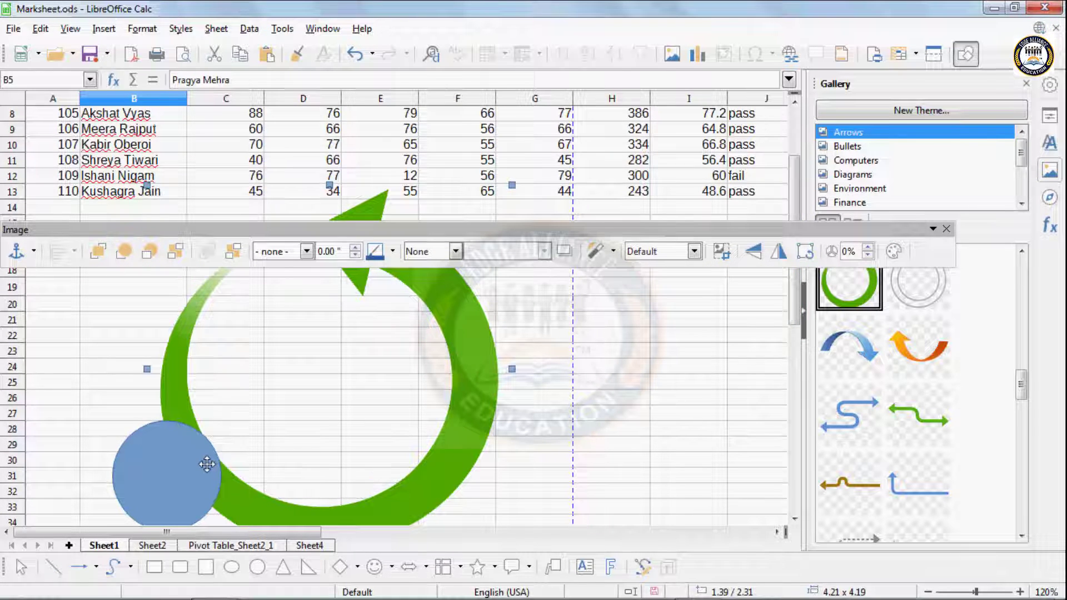
pyautogui.press('Escape')
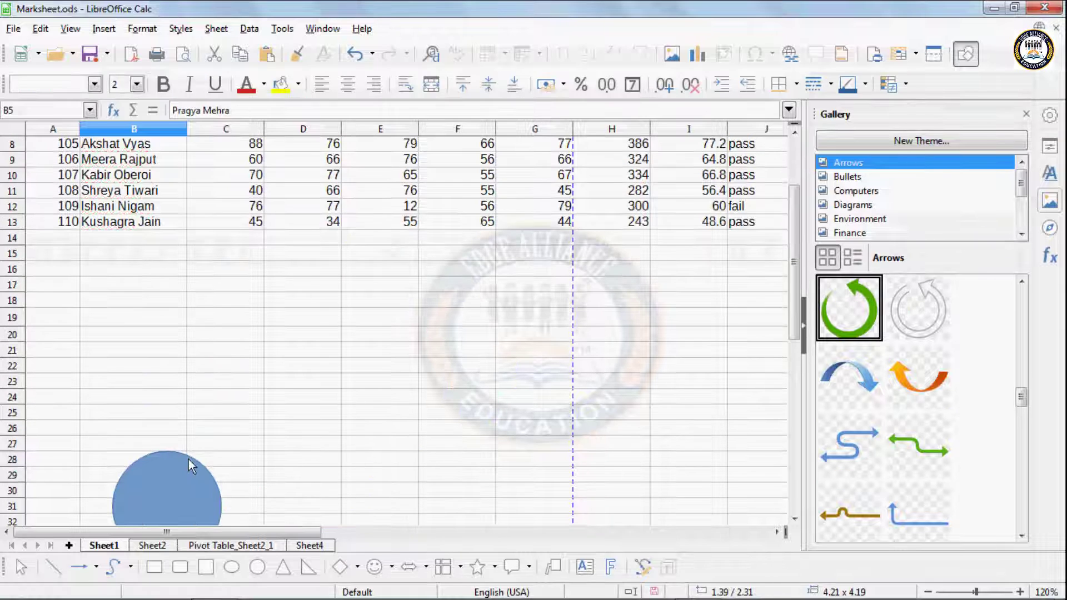
pyautogui.click(188, 458)
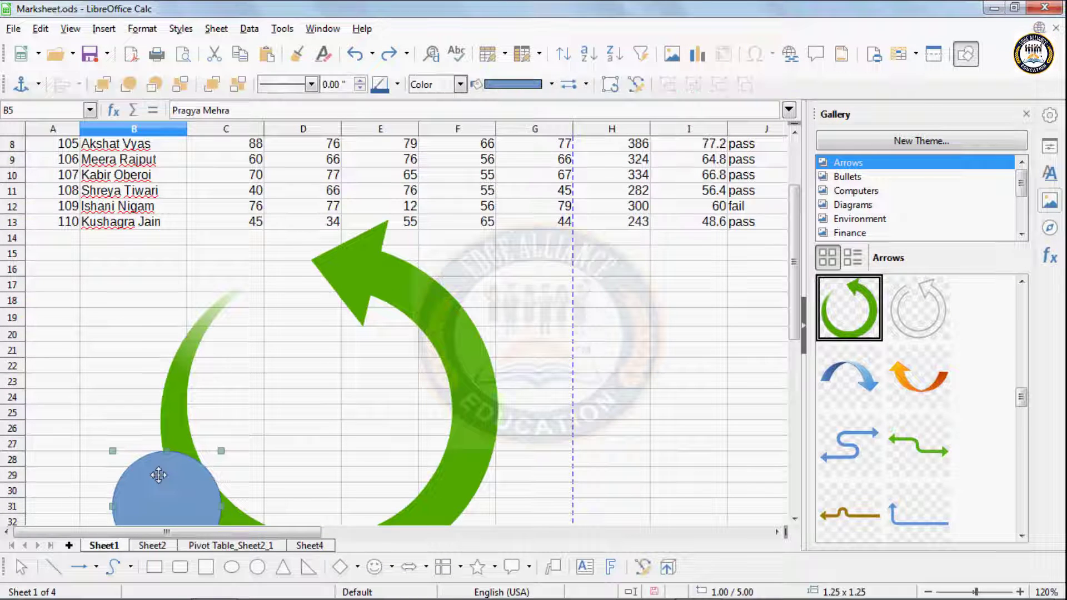
pyautogui.press('Delete')
# Give the green arrow image a solid light orange border with a line width of 0.06 inches.
pyautogui.click(404, 304)
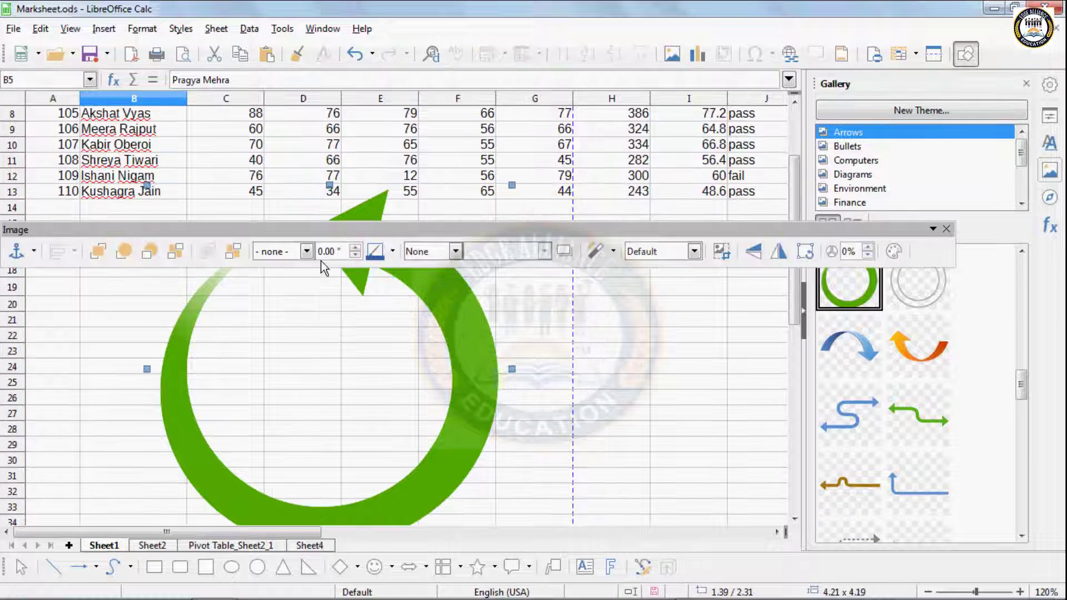
pyautogui.click(307, 251)
pyautogui.click(340, 280)
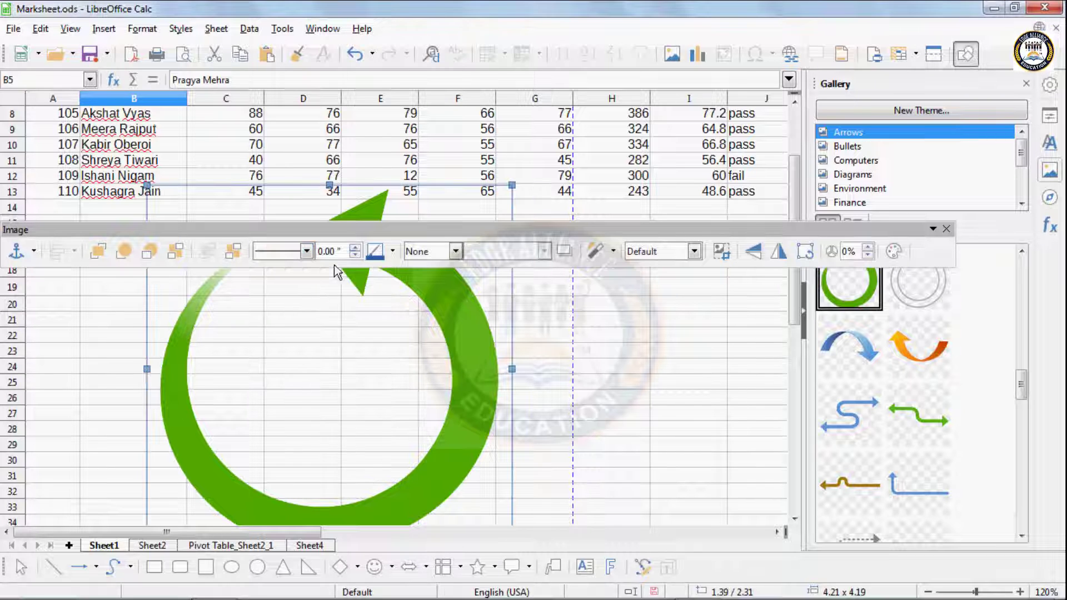
pyautogui.click(356, 248)
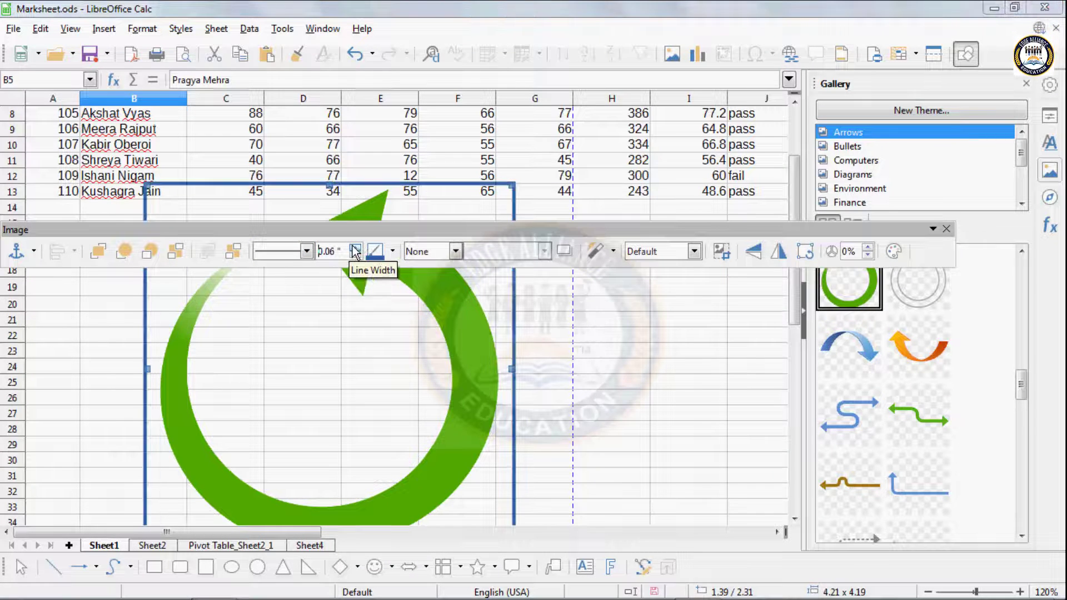
pyautogui.click(355, 248)
pyautogui.click(393, 252)
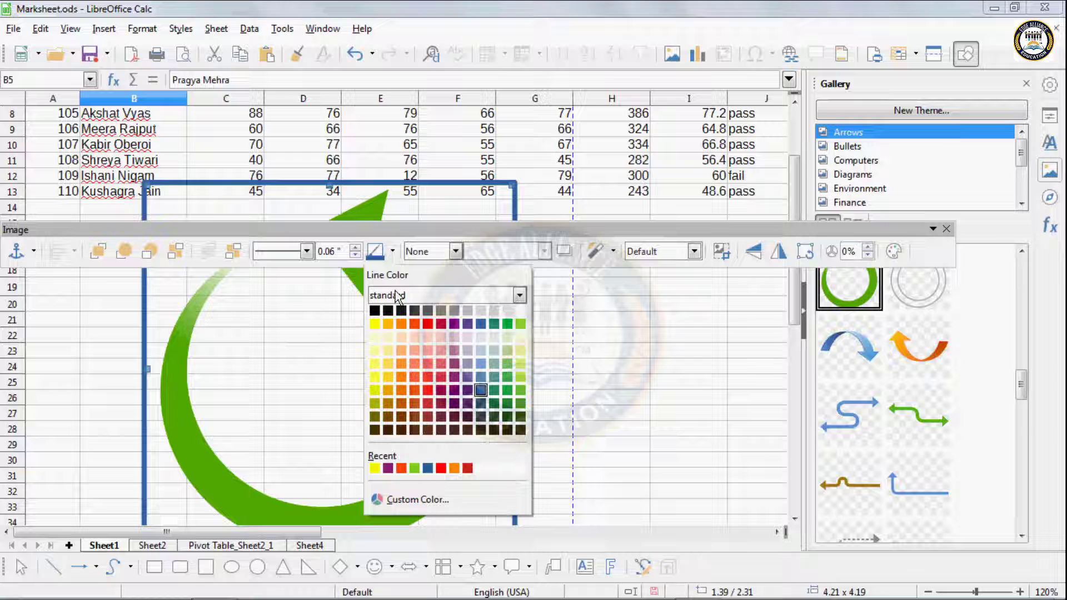
pyautogui.click(405, 340)
# Try the Grayscale, Black/White and Watermark image modes on the arrow and settle on Grayscale.
pyautogui.moveTo(522, 229); pyautogui.dragTo(439, 214)
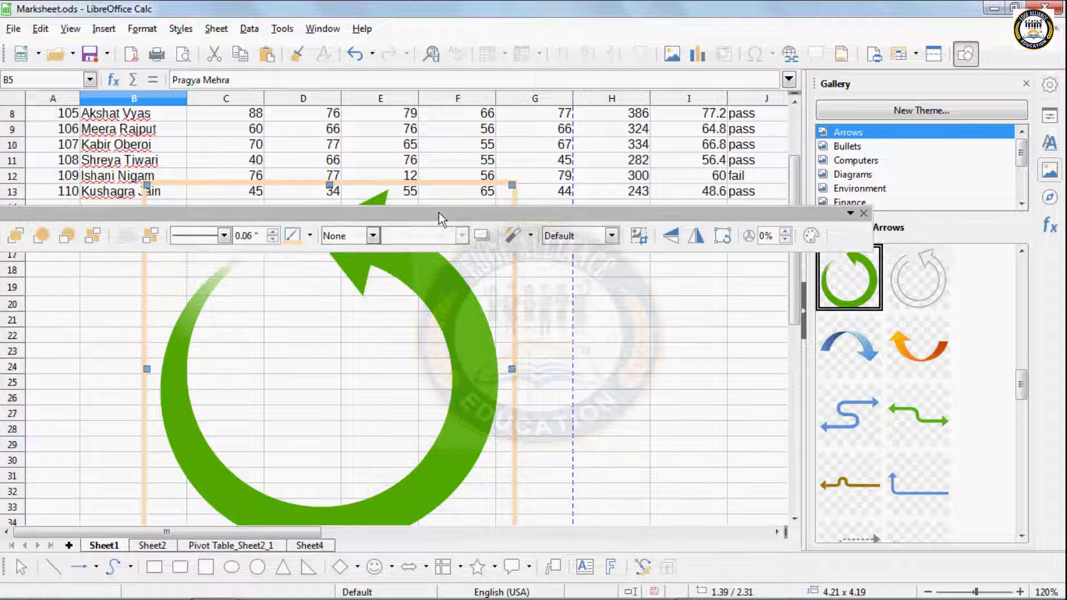
pyautogui.click(600, 240)
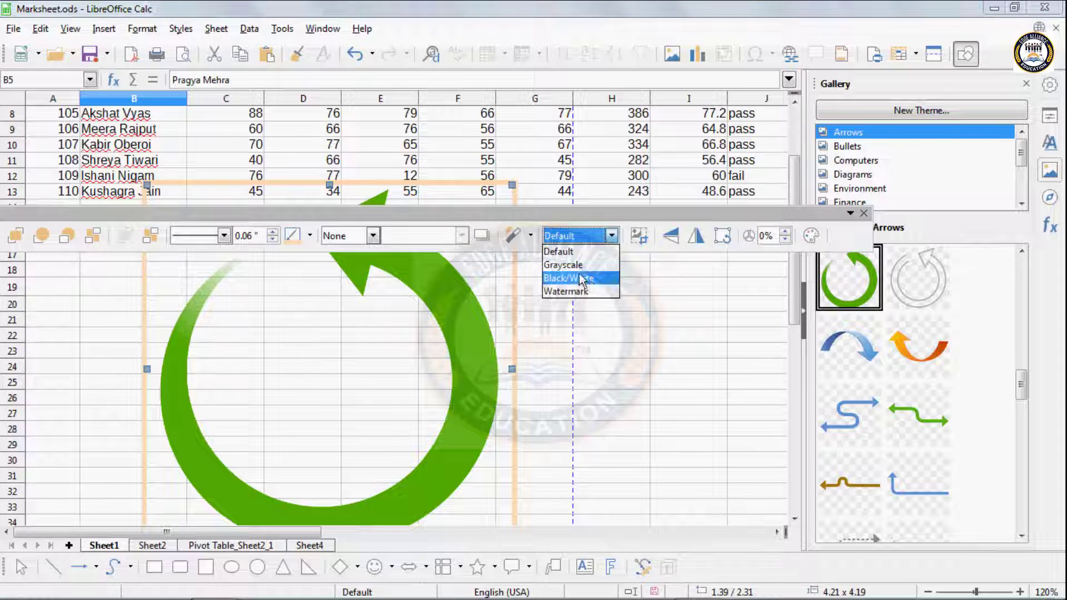
pyautogui.click(575, 269)
pyautogui.click(593, 244)
pyautogui.click(580, 280)
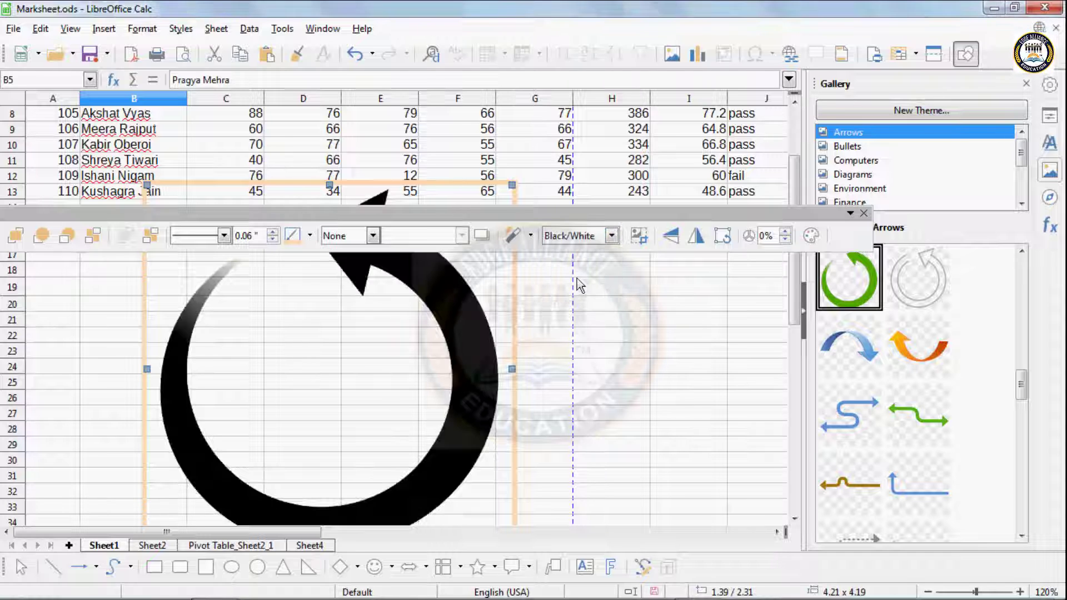
pyautogui.click(596, 242)
pyautogui.click(575, 294)
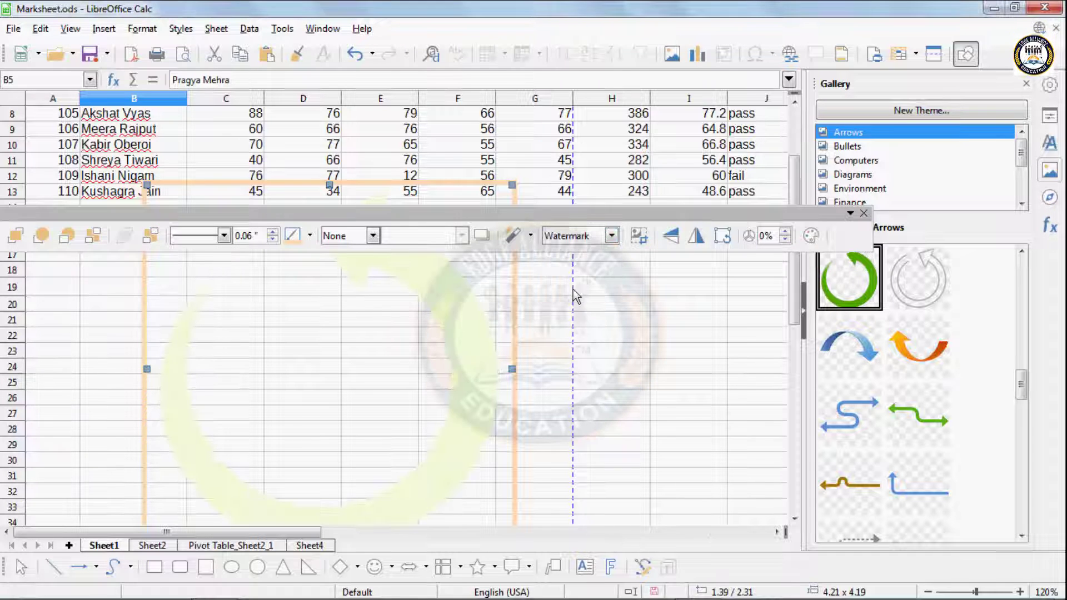
pyautogui.click(588, 242)
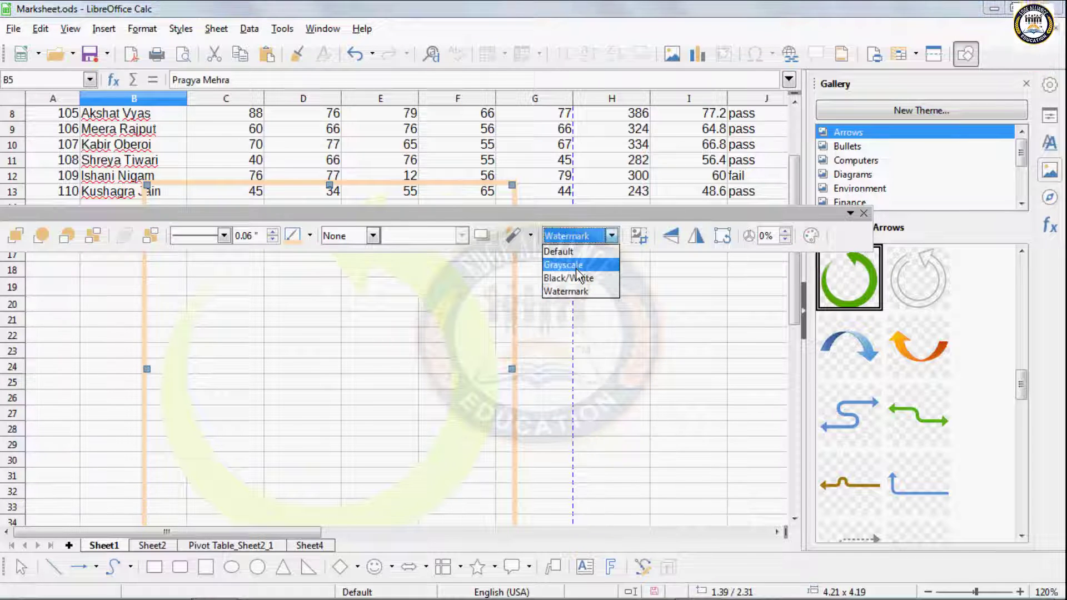
pyautogui.click(578, 269)
# Flip the arrow image vertically and horizontally, and close the floating Image toolbar.
pyautogui.click(671, 238)
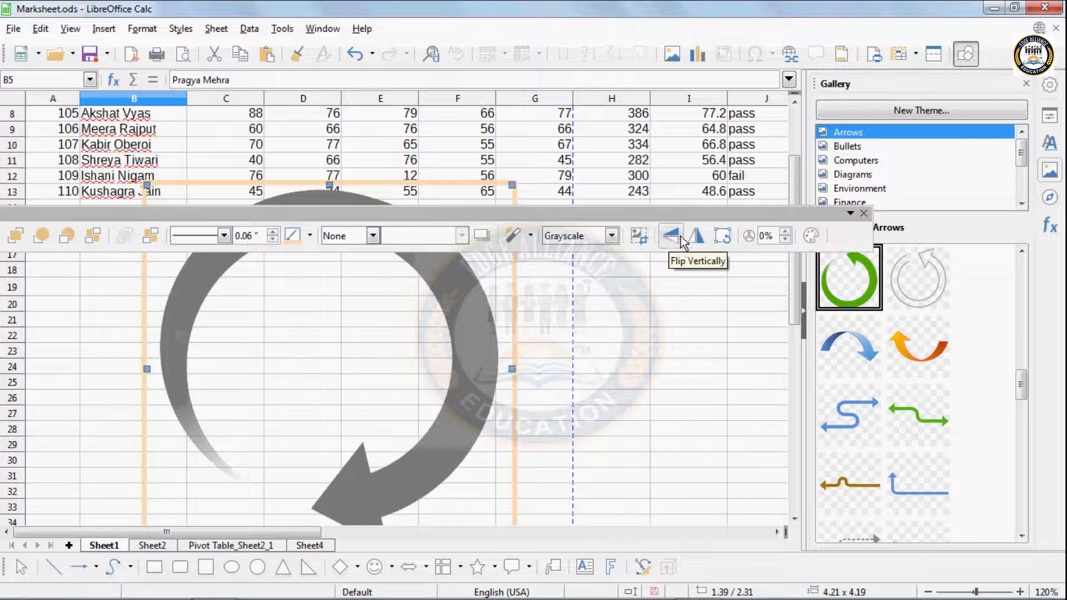
pyautogui.click(695, 239)
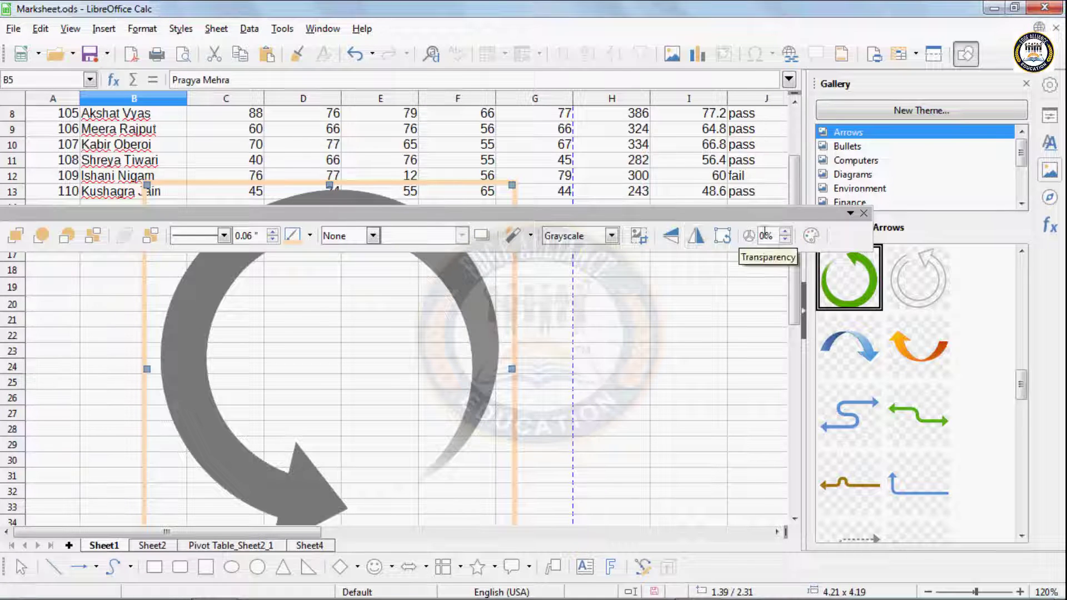
pyautogui.click(864, 213)
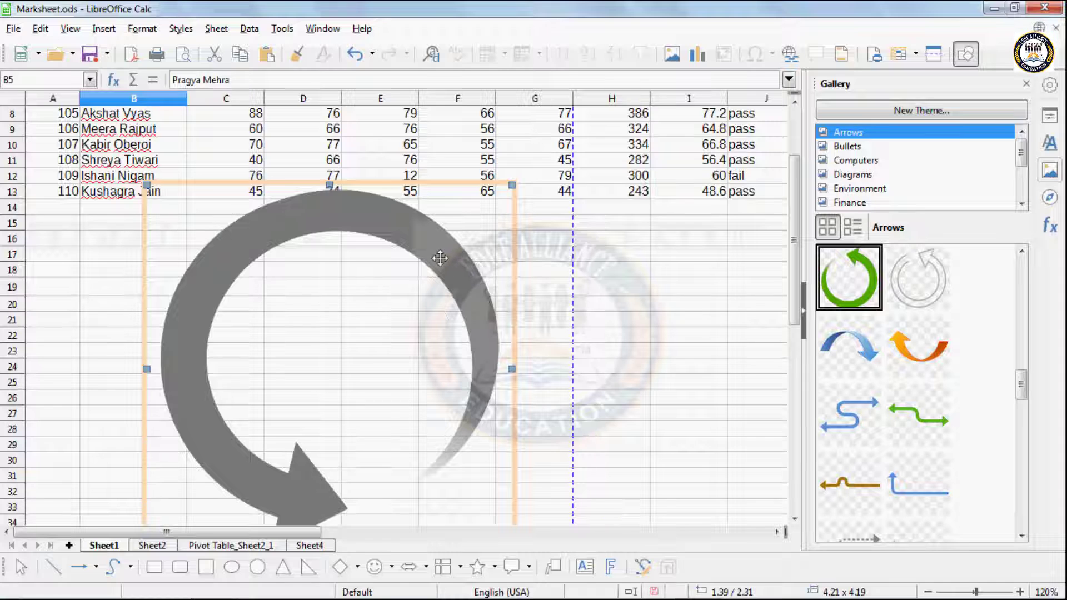
# Delete the grey arrow image and browse the Diagrams, Environment and Transportation themes in the Gallery.
pyautogui.press('Delete')
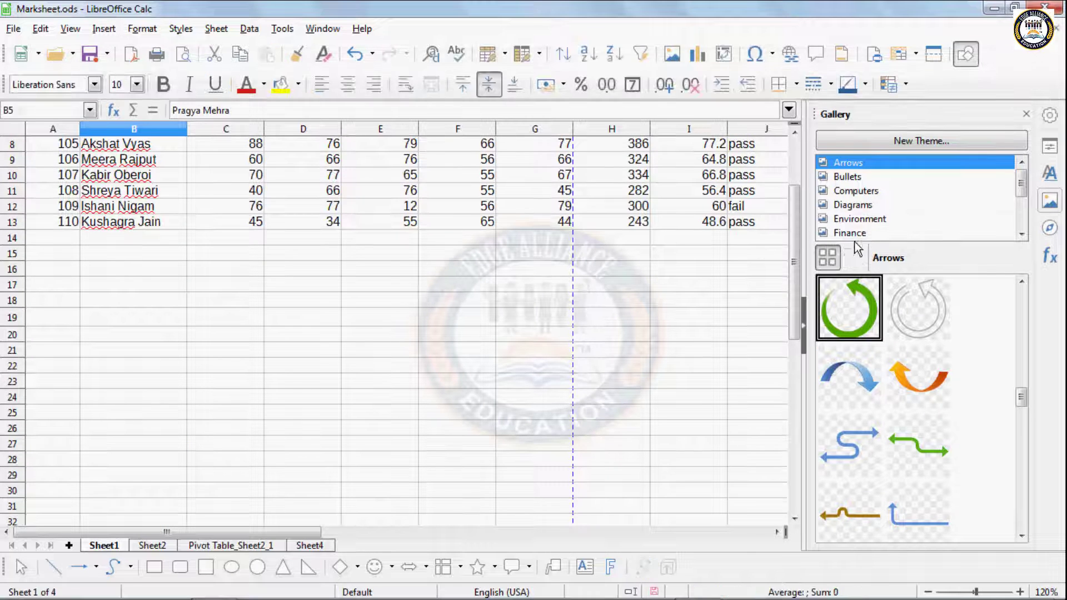
pyautogui.click(854, 207)
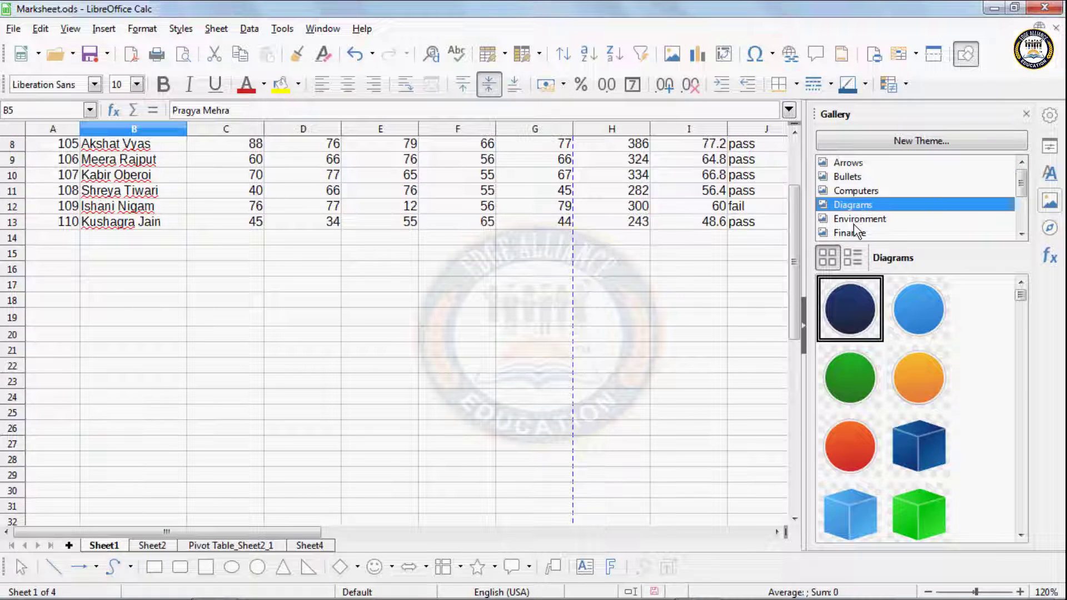
pyautogui.click(853, 219)
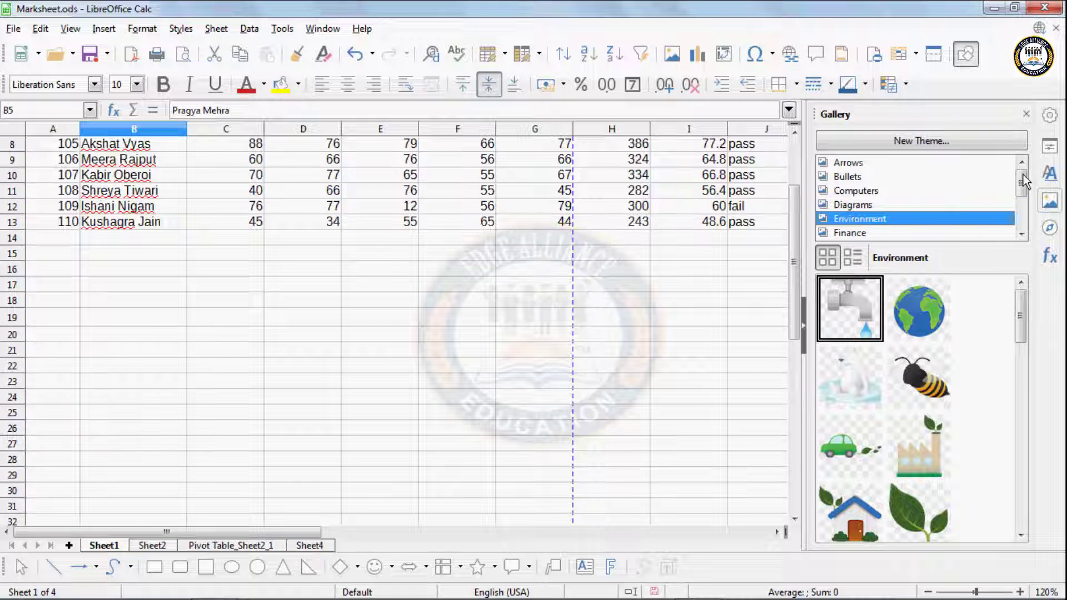
pyautogui.moveTo(1021, 191); pyautogui.dragTo(972, 222)
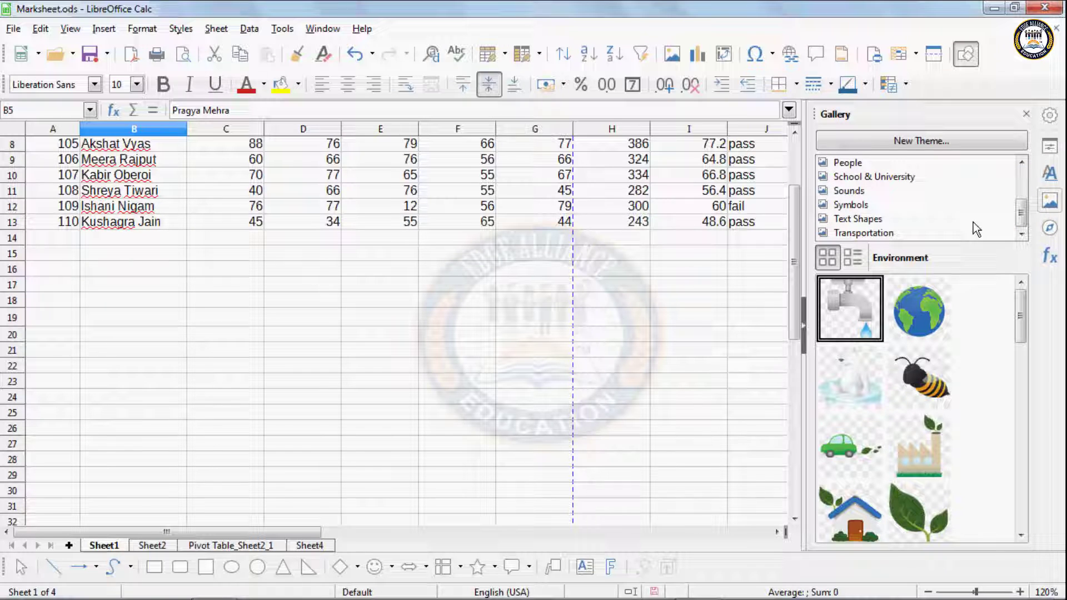
pyautogui.click(871, 221)
pyautogui.click(872, 229)
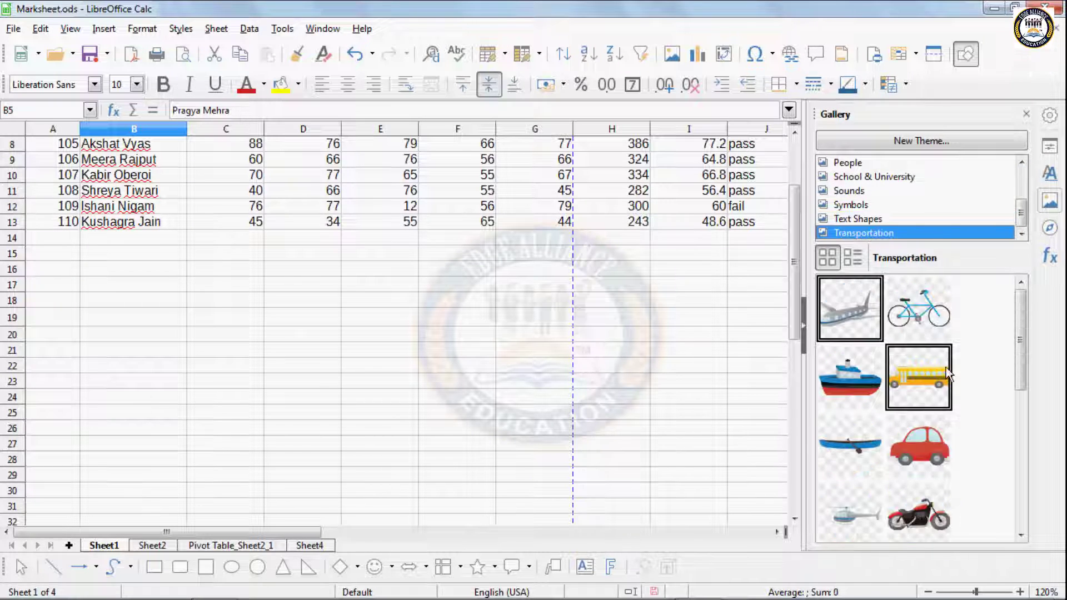
# Insert the orange scooter image from the Transportation theme below the marks and shrink it to about 5.21 x 3.75 inches.
pyautogui.moveTo(1016, 365); pyautogui.dragTo(1012, 447)
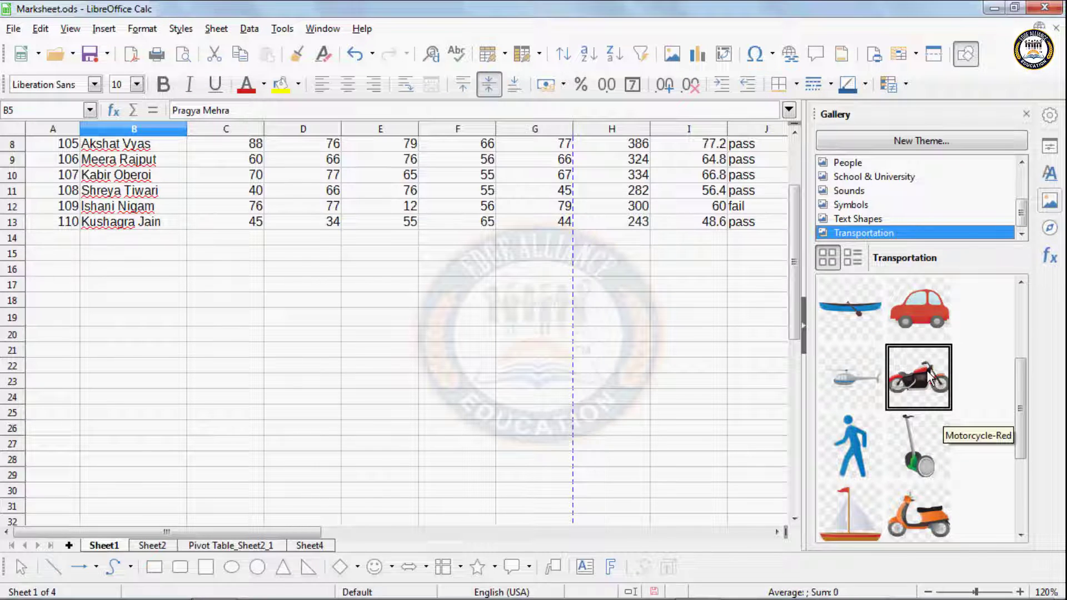
pyautogui.moveTo(908, 520); pyautogui.dragTo(651, 433)
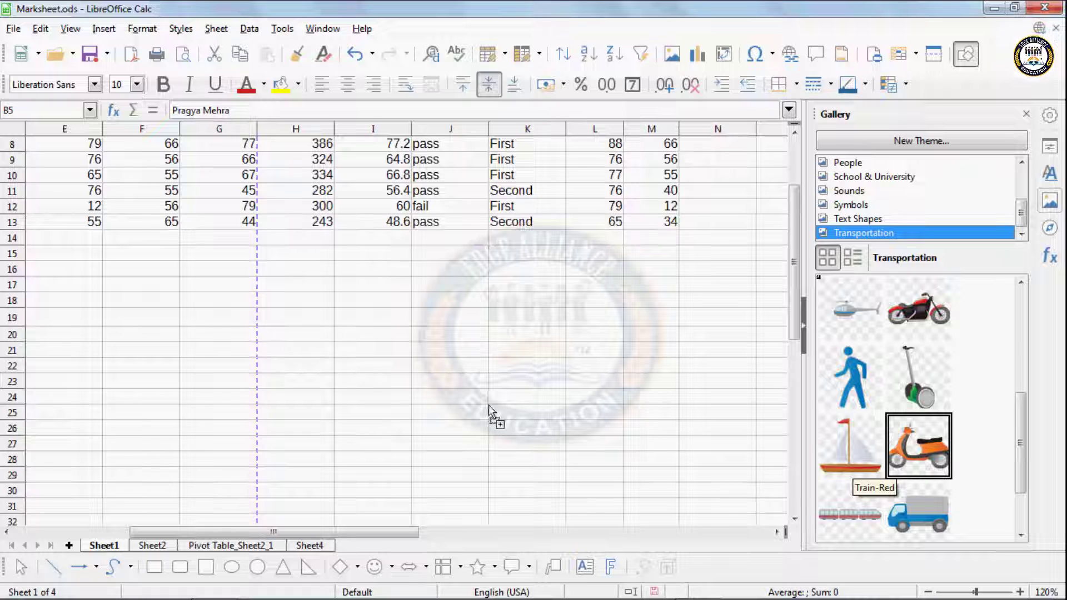
pyautogui.moveTo(488, 404); pyautogui.dragTo(261, 299)
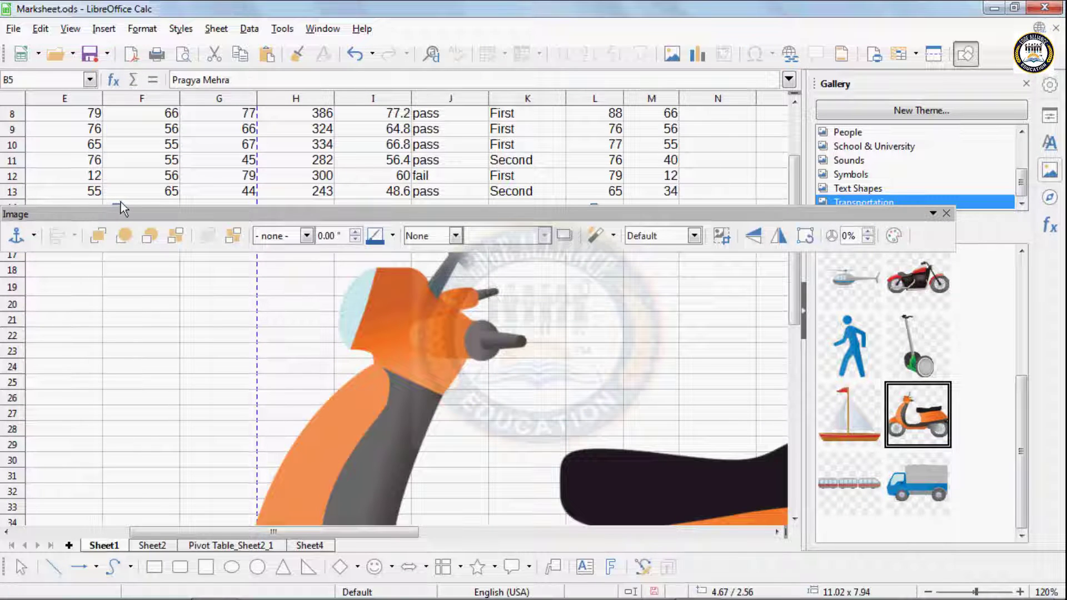
pyautogui.moveTo(126, 214); pyautogui.dragTo(135, 169)
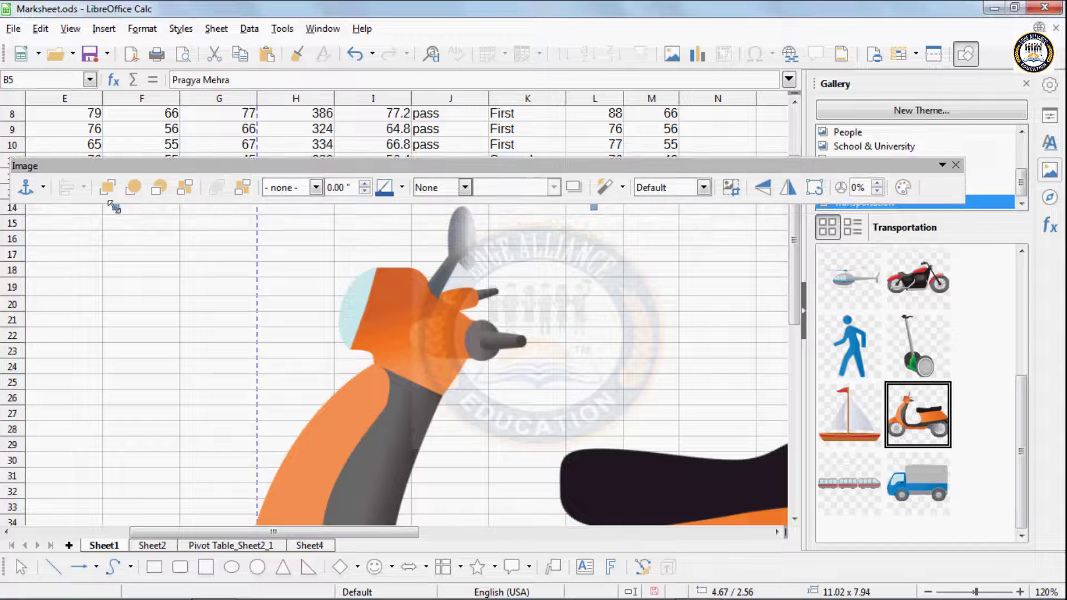
pyautogui.moveTo(116, 207); pyautogui.dragTo(436, 440)
pyautogui.moveTo(626, 506); pyautogui.dragTo(324, 345)
pyautogui.moveTo(598, 489); pyautogui.dragTo(414, 332)
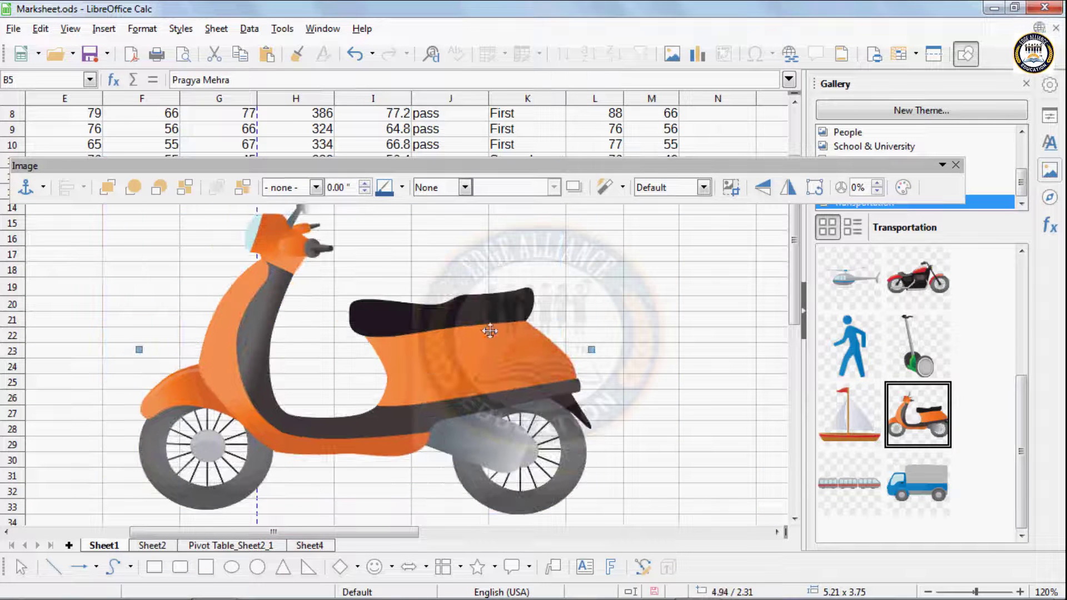
# Flip the scooter image horizontally, leaving its image mode at Default.
pyautogui.click(788, 187)
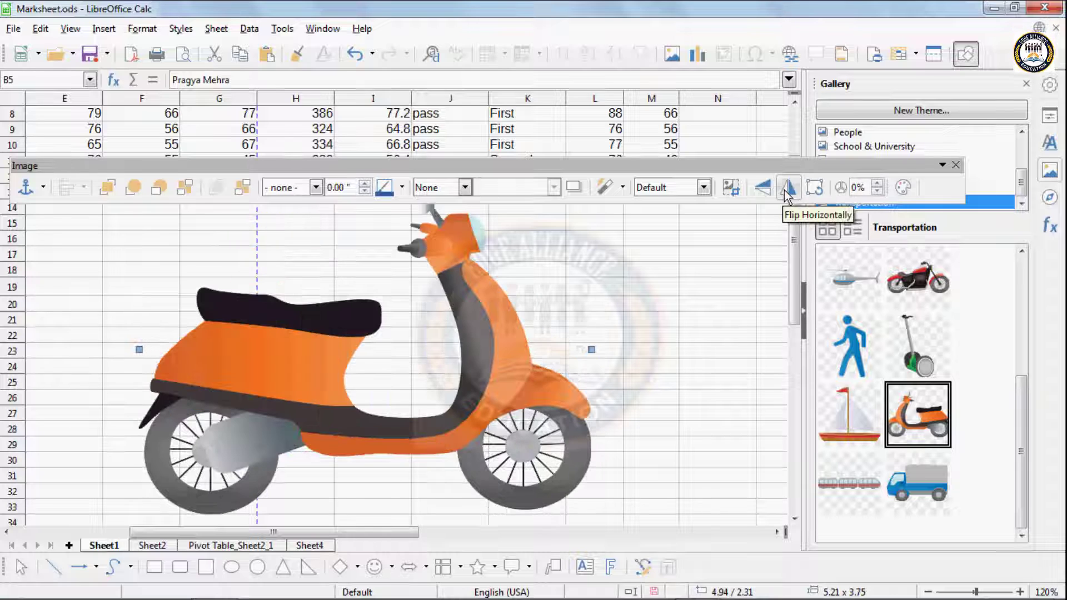
pyautogui.click(703, 187)
pyautogui.click(704, 189)
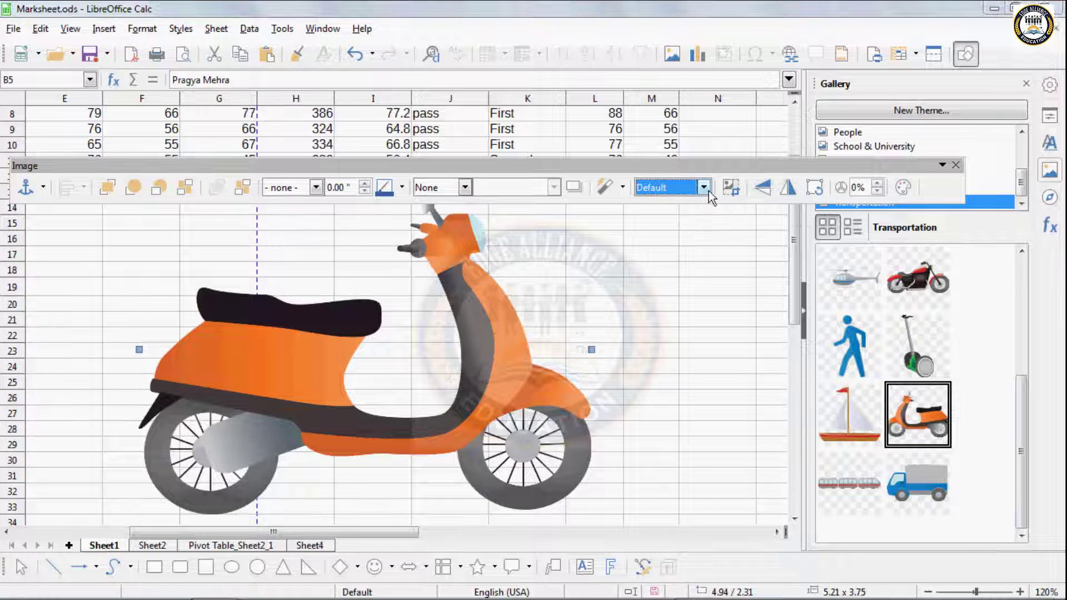
# Raise the scooter image's red level to 19% and its green level to 12%.
pyautogui.click(904, 187)
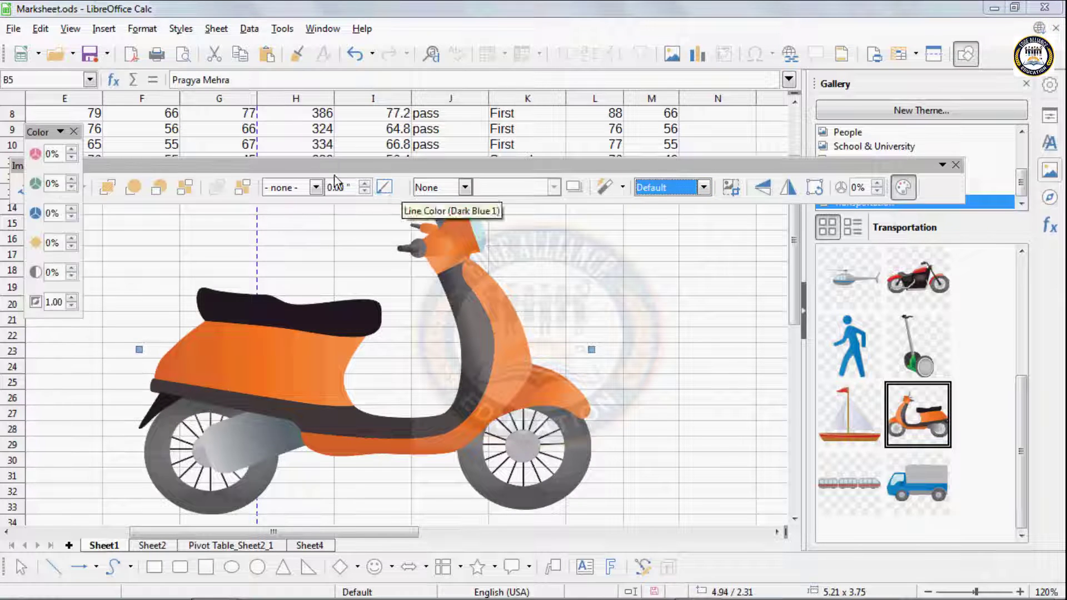
pyautogui.click(72, 151)
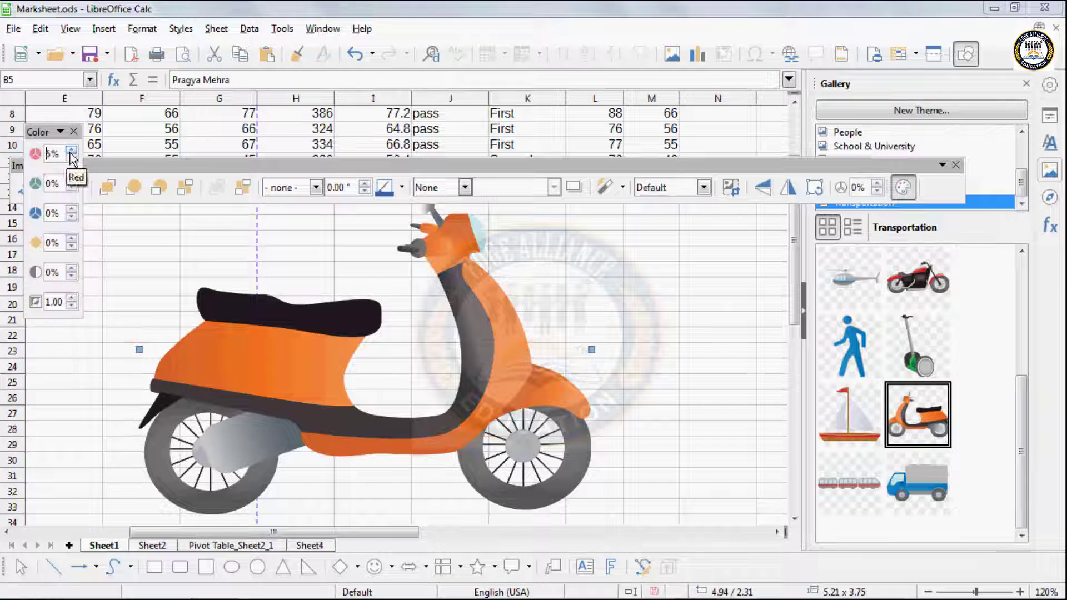
pyautogui.click(71, 152)
pyautogui.click(72, 152)
pyautogui.click(71, 152)
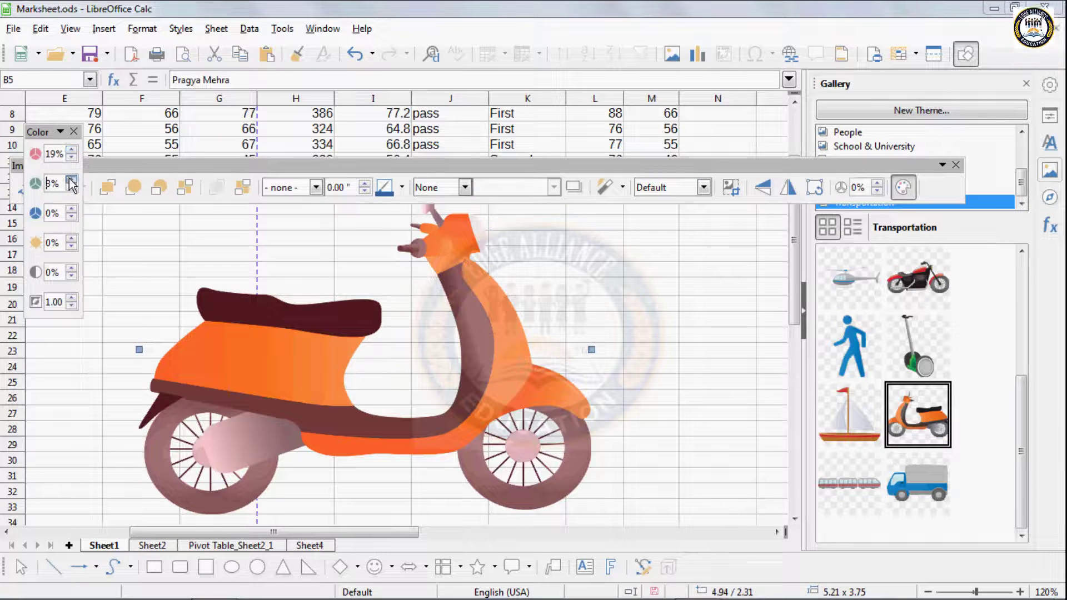
pyautogui.click(72, 181)
pyautogui.click(71, 181)
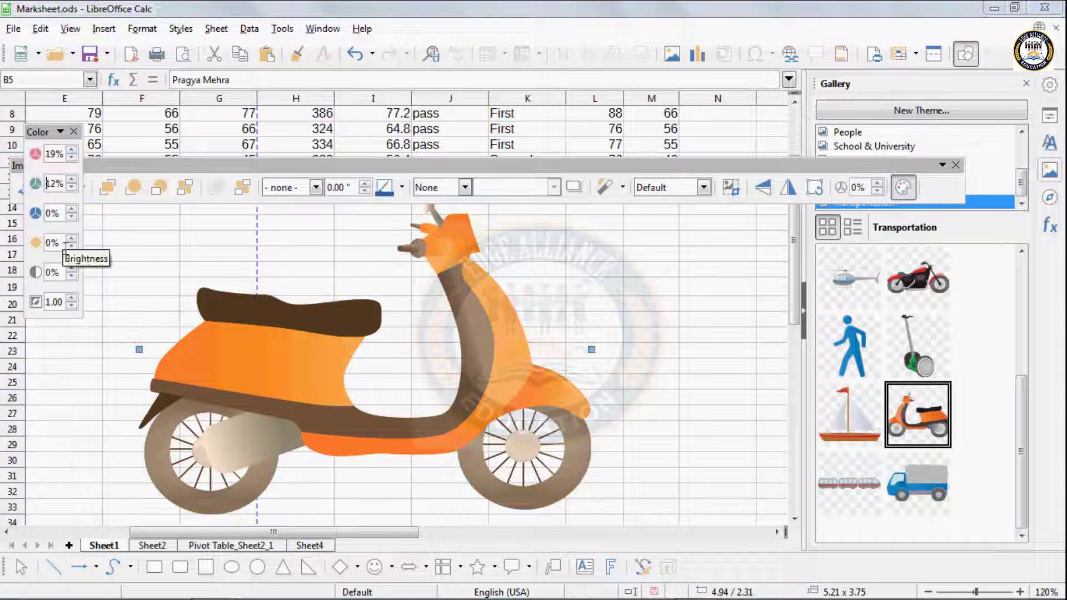
# Set the scooter image's contrast to -11% and lower its gamma to 0.10.
pyautogui.click(72, 275)
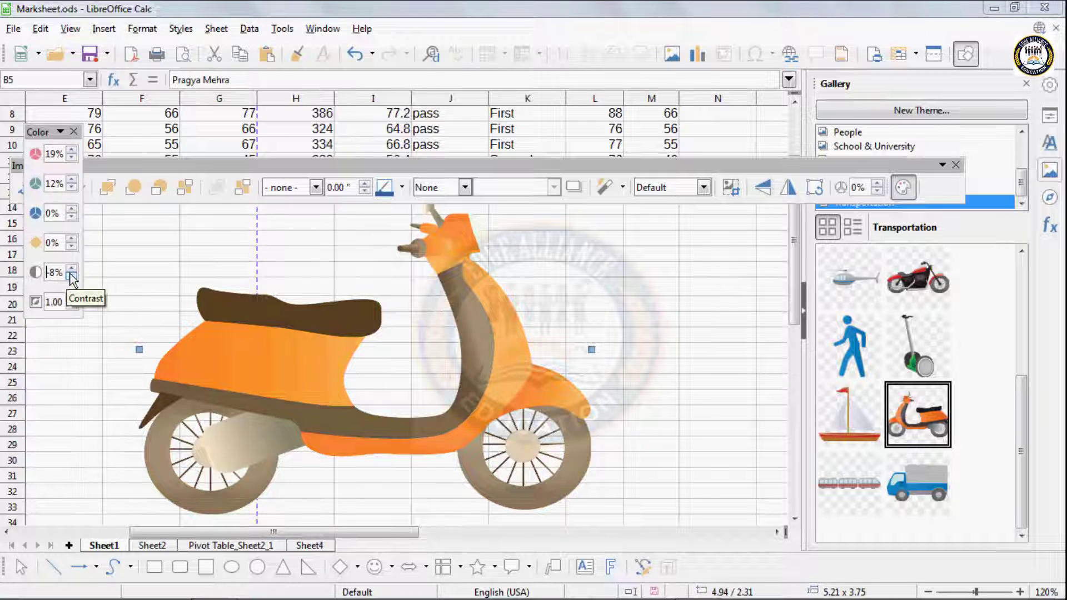
pyautogui.click(71, 298)
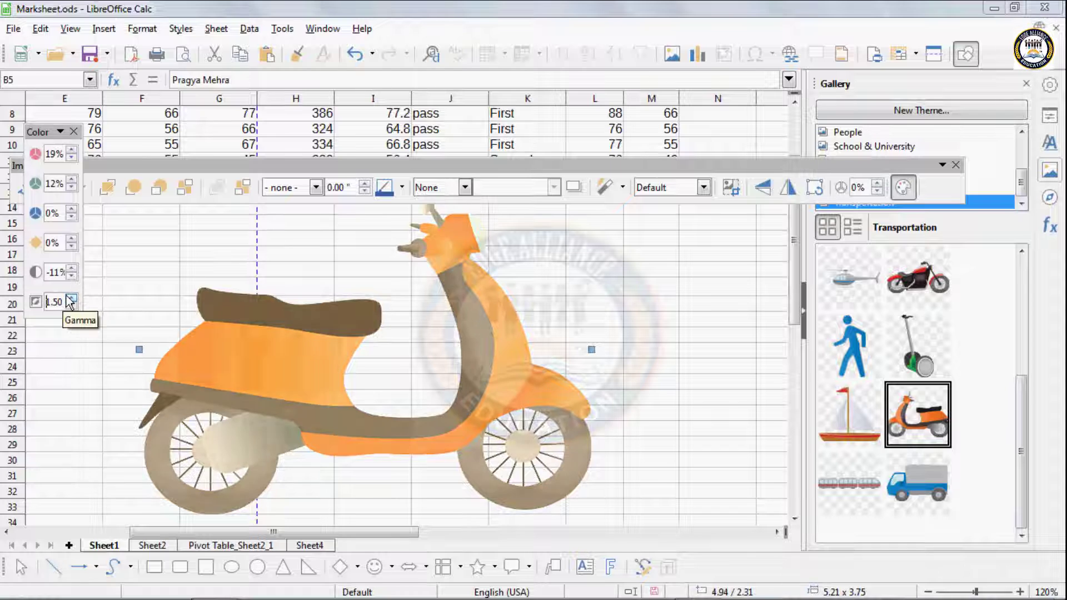
pyautogui.click(71, 305)
pyautogui.click(72, 305)
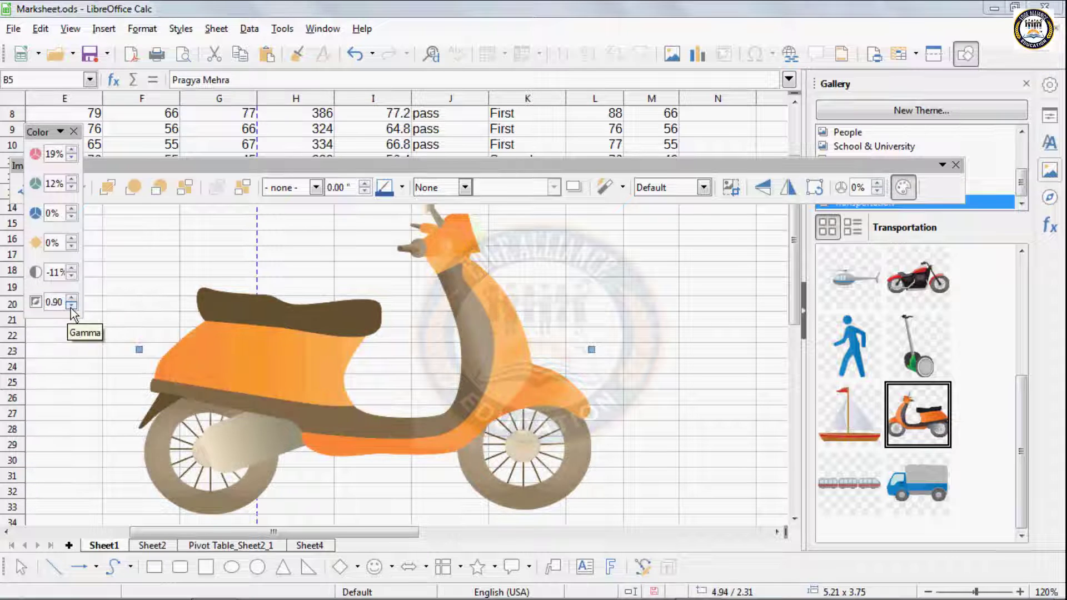
pyautogui.click(71, 305)
pyautogui.click(71, 305)
pyautogui.click(71, 305)
pyautogui.click(71, 305)
pyautogui.click(71, 305)
pyautogui.click(71, 305)
pyautogui.click(71, 305)
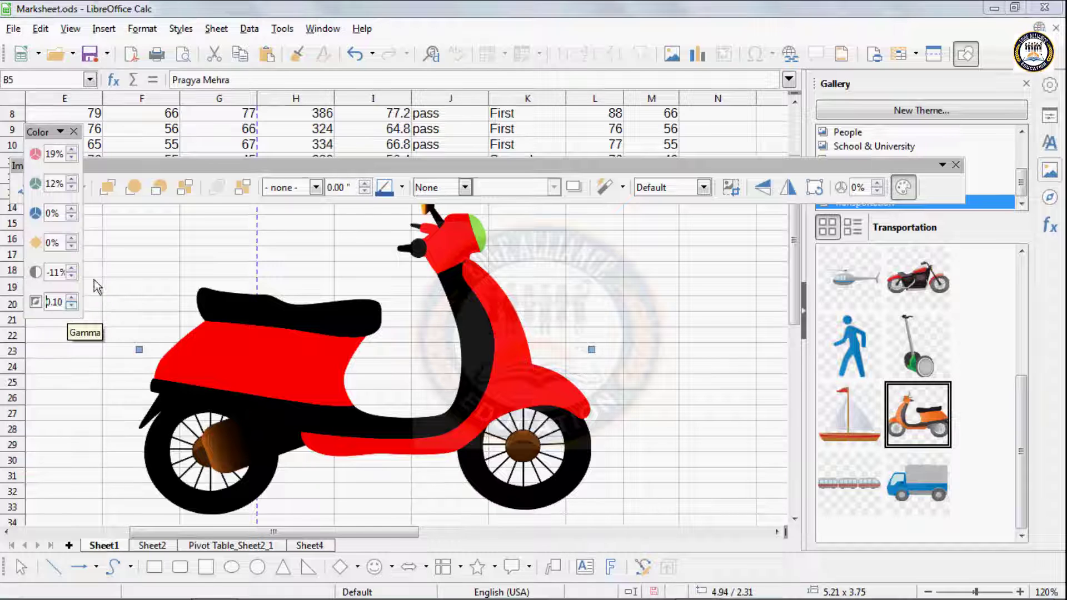
# Reset the scooter image's red and green levels to 0%.
pyautogui.moveTo(60, 154); pyautogui.dragTo(25, 145)
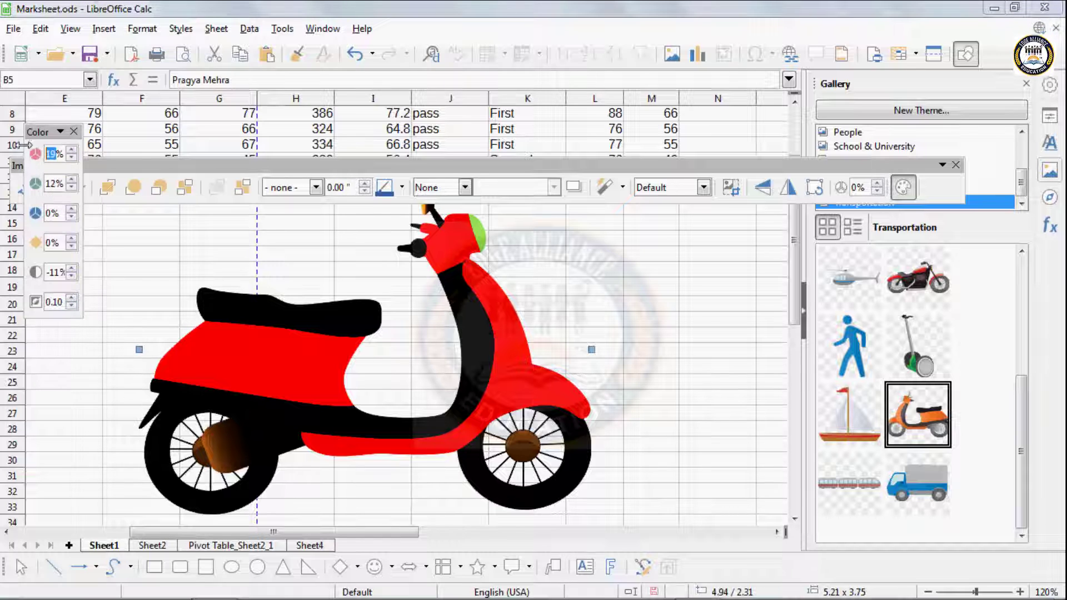
pyautogui.write('0')
pyautogui.press('Return')
pyautogui.moveTo(60, 183); pyautogui.dragTo(25, 177)
pyautogui.write('0')
pyautogui.press('Return')
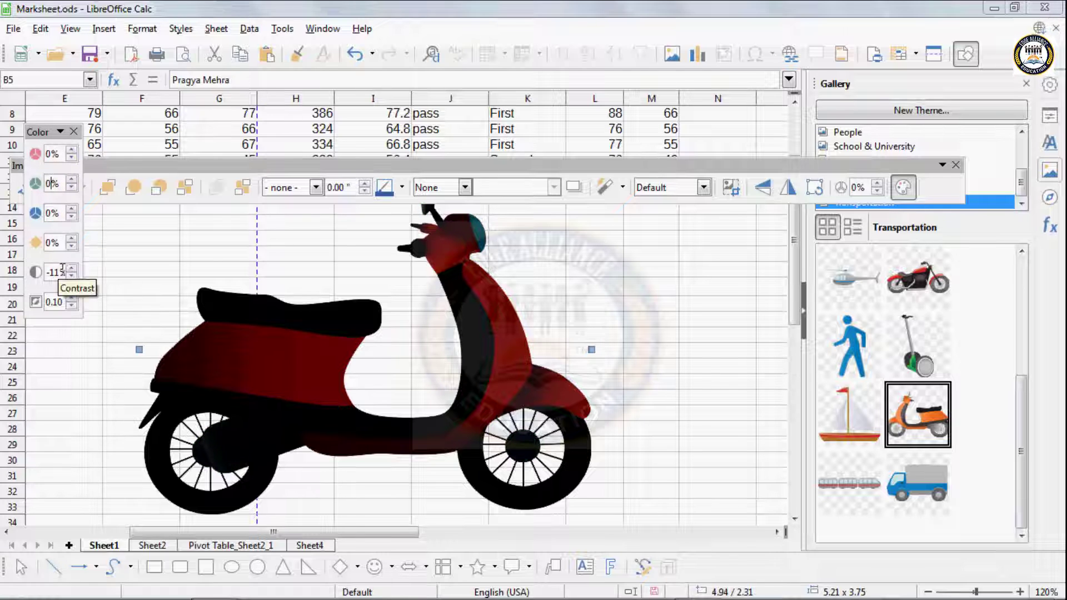
# Reset the scooter image's contrast to 0%, enter 0 for gamma, and close the Color toolbar.
pyautogui.moveTo(61, 272); pyautogui.dragTo(33, 275)
pyautogui.write('0')
pyautogui.press('Return')
pyautogui.moveTo(64, 307); pyautogui.dragTo(20, 300)
pyautogui.write('0')
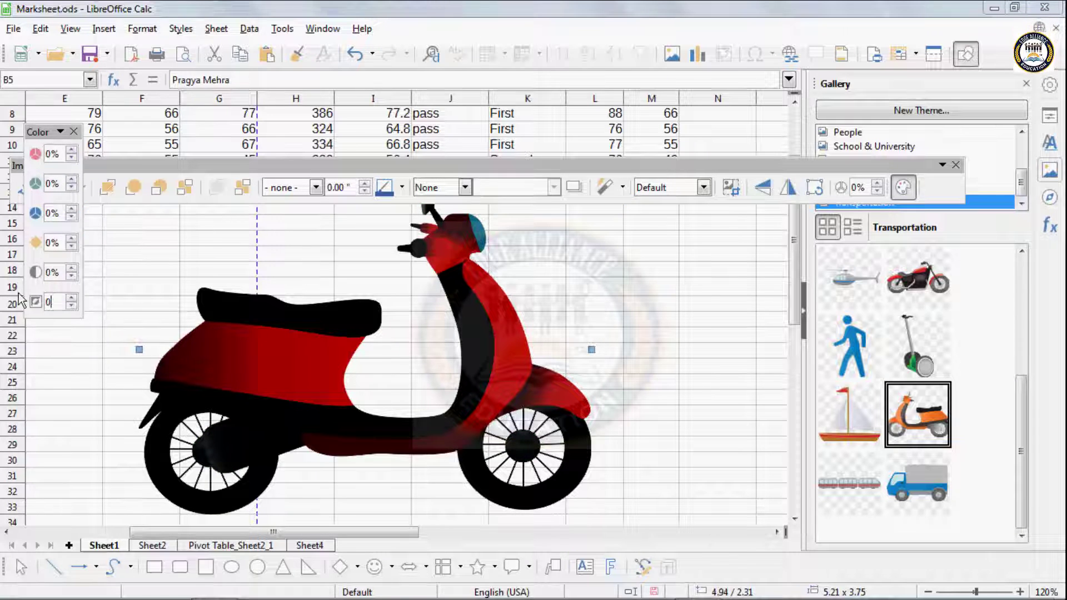
pyautogui.click(74, 131)
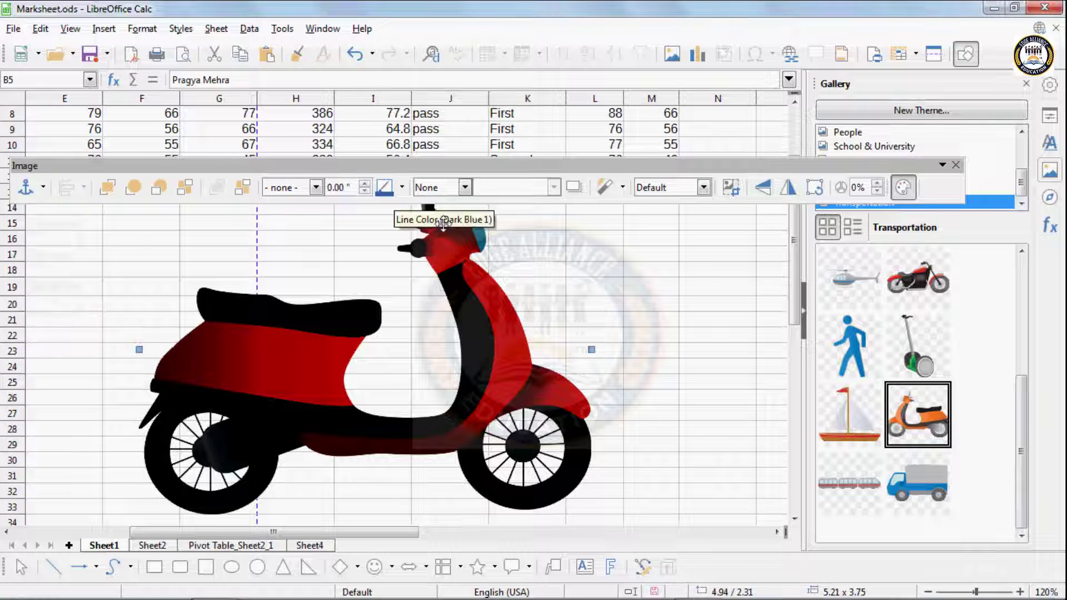
# Close the floating Image toolbar and delete the scooter image from the sheet.
pyautogui.click(956, 167)
pyautogui.moveTo(480, 294); pyautogui.dragTo(467, 334)
pyautogui.press('Delete')
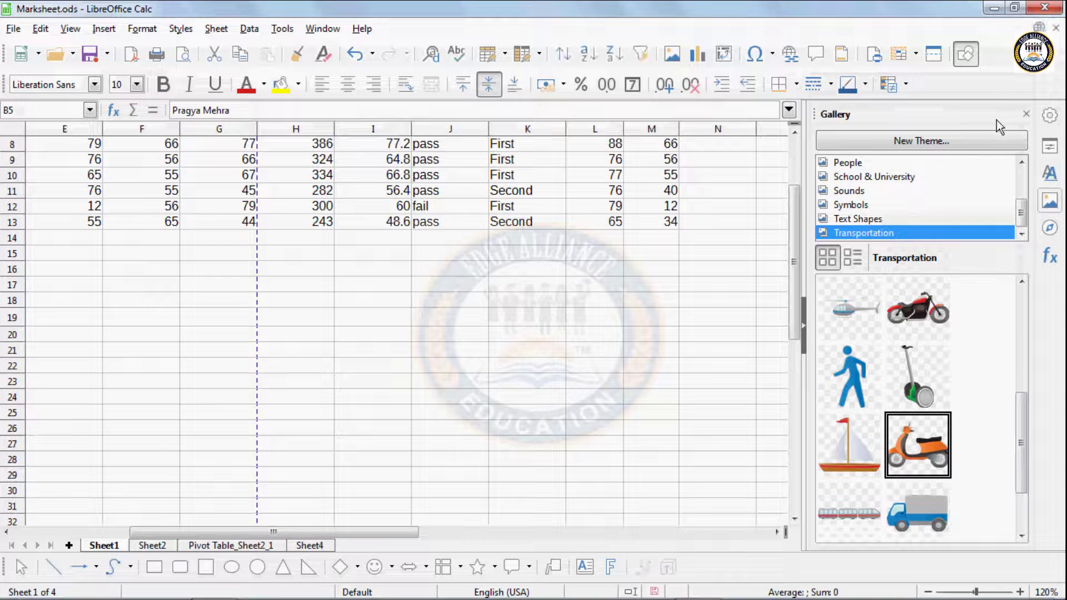
# Close the Gallery pane and look over the remaining view options for the marksheet.
pyautogui.click(1025, 115)
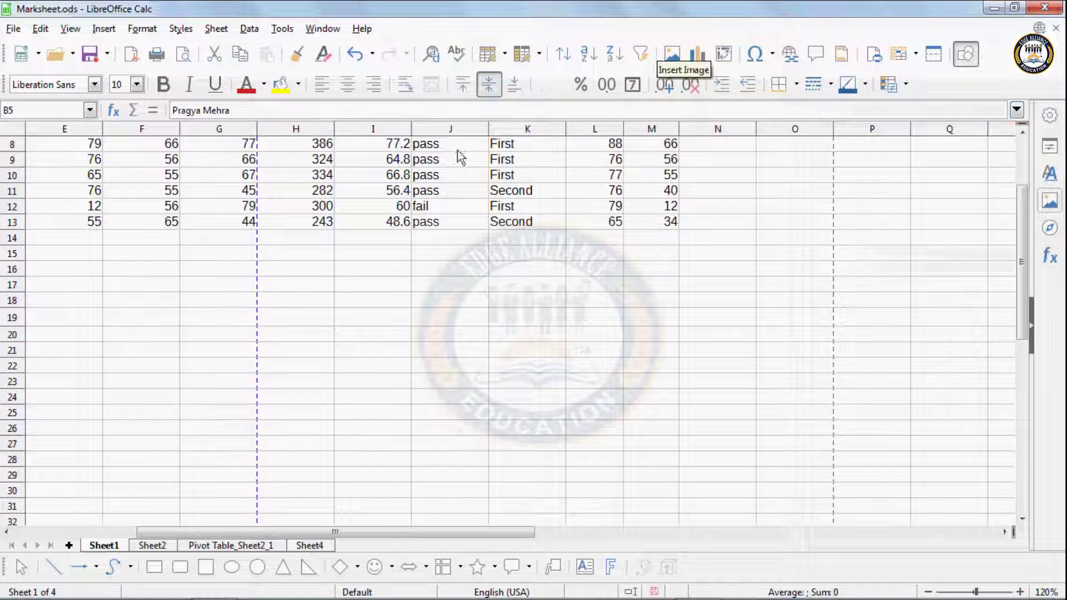
pyautogui.scroll(3, 397, 276)
pyautogui.moveTo(239, 531); pyautogui.dragTo(70, 538)
pyautogui.click(82, 34)
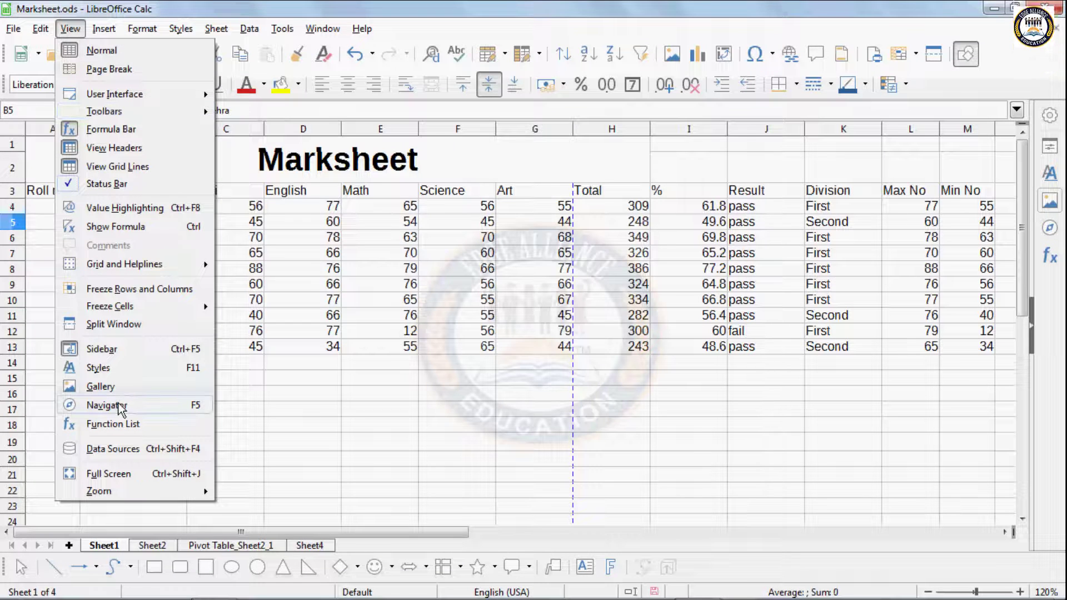
pyautogui.click(242, 397)
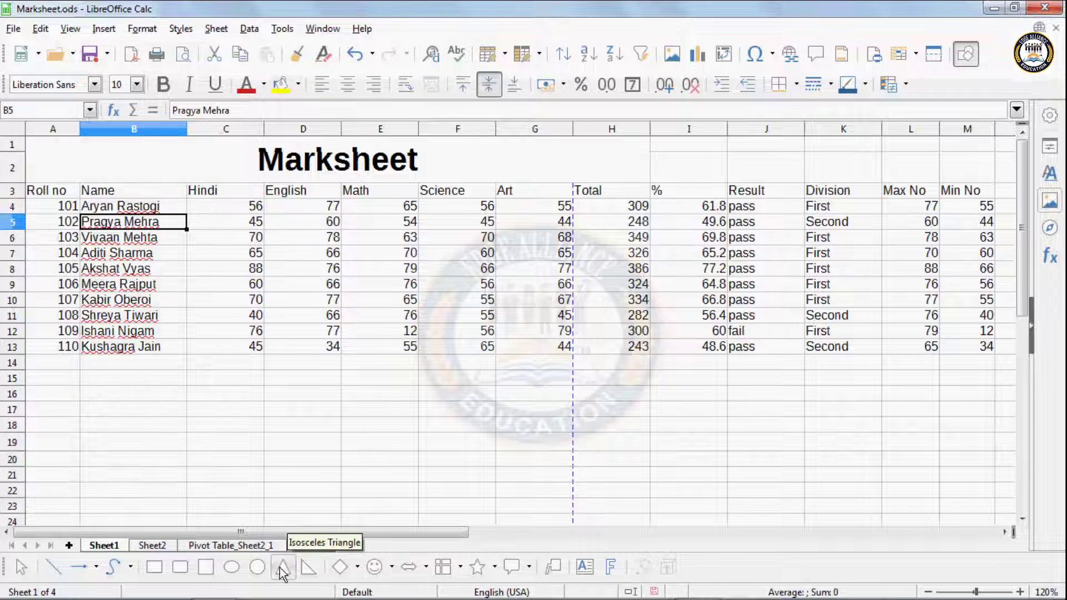
# Draw a circle about 1.65 inches across below the table, try a Hatching fill and settle on a Gradient fill.
pyautogui.click(259, 566)
pyautogui.moveTo(193, 369); pyautogui.dragTo(312, 517)
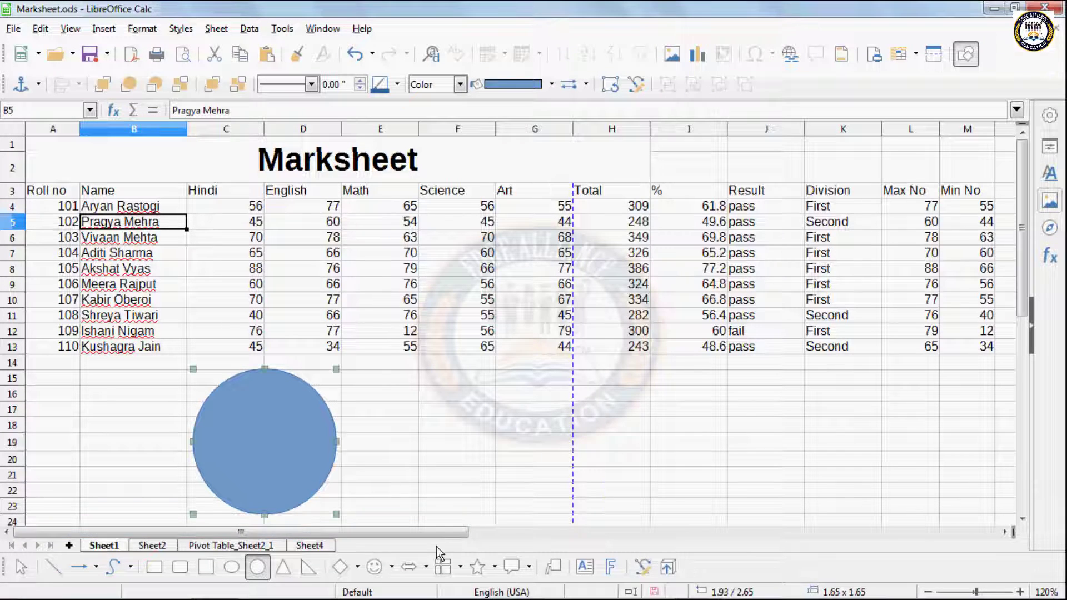
pyautogui.click(551, 85)
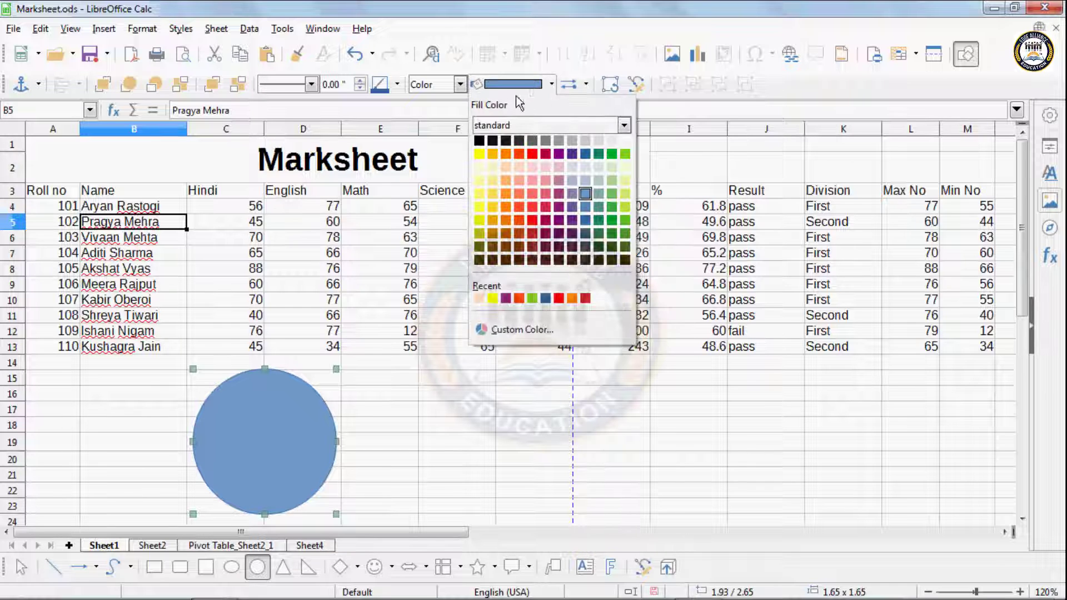
pyautogui.click(443, 107)
pyautogui.click(460, 85)
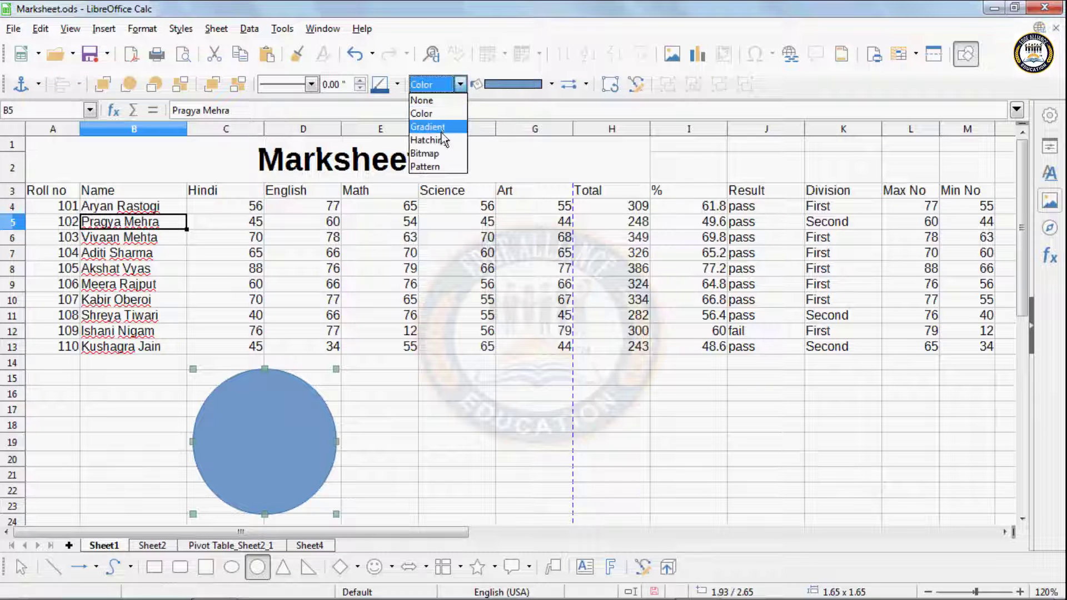
pyautogui.click(439, 140)
pyautogui.click(460, 84)
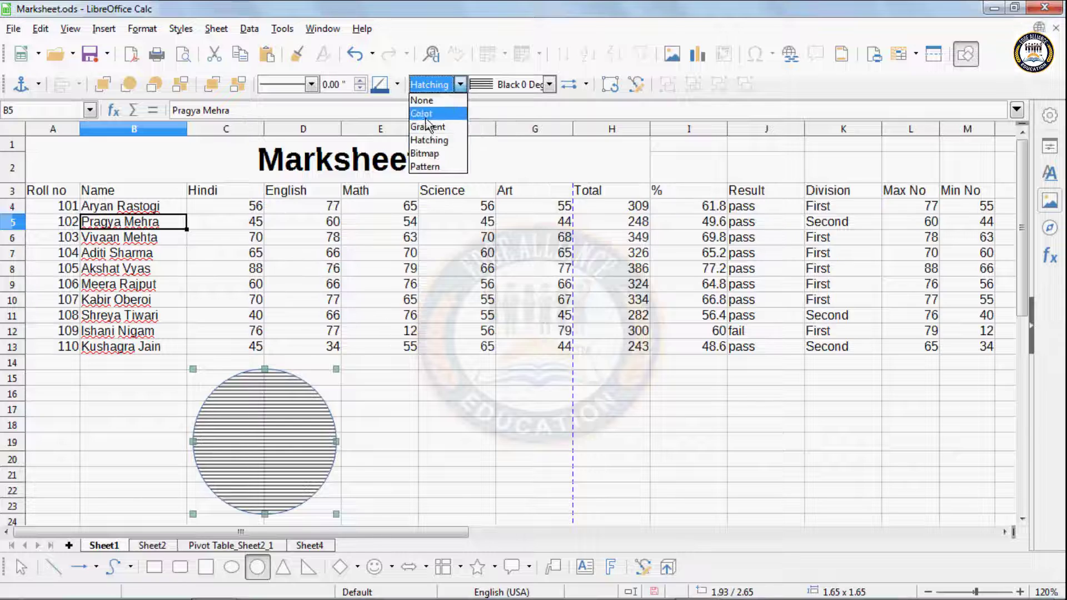
pyautogui.click(425, 125)
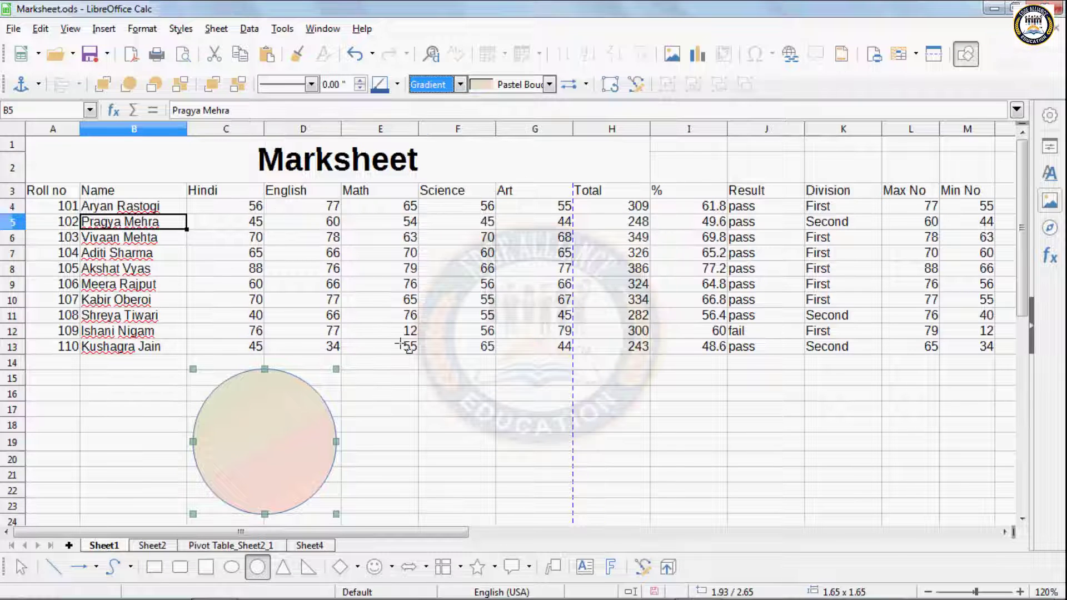
pyautogui.press('Escape')
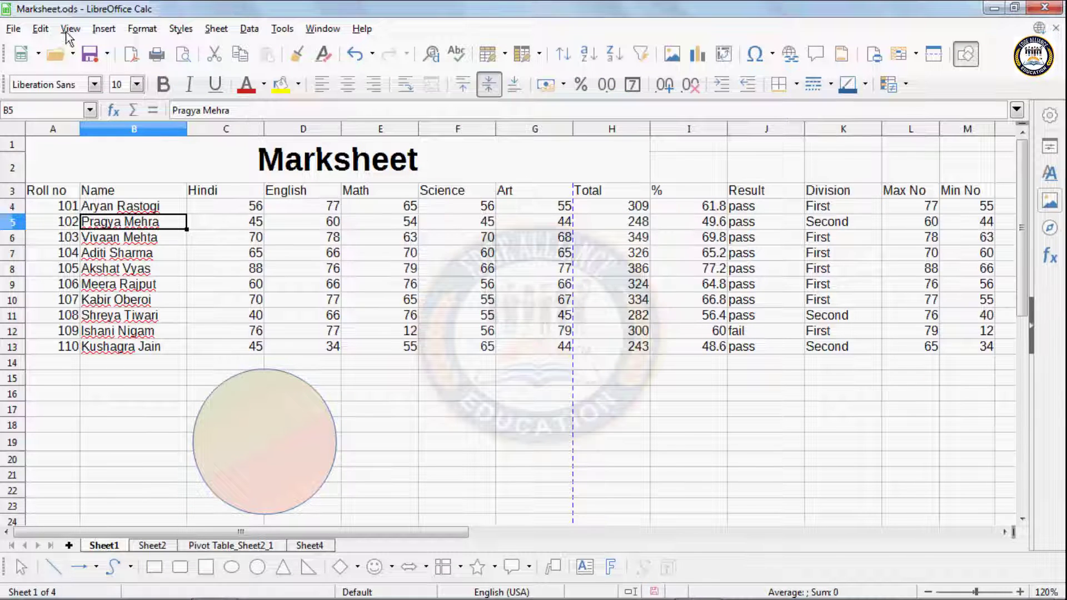
# Open the Gallery's Transportation images and try to insert the motorcycle image beside the marksheet.
pyautogui.click(69, 29)
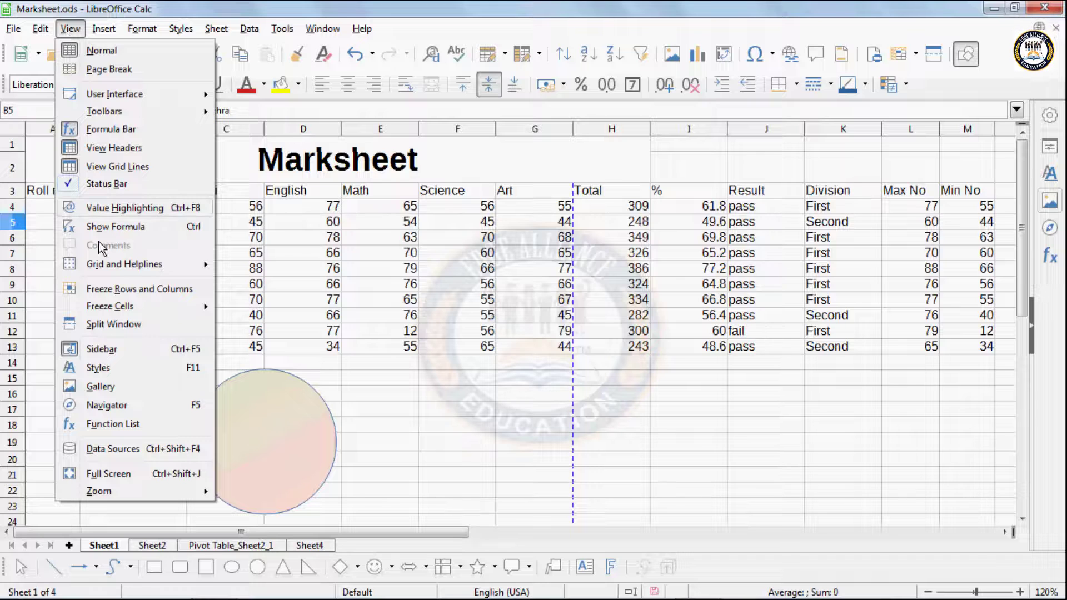
pyautogui.click(119, 388)
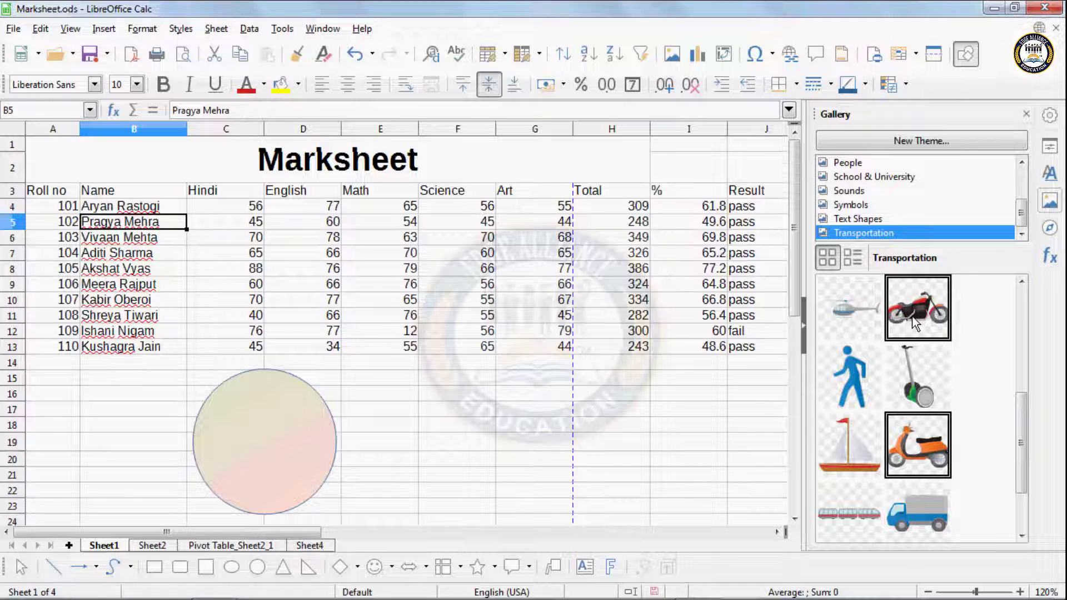
pyautogui.moveTo(914, 323); pyautogui.dragTo(655, 401)
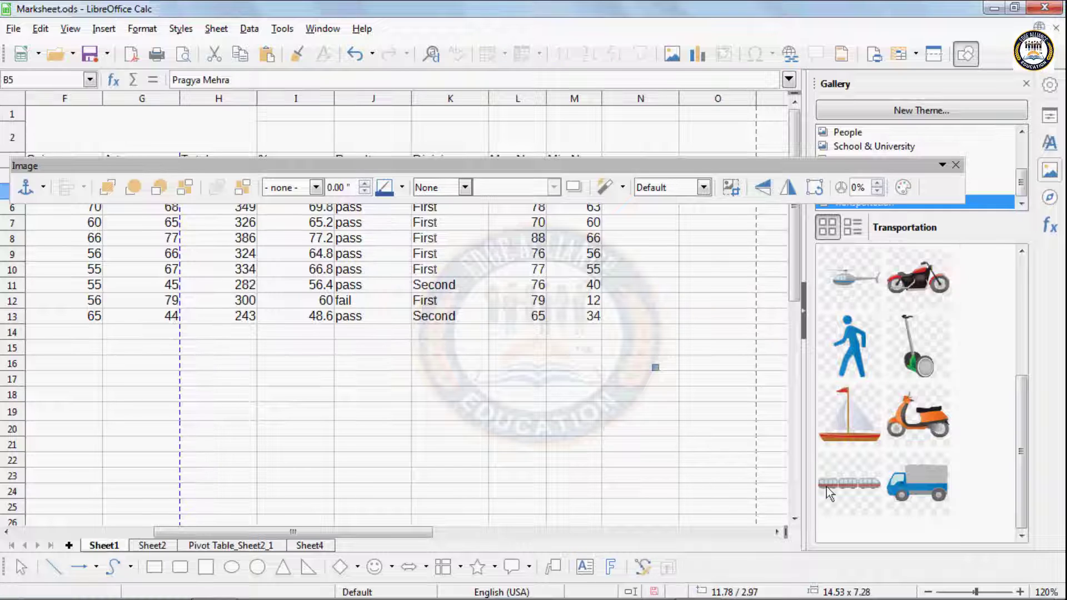
pyautogui.moveTo(656, 369); pyautogui.dragTo(578, 351)
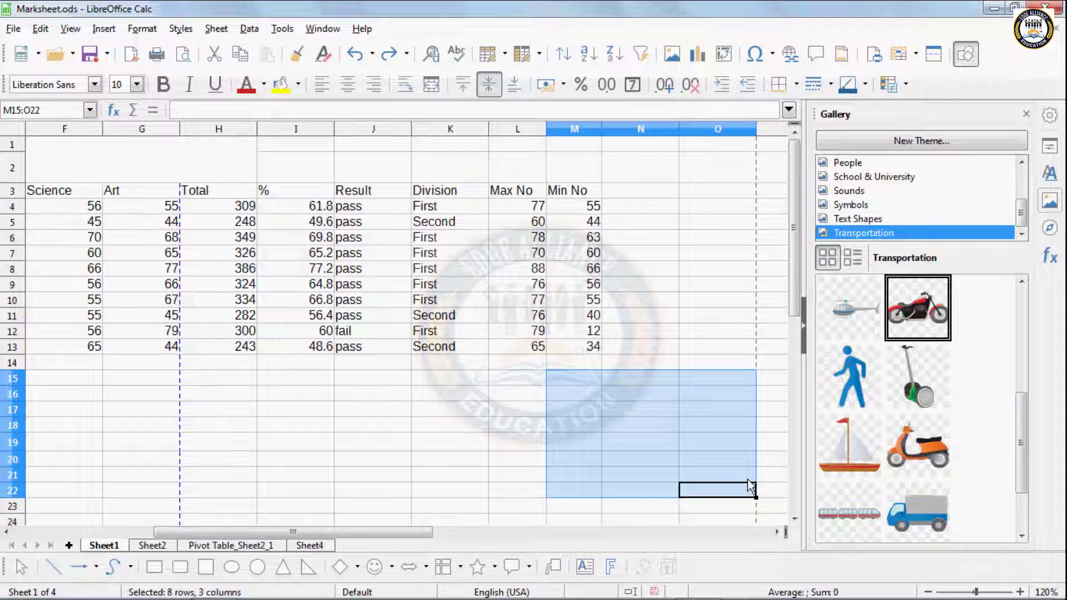
pyautogui.click(704, 414)
# Insert the green two-wheeled scooter image, shrink it to about 3.05 × 4.45 inches beyond the table, and close the Image toolbar.
pyautogui.click(918, 376)
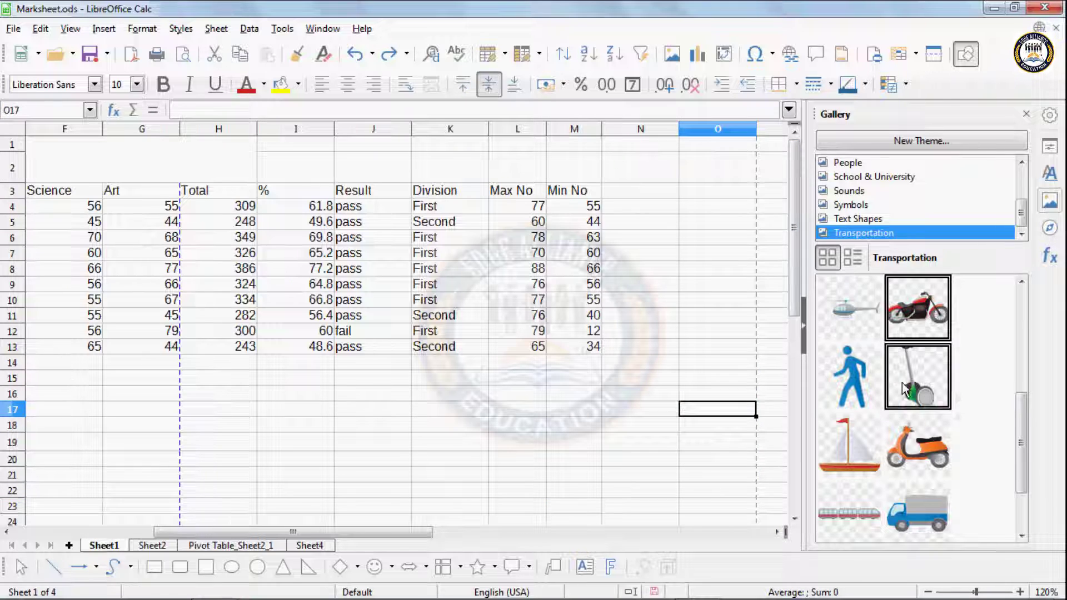
pyautogui.moveTo(918, 376); pyautogui.dragTo(608, 490)
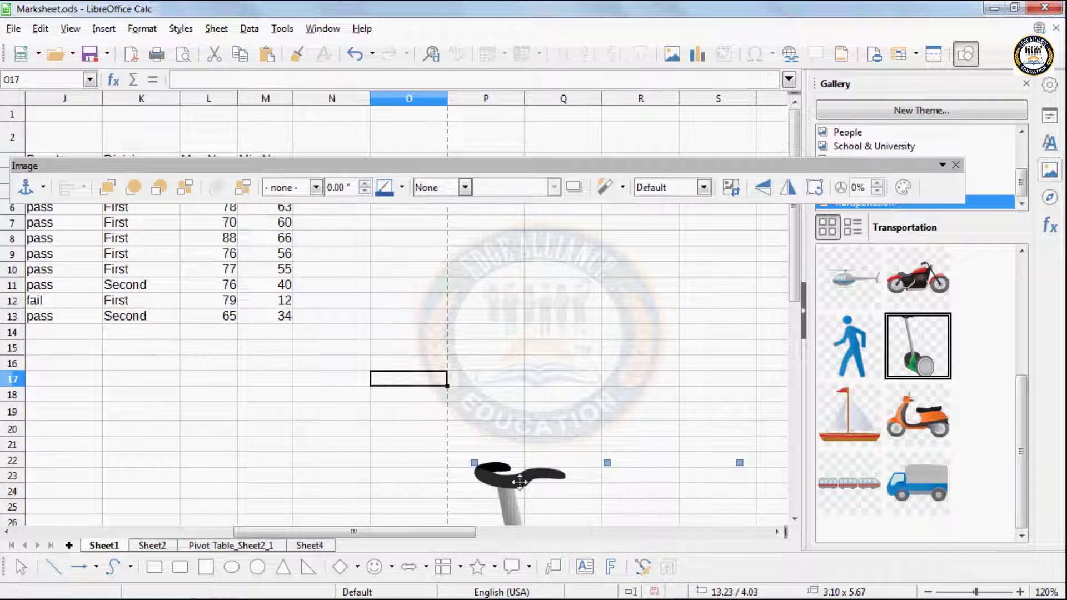
pyautogui.moveTo(519, 481); pyautogui.dragTo(313, 238)
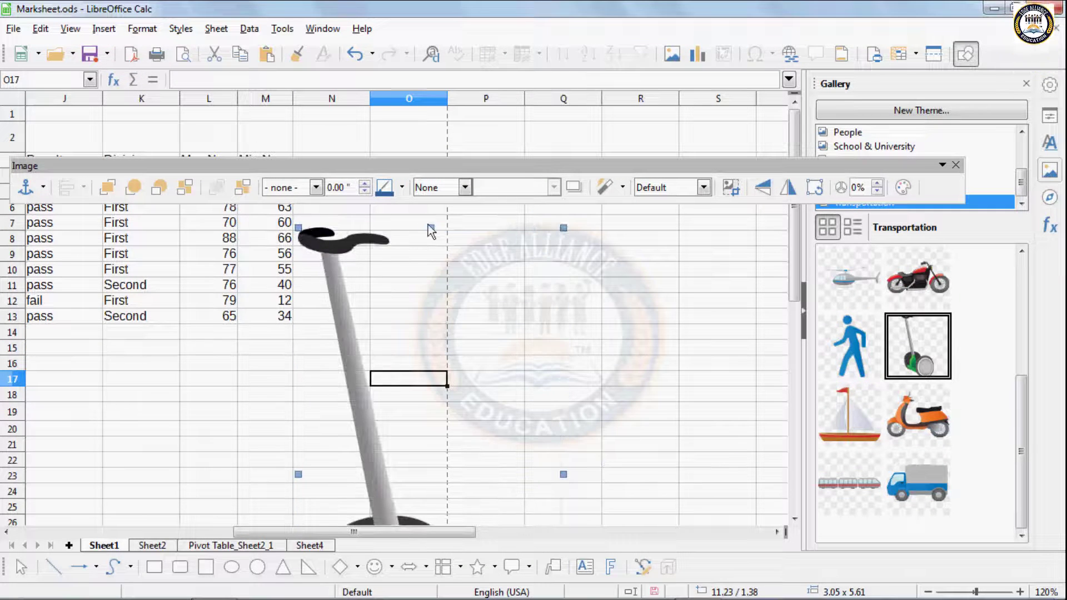
pyautogui.moveTo(431, 227); pyautogui.dragTo(431, 330)
pyautogui.moveTo(364, 467); pyautogui.dragTo(524, 304)
pyautogui.click(956, 166)
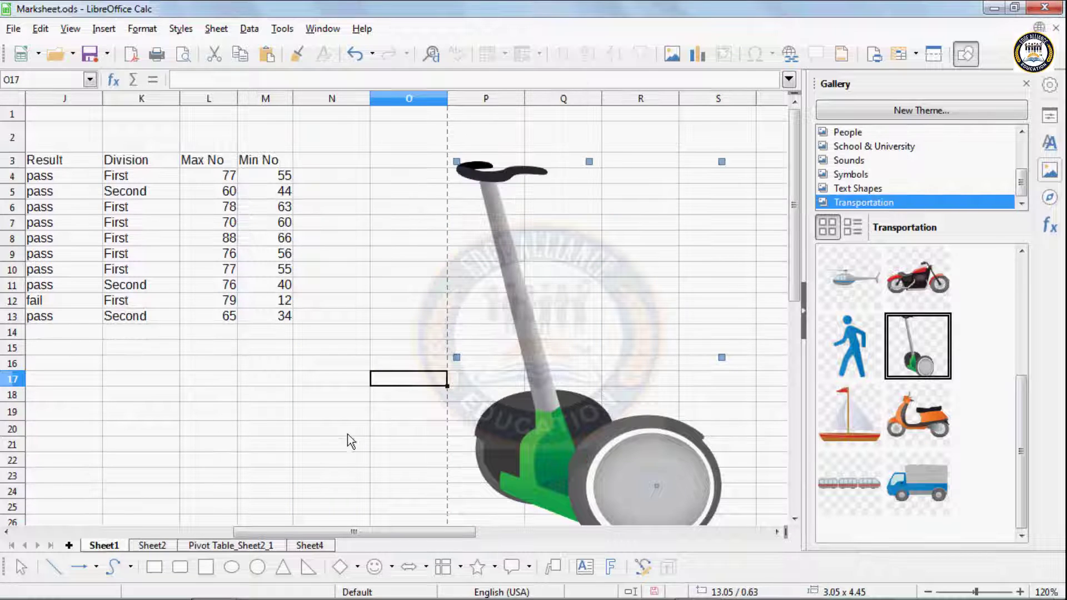
# Open the Navigator, jump to the start and end of the data range, and raise the row number to 23.
pyautogui.moveTo(320, 532); pyautogui.dragTo(97, 531)
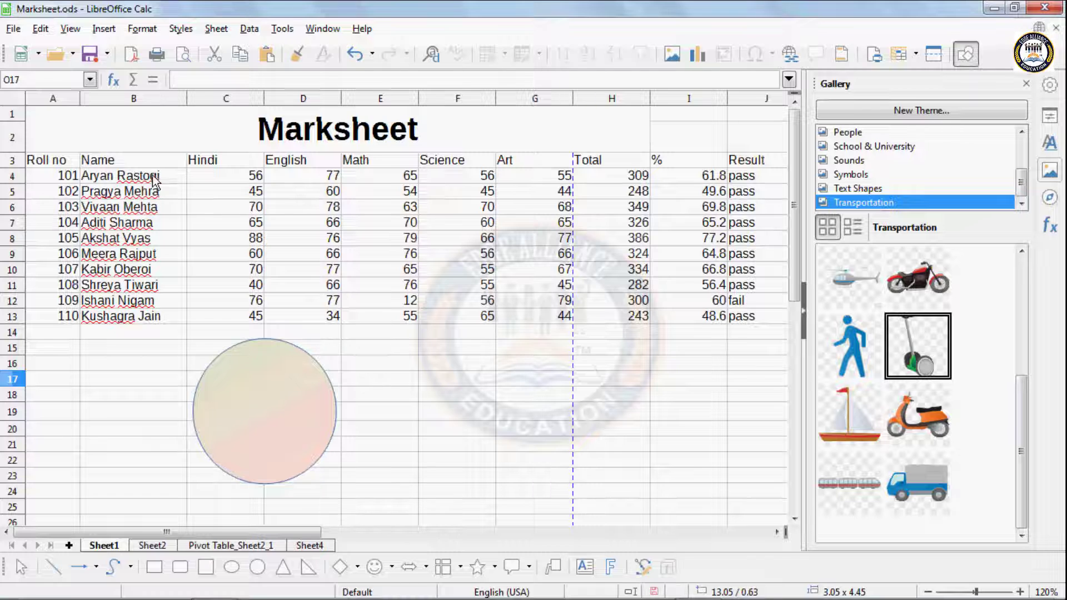
pyautogui.click(71, 28)
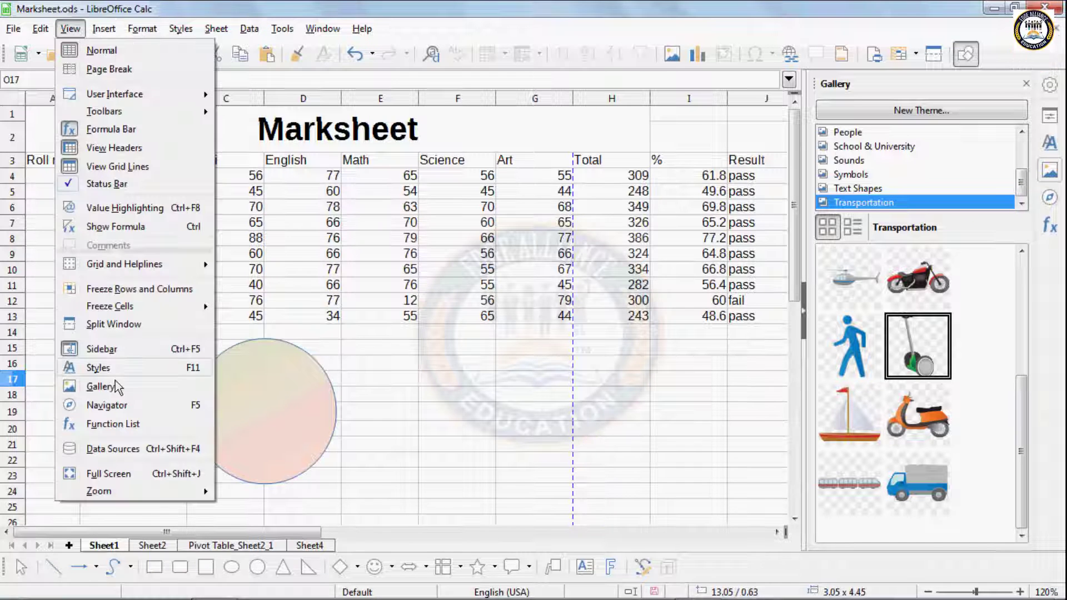
pyautogui.click(106, 405)
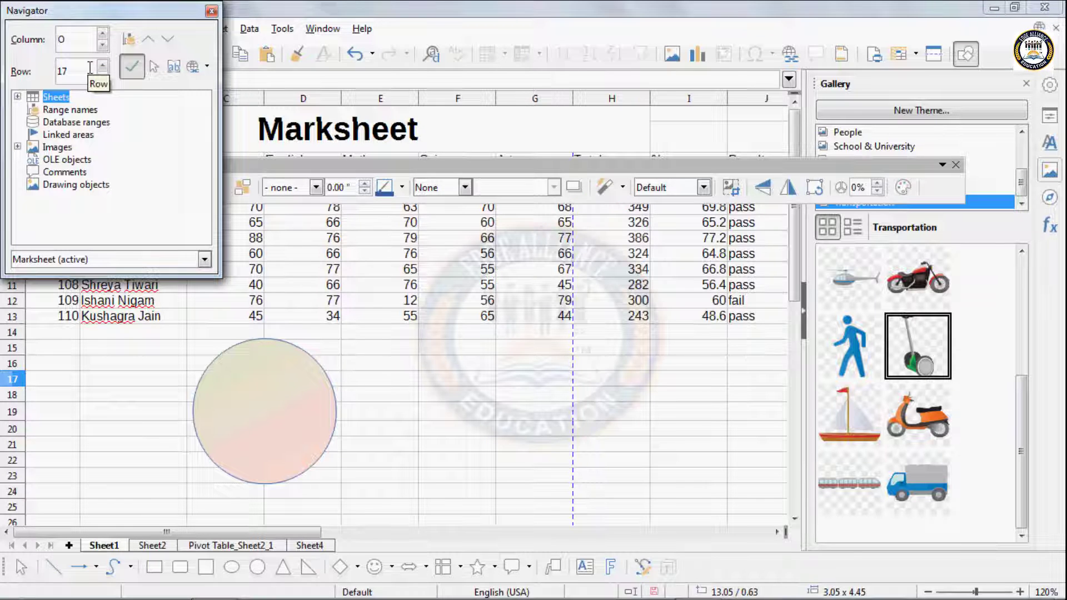
pyautogui.click(148, 40)
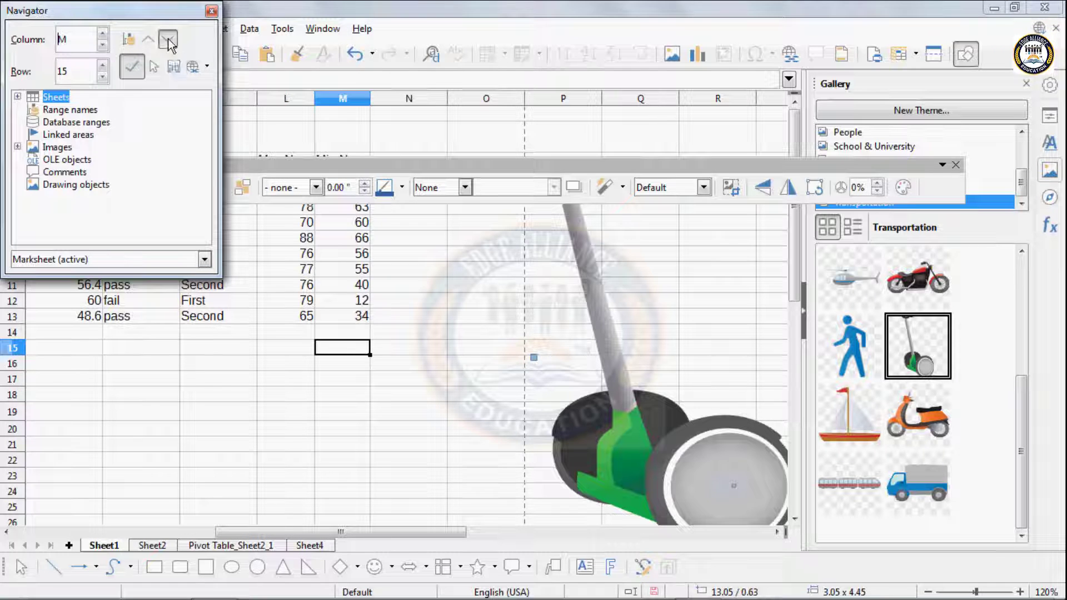
pyautogui.click(168, 41)
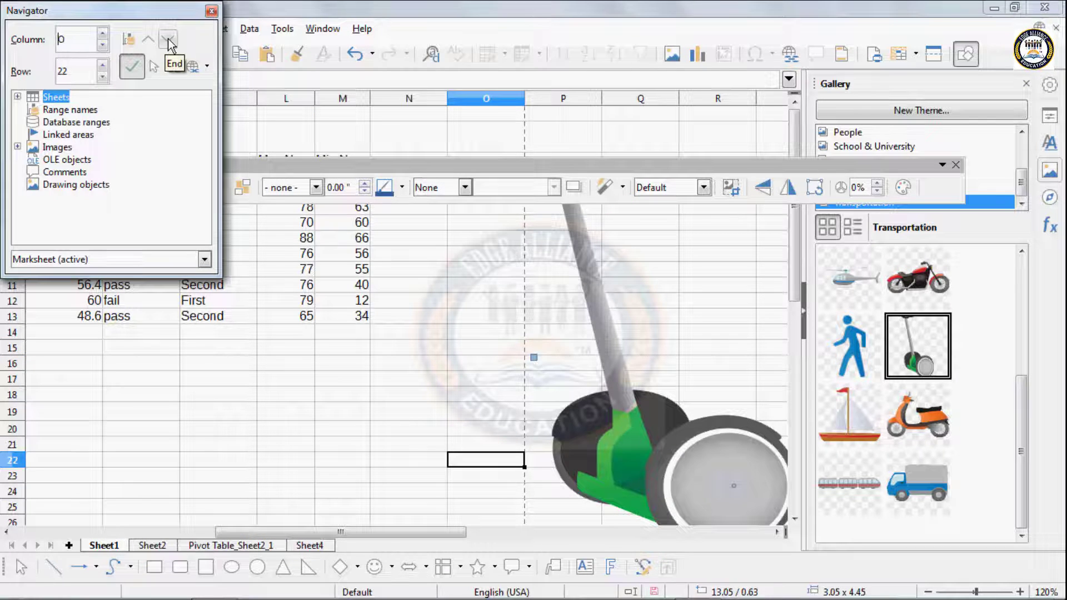
pyautogui.click(101, 65)
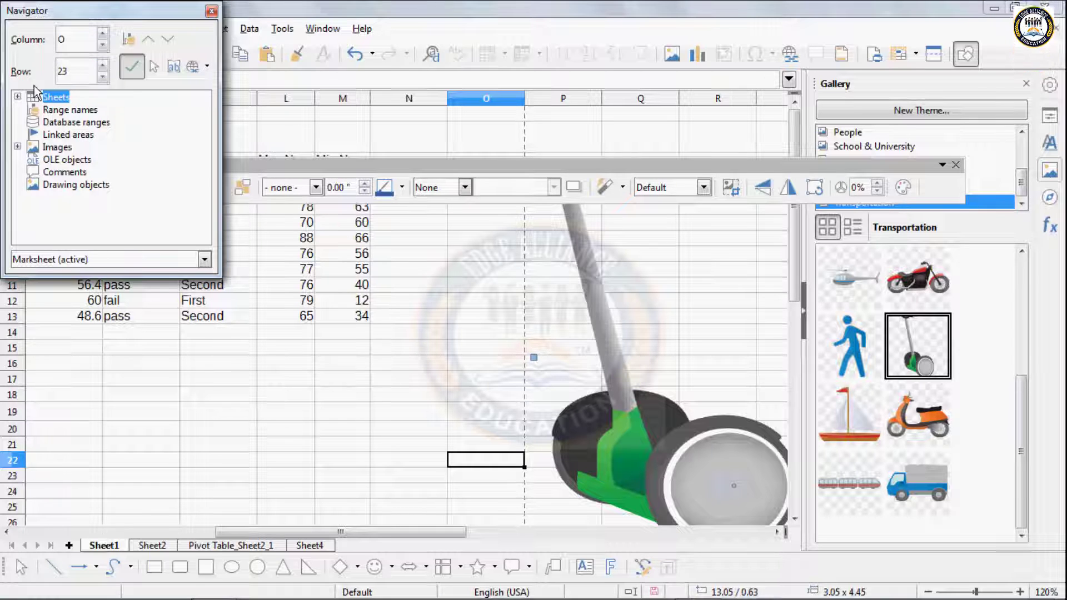
# Use the Navigator's sheet list to visit Sheet2 and Pivot Table_Sheet2_1, returning to Sheet1.
pyautogui.click(17, 97)
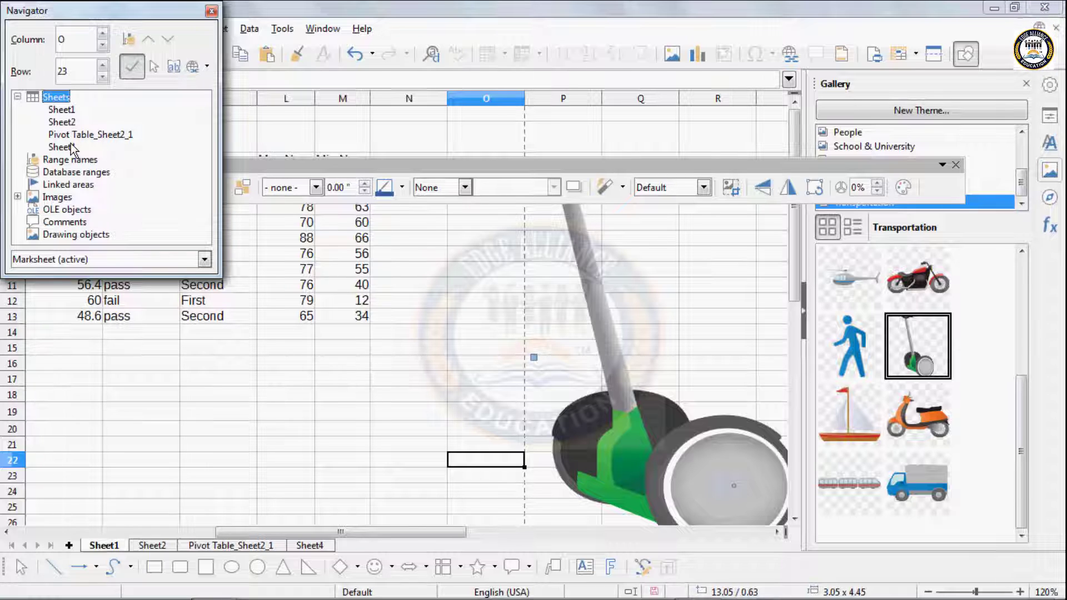
pyautogui.doubleClick(64, 123)
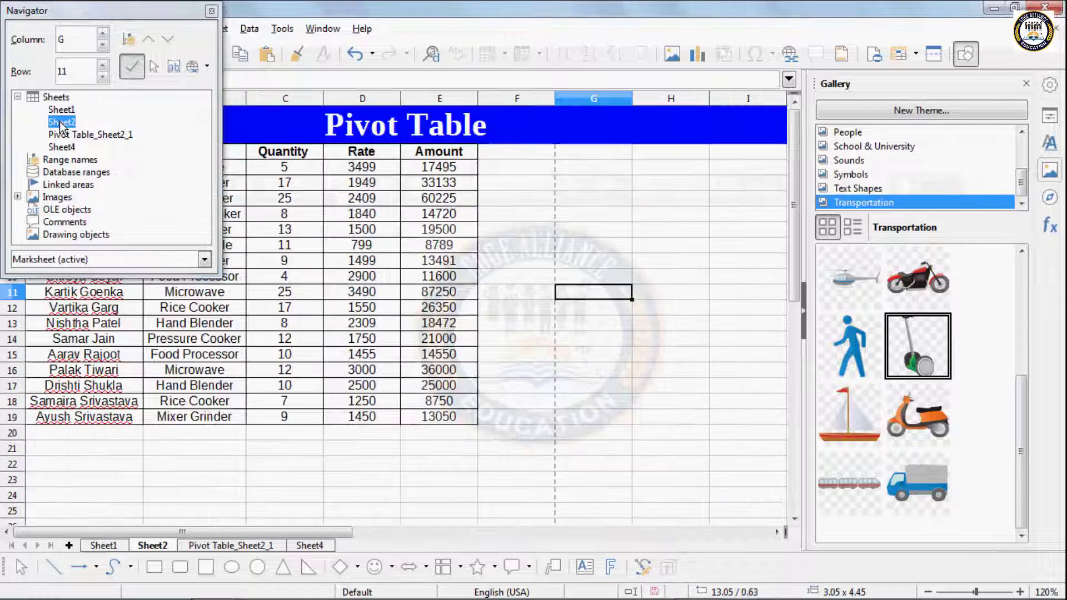
pyautogui.click(63, 137)
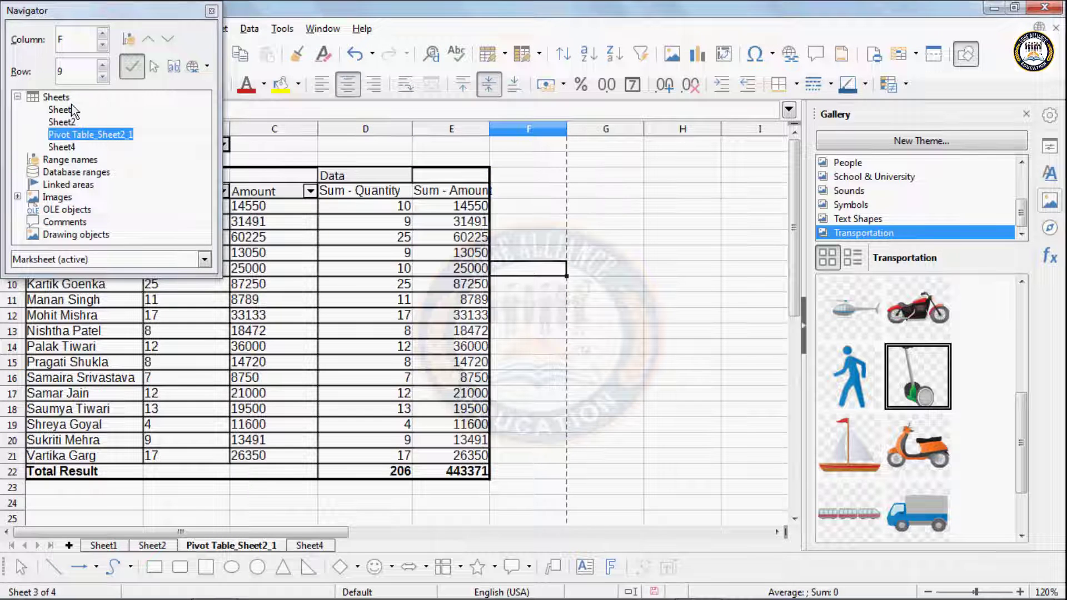
pyautogui.doubleClick(69, 110)
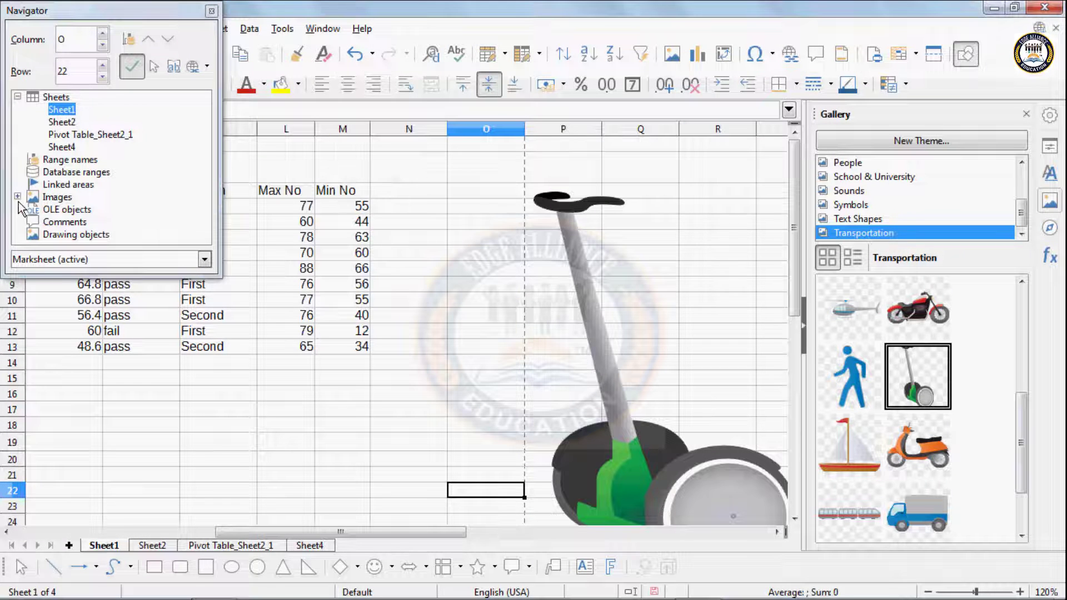
# Locate Image 1 through the Navigator's Images category, check the Drawing objects category, and close the Navigator.
pyautogui.click(17, 197)
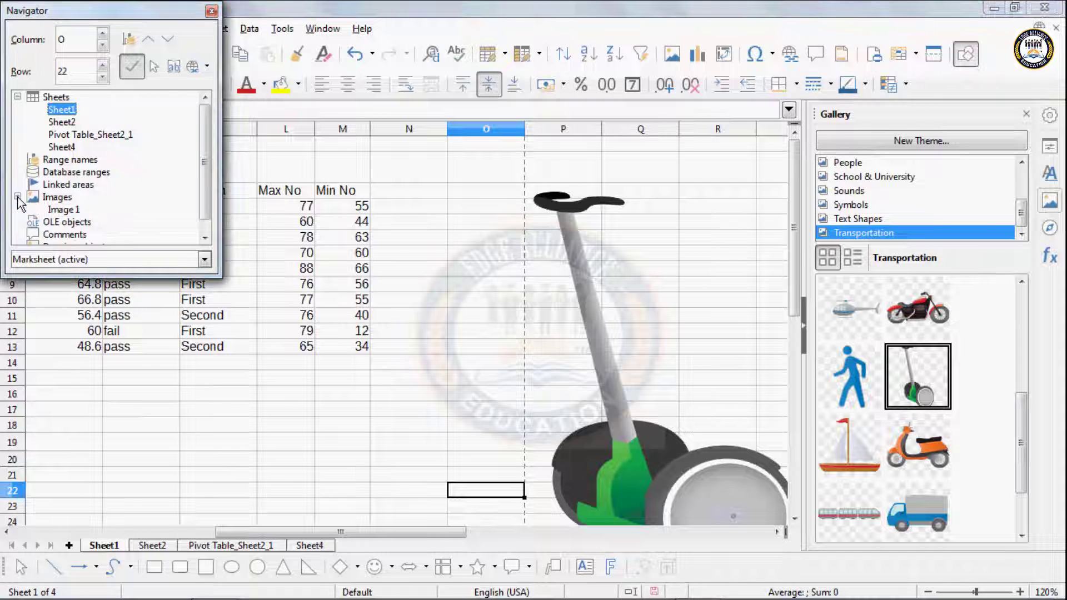
pyautogui.click(56, 210)
pyautogui.doubleClick(61, 210)
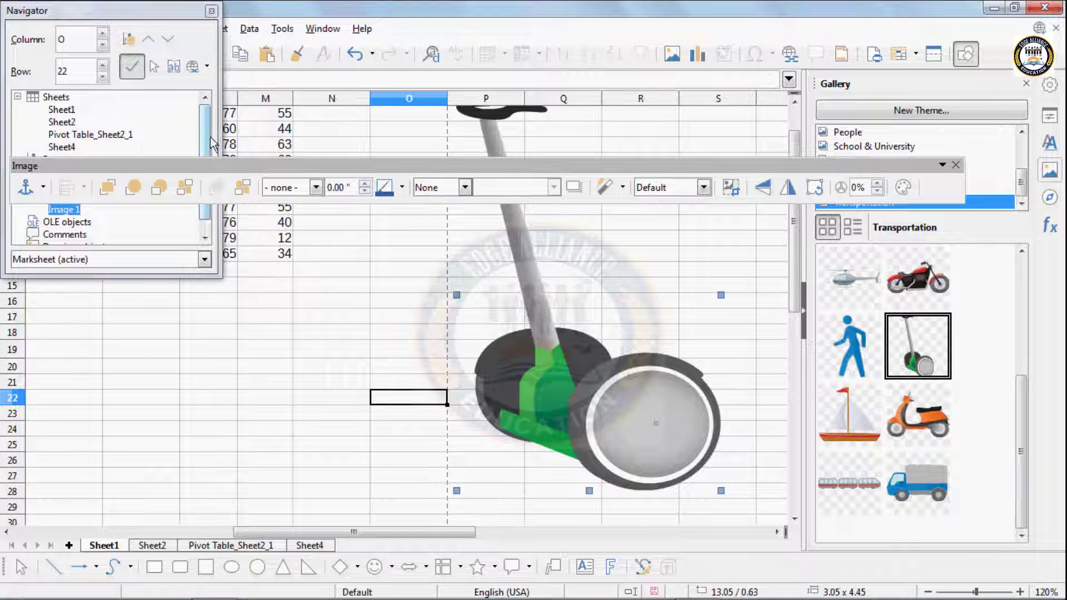
pyautogui.moveTo(205, 140); pyautogui.dragTo(205, 170)
pyautogui.click(76, 236)
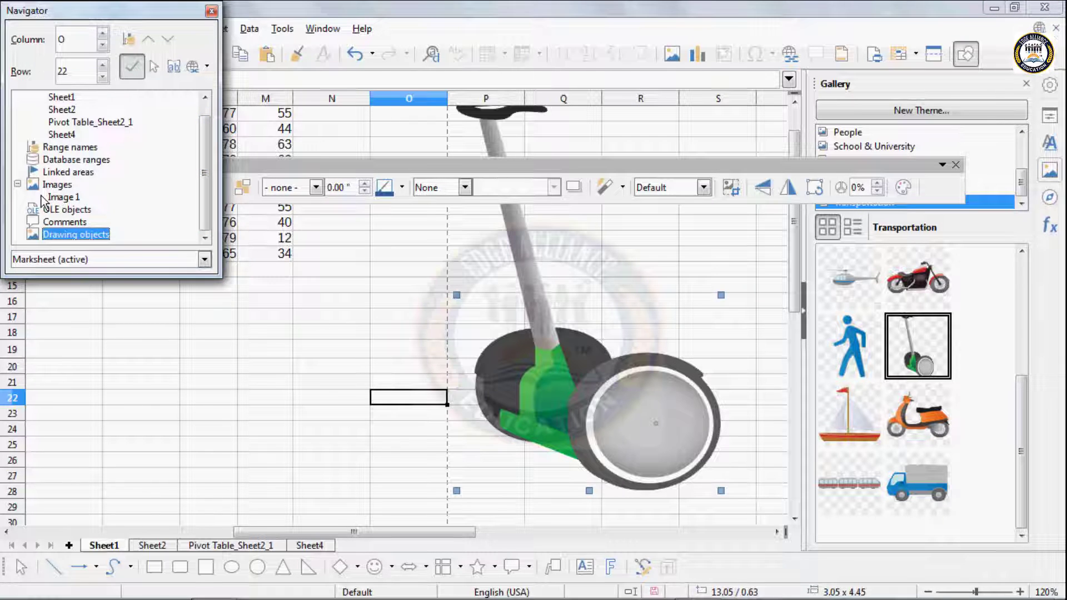
pyautogui.click(212, 11)
# Delete the green two-wheeled scooter image and the gradient circle from Sheet1, and close the Gallery.
pyautogui.moveTo(597, 412); pyautogui.dragTo(486, 420)
pyautogui.press('Escape')
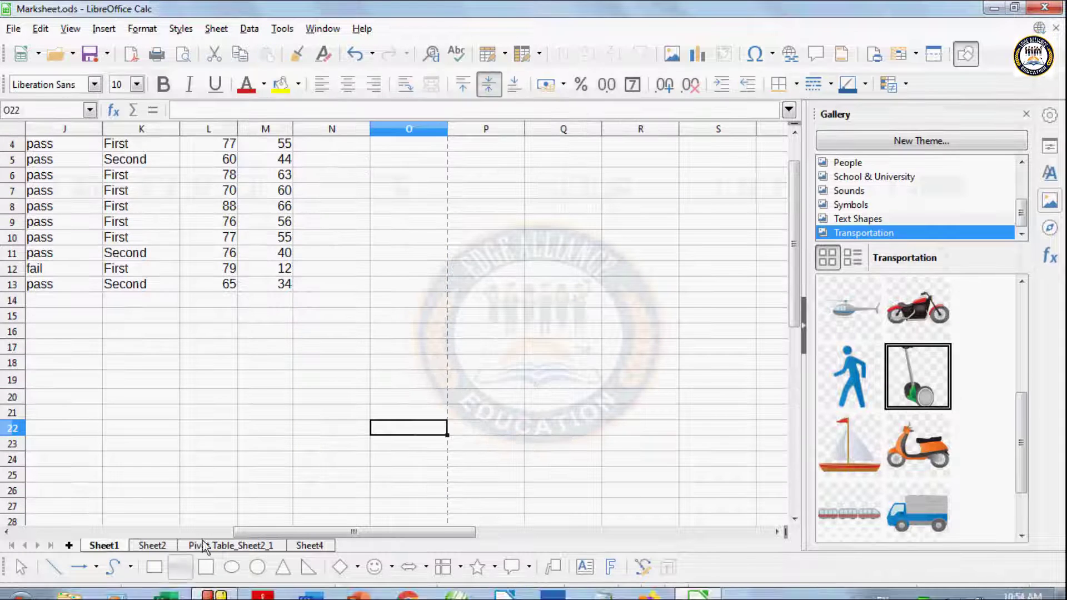
pyautogui.moveTo(355, 531); pyautogui.dragTo(167, 542)
pyautogui.click(209, 381)
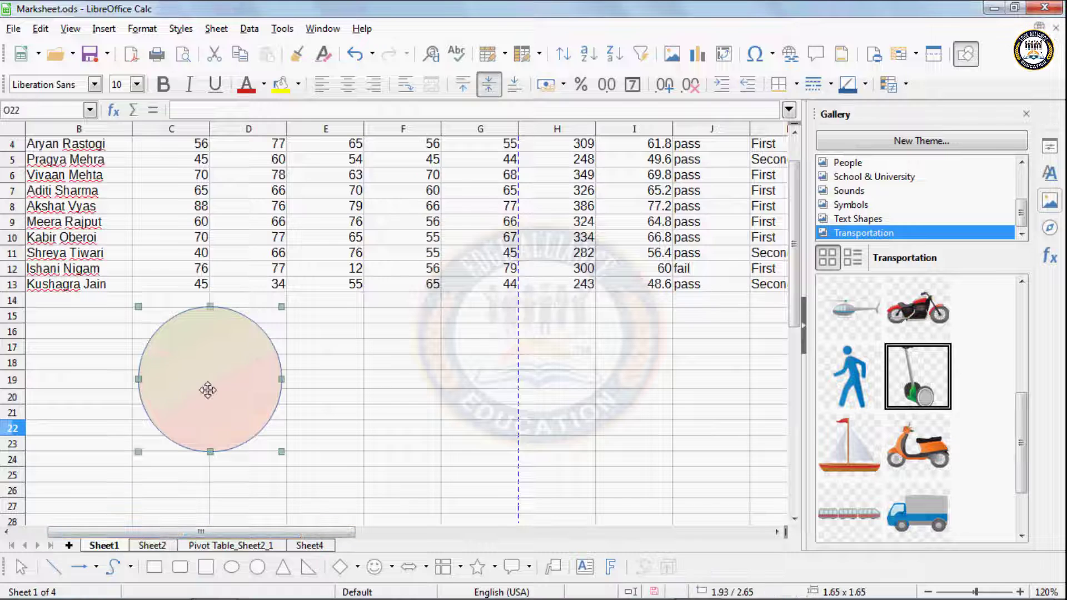
pyautogui.press('Delete')
pyautogui.click(228, 382)
pyautogui.scroll(1, 228, 382)
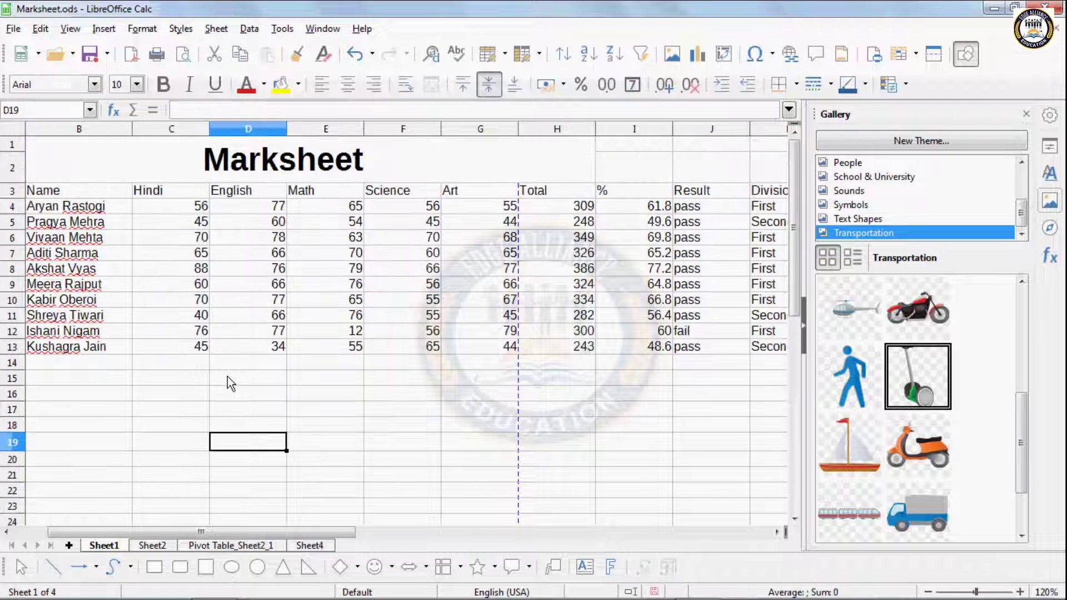
pyautogui.click(1025, 115)
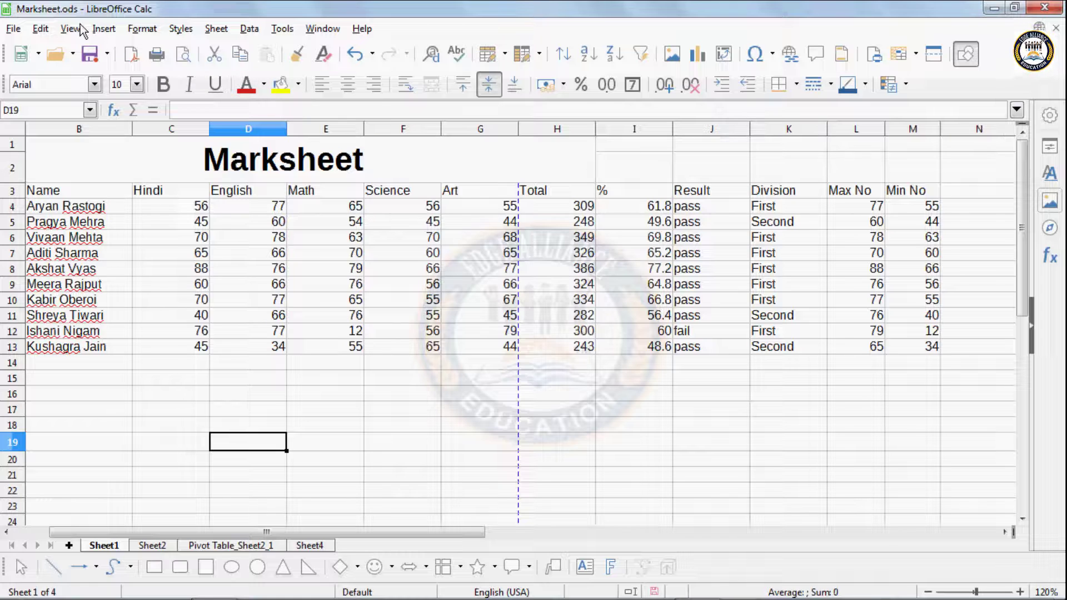
# Show the Function List with the All category of functions, and close it.
pyautogui.click(71, 28)
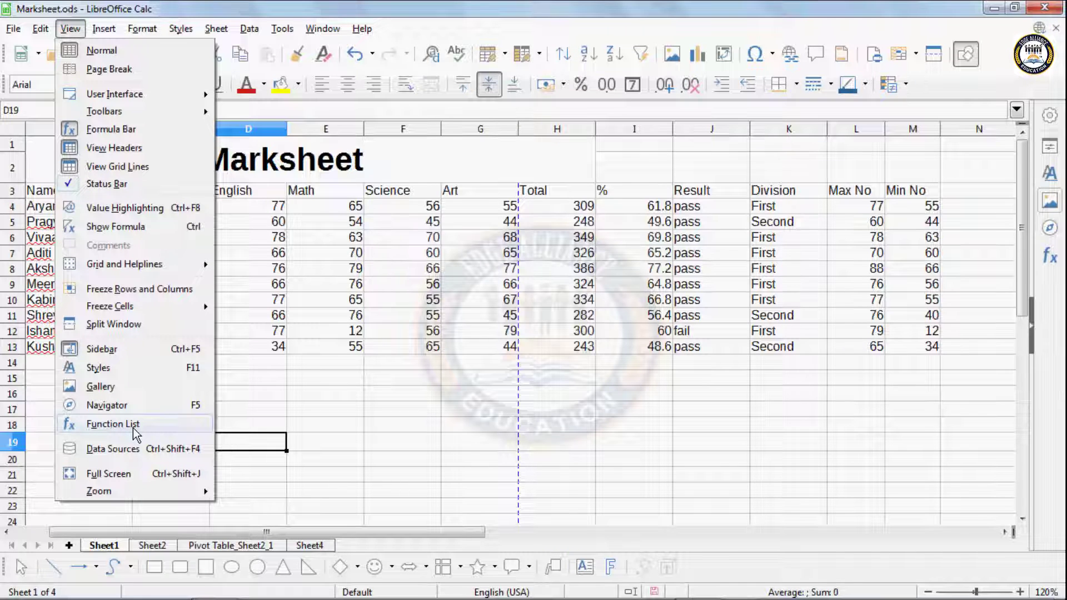
pyautogui.click(113, 424)
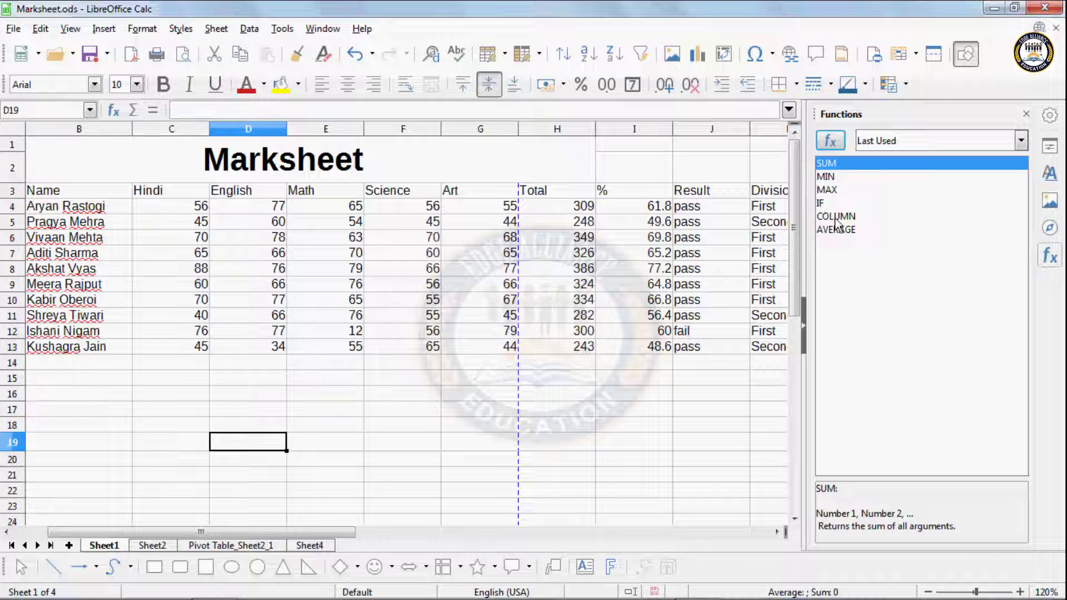
pyautogui.click(878, 140)
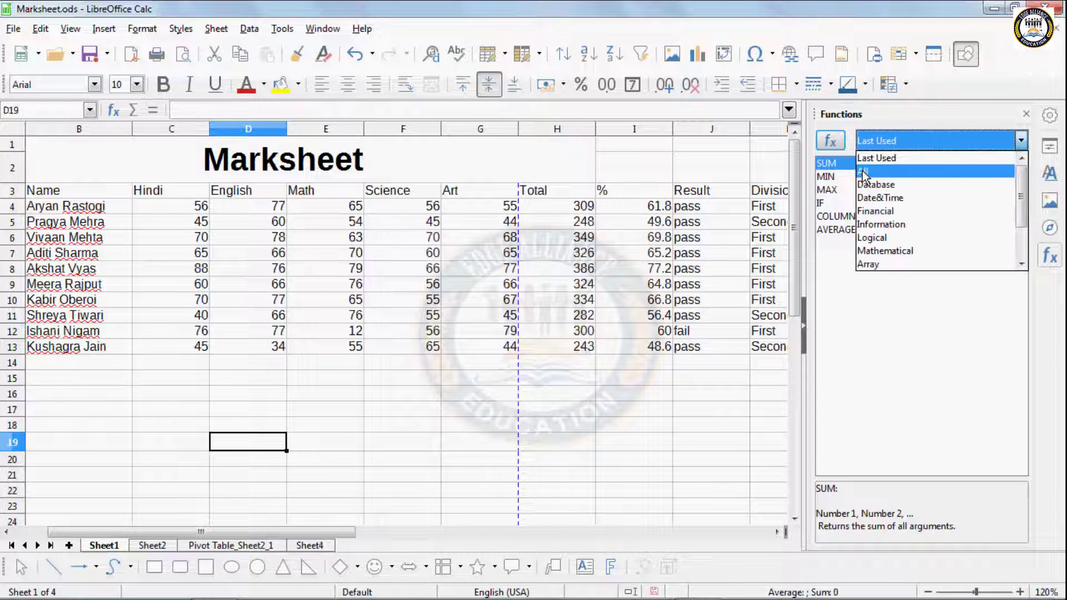
pyautogui.click(867, 160)
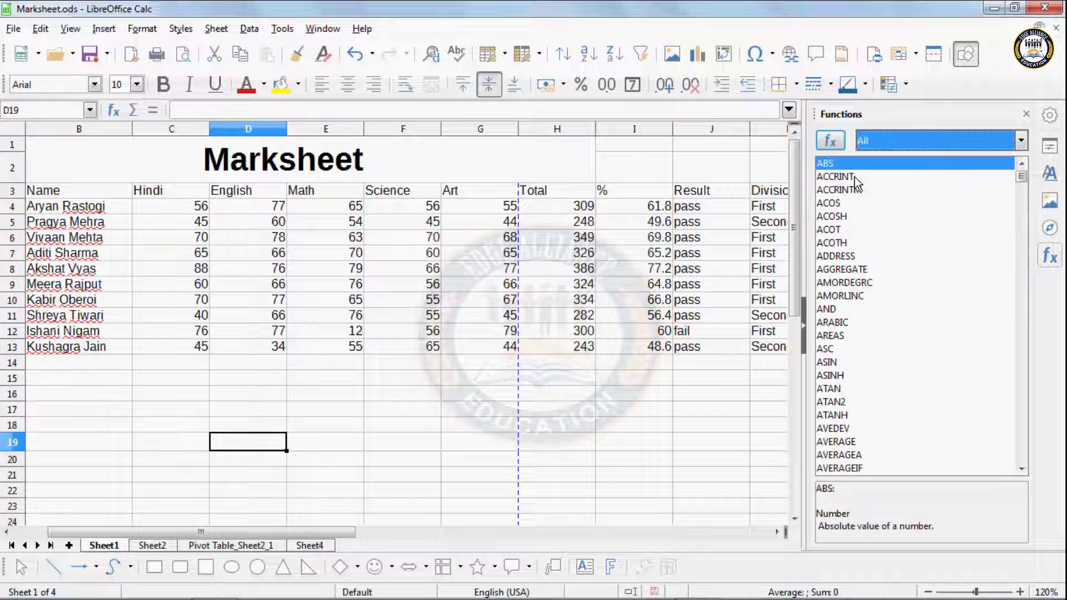
pyautogui.click(75, 29)
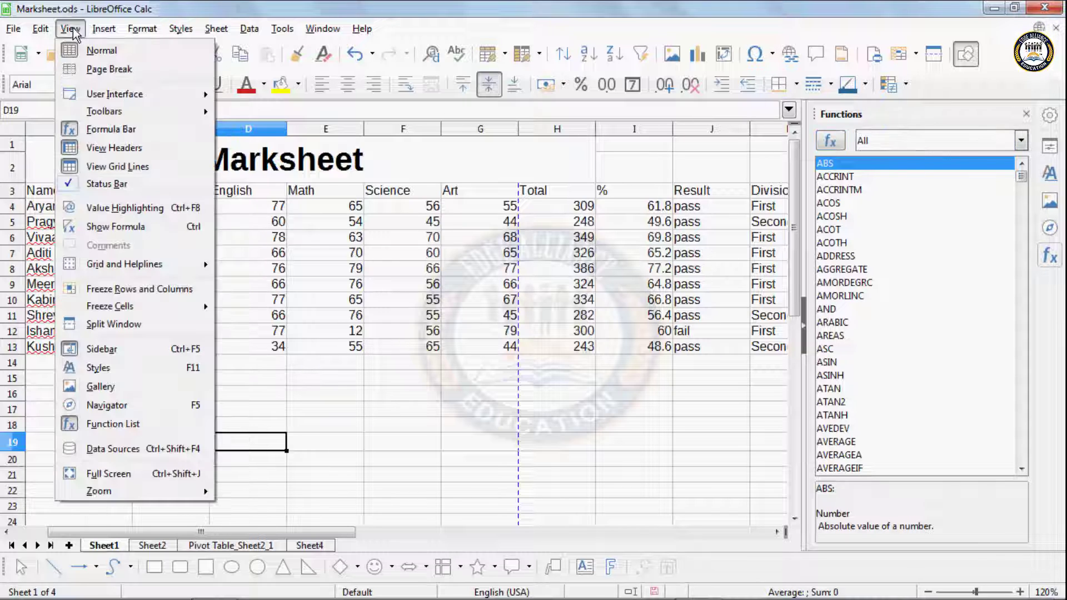
pyautogui.click(110, 425)
pyautogui.click(1025, 115)
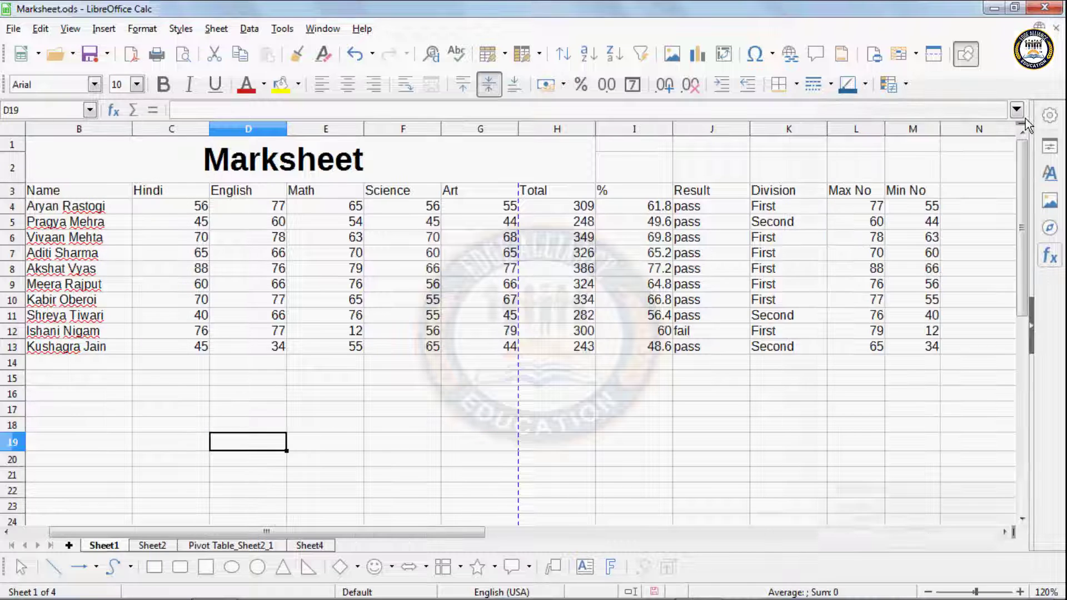
# Display the Data Sources and browse the registered databases, selecting data and data1.
pyautogui.click(72, 29)
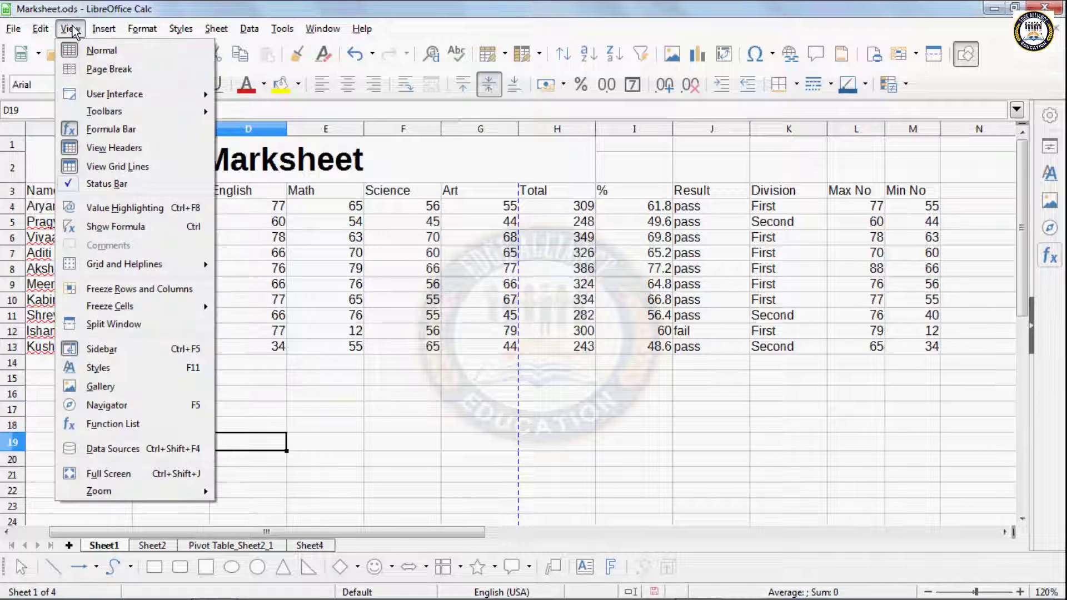
pyautogui.click(134, 454)
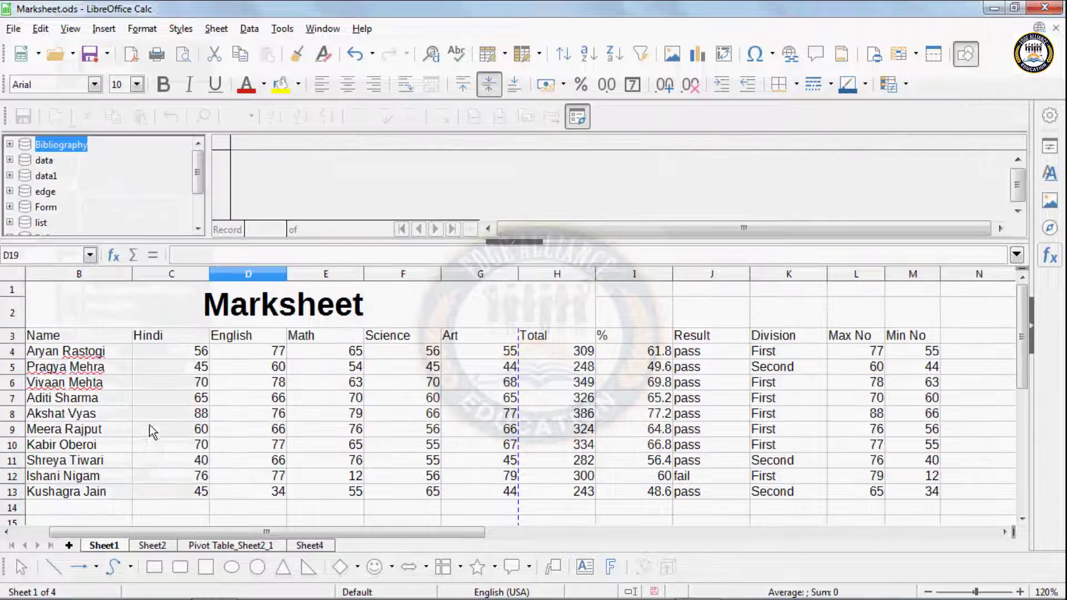
pyautogui.click(44, 161)
pyautogui.click(46, 176)
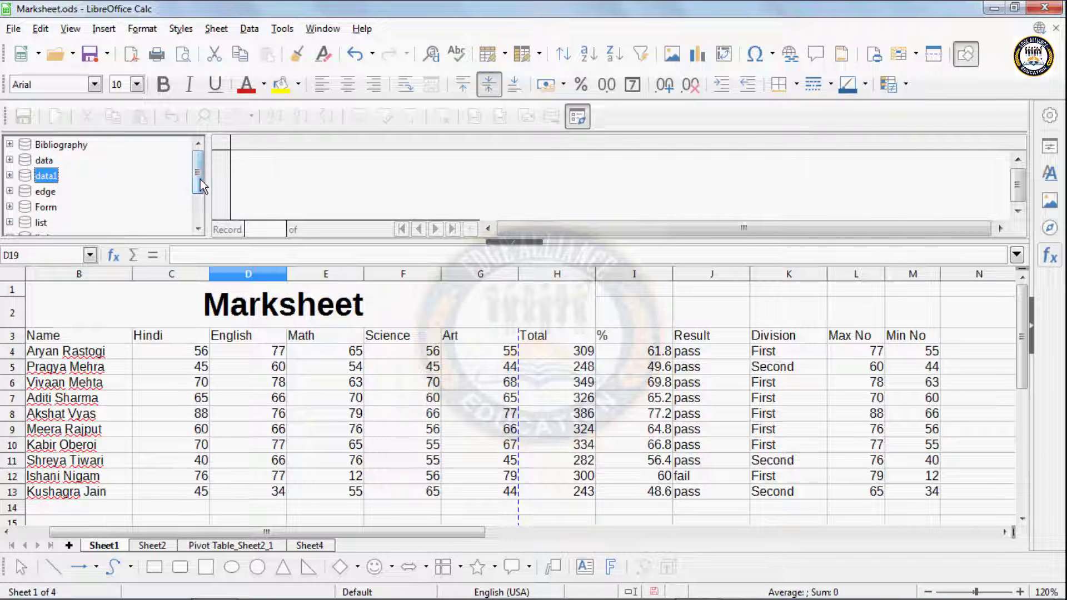
pyautogui.moveTo(198, 178); pyautogui.dragTo(199, 190)
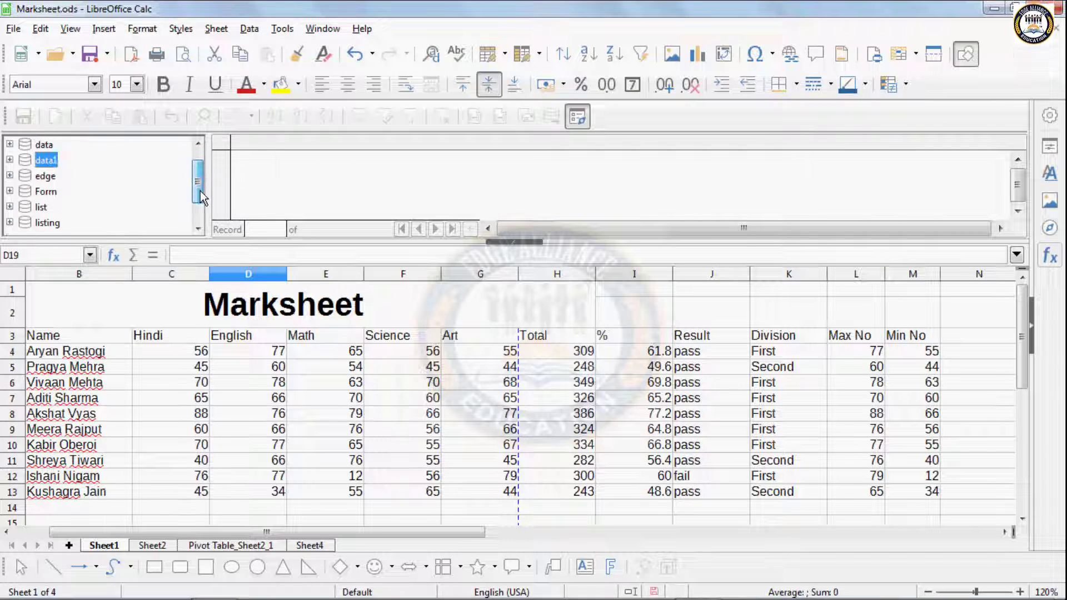
# Show the records of the Student Admission Form table in the Form database, and close the Data Sources.
pyautogui.click(9, 191)
pyautogui.doubleClick(55, 222)
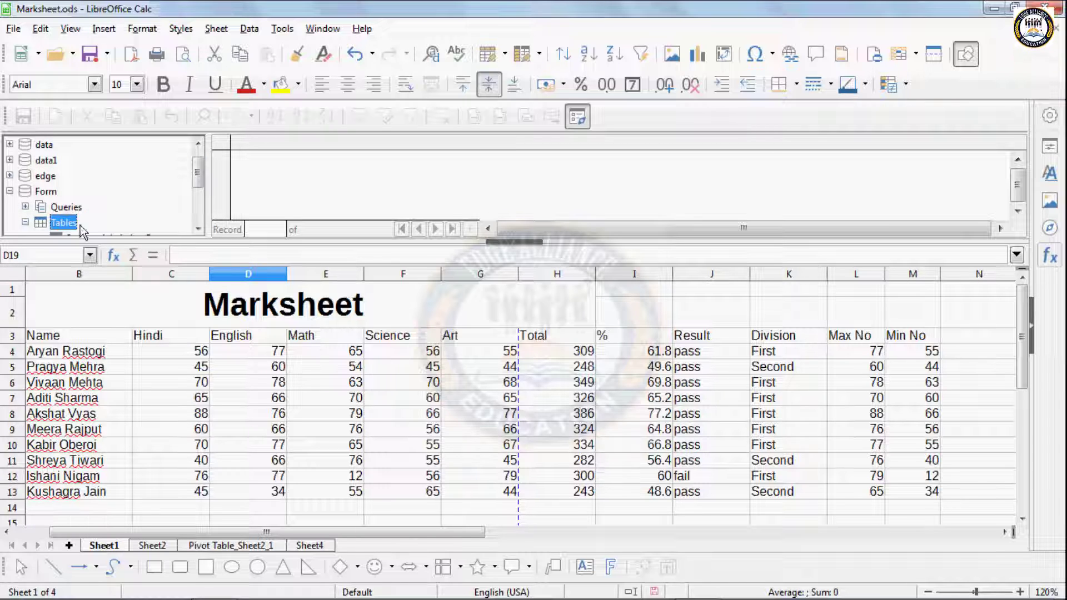
pyautogui.moveTo(198, 174); pyautogui.dragTo(198, 186)
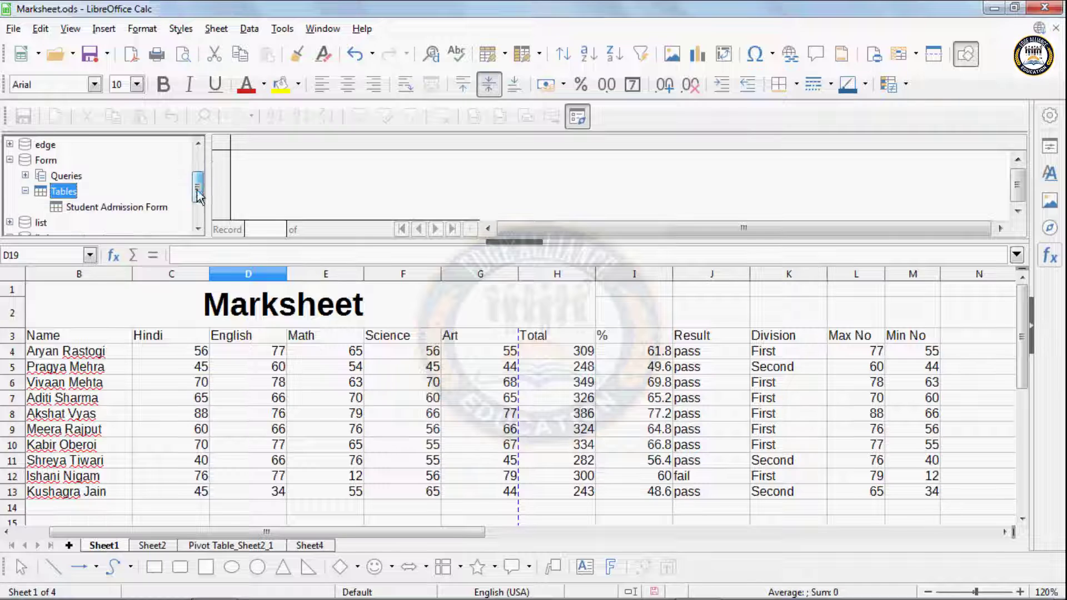
pyautogui.click(133, 207)
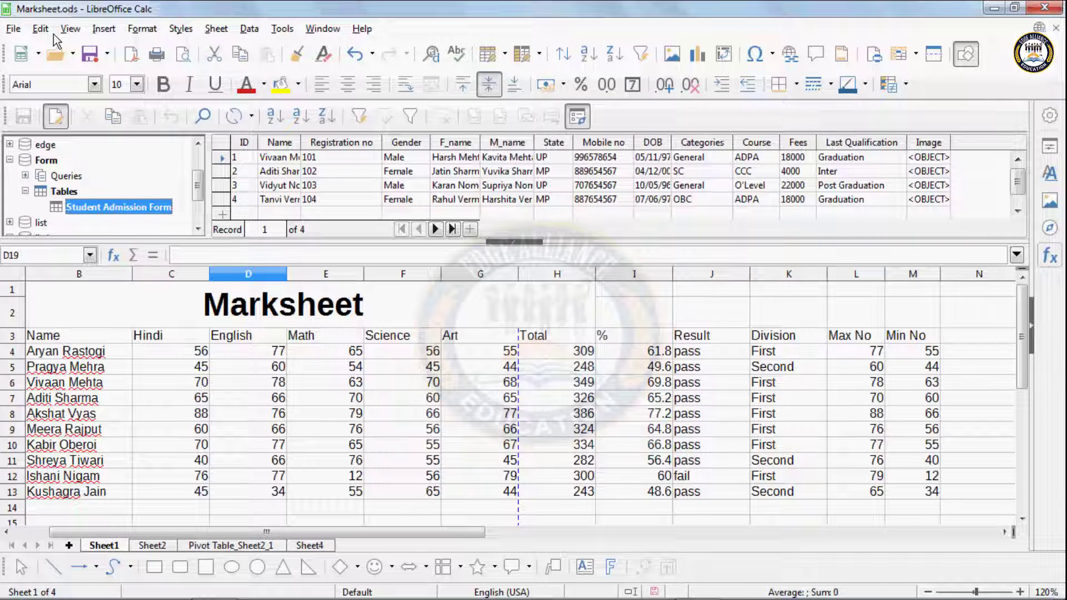
pyautogui.click(69, 29)
pyautogui.click(139, 449)
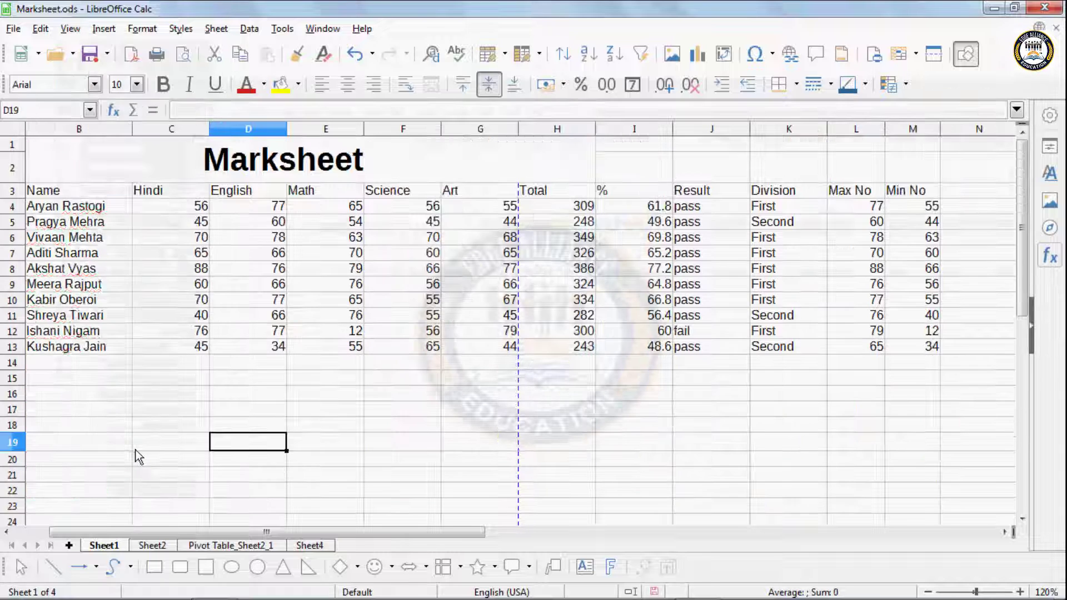
# Show the marksheet in Full Screen mode and return to the regular window.
pyautogui.click(71, 29)
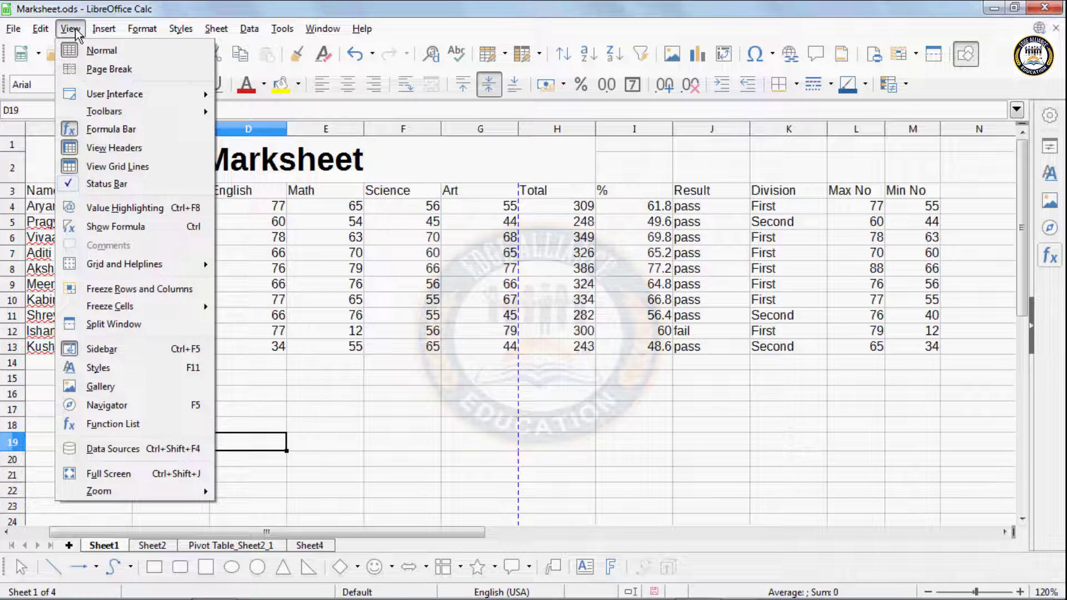
pyautogui.click(112, 476)
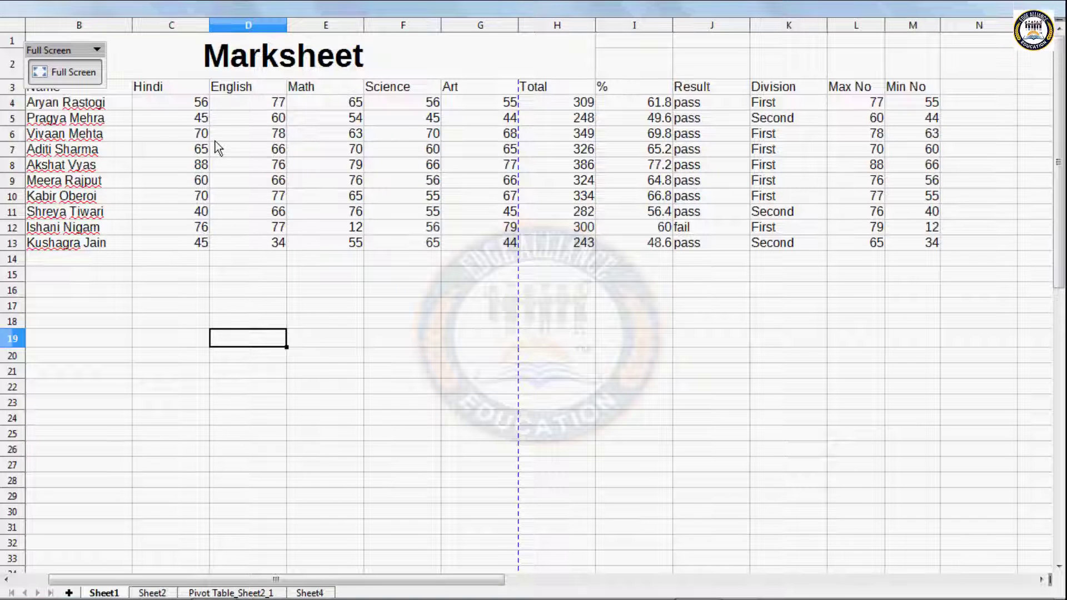
pyautogui.click(59, 76)
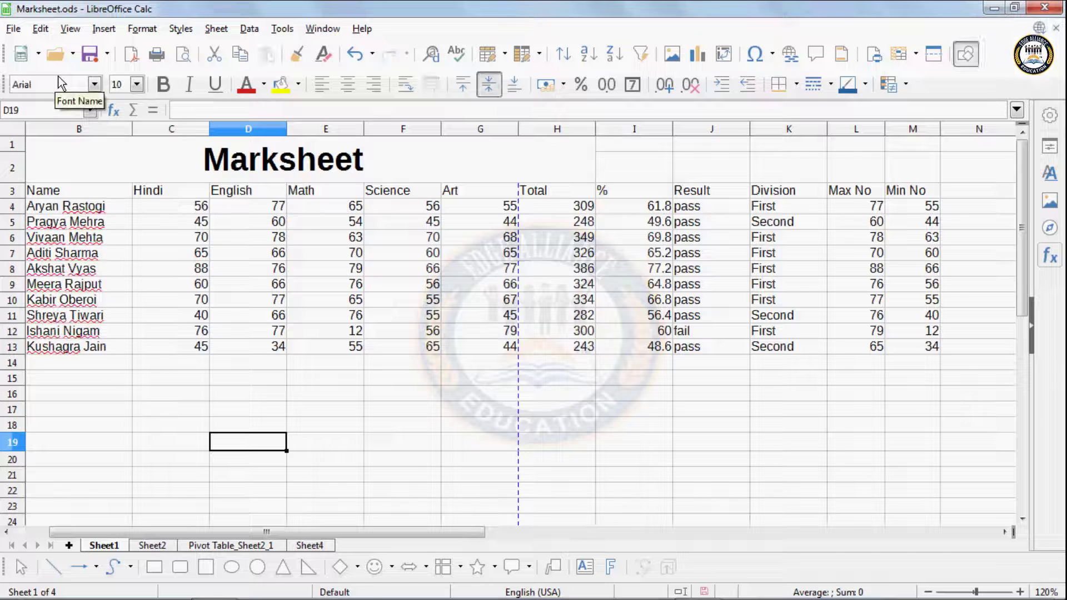
# Zoom the marksheet to Entire Page, followed by Page Width.
pyautogui.click(70, 28)
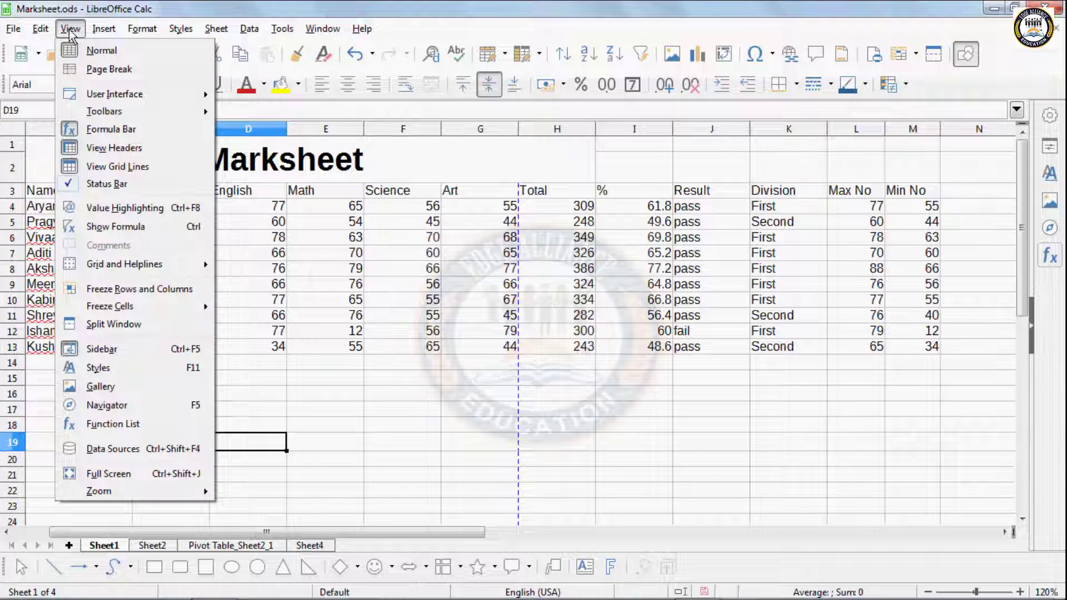
pyautogui.moveTo(138, 489)
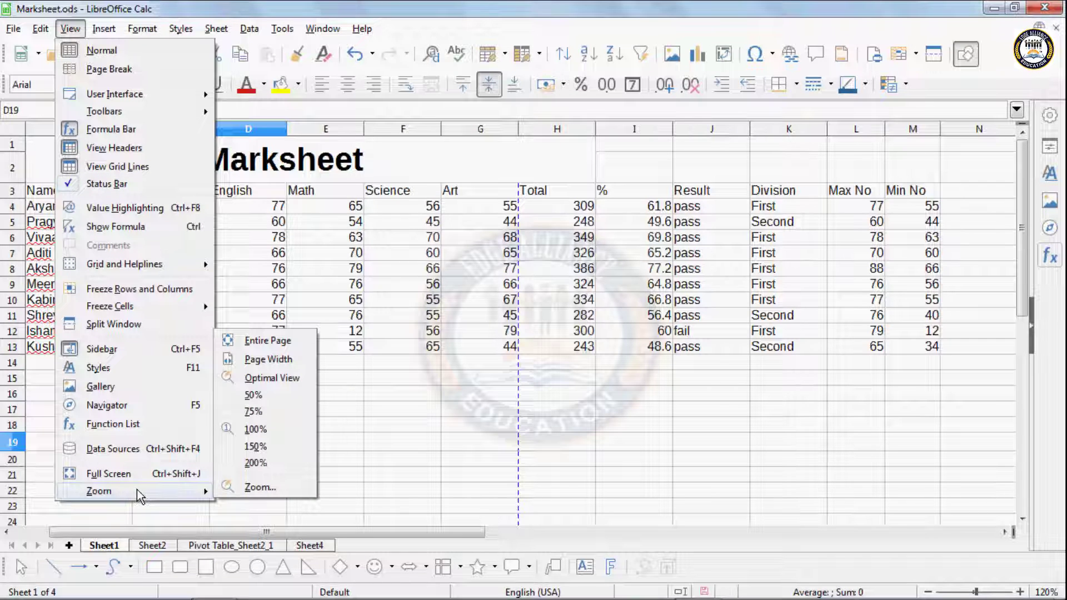
pyautogui.click(249, 340)
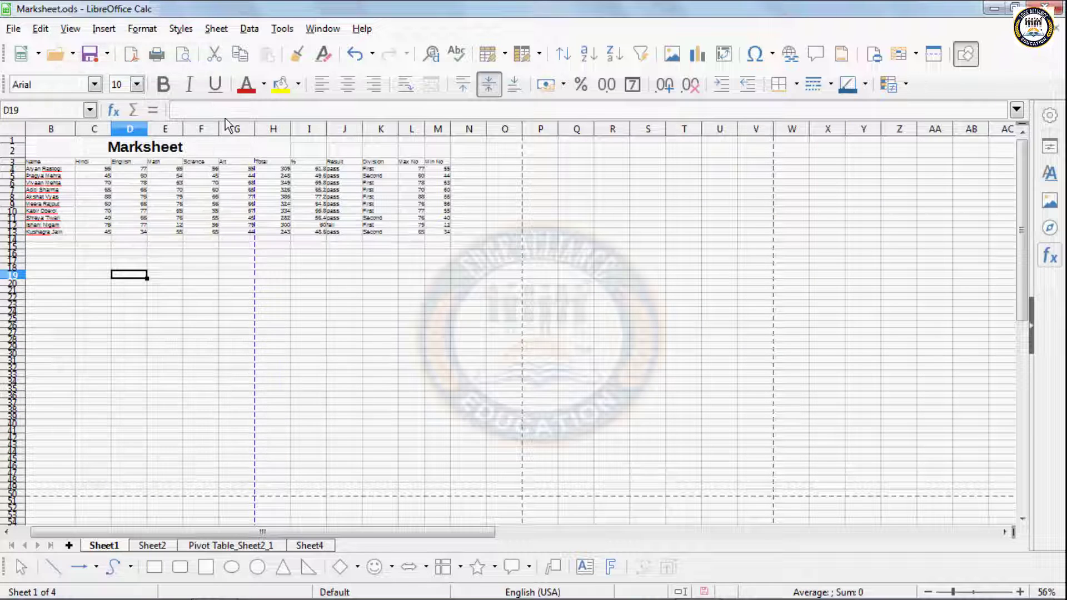
pyautogui.click(69, 29)
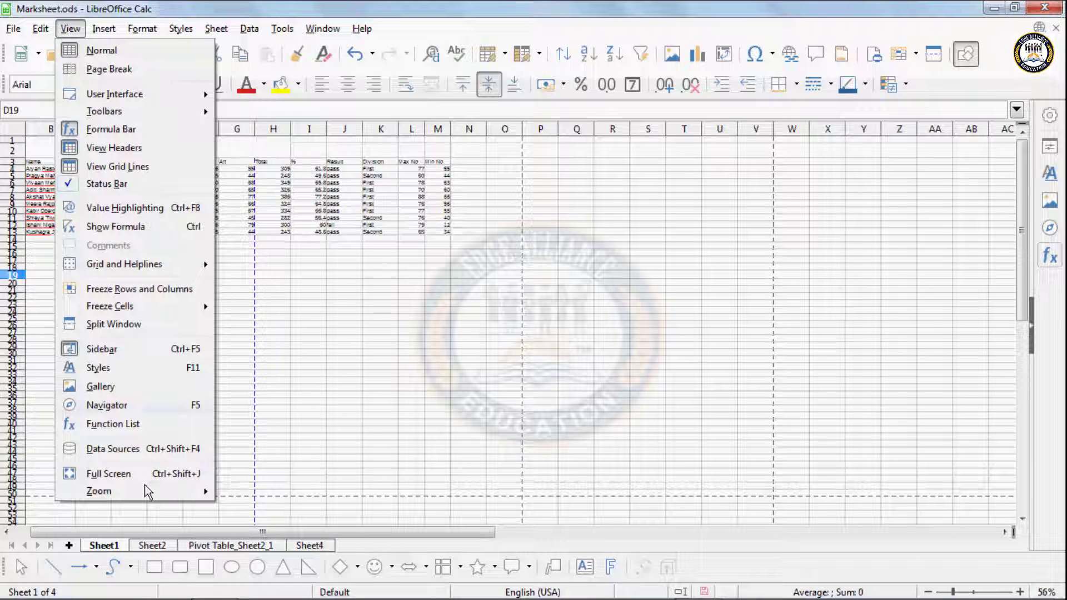
pyautogui.moveTo(155, 490)
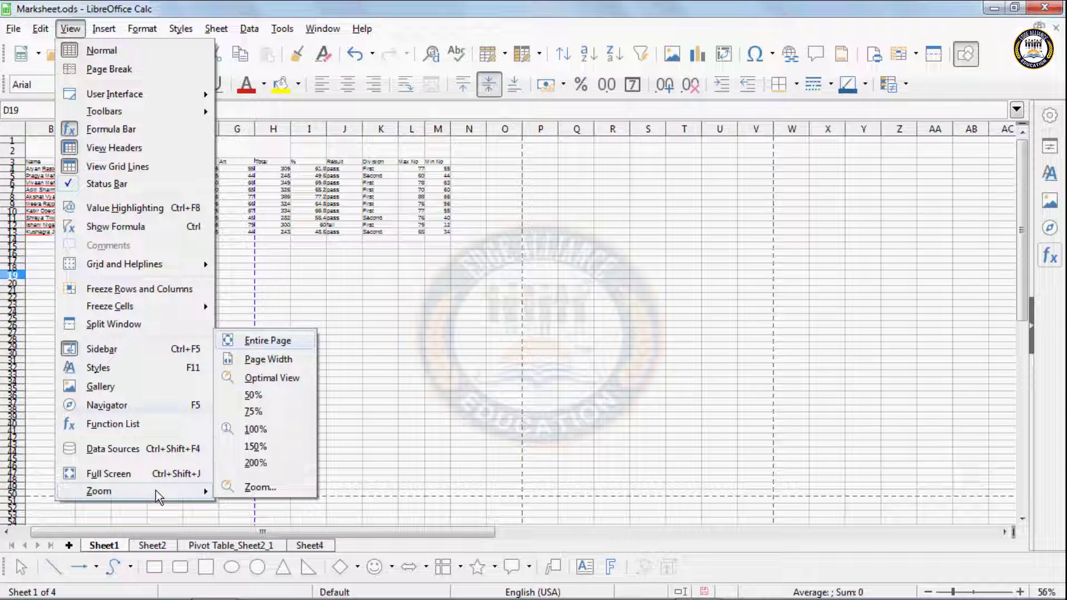
pyautogui.click(283, 361)
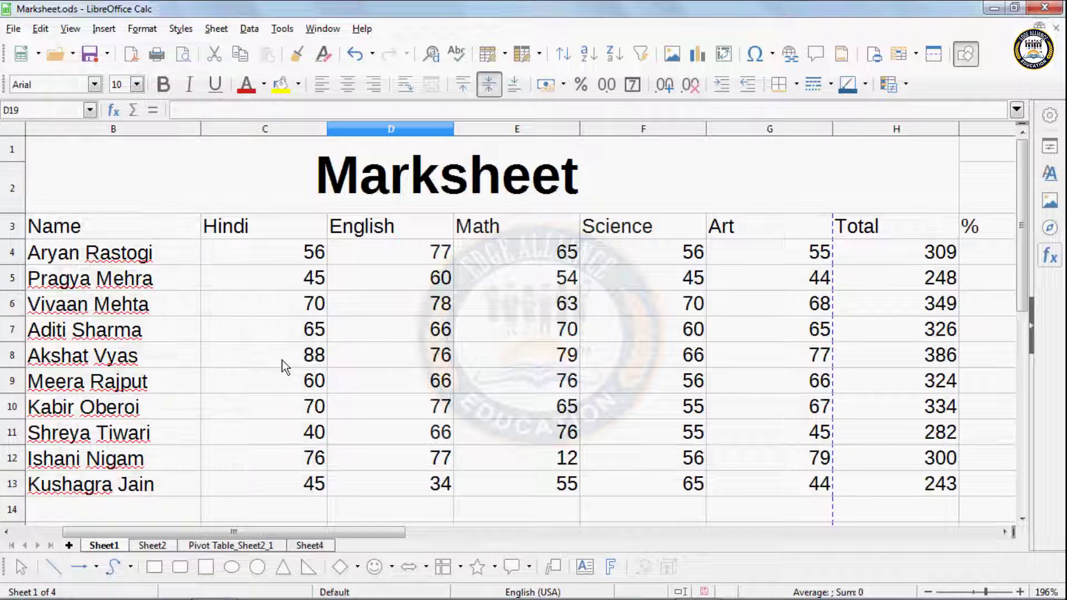
# Apply the Optimal View zoom to the marksheet, followed by 50% zoom.
pyautogui.click(70, 28)
pyautogui.moveTo(117, 492)
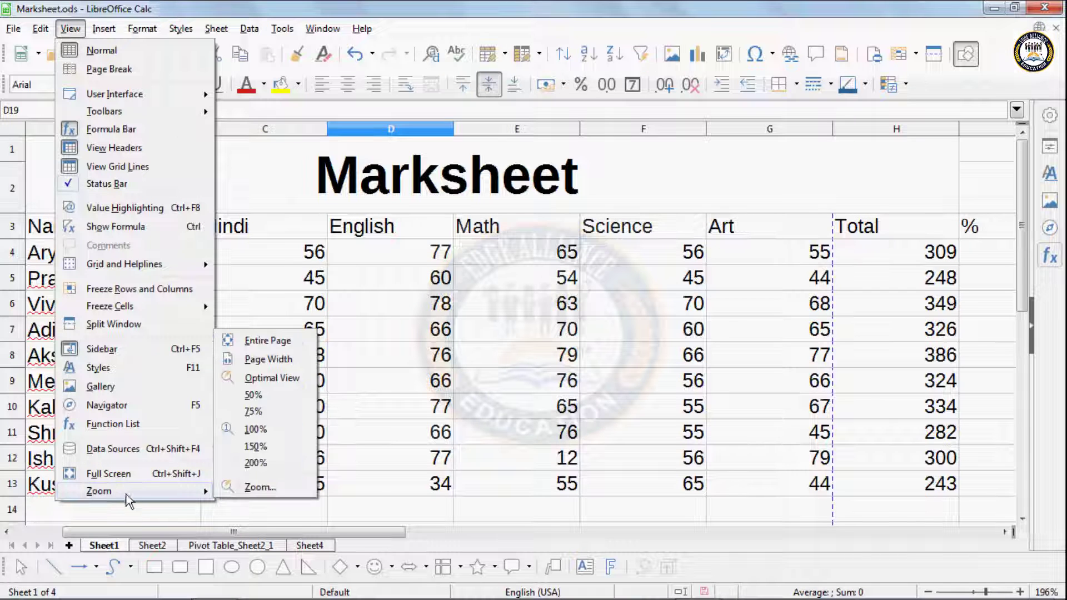
pyautogui.click(283, 378)
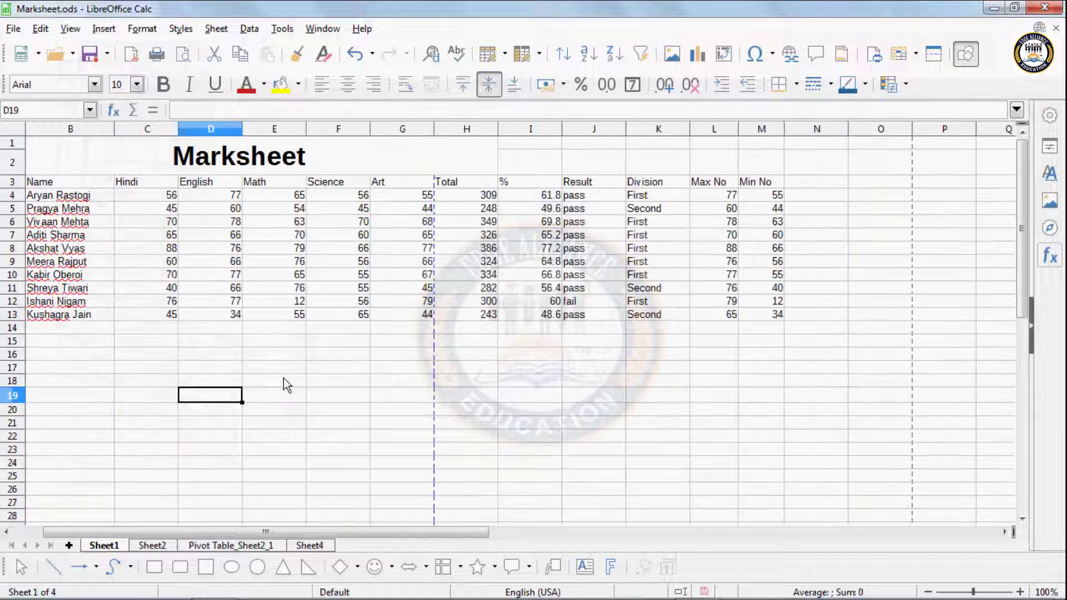
pyautogui.click(70, 29)
pyautogui.moveTo(111, 491)
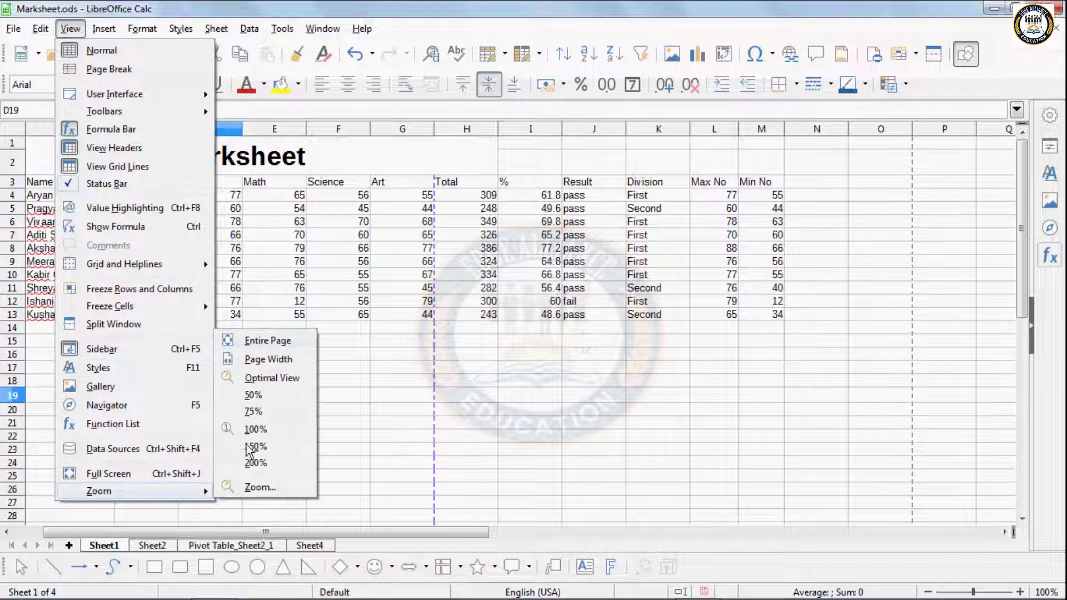
pyautogui.click(259, 397)
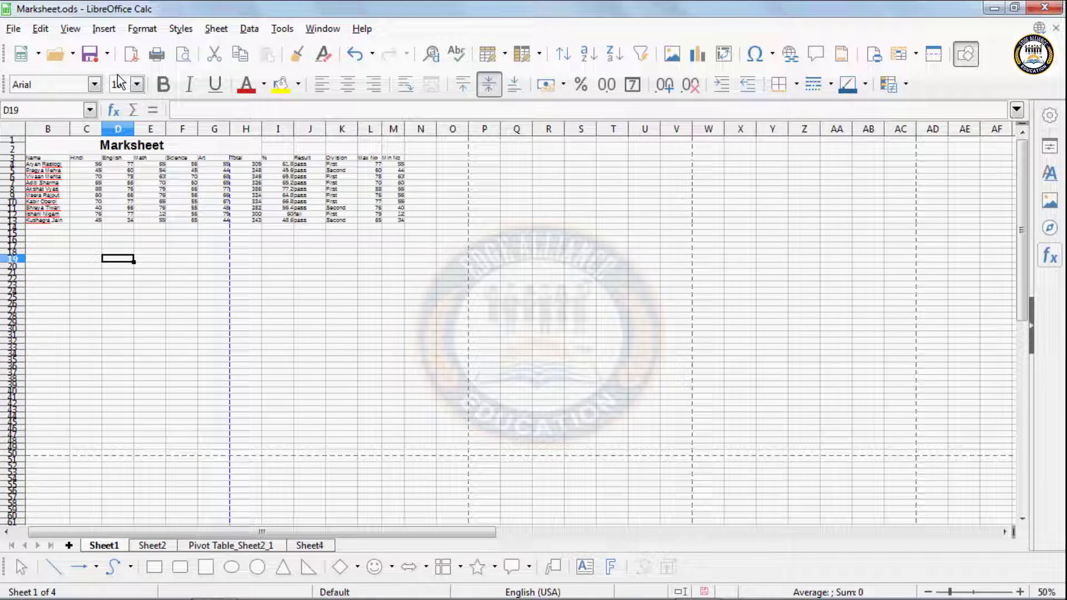
pyautogui.click(73, 30)
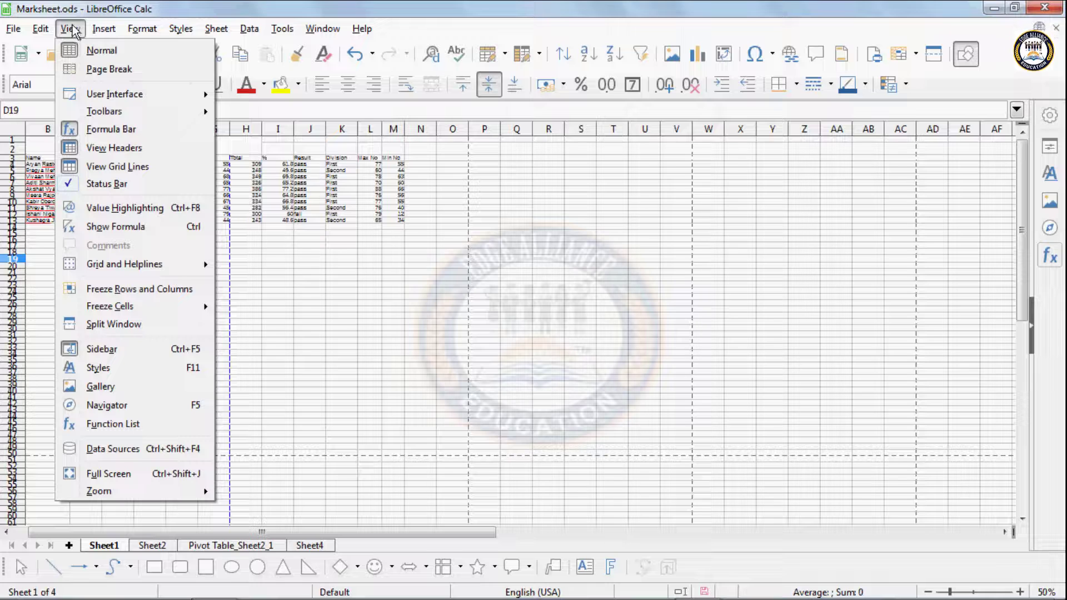
pyautogui.click(135, 478)
pyautogui.click(89, 83)
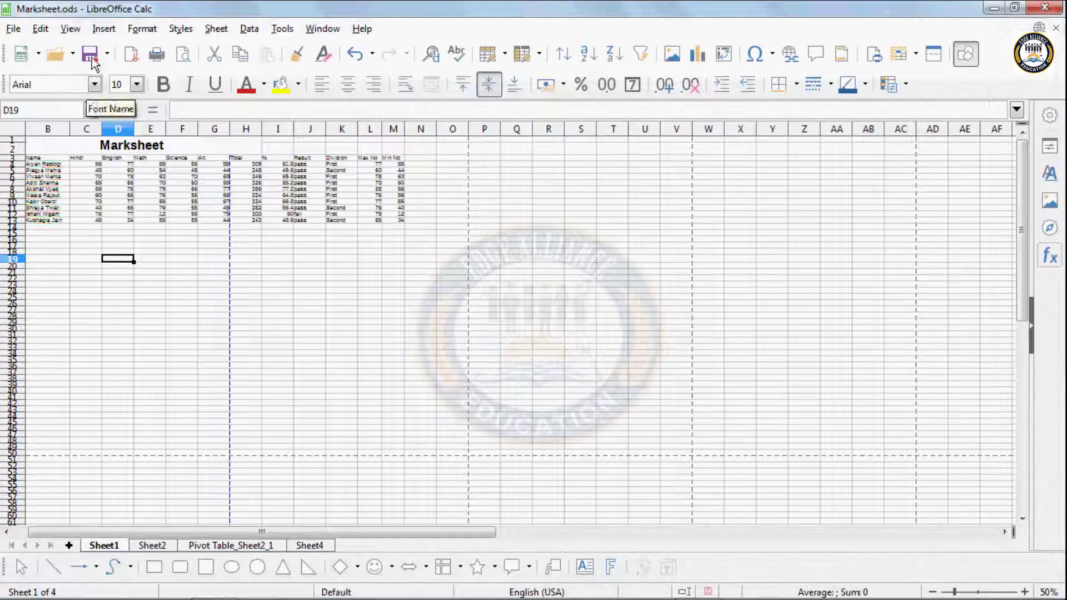
# Set the marksheet's zoom to the preset 200%.
pyautogui.click(71, 29)
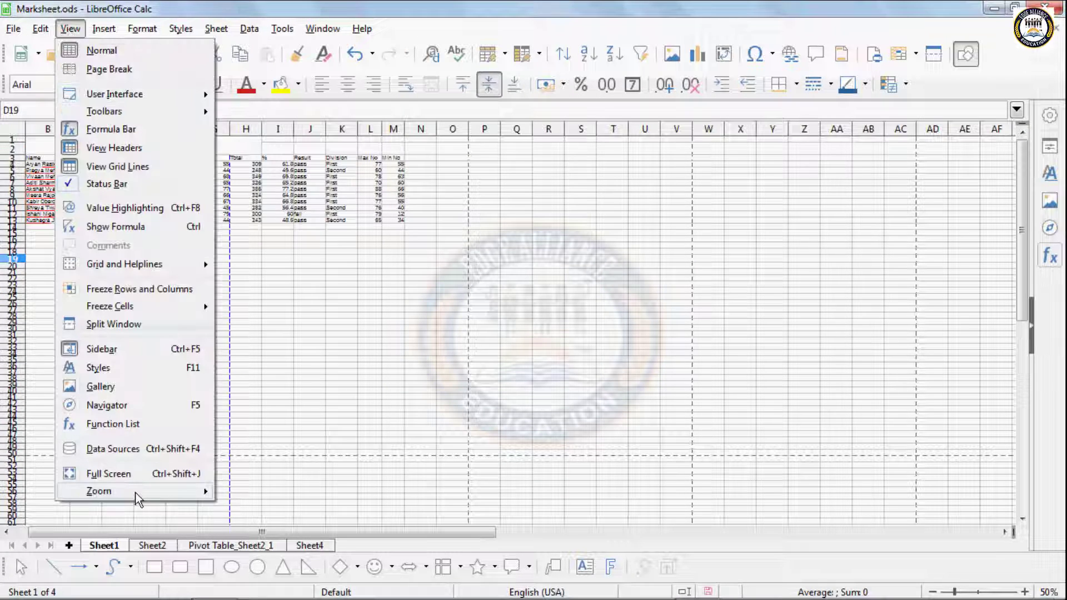
pyautogui.moveTo(135, 492)
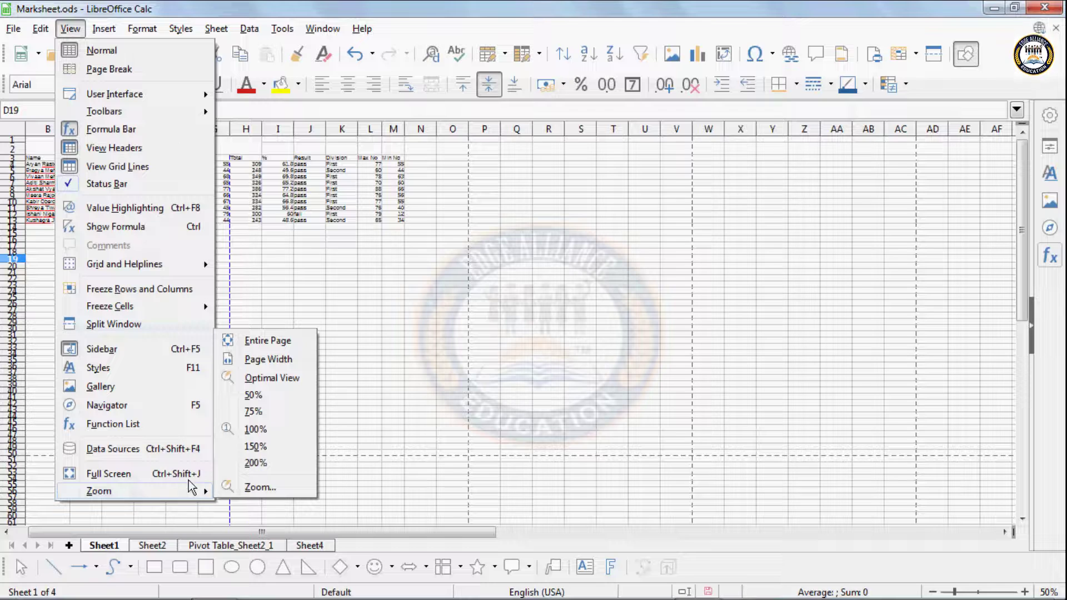
pyautogui.click(259, 463)
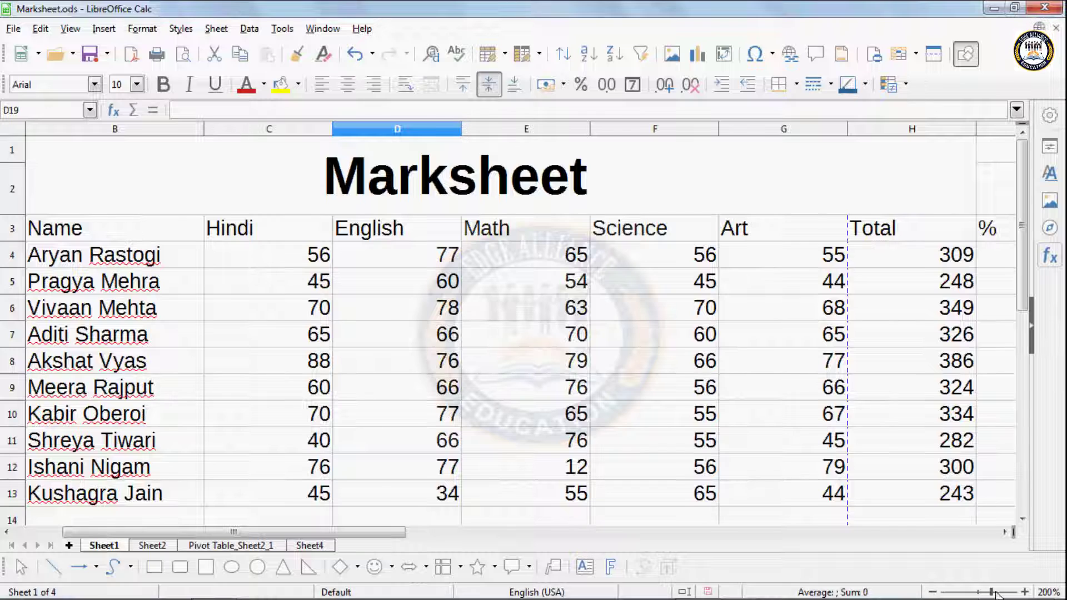
# Shrink the sheet view to 22% zoom and enlarge it step by step to 400%.
pyautogui.moveTo(995, 592); pyautogui.dragTo(942, 593)
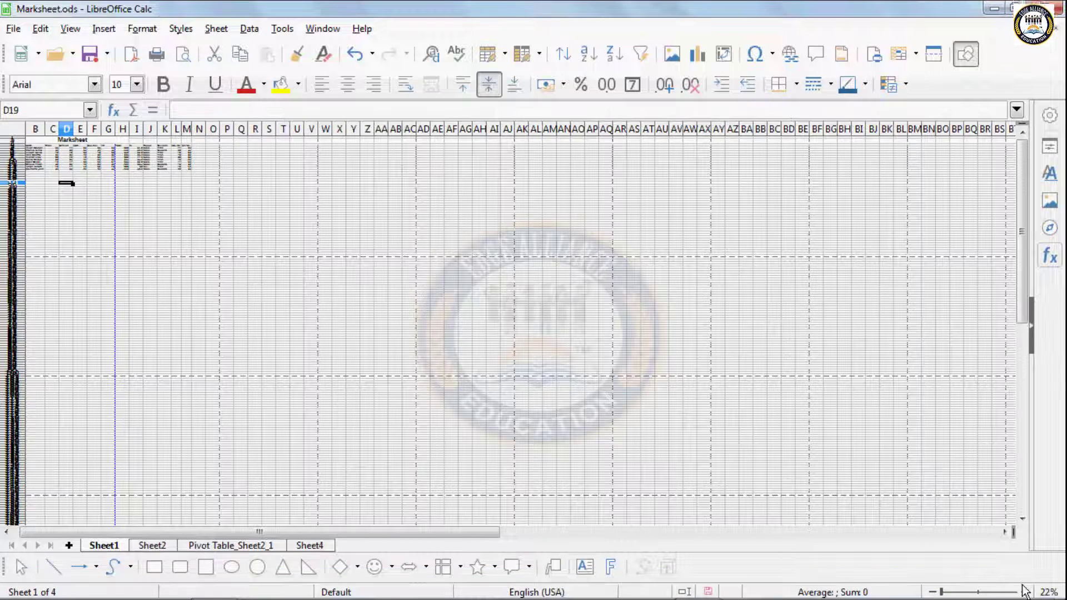
pyautogui.click(1025, 593)
pyautogui.click(1024, 593)
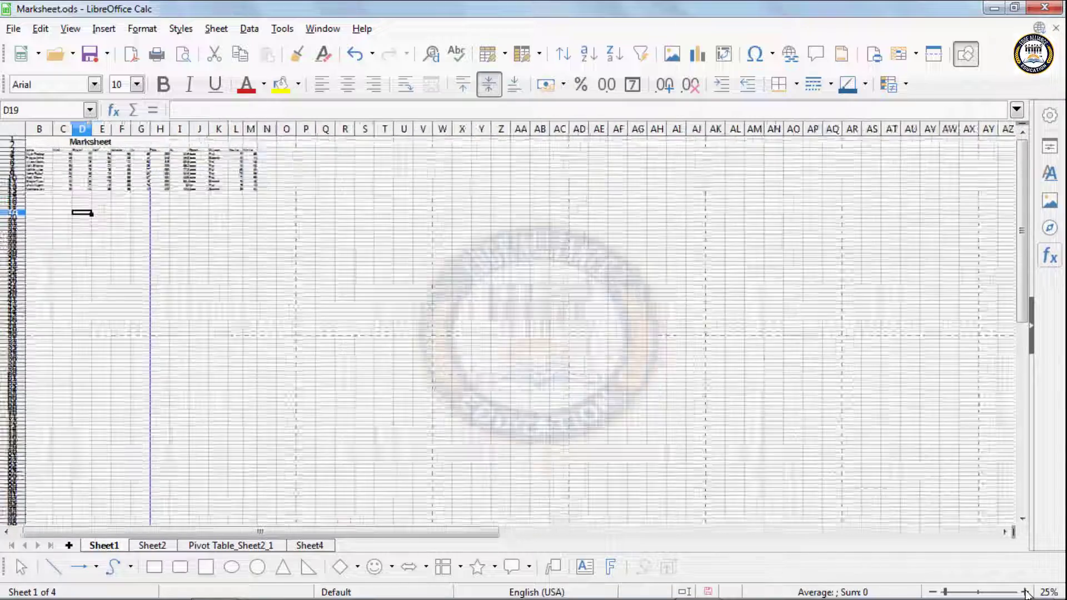
pyautogui.click(1024, 593)
pyautogui.click(1024, 592)
pyautogui.click(1024, 592)
pyautogui.click(1024, 592)
pyautogui.click(1024, 593)
pyautogui.click(1024, 593)
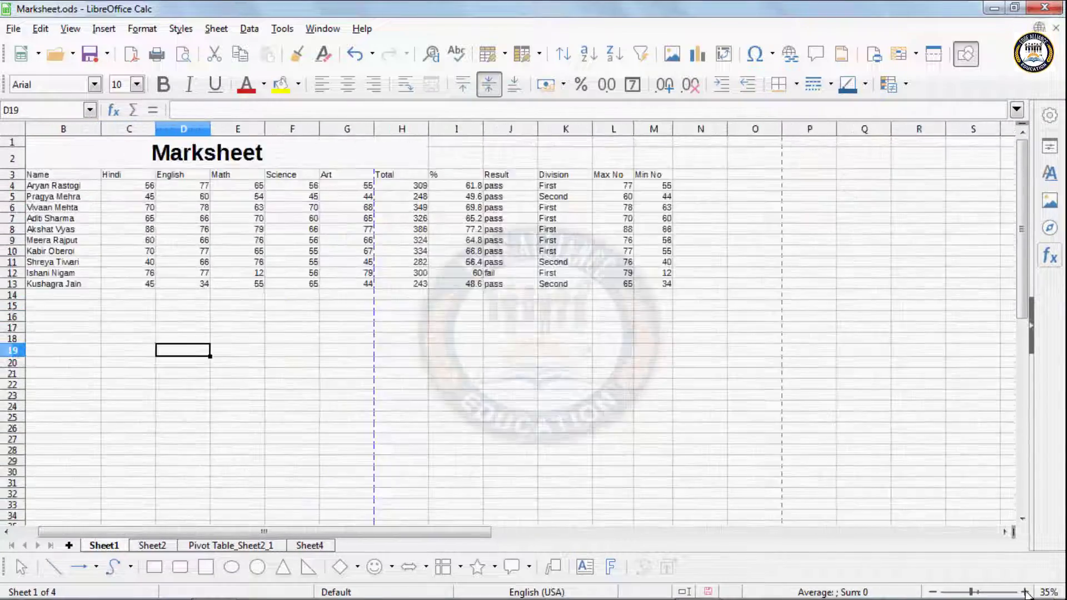
pyautogui.click(1024, 593)
pyautogui.click(1025, 593)
pyautogui.click(1024, 592)
pyautogui.click(1024, 592)
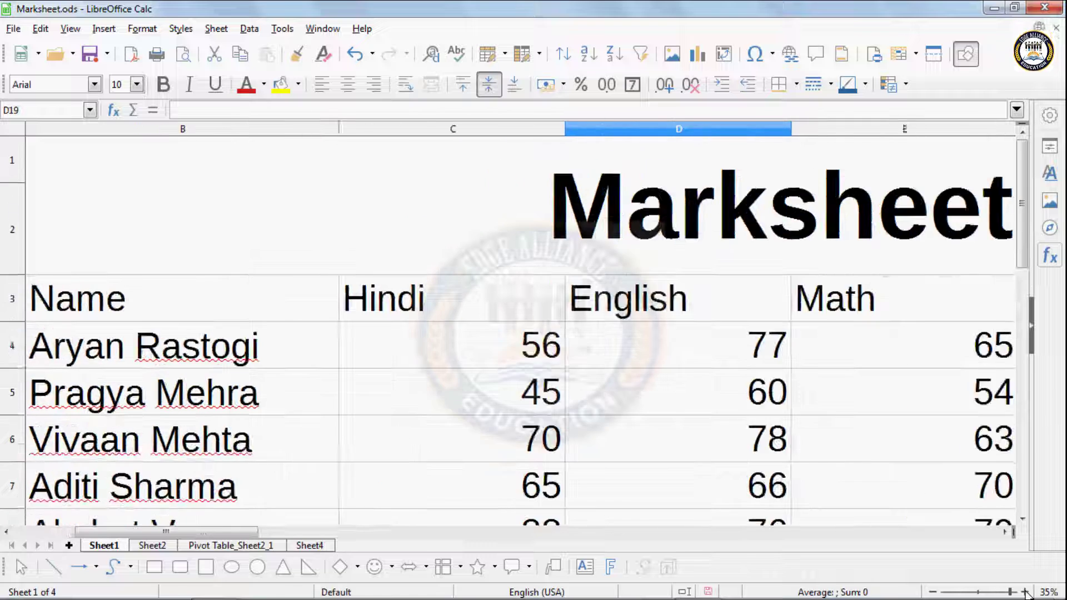
pyautogui.click(1024, 592)
pyautogui.click(1024, 592)
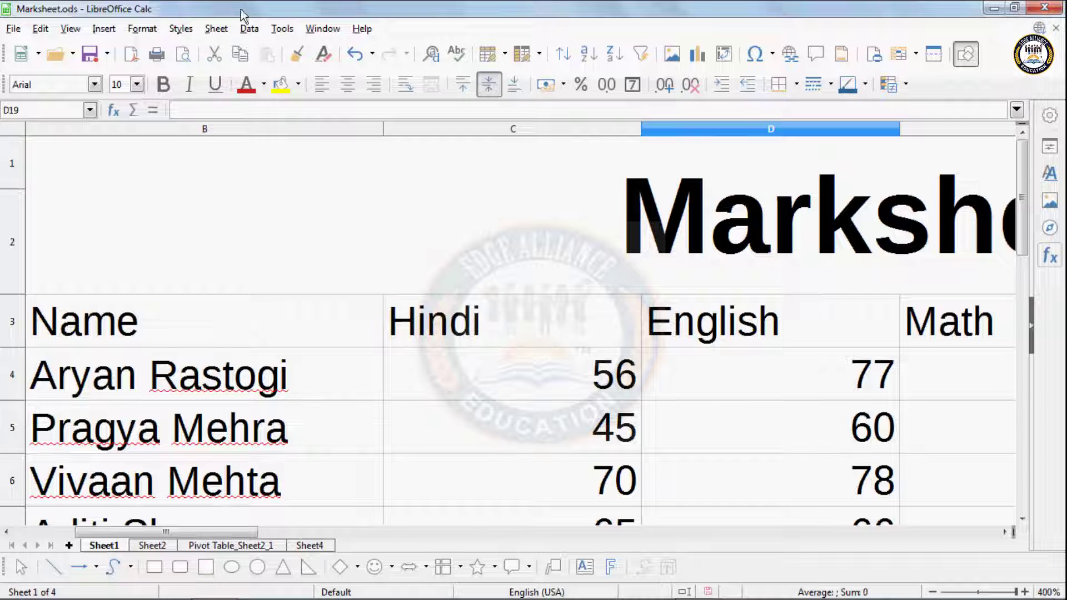
# Restore the sheet's zoom to 100% and select cell F20.
pyautogui.click(70, 28)
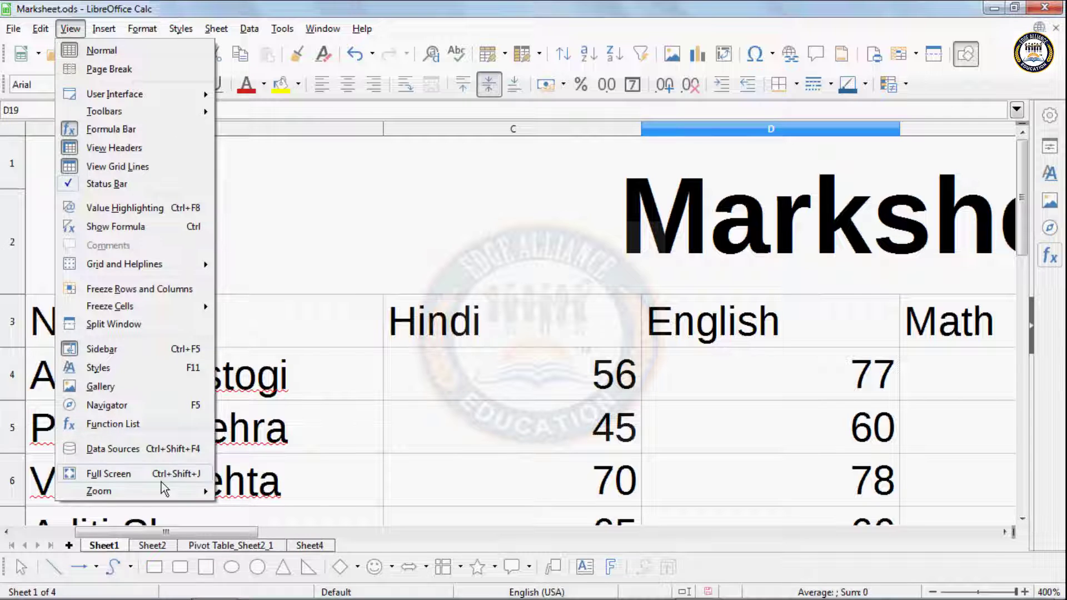
pyautogui.moveTo(161, 491)
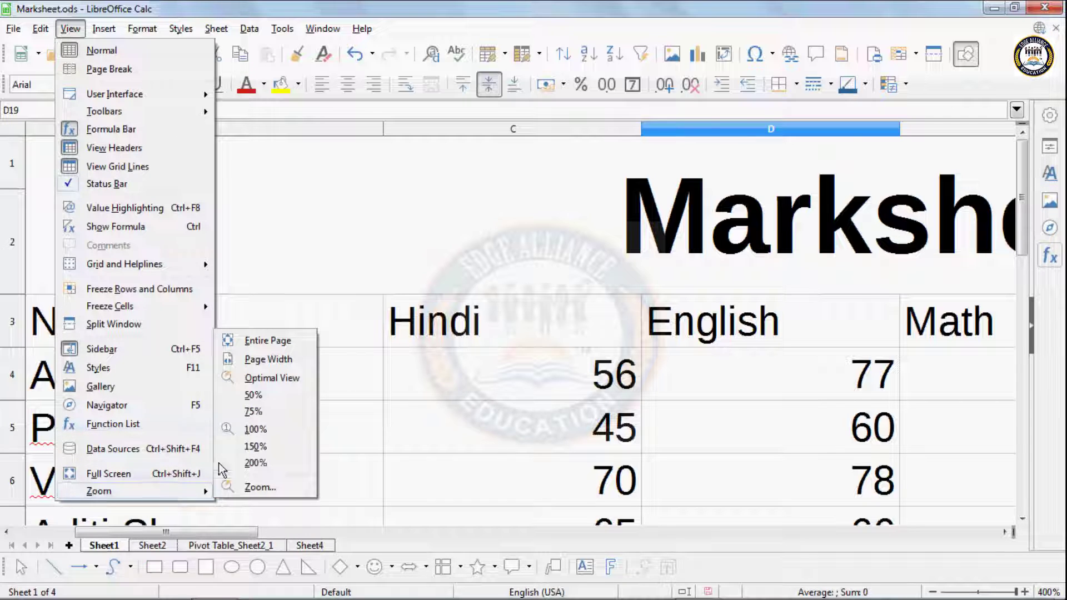
pyautogui.click(252, 429)
pyautogui.click(316, 414)
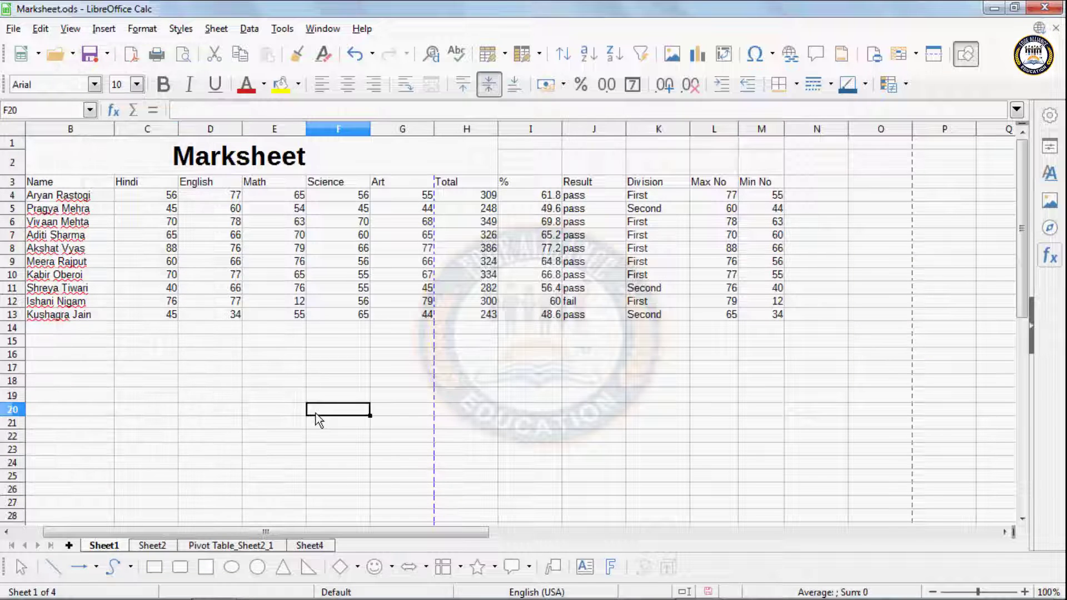
pyautogui.click(70, 29)
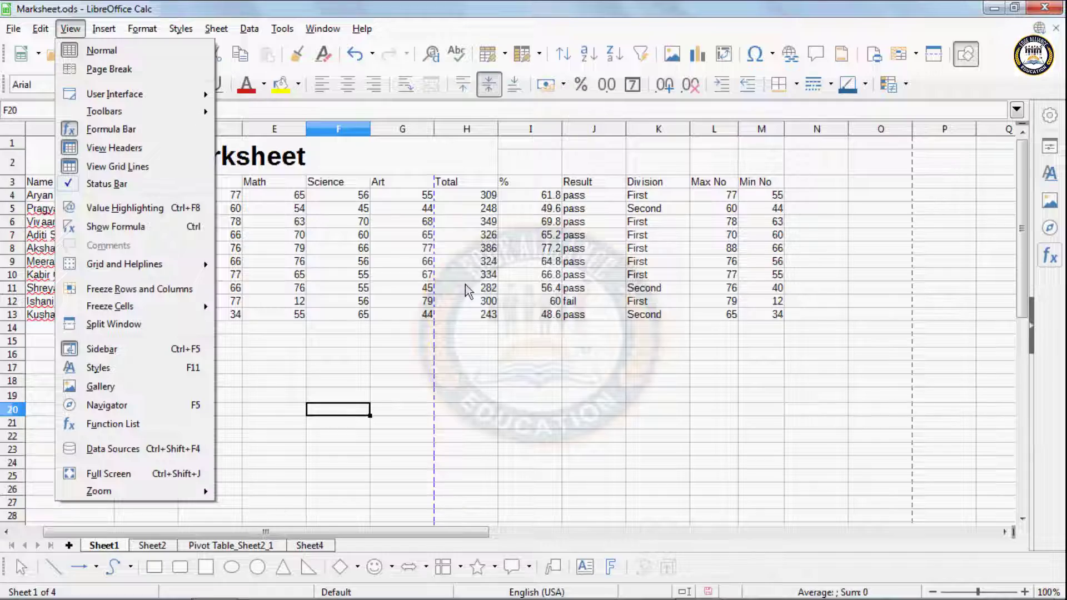
pyautogui.press('Escape')
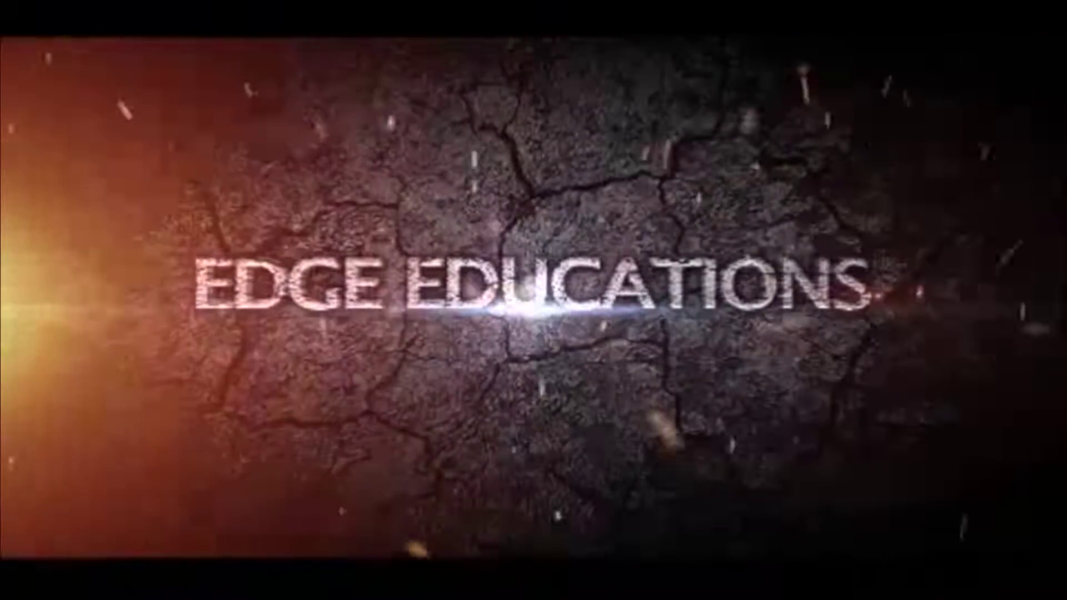